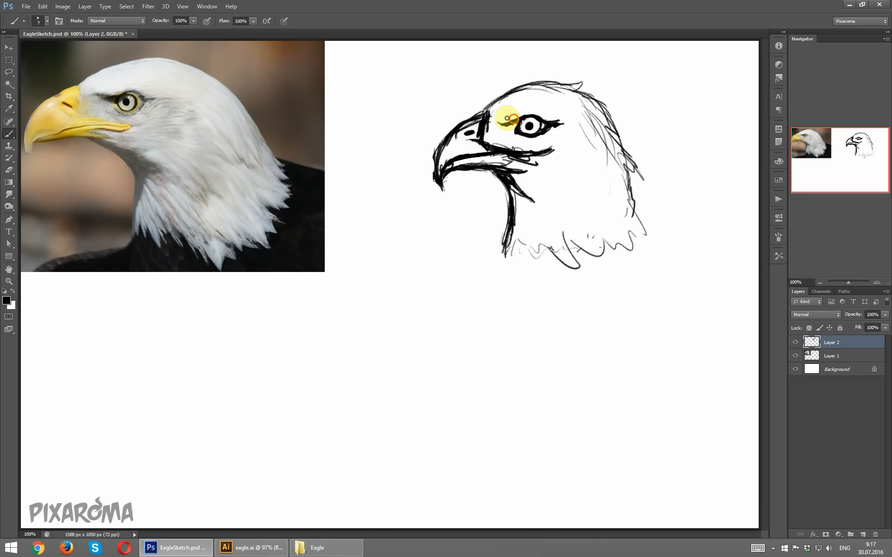
Redraw the eagle sketch's brow, mouth line, beak, throat and head outline with thick black brush strokes
drag(507, 118, 546, 121)
drag(493, 150, 558, 151)
mouse_move(468, 162)
mouse_down()
mouse_move(520, 162)
mouse_move(542, 149)
mouse_up()
mouse_move(449, 134)
mouse_down()
mouse_move(442, 149)
mouse_move(483, 105)
mouse_move(569, 83)
mouse_move(614, 130)
mouse_move(591, 120)
mouse_move(633, 169)
mouse_move(642, 227)
mouse_up()
mouse_move(483, 145)
mouse_down()
mouse_move(529, 152)
mouse_move(493, 158)
mouse_move(525, 176)
mouse_move(452, 165)
mouse_move(479, 171)
mouse_up()
drag(436, 193, 426, 201)
Free-transform the eagle sketch and rework its strokes under the throat and at the back of the head
key(ctrl+t)
drag(645, 174, 649, 173)
key(Return)
drag(508, 187, 515, 202)
drag(611, 123, 617, 175)
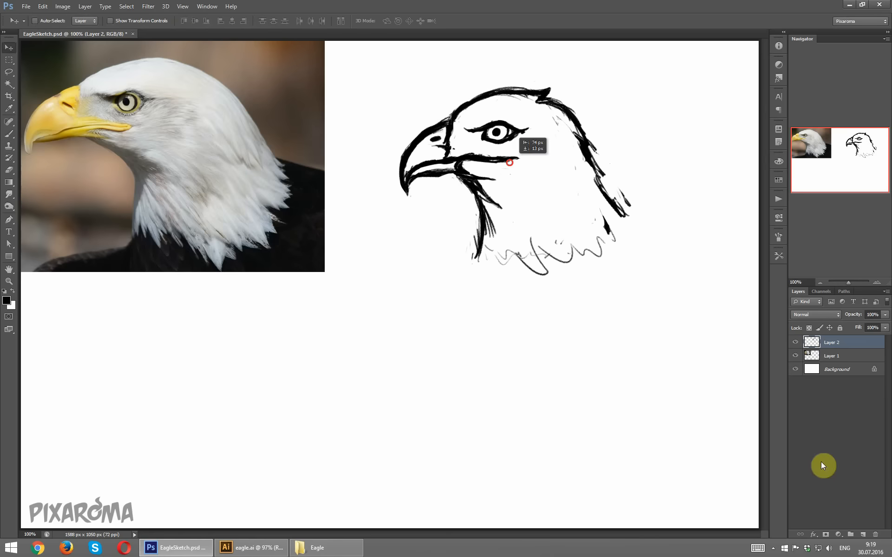
Sketch a vertical centre line through the head and a shield outline around it, with an arched top and pointed base
drag(514, 60, 514, 321)
drag(420, 113, 513, 79)
mouse_move(446, 179)
mouse_down()
mouse_move(465, 247)
mouse_move(534, 292)
mouse_up()
Clear the right half of the shield sketch, mirror a copy of the left half there and merge the two layers
drag(516, 46, 613, 319)
key(Delete)
key(v)
drag(486, 155, 581, 155)
shift+click(832, 356)
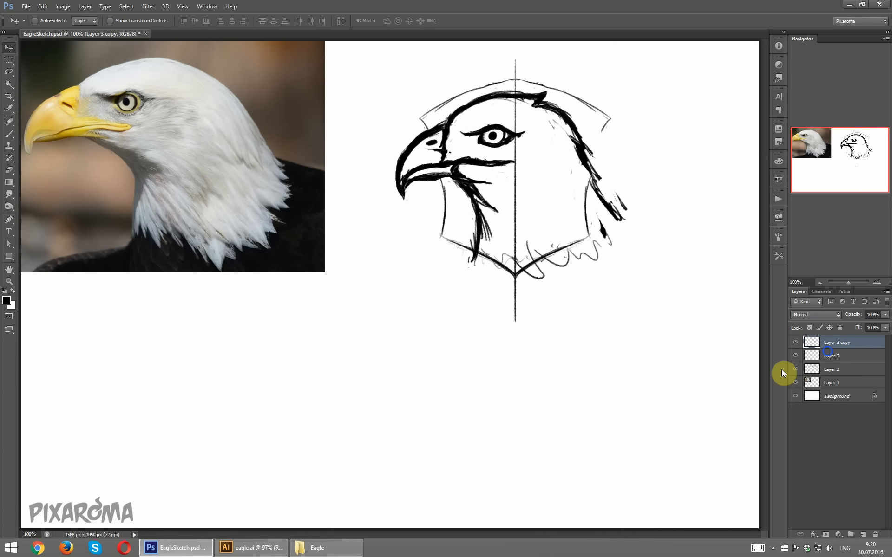
key(ctrl+e)
Erase the vertical centre line and sketch the shield's upper sides on its merged layer
drag(515, 59, 515, 322)
click(830, 355)
key(b)
click(836, 343)
drag(608, 121, 589, 219)
drag(426, 129, 438, 159)
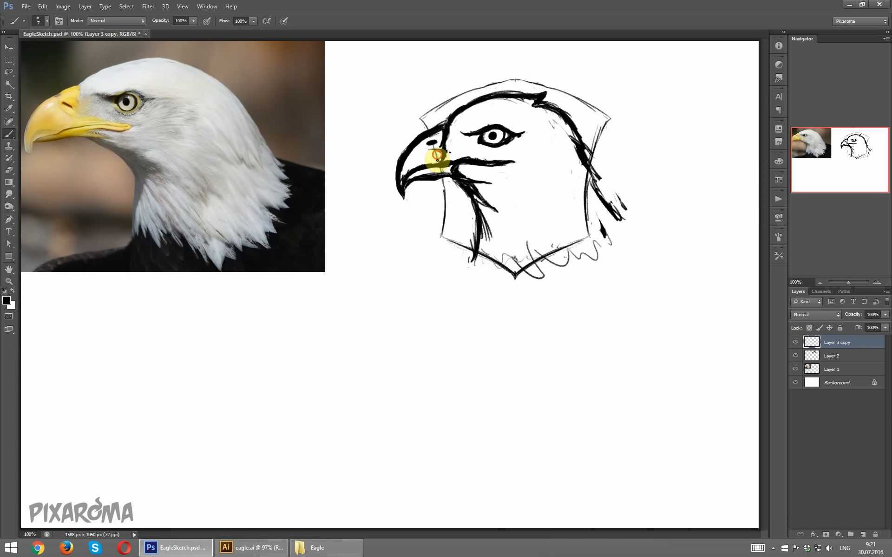
Erase the neck feathers on Layer 2 that extend beyond the shield's lower right edge
click(831, 355)
drag(533, 283, 608, 240)
drag(593, 179, 622, 216)
Thicken the shield's arched top, right side and lower right edge with black brush strokes on its own layer
click(837, 343)
drag(424, 113, 506, 82)
drag(510, 81, 612, 116)
mouse_move(605, 119)
mouse_down()
mouse_move(591, 149)
mouse_move(585, 232)
mouse_up()
mouse_move(580, 238)
mouse_down()
mouse_move(541, 252)
mouse_move(517, 279)
mouse_up()
drag(606, 119, 588, 181)
Delete the shield's left half, replace it with a mirrored copy of the right half and merge both layers
key(m)
mouse_move(368, 54)
mouse_down()
mouse_move(499, 365)
mouse_move(516, 360)
mouse_up()
key(Delete)
key(v)
mouse_move(572, 156)
mouse_down()
mouse_move(462, 157)
mouse_move(470, 158)
mouse_move(444, 164)
mouse_move(447, 175)
mouse_up()
key(ctrl+t)
shift+click(837, 356)
key(ctrl+e)
Clean up the stray neck strokes on Layer 2 and refine the beak, nostril and throat lines
key(b)
click(831, 356)
mouse_move(525, 243)
mouse_down()
mouse_move(514, 261)
mouse_move(504, 259)
mouse_up()
drag(476, 207, 475, 240)
drag(414, 165, 441, 152)
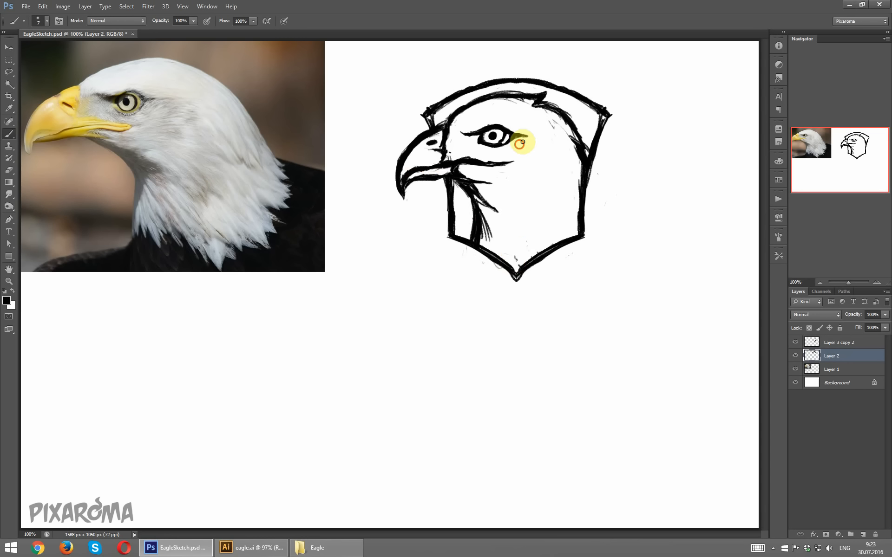
click(429, 142)
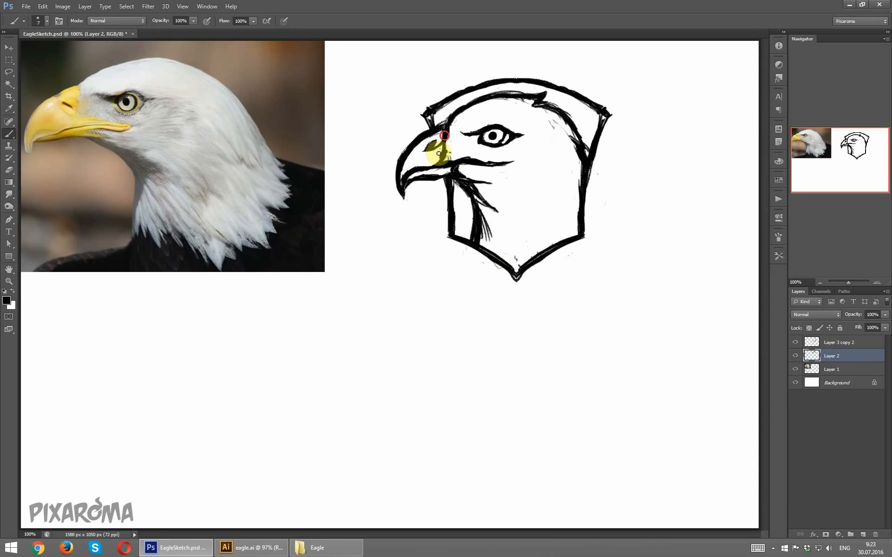
drag(439, 154, 441, 161)
drag(483, 212, 484, 229)
Rework the upper right edge of the shield and merge the shield layer with Layer 2
mouse_move(550, 78)
mouse_down()
mouse_move(550, 101)
mouse_move(522, 92)
mouse_move(539, 95)
mouse_move(575, 155)
mouse_move(564, 113)
mouse_move(588, 112)
mouse_move(589, 132)
mouse_move(556, 96)
mouse_move(497, 103)
mouse_move(560, 121)
mouse_move(522, 102)
mouse_move(558, 91)
mouse_move(583, 118)
mouse_move(609, 107)
mouse_up()
shift+click(839, 343)
key(ctrl+e)
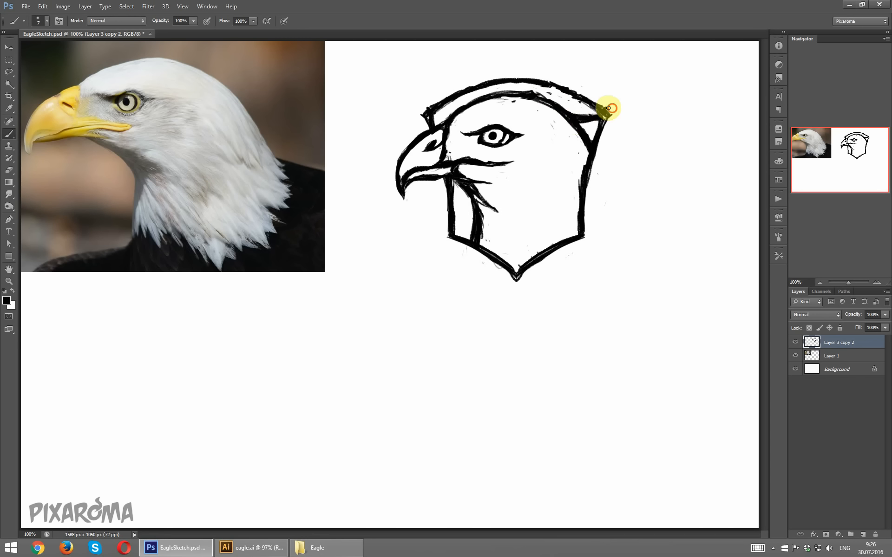
Draw curved stripes across the neck, sweeping from the shield's lower left edge up to its right side
mouse_move(569, 236)
mouse_down()
mouse_move(515, 266)
mouse_move(581, 208)
mouse_up()
drag(496, 256, 580, 174)
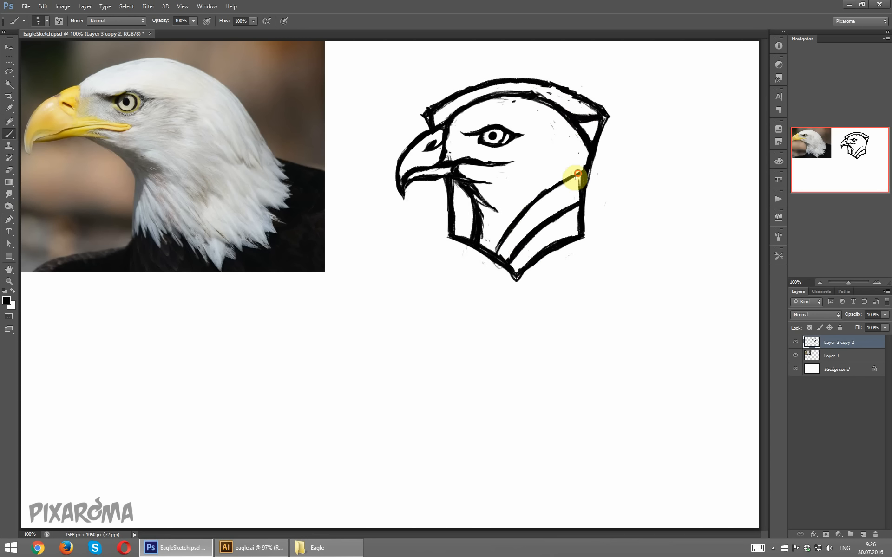
drag(482, 242, 578, 139)
drag(504, 210, 563, 171)
Tidy the throat feathers, the beak tip and the outline of the arched band above the head
mouse_move(453, 177)
mouse_down()
mouse_move(472, 231)
mouse_move(471, 186)
mouse_move(484, 202)
mouse_up()
mouse_move(419, 168)
mouse_down()
mouse_move(444, 177)
mouse_move(463, 165)
mouse_move(475, 188)
mouse_move(476, 172)
mouse_move(421, 173)
mouse_move(410, 186)
mouse_move(407, 168)
mouse_move(398, 185)
mouse_up()
mouse_move(427, 119)
mouse_down()
mouse_move(542, 90)
mouse_move(606, 110)
mouse_up()
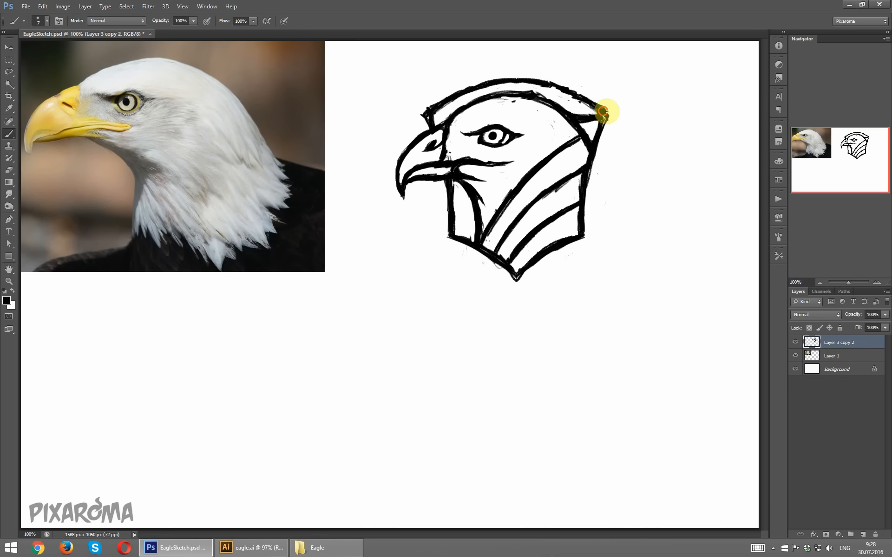
Refine the lines around the eye and draw short dividing lines across the arched band above the head
mouse_move(458, 139)
mouse_down()
mouse_move(471, 126)
mouse_move(498, 133)
mouse_up()
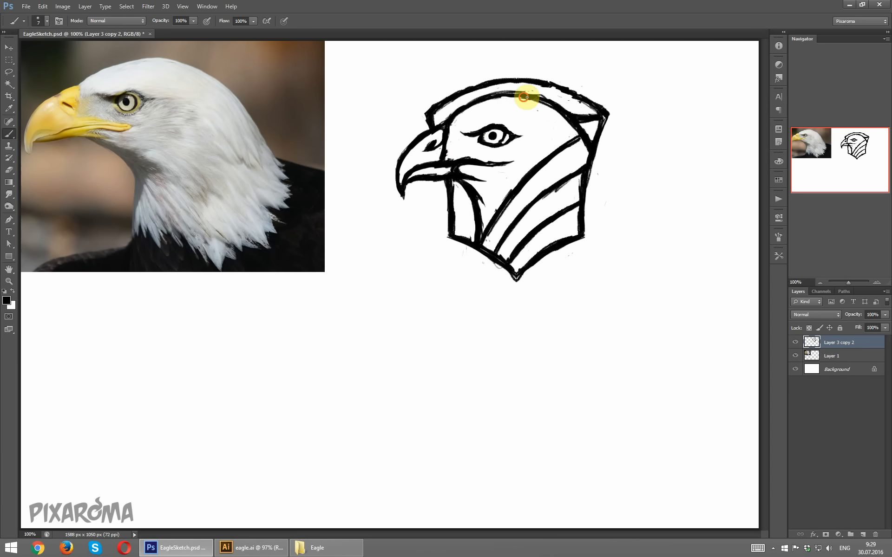
drag(551, 85, 556, 99)
drag(496, 84, 498, 96)
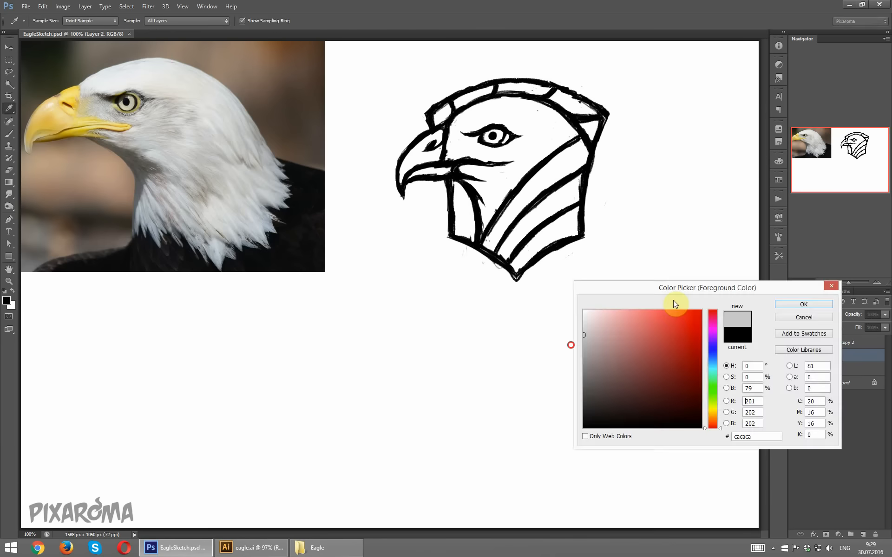
Set the foreground colour to light grey and shade the beak, eye area and brow on Layer 2
key(Return)
drag(404, 177, 448, 169)
mouse_move(468, 136)
mouse_down()
mouse_move(507, 146)
mouse_move(468, 135)
mouse_move(448, 153)
mouse_move(471, 150)
mouse_up()
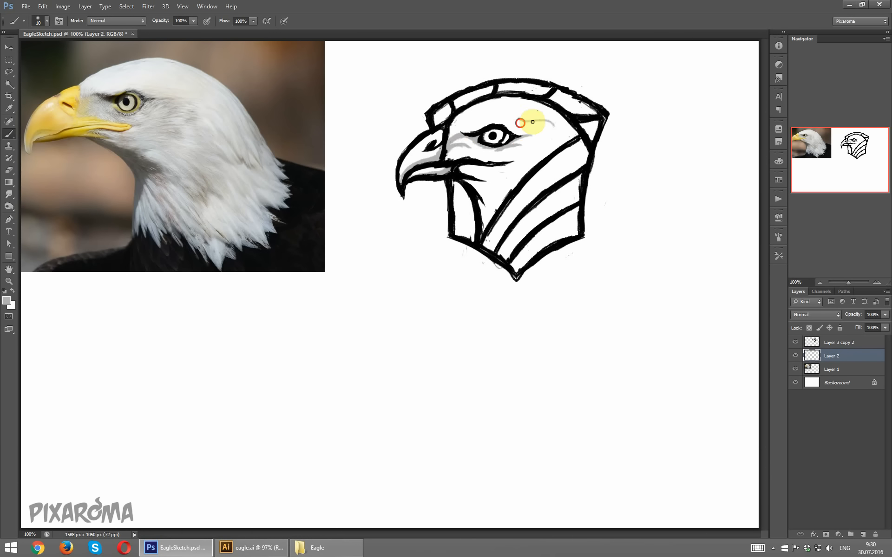
drag(529, 127, 550, 122)
Shade the cheek, throat and neck stripes in light grey on Layer 2
mouse_move(448, 175)
mouse_down()
mouse_move(472, 169)
mouse_move(488, 202)
mouse_move(555, 144)
mouse_up()
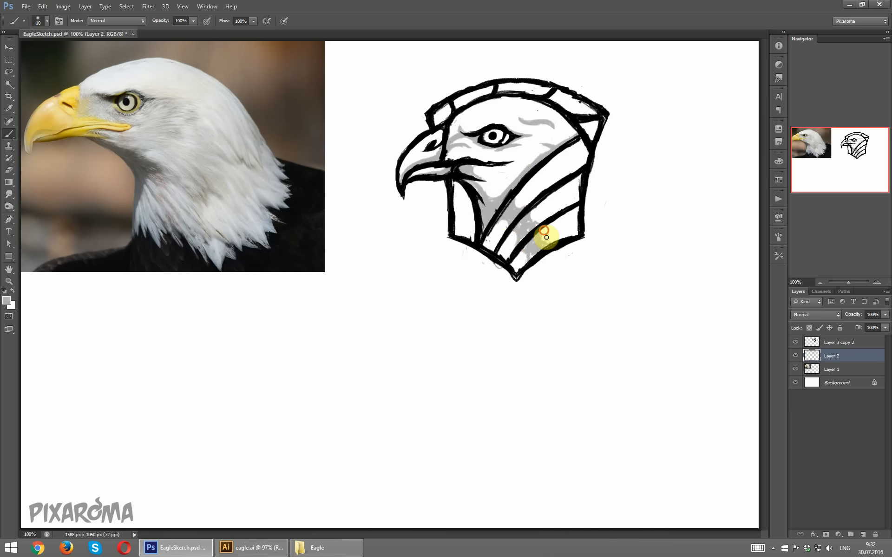
mouse_move(546, 238)
mouse_down()
mouse_move(573, 149)
mouse_move(576, 159)
mouse_up()
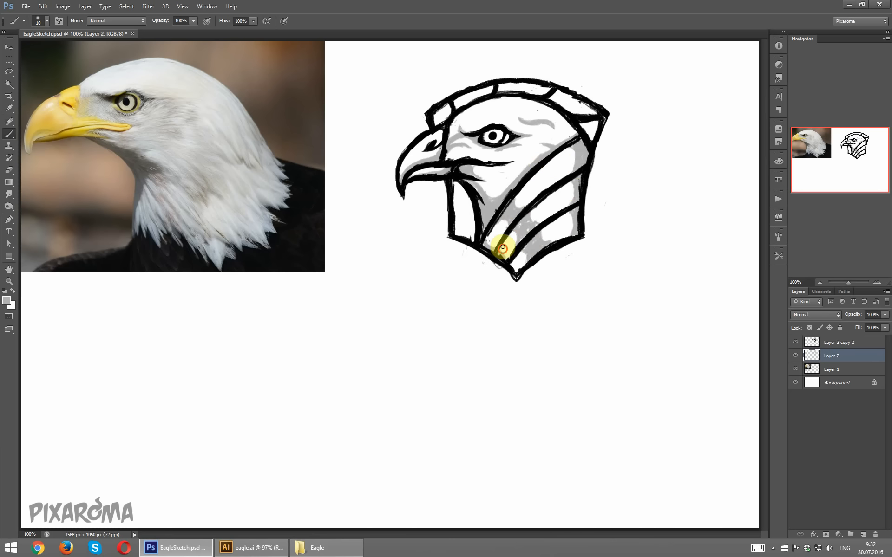
drag(470, 235, 467, 188)
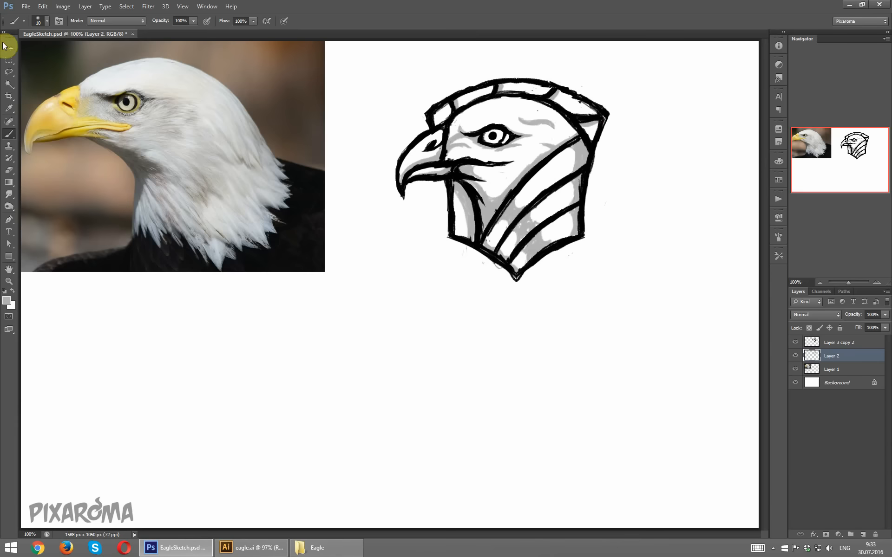
Move both sketch layers, Layer 3 copy 2 and Layer 2, into the eagle.ai document in Illustrator
click(8, 47)
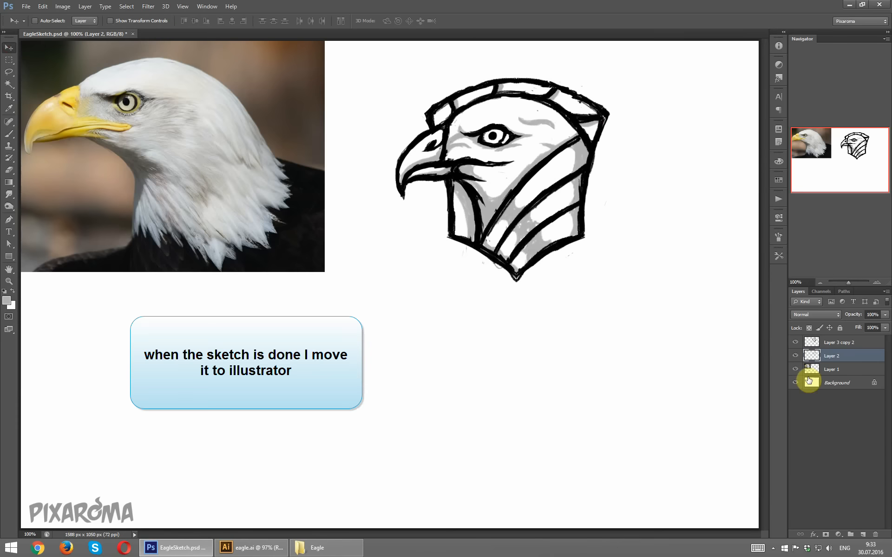
shift+click(832, 342)
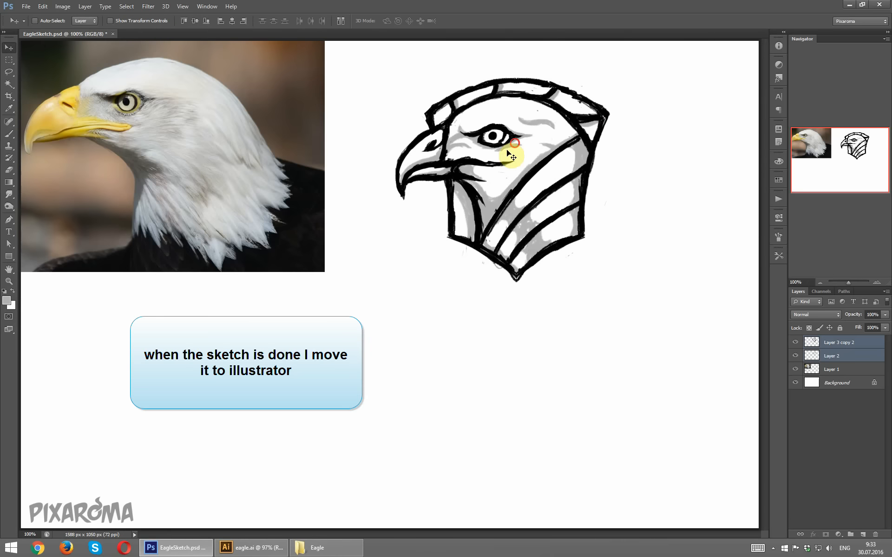
mouse_move(507, 149)
mouse_down()
mouse_move(277, 447)
mouse_move(269, 542)
mouse_move(311, 224)
mouse_up()
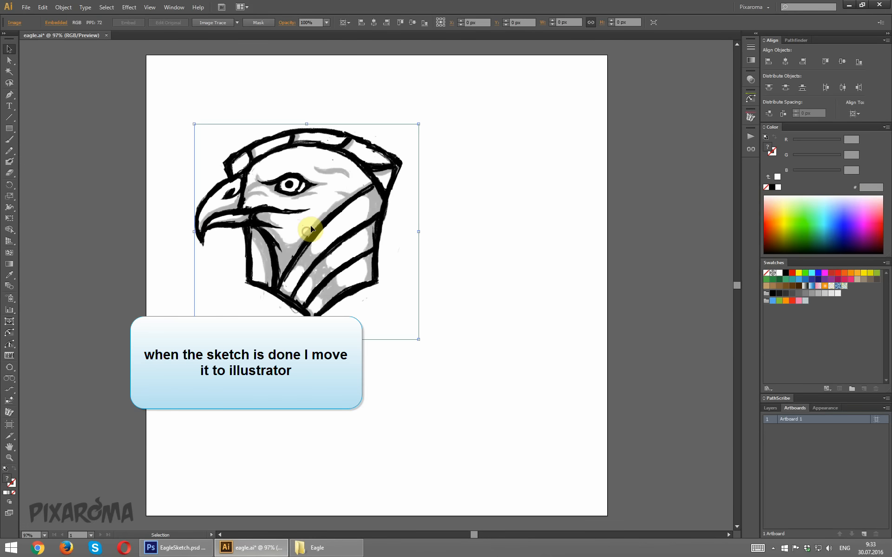
Centre the sketch horizontally and vertically on the artboard and enlarge it proportionally to about 651 by 625 px
click(375, 23)
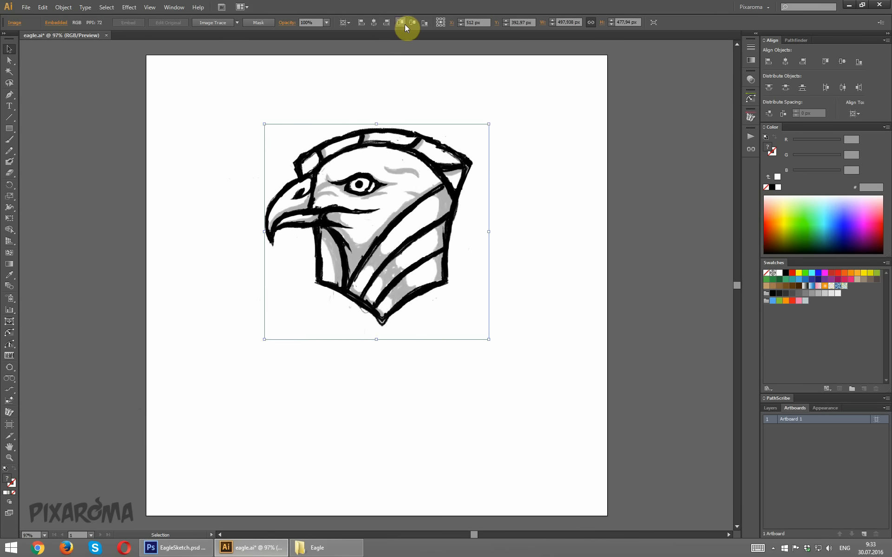
click(412, 22)
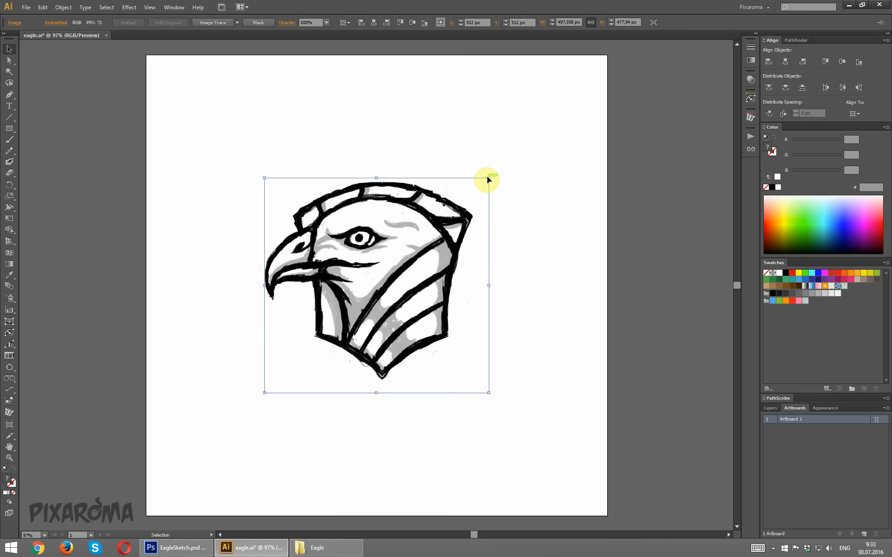
drag(488, 179, 523, 134)
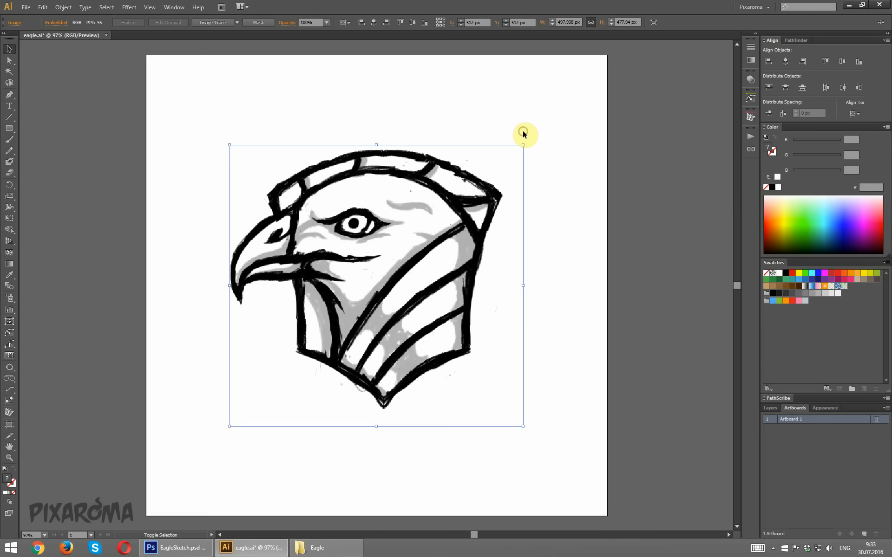
scroll(514, 144, down, 2)
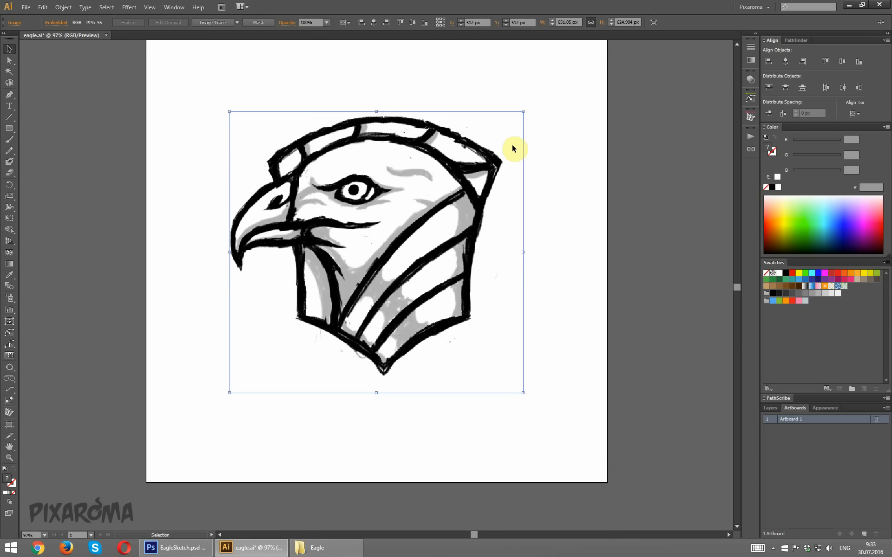
scroll(560, 223, up, 1)
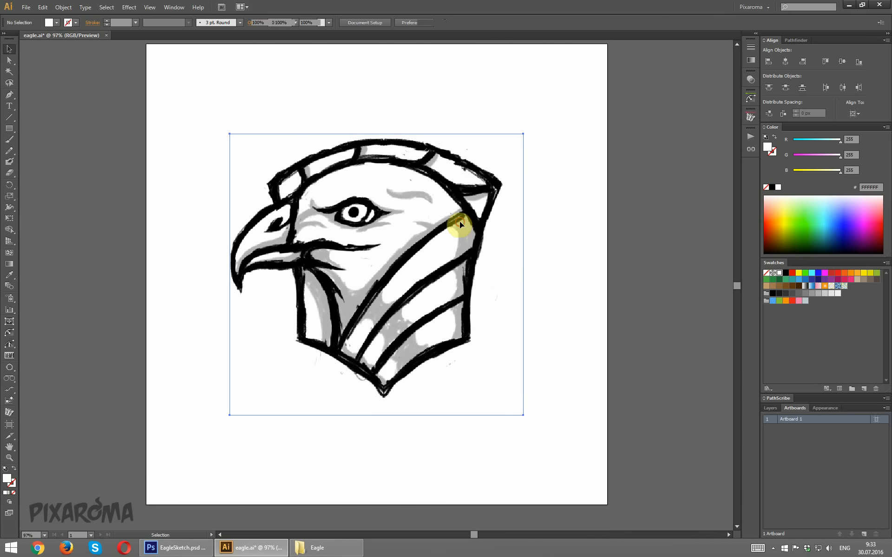
click(628, 266)
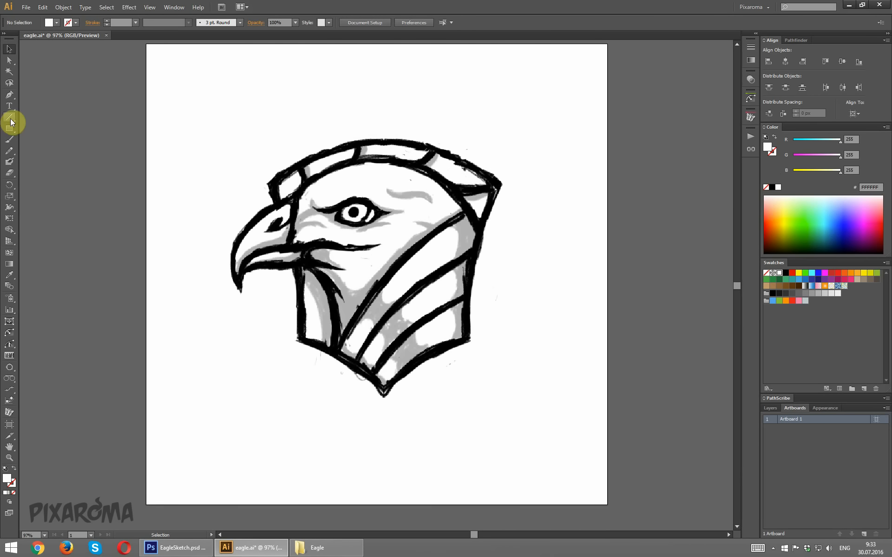
Draw a vertical line about 952 px long with a black stroke and centre it horizontally on the artboard
click(11, 122)
drag(394, 61, 404, 488)
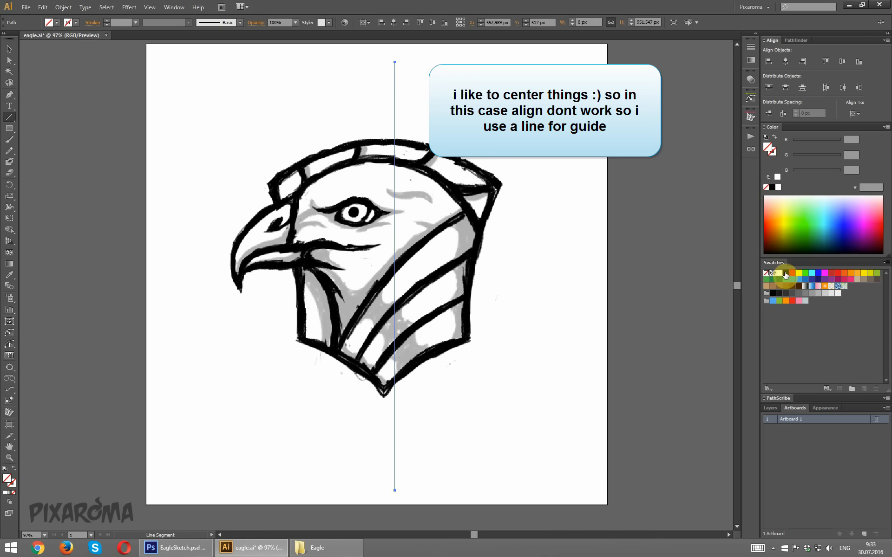
click(785, 274)
click(9, 48)
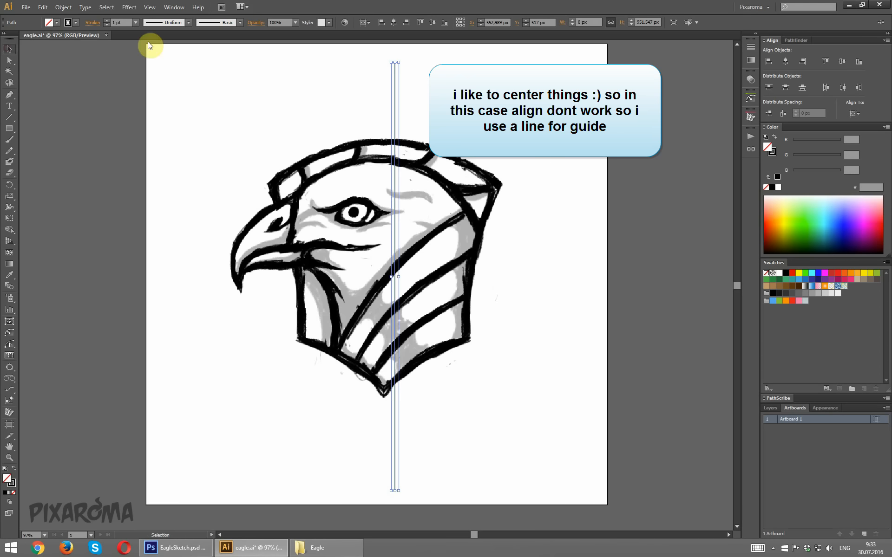
click(394, 22)
click(552, 138)
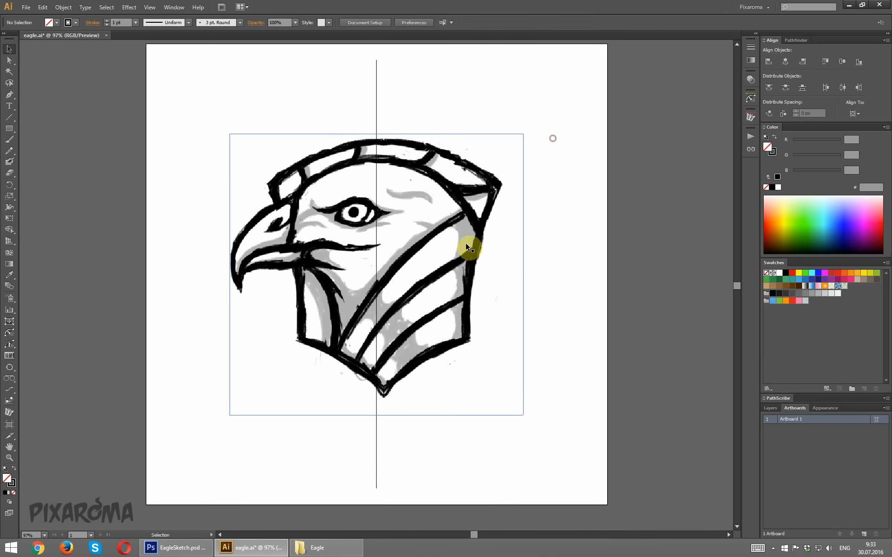
Shift the sketch sideways until the shield's bottom point lines up with the vertical centre line
click(467, 247)
drag(452, 241, 445, 240)
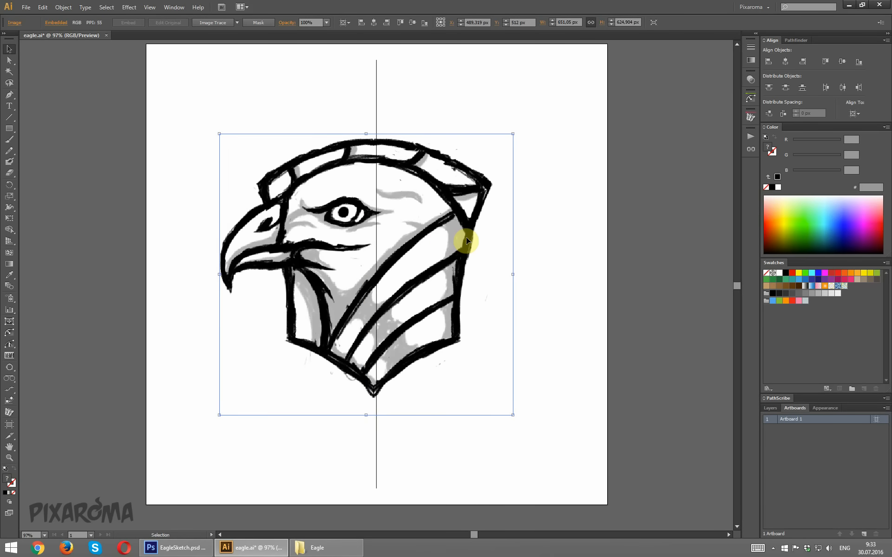
key(Right)
key(Right)
key(Right)
key(Right)
key(Right)
key(Right)
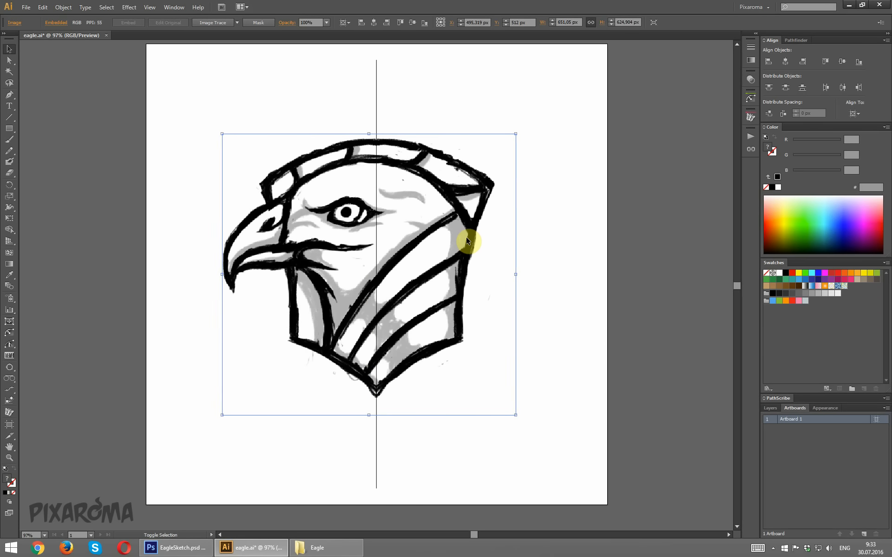
key(Right)
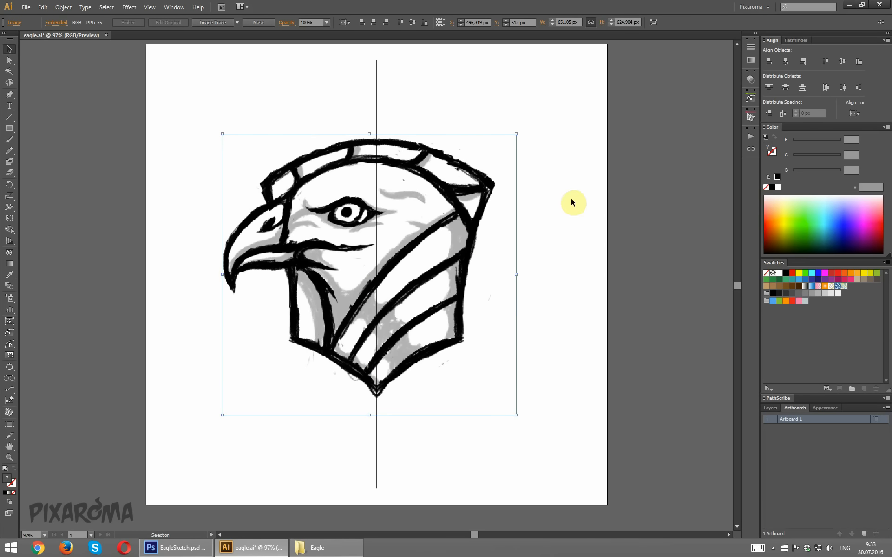
Delete the vertical guide line from the artboard
click(592, 197)
drag(350, 74, 395, 86)
key(Delete)
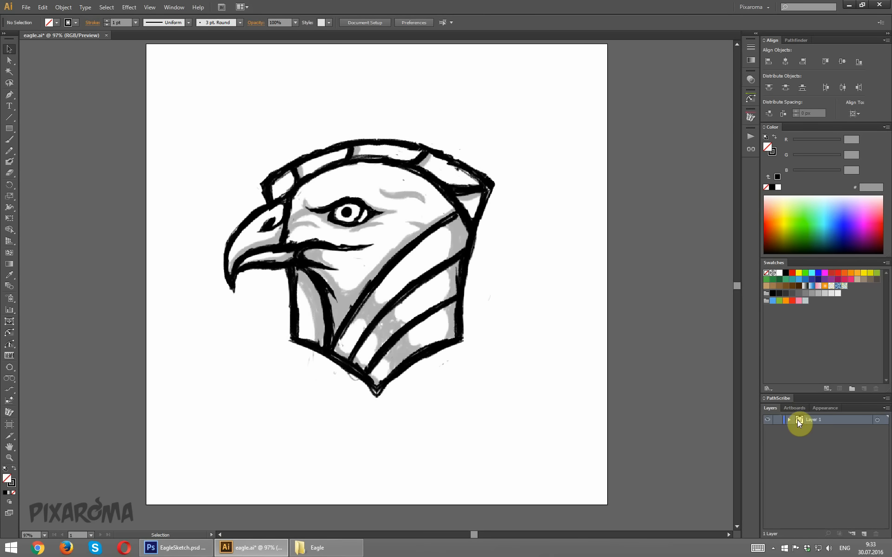
Turn Layer 1 into a template layer with dimmed images
double_click(799, 421)
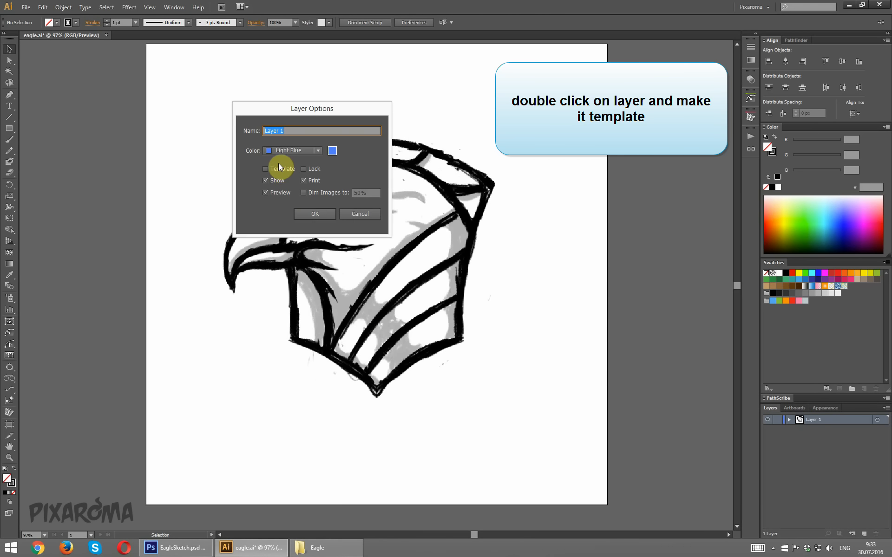
click(279, 168)
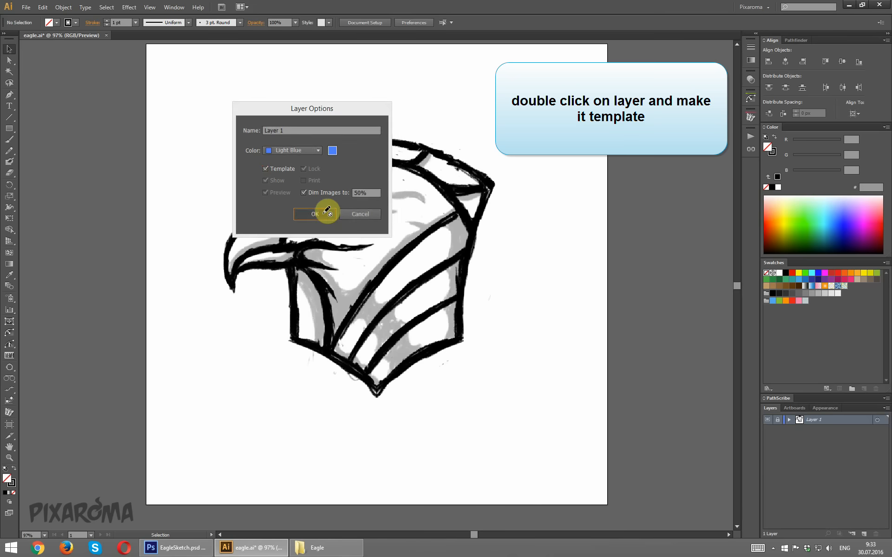
click(324, 215)
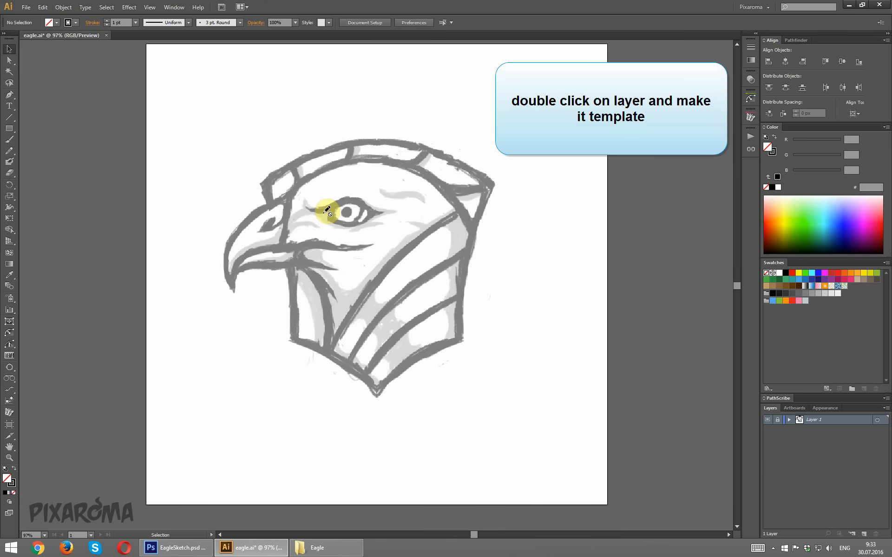
Lower the image dimming percentage of the Layer 1 template so the sketch is fainter
double_click(797, 420)
double_click(361, 193)
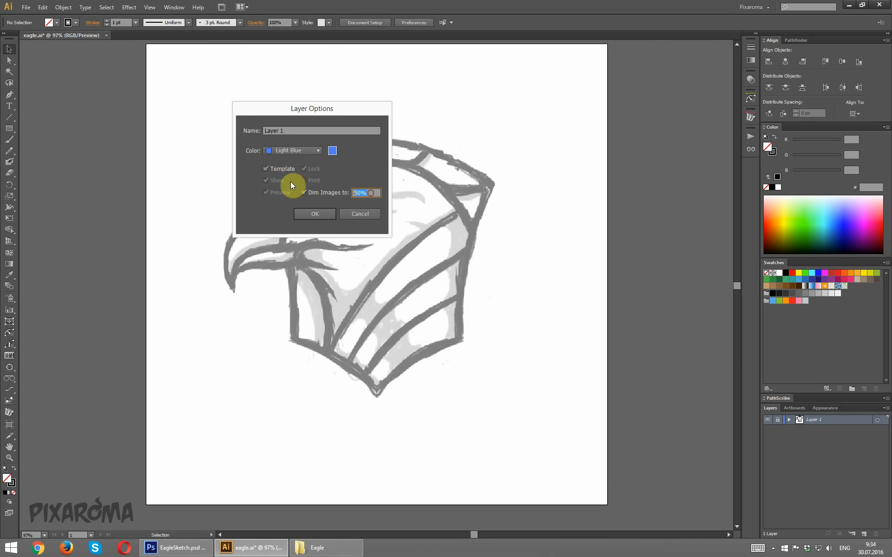
click(310, 215)
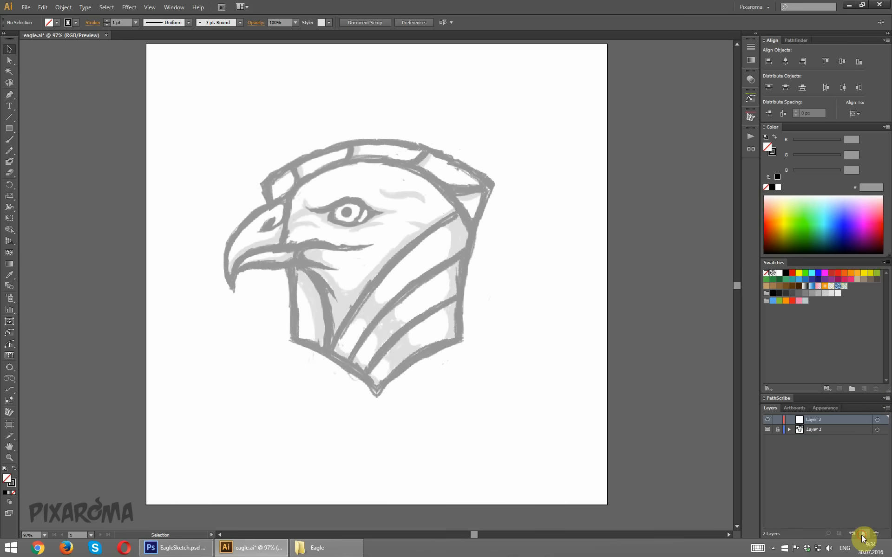
Save the file and draw a circle about 760 px in diameter whose upper arc follows the top of the shield
key(ctrl+s)
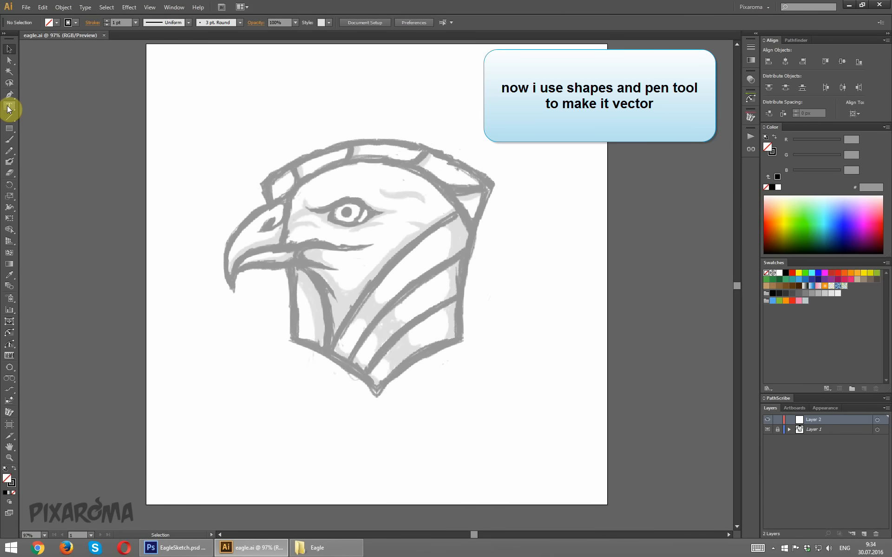
scroll(418, 218, down, 2)
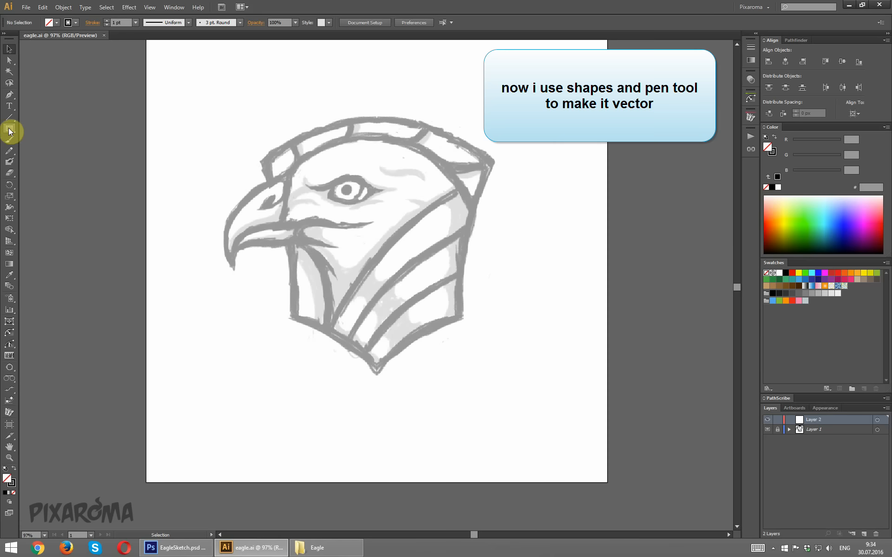
drag(9, 132, 70, 150)
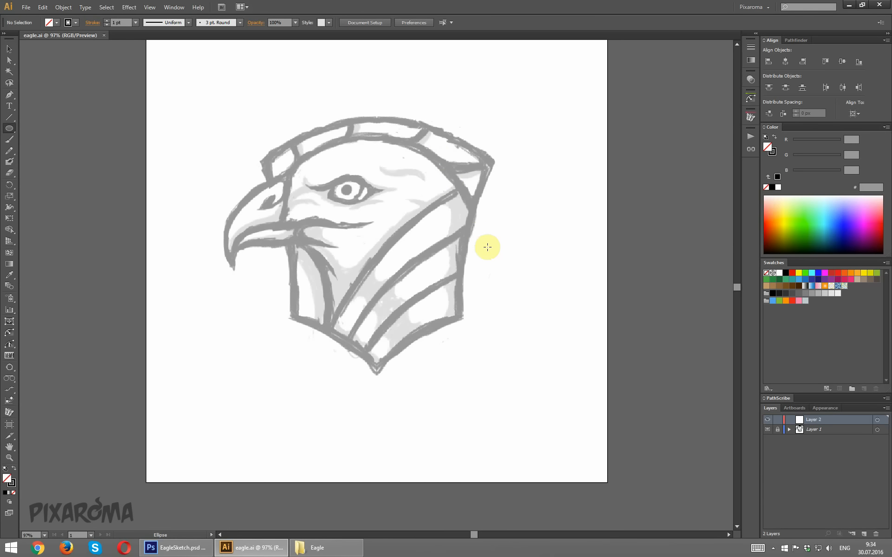
key(v)
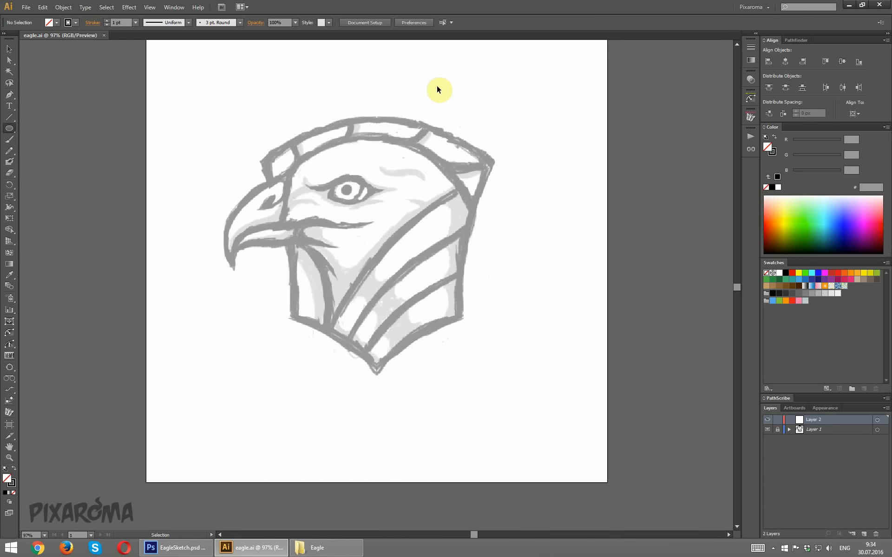
key(ctrl+minus)
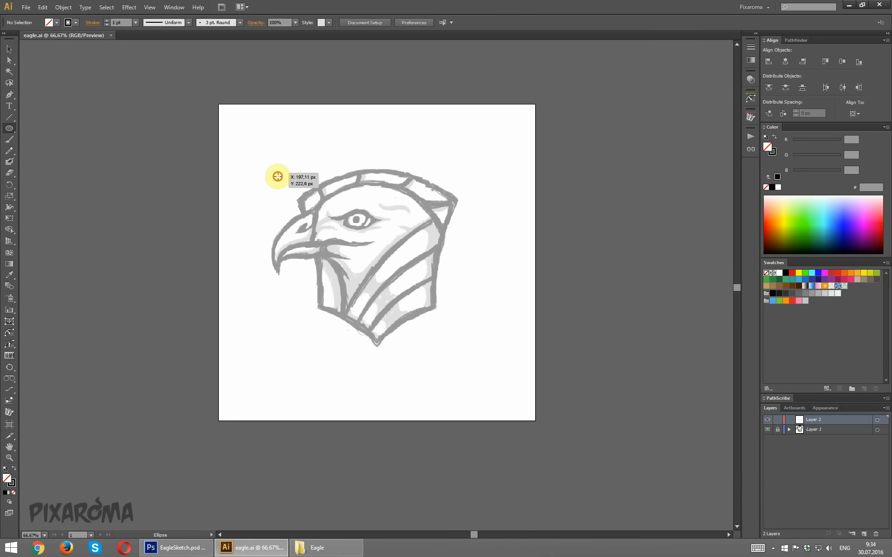
drag(258, 170, 456, 406)
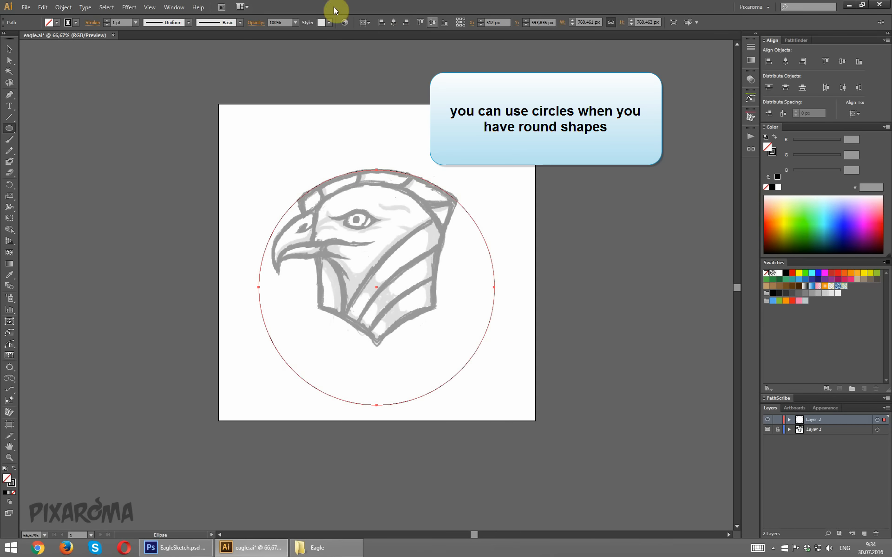
Nudge the circle slightly downward until its upper arc lies inside the sketched outer line of the shield
click(8, 49)
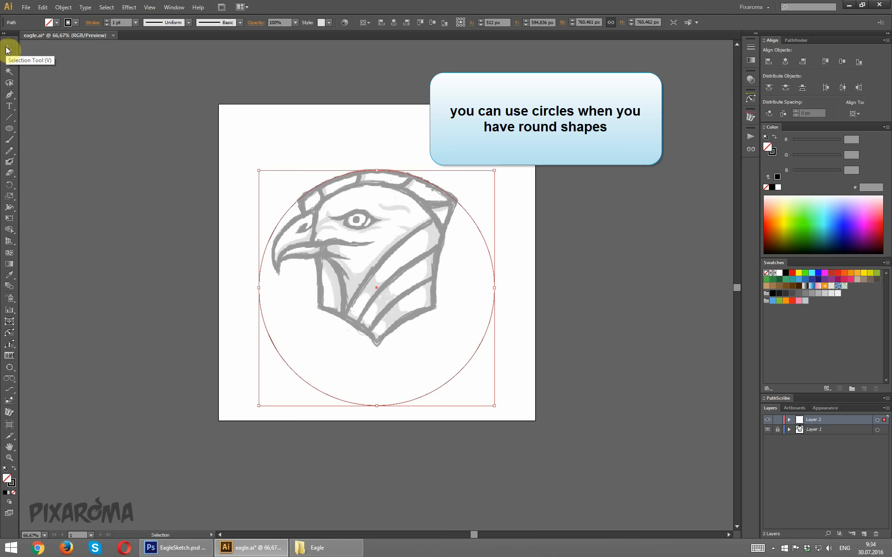
key(Down)
key(Down)
key(Down)
key(Up)
key(Up)
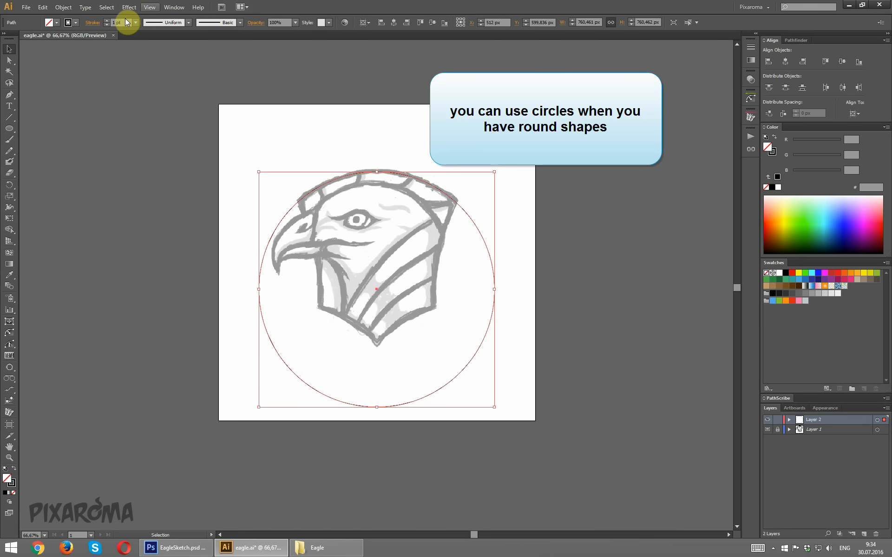
Set the circle's stroke weight to 18 pt
click(107, 20)
click(106, 20)
click(106, 20)
click(106, 20)
click(106, 20)
click(106, 20)
click(106, 20)
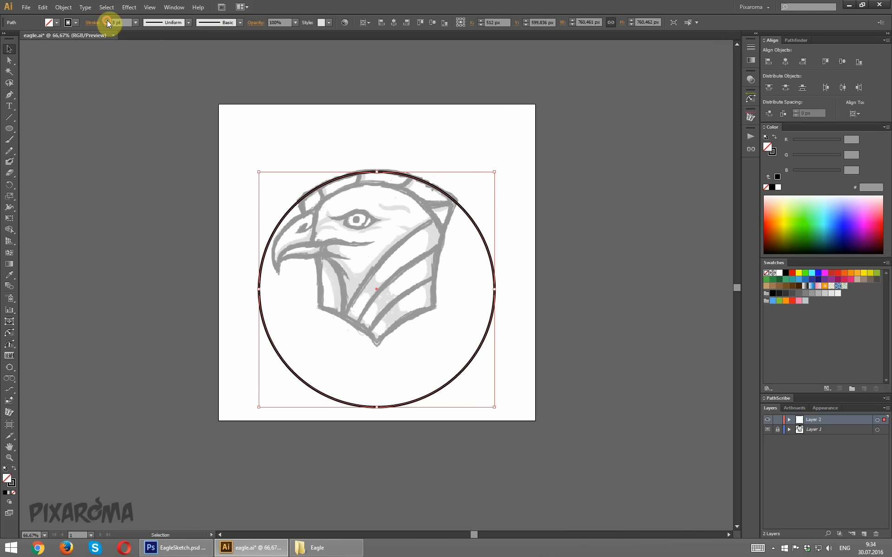
click(107, 20)
click(107, 20)
click(106, 20)
click(107, 20)
click(107, 20)
click(106, 20)
click(107, 20)
click(107, 20)
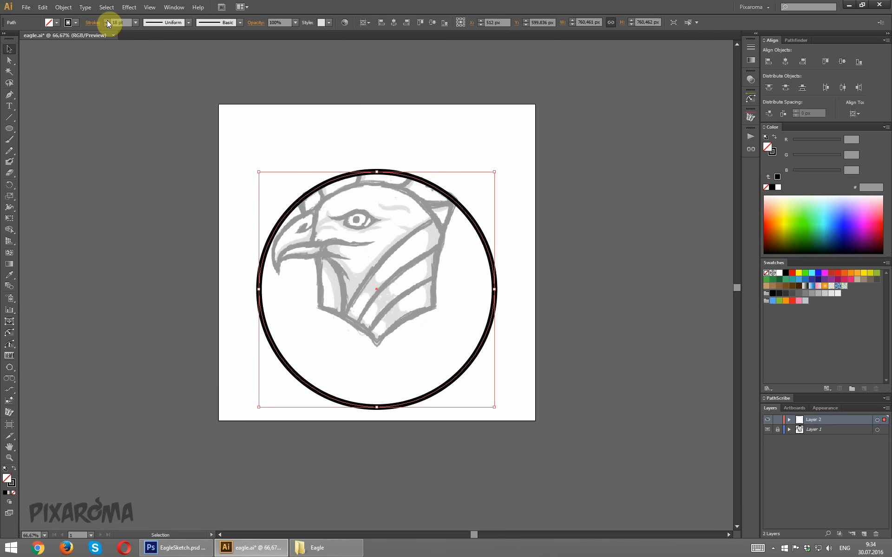
click(632, 149)
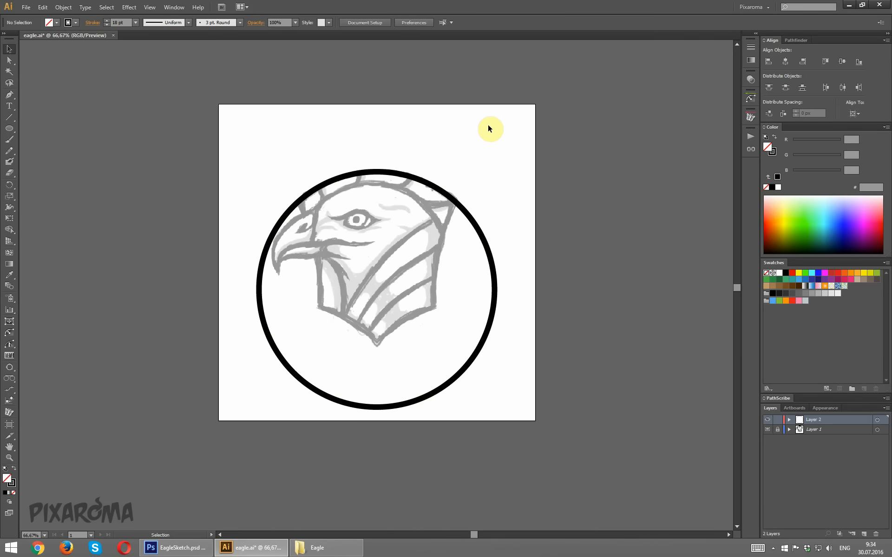
Duplicate the circle down and to the right so its arc follows the shield's lower right edge
key(ctrl+plus)
key(ctrl+minus)
key(ctrl+minus)
key(ctrl+minus)
key(ctrl+plus)
key(ctrl+plus)
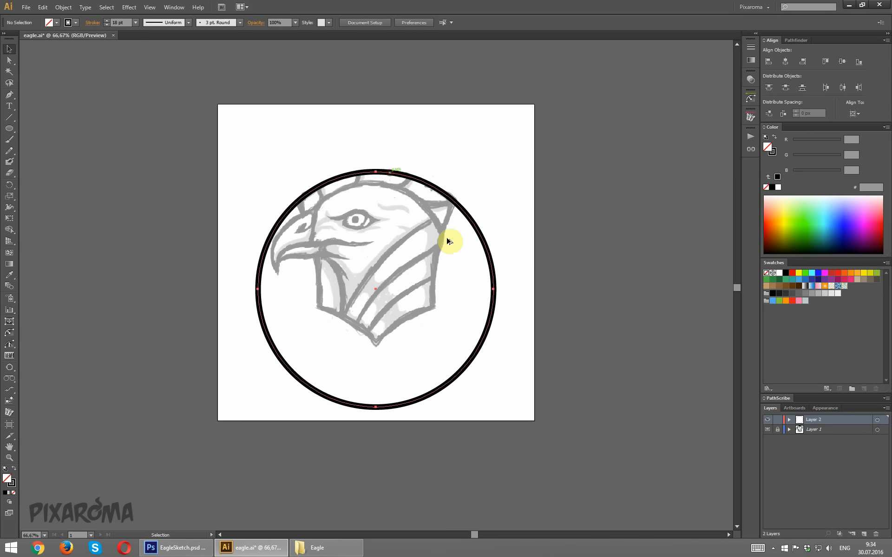
drag(391, 176, 479, 307)
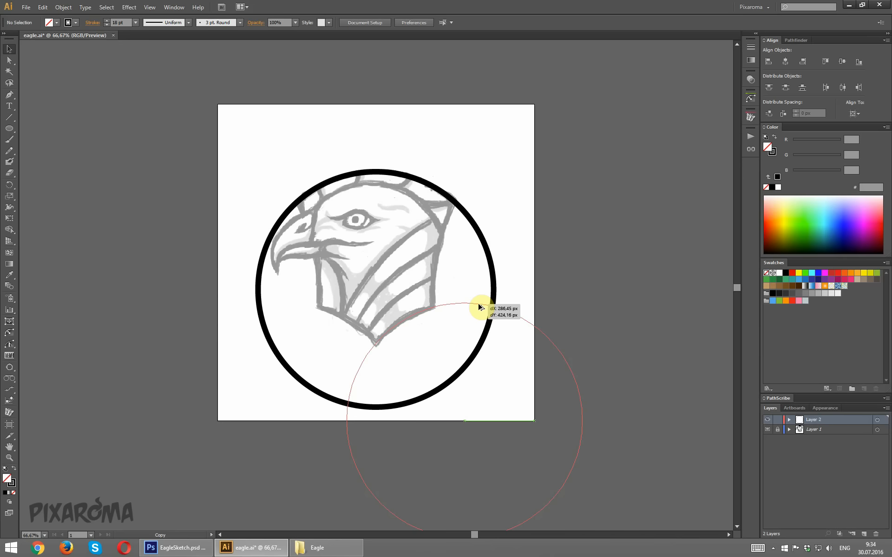
drag(480, 307, 480, 307)
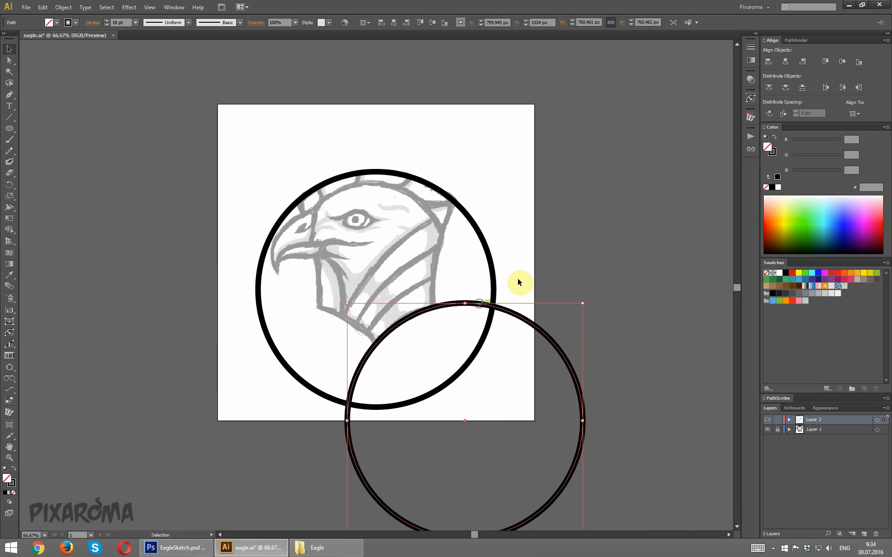
Duplicate the lower circle, enlarge the copy to about 1078 px, and align its left arc with the shield's right side
click(570, 249)
drag(543, 333, 627, 192)
key(ctrl+minus)
key(ctrl+minus)
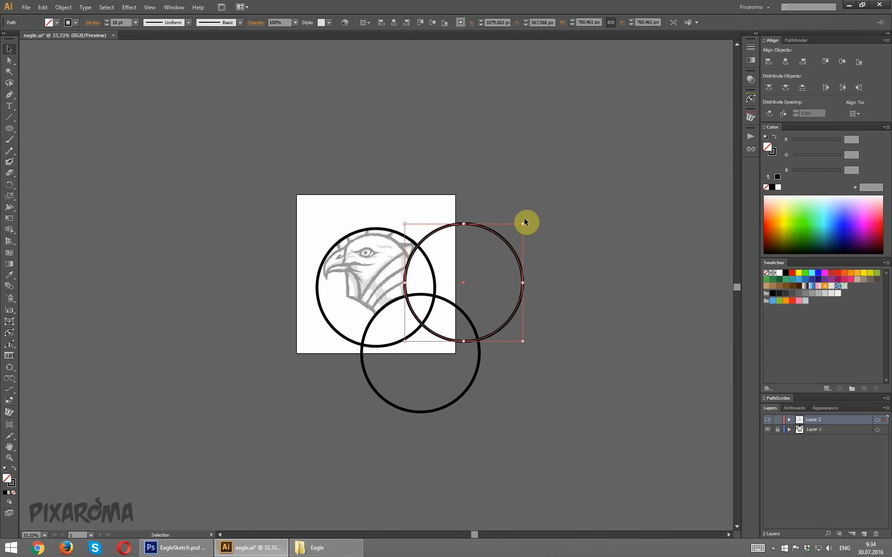
drag(523, 224, 547, 198)
click(461, 193)
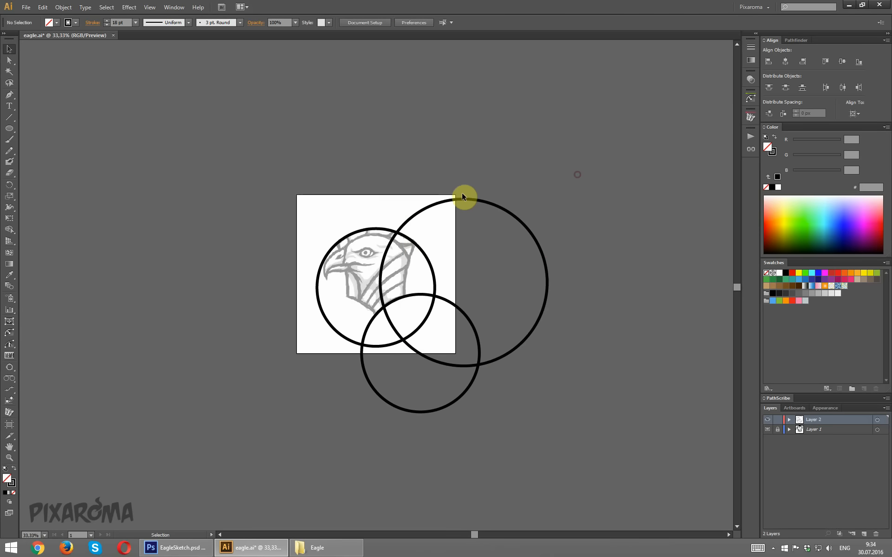
drag(455, 198, 480, 209)
key(ctrl+1)
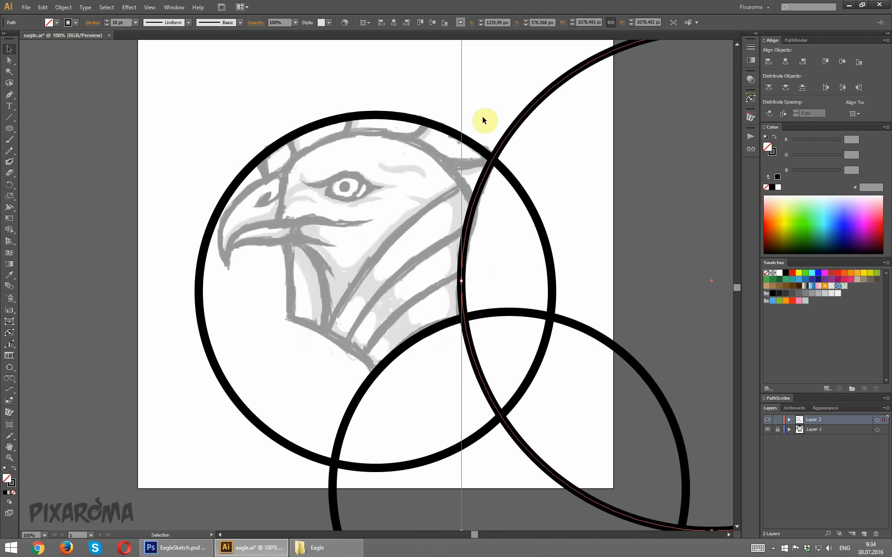
Subtract the large side circle from the first circle with Minus Front
drag(408, 88, 439, 284)
click(800, 42)
click(785, 61)
Subtract the lower circle from the cut outline with Minus Front to form the shield's lower right edge
scroll(565, 211, down, 3)
drag(570, 196, 439, 284)
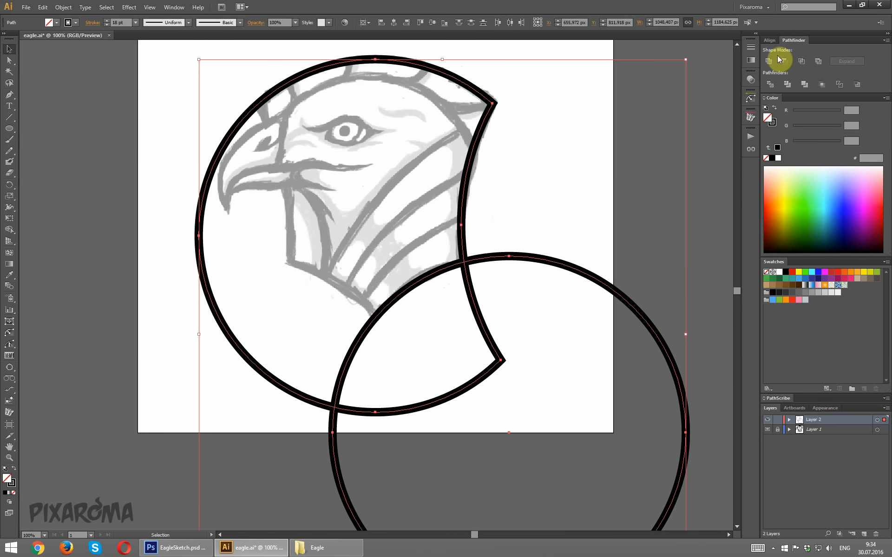
click(785, 60)
key(ctrl+z)
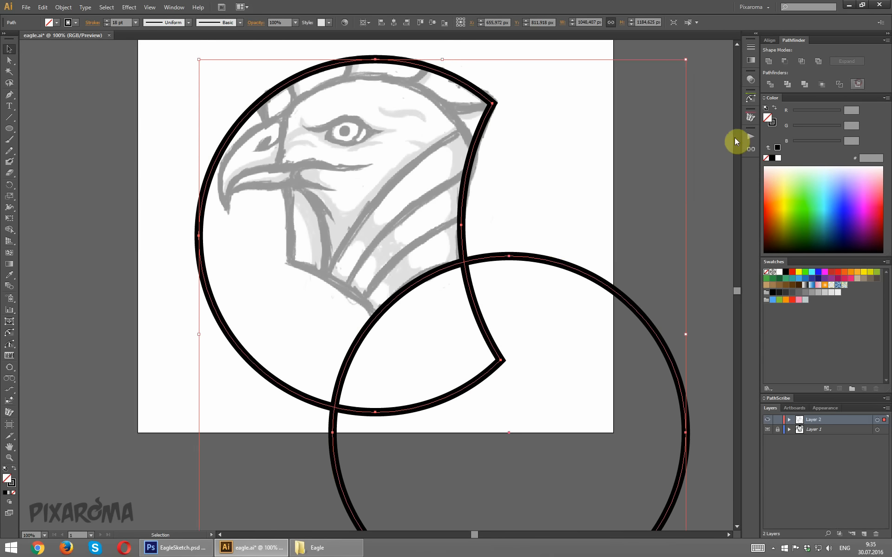
key(ctrl+shift+z)
click(578, 195)
scroll(483, 209, up, 2)
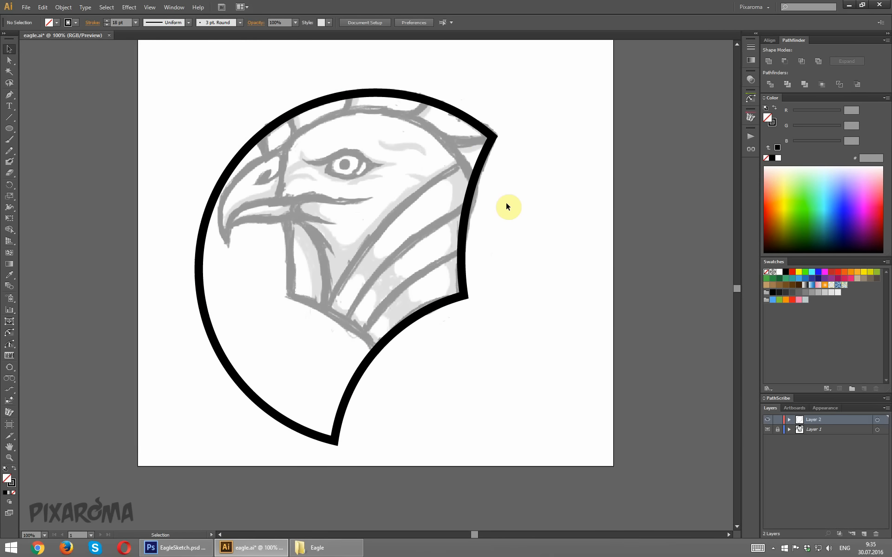
Expand the outline's fill and stroke into a filled shape
key(a)
click(448, 302)
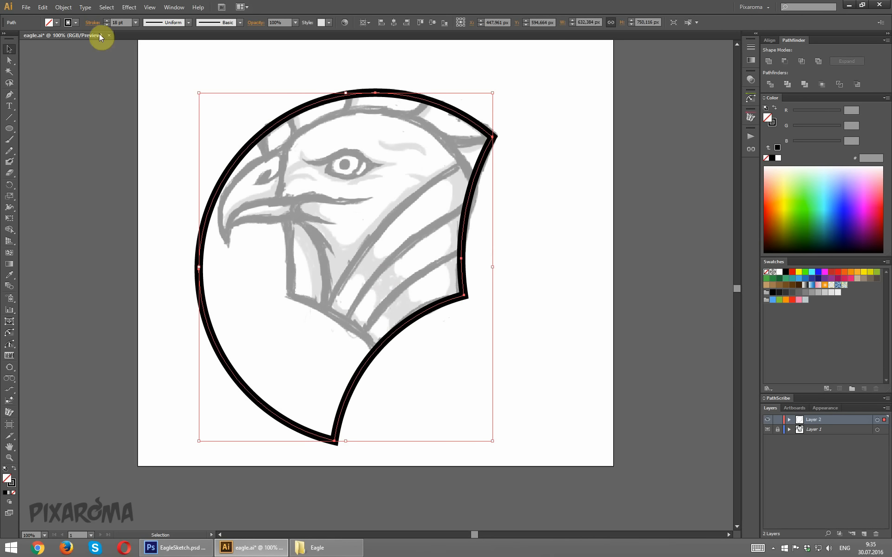
click(63, 7)
click(95, 106)
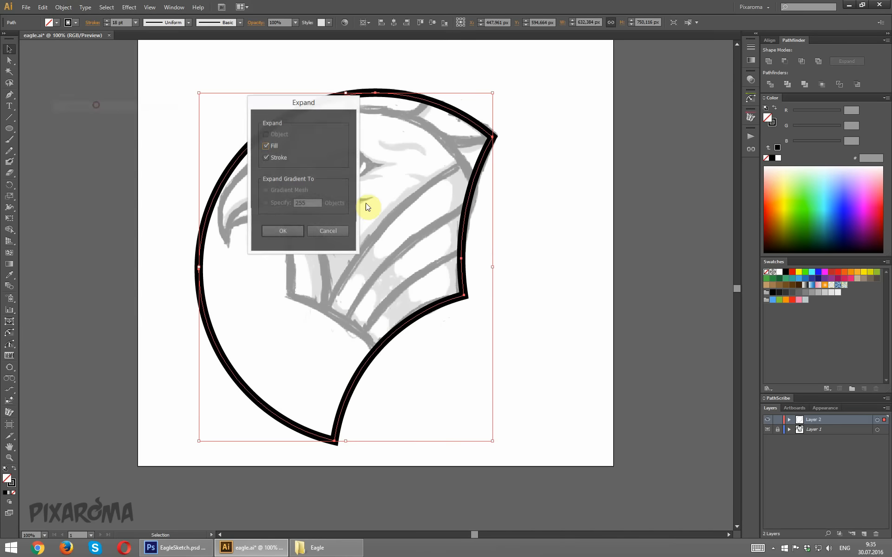
click(292, 234)
key(ctrl+minus)
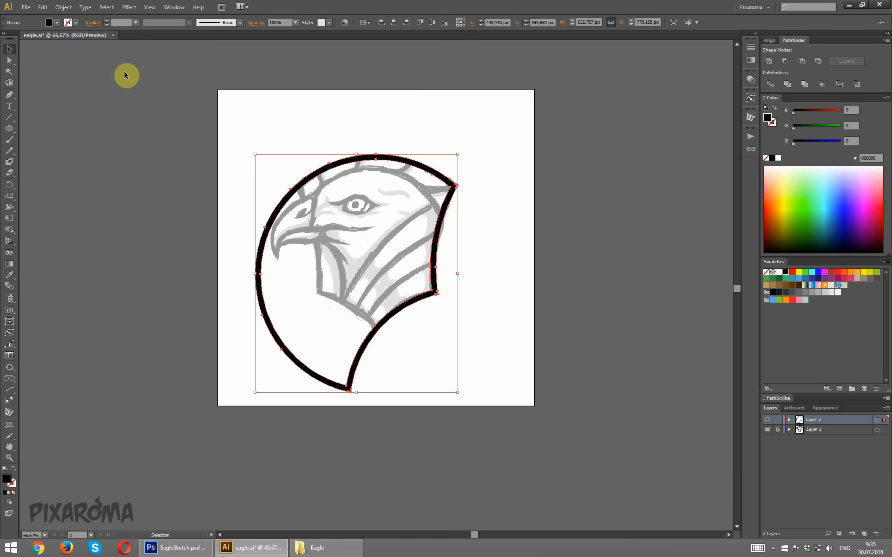
Draw a rectangle about 475 px wide over the outline's left half, snap it to the vertical centre, and subtract it
click(11, 124)
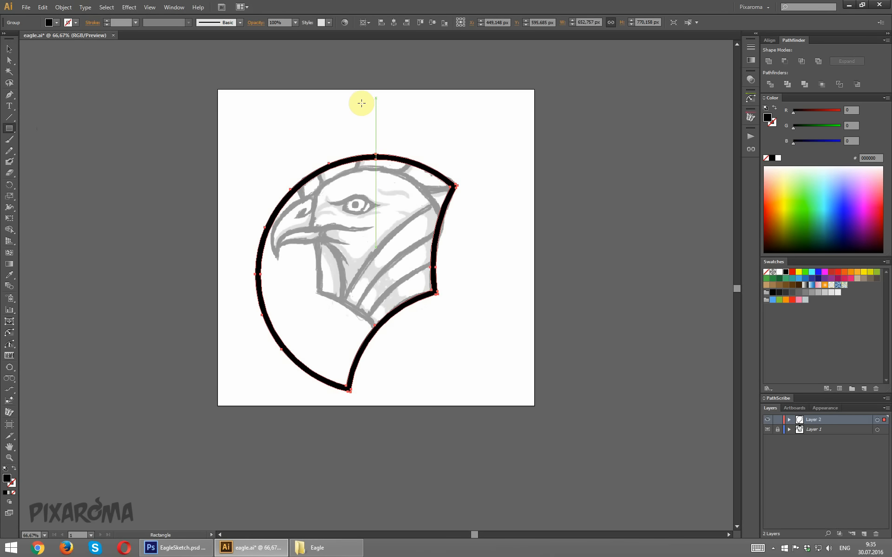
drag(372, 101, 223, 447)
click(9, 49)
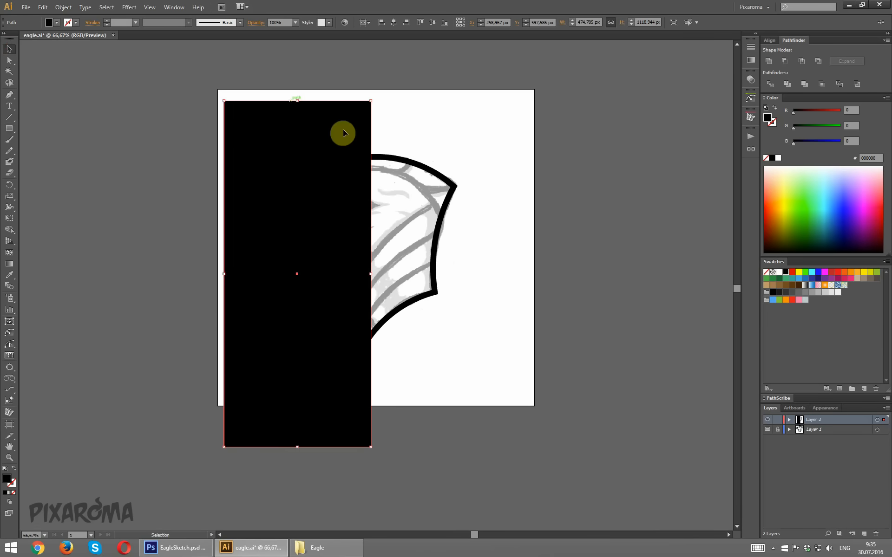
key(shift+x)
drag(370, 127, 376, 129)
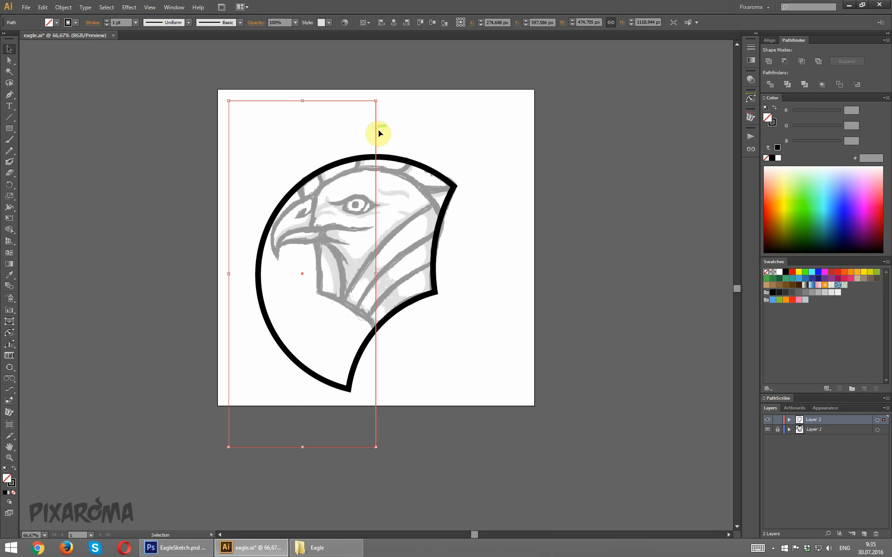
shift+click(430, 281)
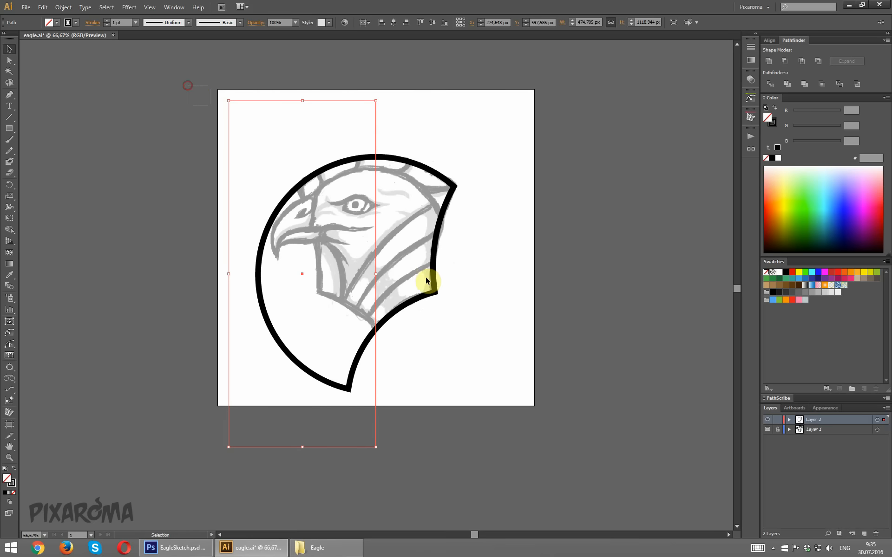
click(785, 61)
Make a copy of the half outline reflected across the vertical axis and place it against the original's left side
right_click(414, 167)
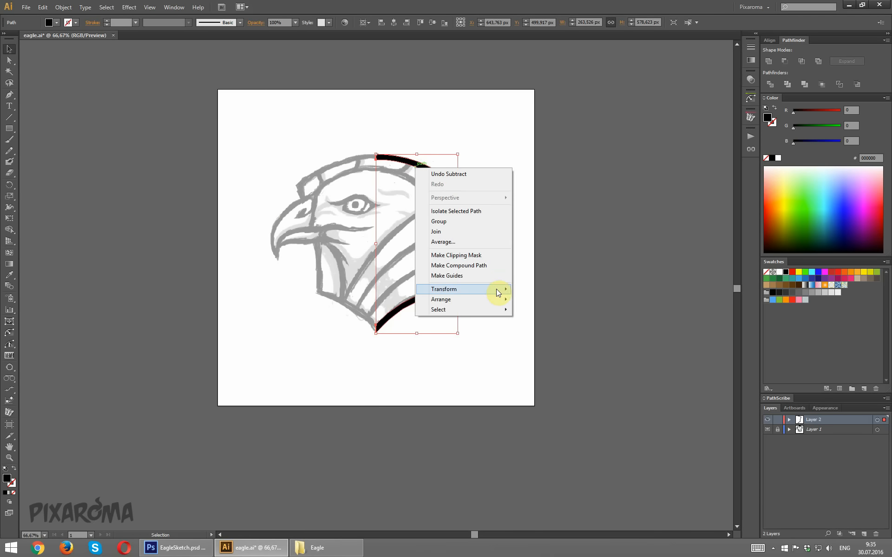
mouse_move(496, 291)
click(558, 324)
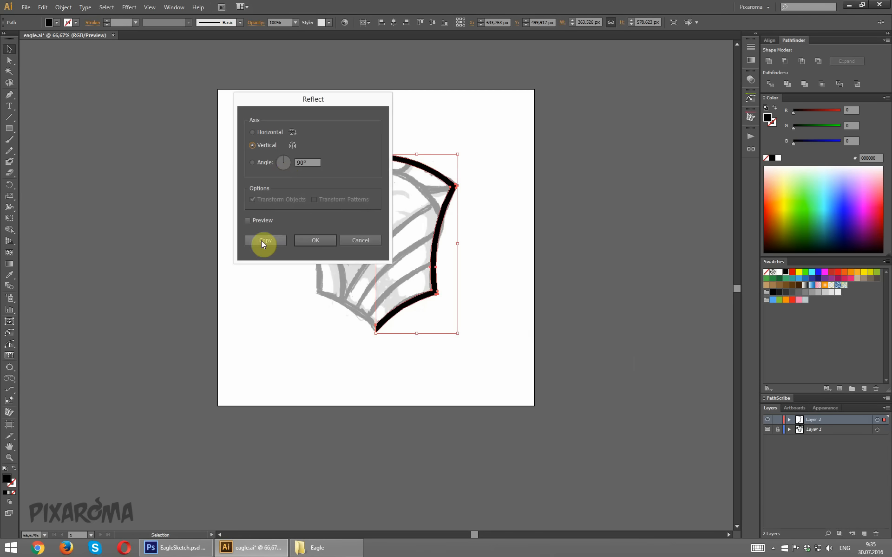
click(264, 240)
click(470, 180)
drag(447, 157, 370, 169)
click(457, 232)
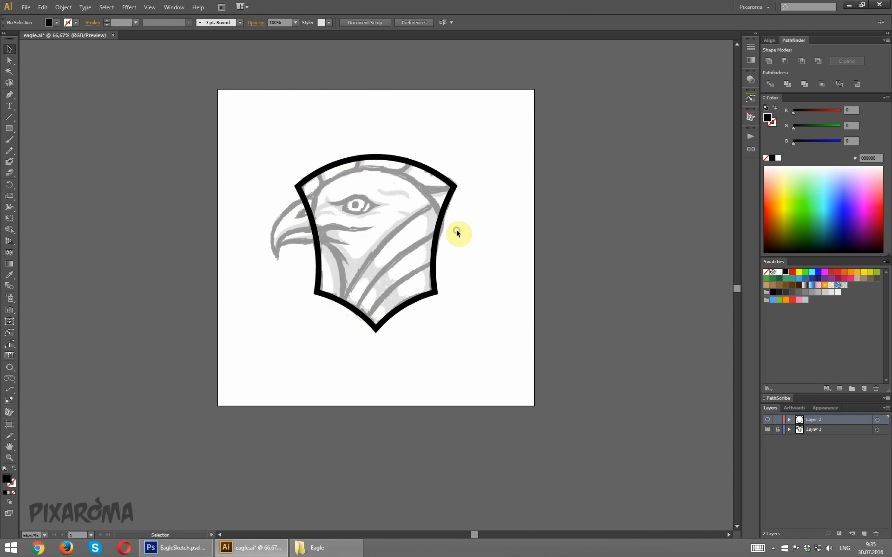
Unite the two mirrored halves into a single shield outline
key(ctrl+plus)
key(ctrl+plus)
key(ctrl+plus)
drag(445, 490, 328, 375)
click(769, 61)
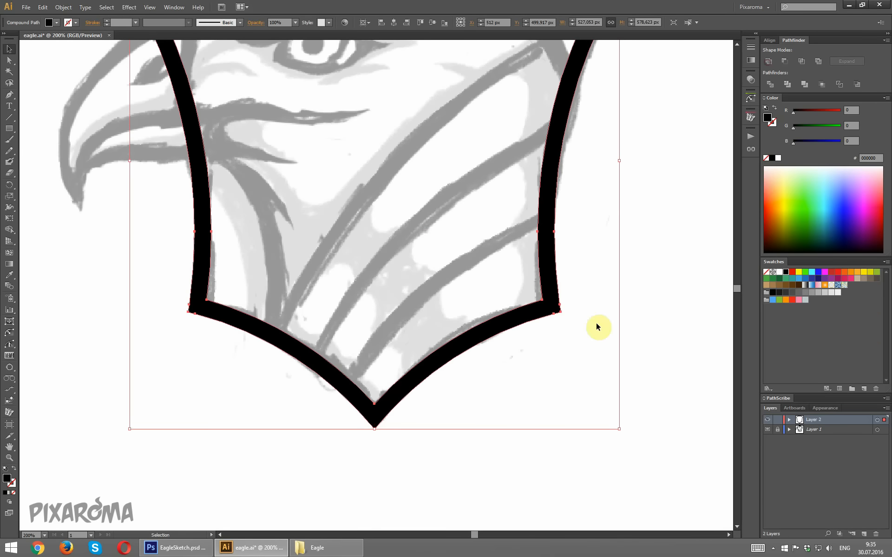
click(620, 290)
Inspect the shield outline against the sketch, switching Layer 2's visibility off and back on
scroll(612, 278, up, 5)
key(ctrl+minus)
key(ctrl+minus)
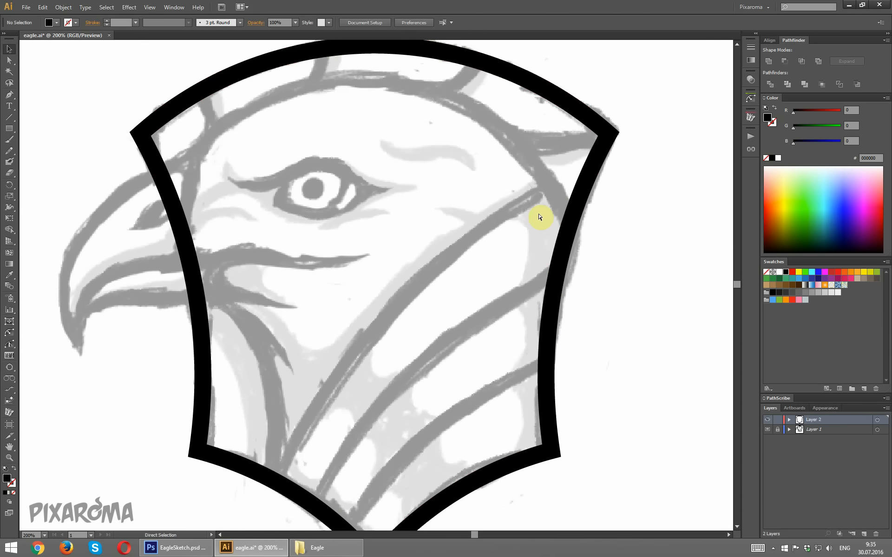
key(ctrl+plus)
key(ctrl+plus)
key(ctrl+plus)
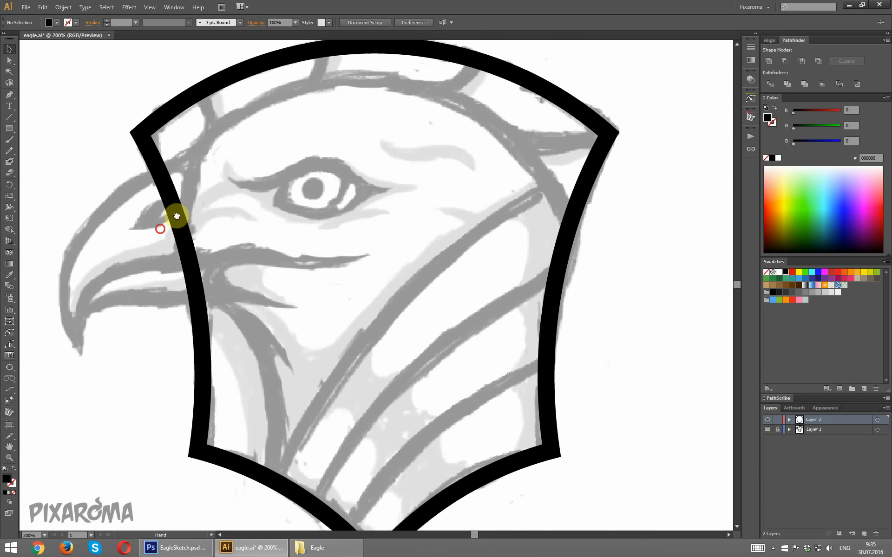
drag(160, 226, 193, 193)
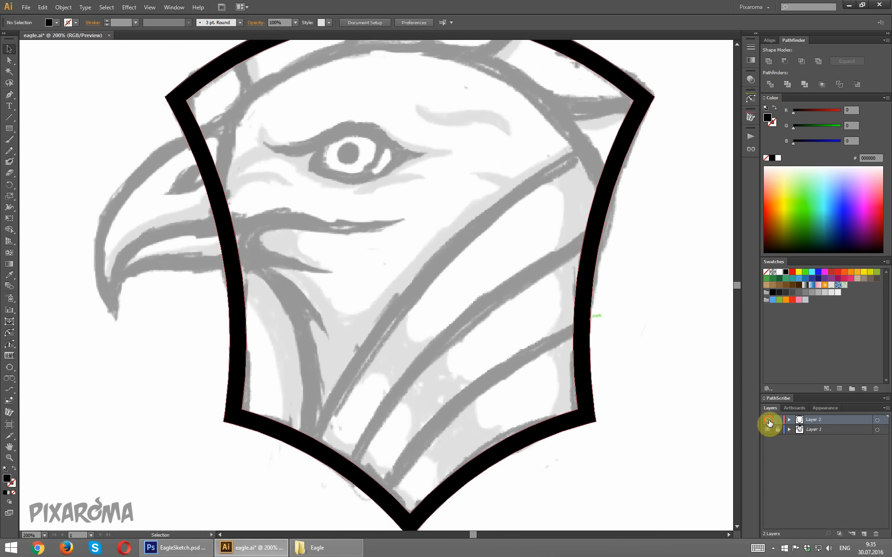
click(768, 421)
click(768, 420)
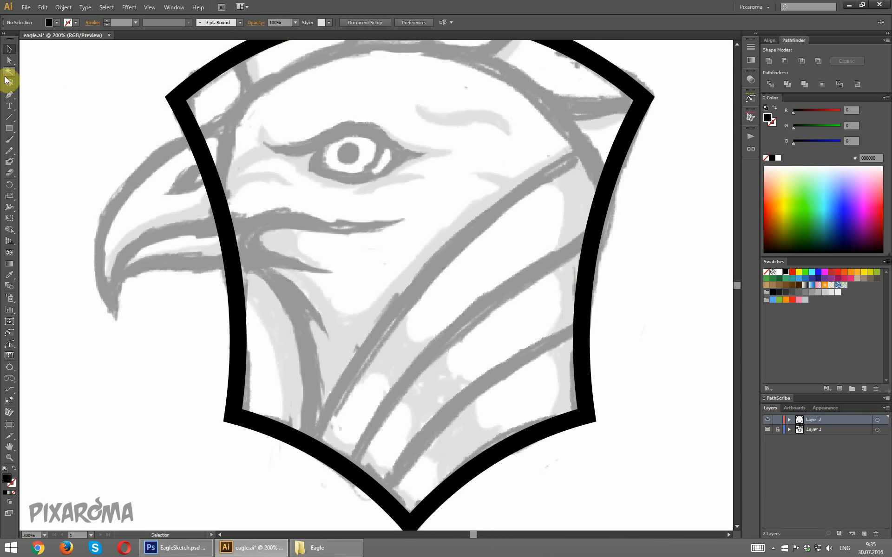
Draw a closed six-point Pen polygon over the shield outline's left side where the beak crosses it
click(8, 96)
click(167, 149)
click(210, 129)
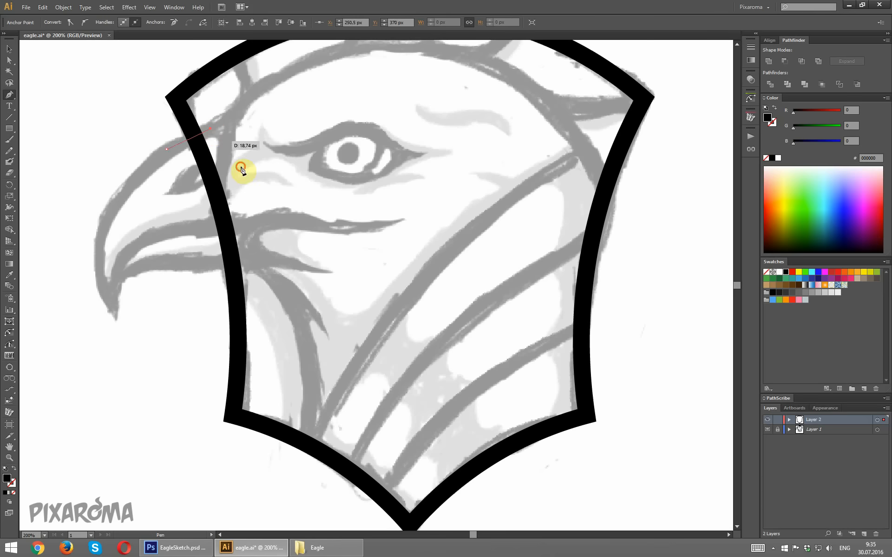
click(240, 167)
click(252, 258)
click(205, 263)
click(167, 239)
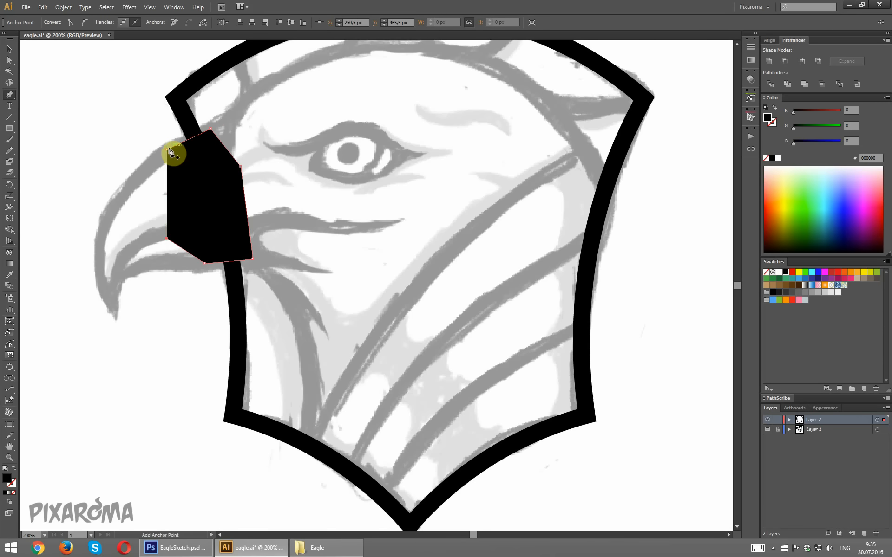
click(166, 149)
Subtract the polygon from the shield outline to open a gap for the beak
click(10, 60)
drag(129, 130, 253, 212)
click(785, 61)
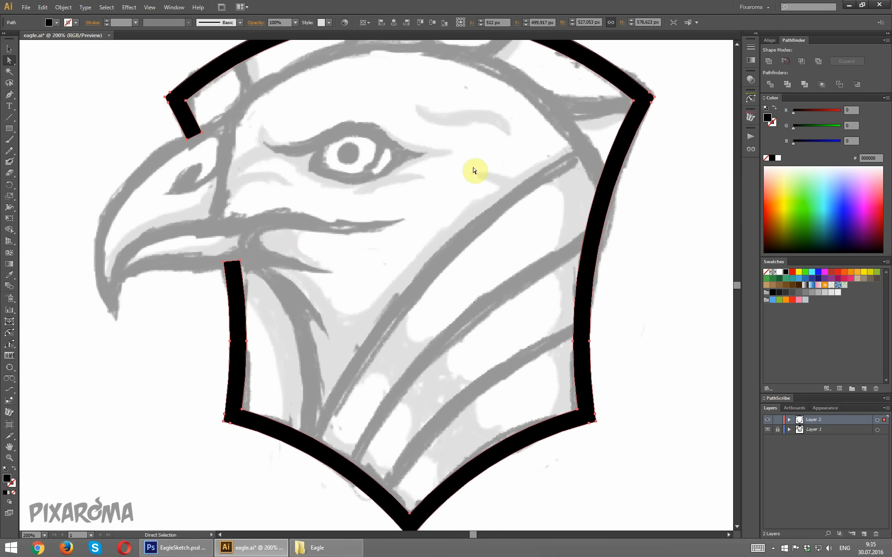
click(256, 172)
Trace the head contour with the Pen tool from the beak's base over the crown to the shield's right edge
key(ctrl+minus)
key(ctrl+minus)
key(ctrl+minus)
key(ctrl+minus)
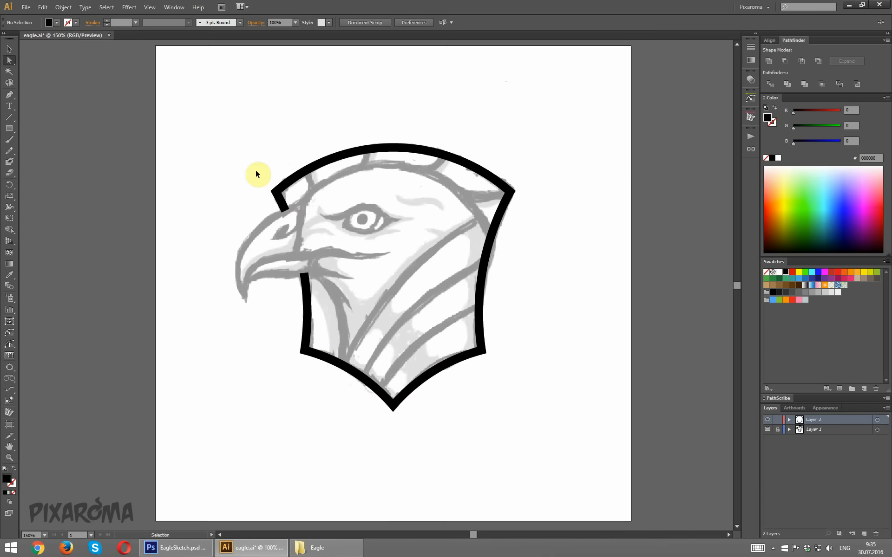
key(ctrl+plus)
key(ctrl+plus)
key(ctrl+plus)
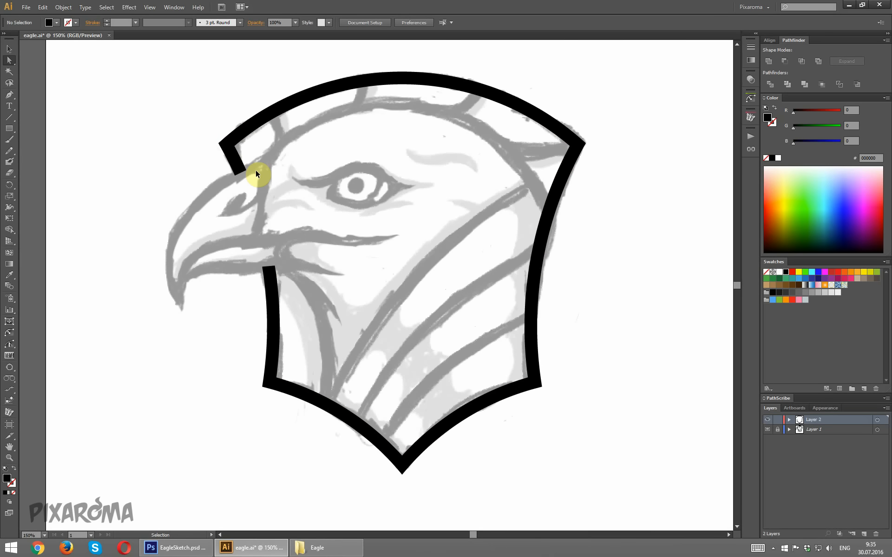
click(10, 96)
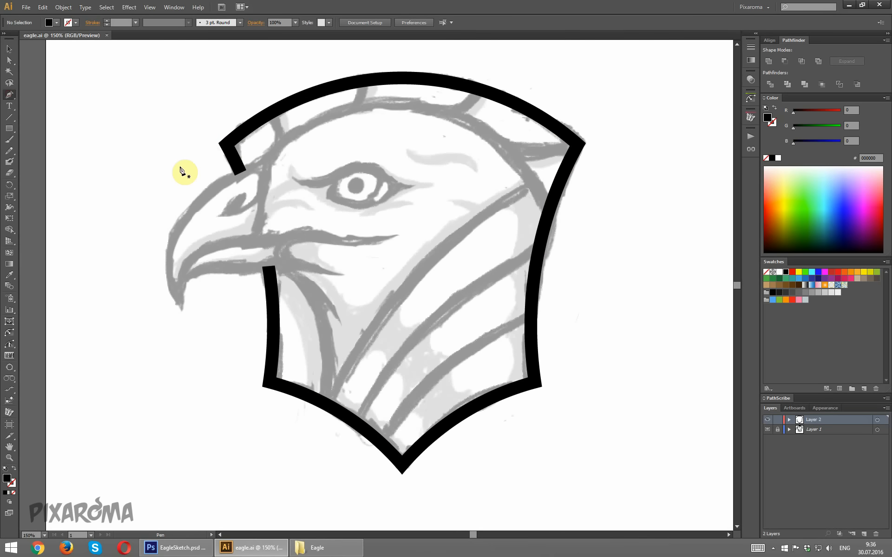
scroll(269, 185, down, 3)
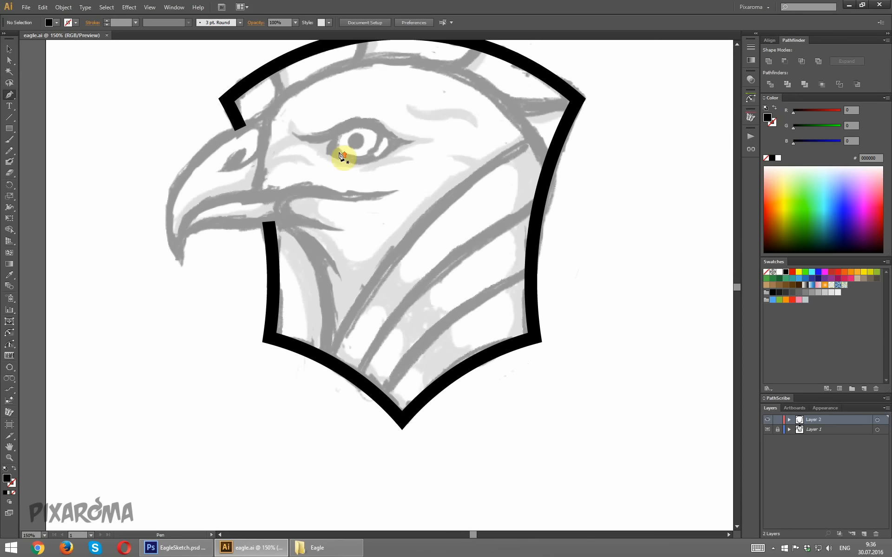
scroll(343, 151, up, 3)
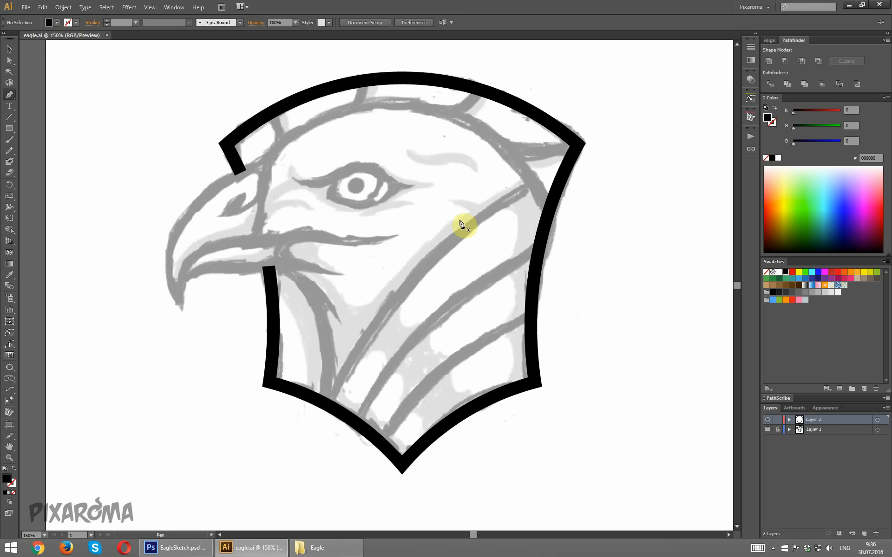
click(255, 238)
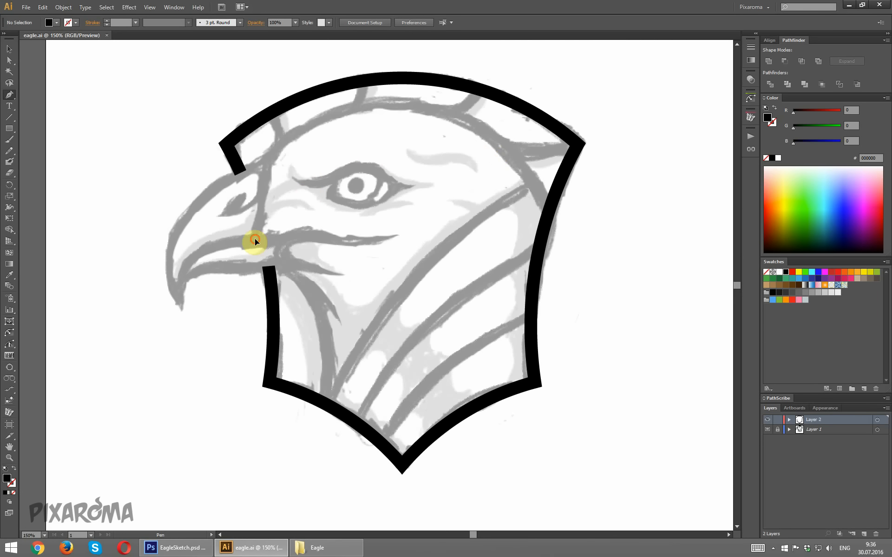
drag(266, 161, 267, 156)
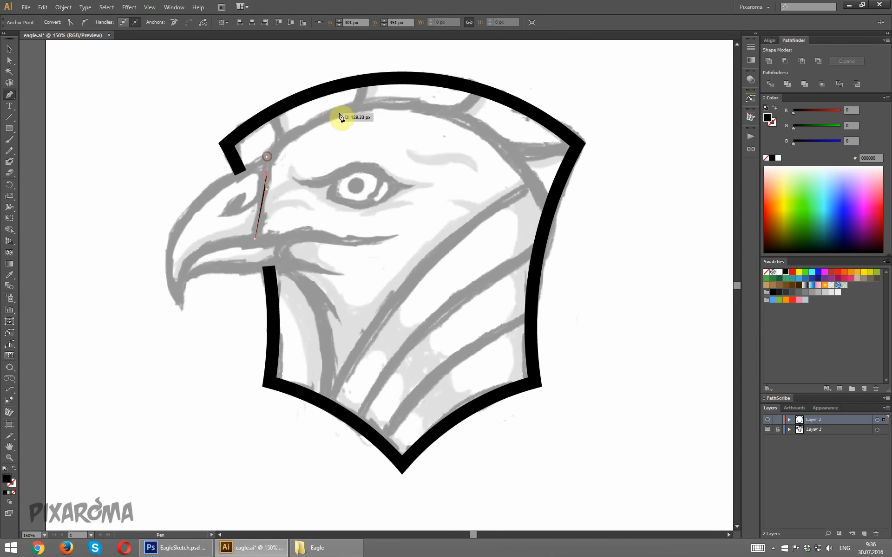
drag(367, 104, 434, 99)
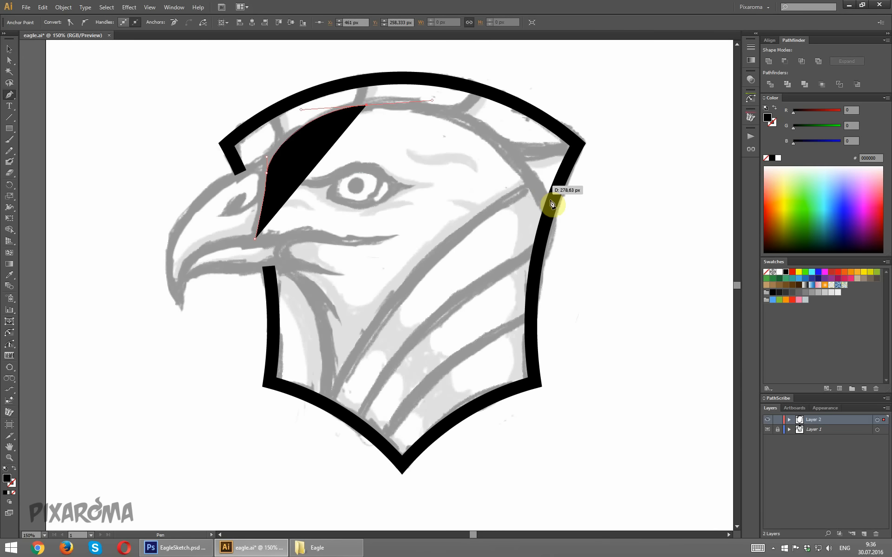
mouse_move(549, 210)
mouse_down()
mouse_move(567, 279)
mouse_move(584, 291)
mouse_up()
Swap the head contour's fill and stroke so only the outline is black, and set its stroke weight to 18 pt
key(shift+x)
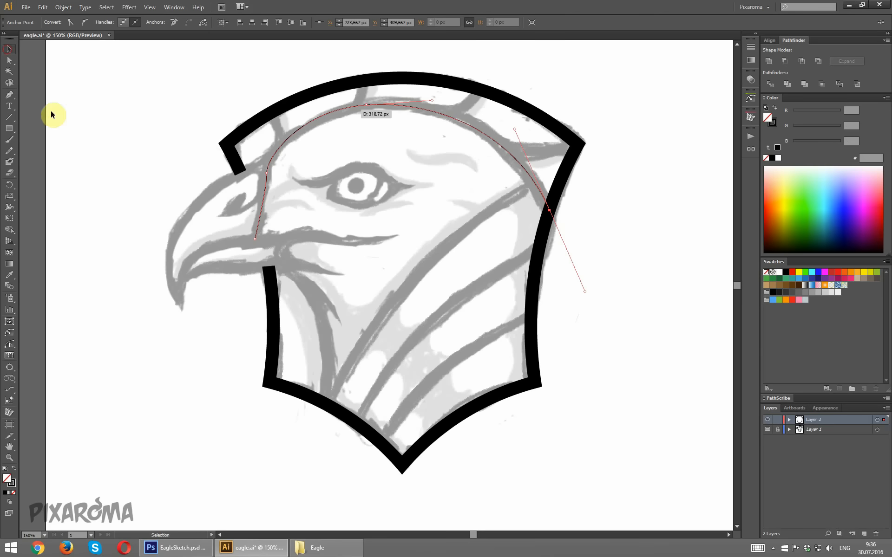
click(285, 131)
click(120, 22)
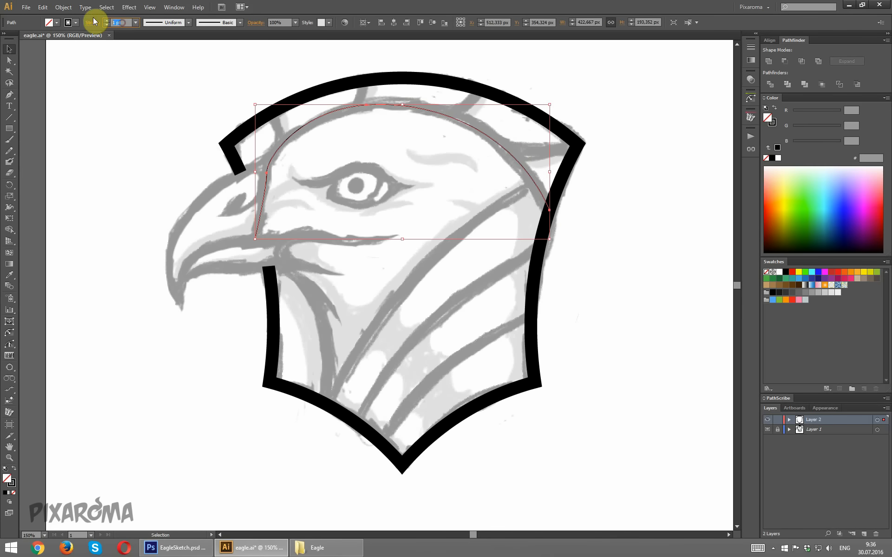
text(18)
key(Tab)
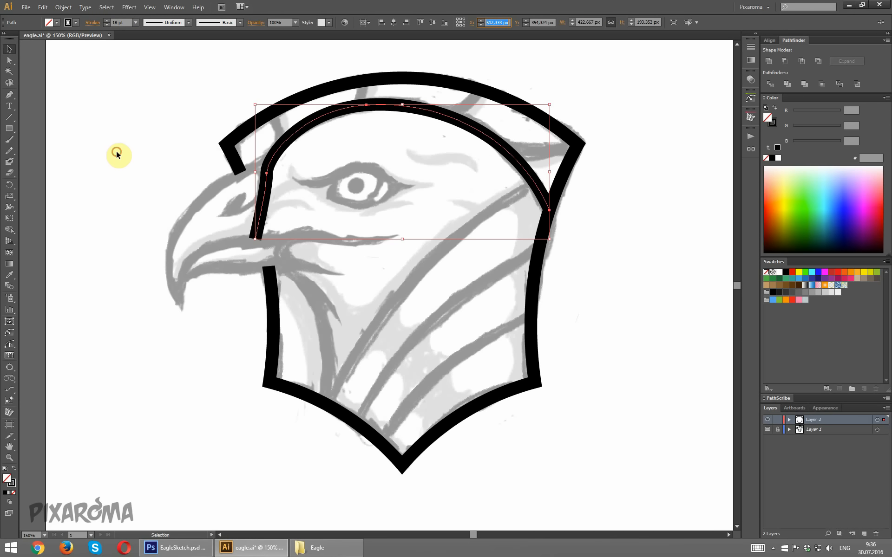
click(116, 152)
Shift the anchor point at the head contour's crown slightly down and right to about X 464 px, Y 261 px
click(9, 60)
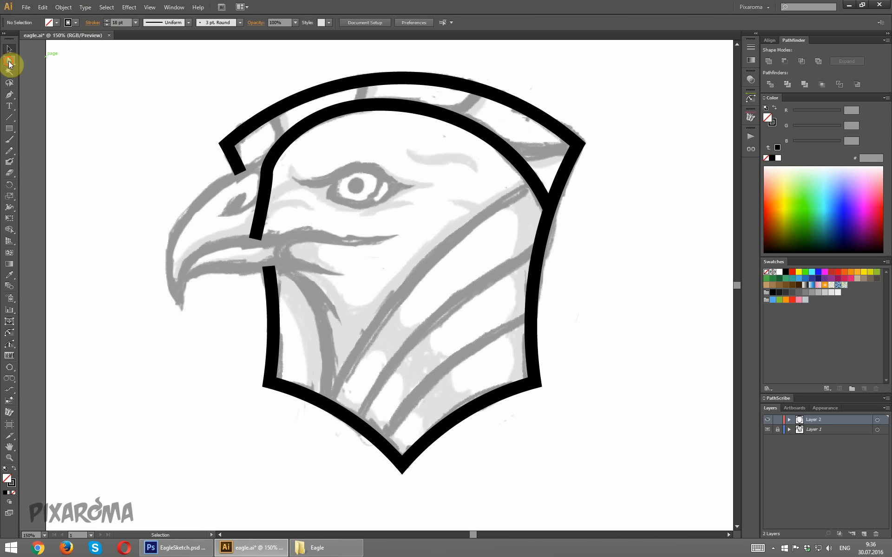
click(367, 105)
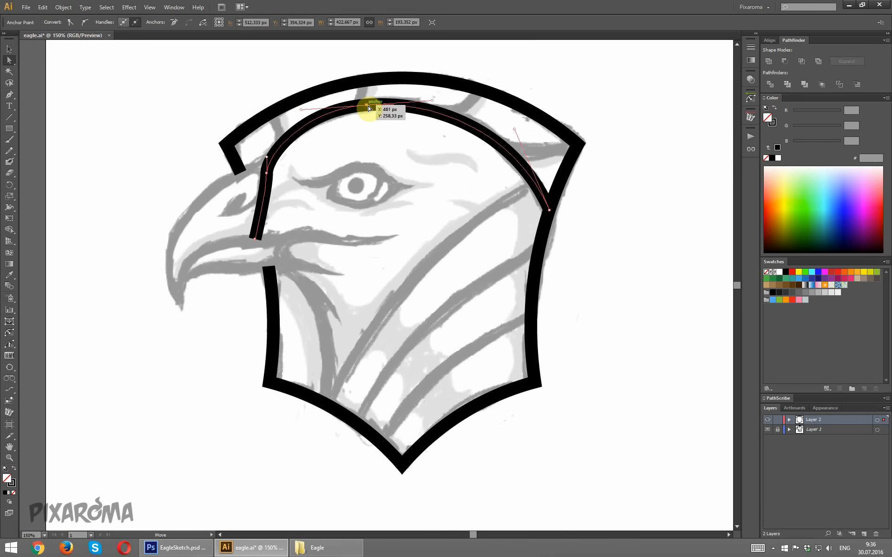
drag(368, 108, 371, 110)
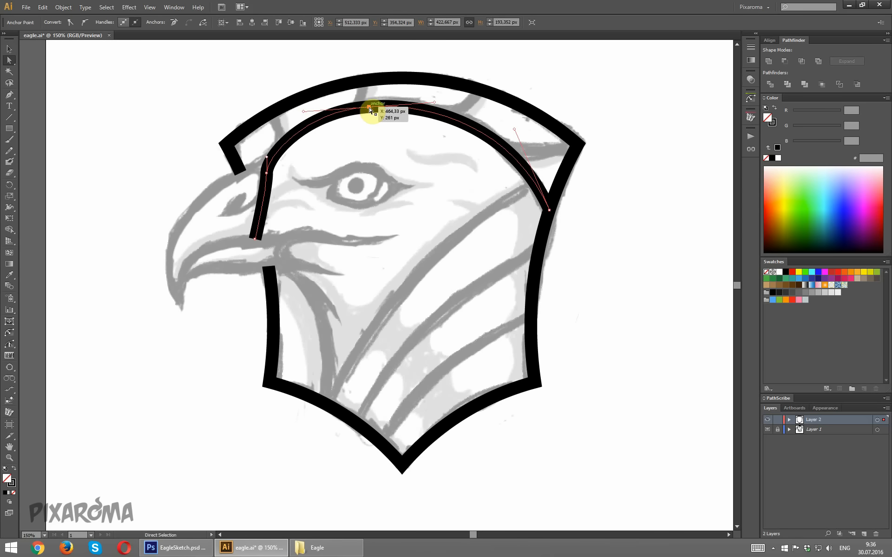
click(384, 176)
Trace the uppermost neck feather line as a curved path from the shield's lower-left edge up to the head contour
scroll(604, 235, down, 2)
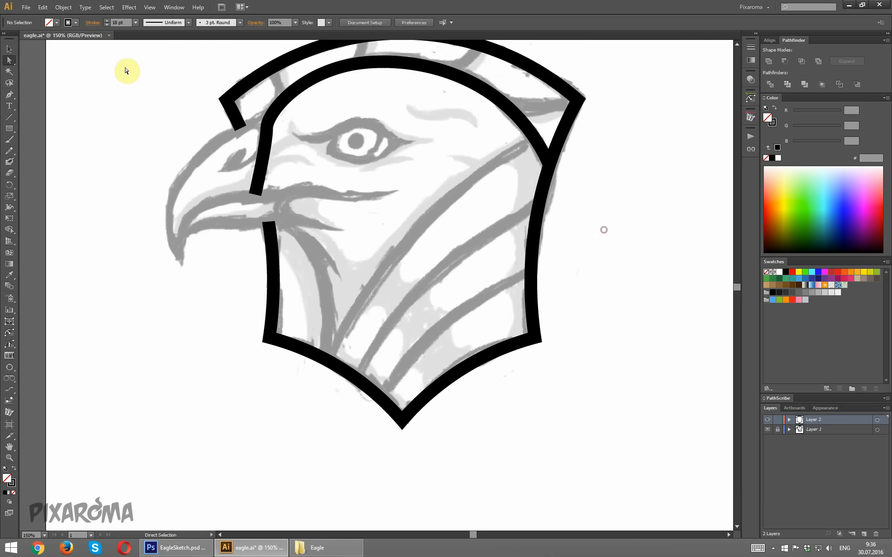
click(9, 94)
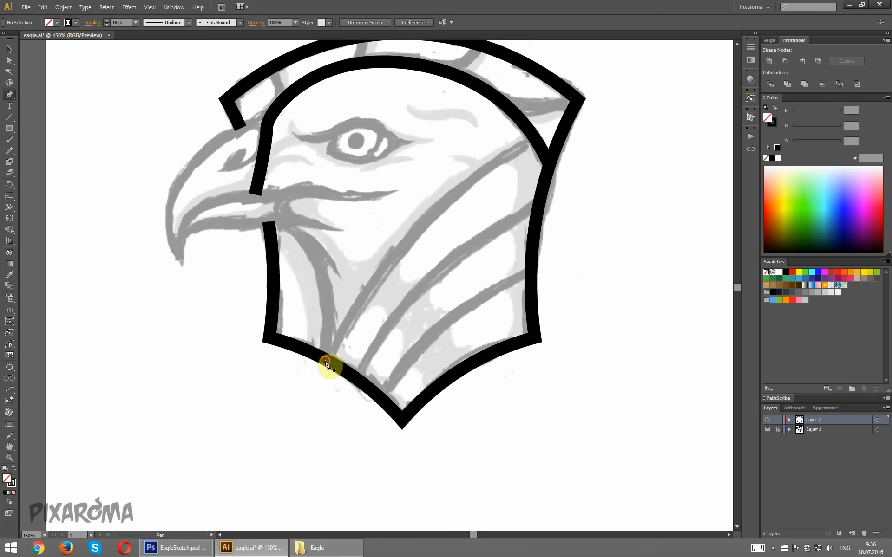
click(325, 360)
drag(535, 140, 682, 61)
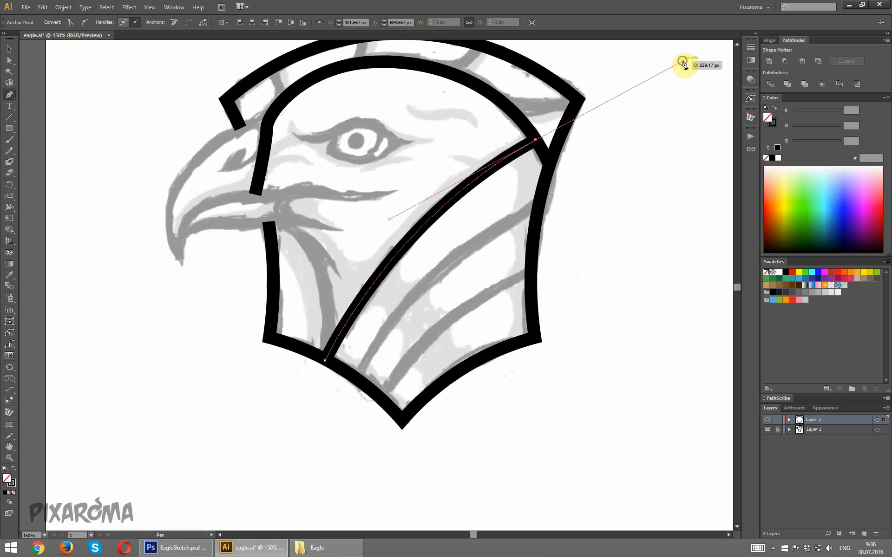
ctrl+click(648, 216)
Trace the middle neck feather line as a curved path from the lower-left edge to the shield's right side
scroll(418, 253, down, 3)
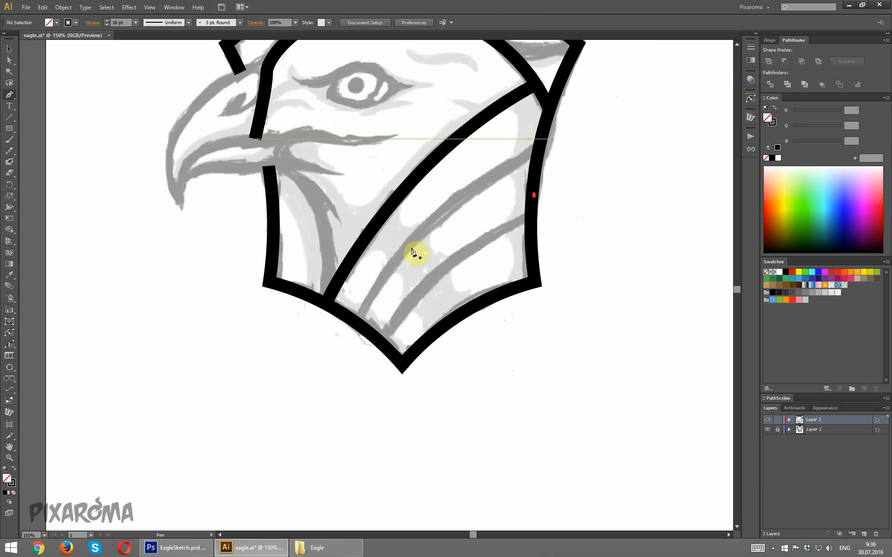
click(357, 323)
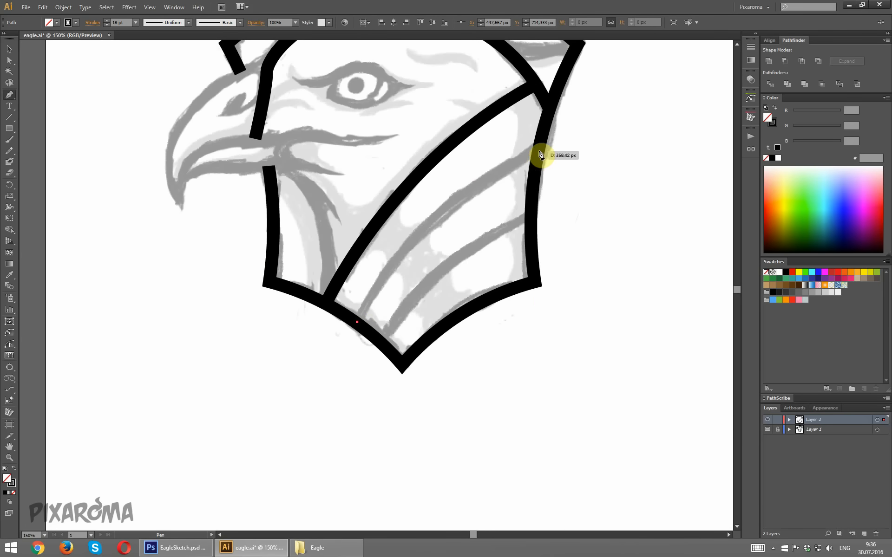
drag(538, 151, 600, 122)
drag(661, 103, 661, 96)
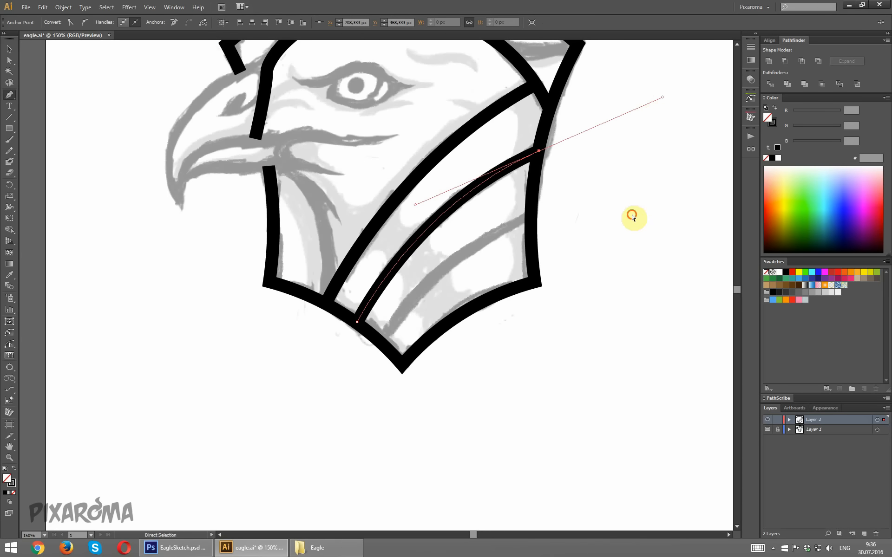
ctrl+click(552, 253)
Trace the lowest neck feather line as a curved path from near the shield's bottom tip to its right side
click(380, 343)
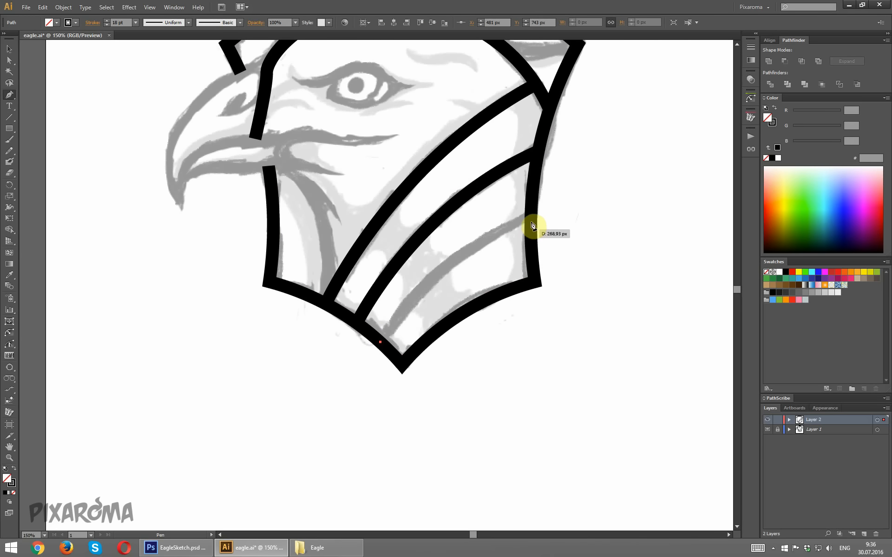
drag(530, 219, 638, 173)
ctrl+click(646, 252)
Expand the strokes of the head contour and the three neck feather lines into filled shapes
scroll(634, 242, up, 3)
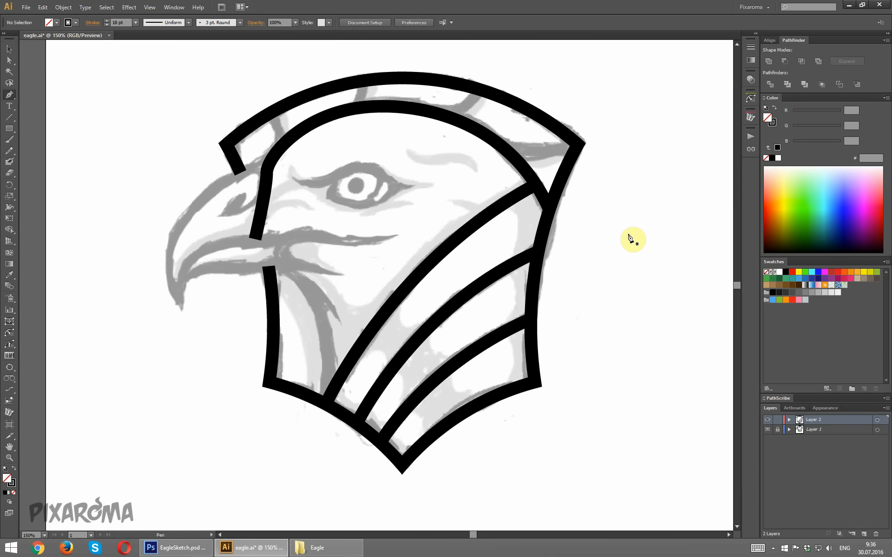
click(9, 48)
scroll(318, 165, down, 2)
scroll(317, 165, down, 1)
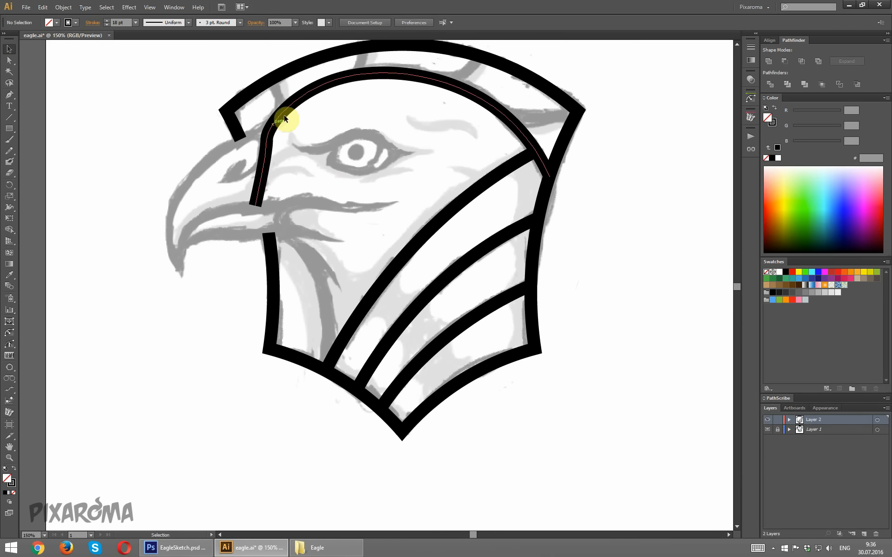
click(288, 113)
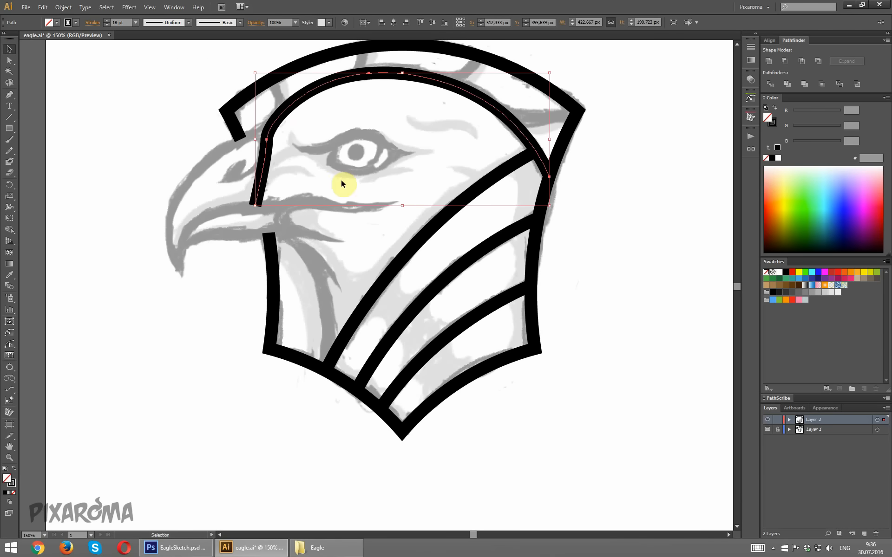
shift+click(446, 358)
click(63, 7)
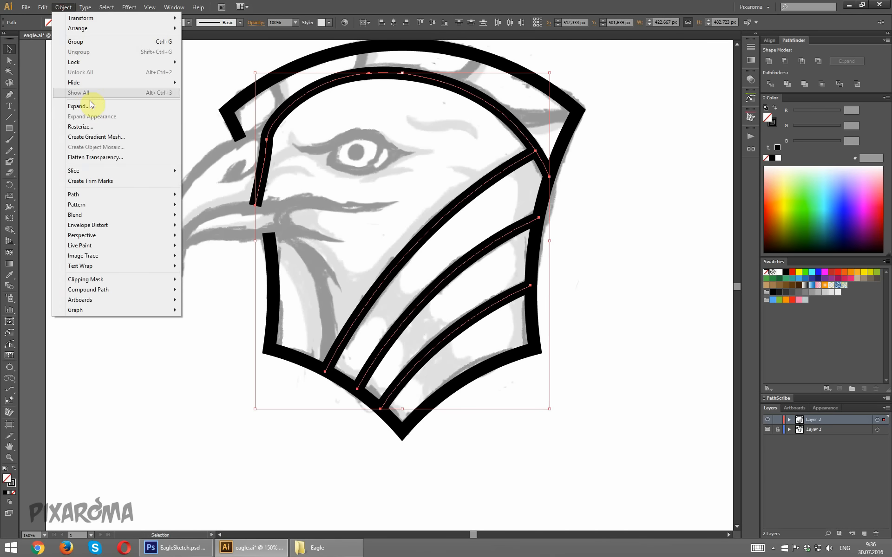
click(89, 103)
click(284, 232)
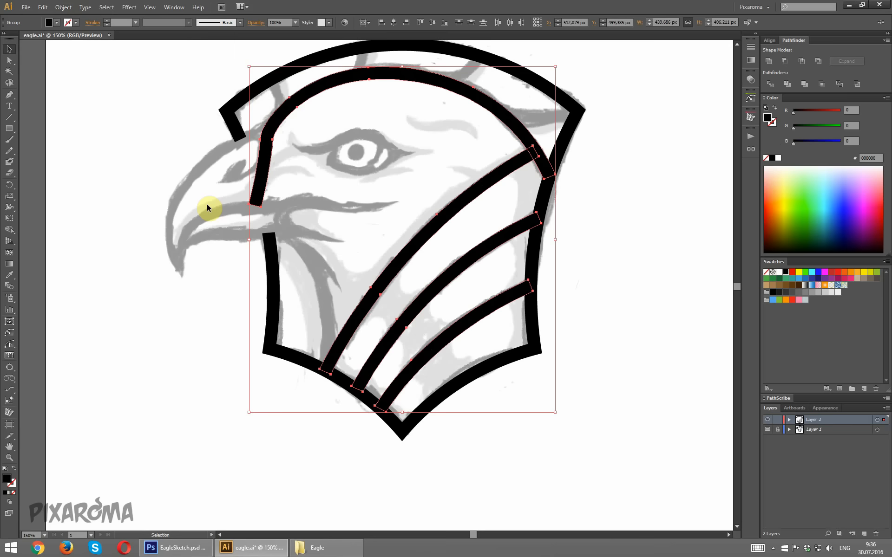
click(151, 189)
Trace the rightmost crest feather divider as a closed black shape between the head contour and the shield's upper-right corner
scroll(154, 153, up, 4)
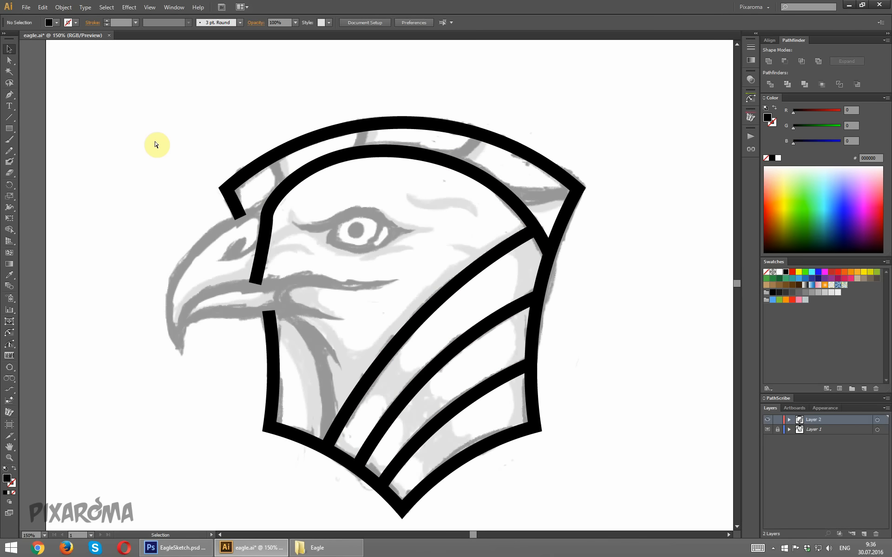
scroll(156, 144, up, 5)
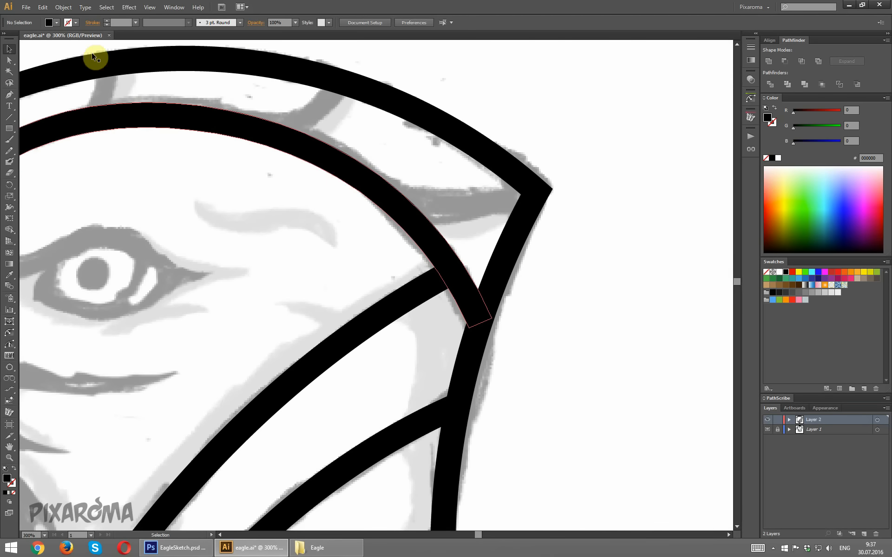
click(9, 95)
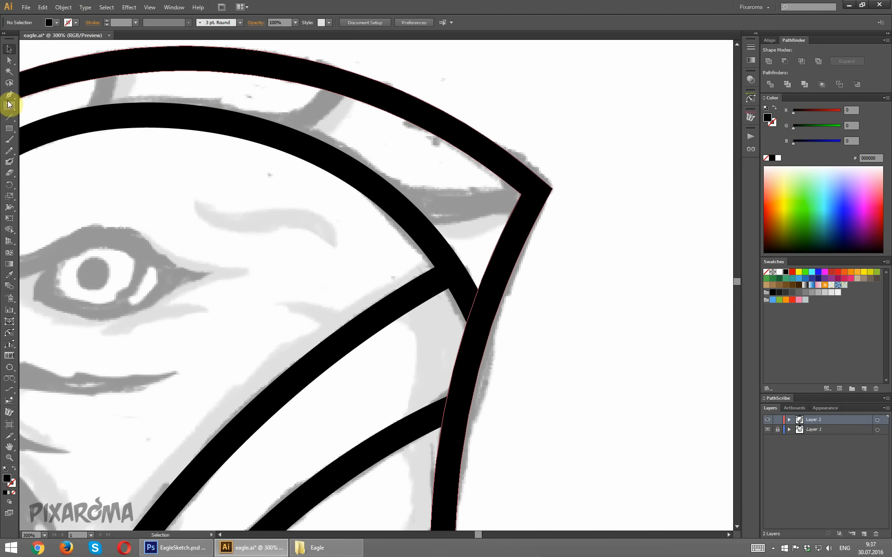
click(369, 182)
drag(525, 182, 575, 157)
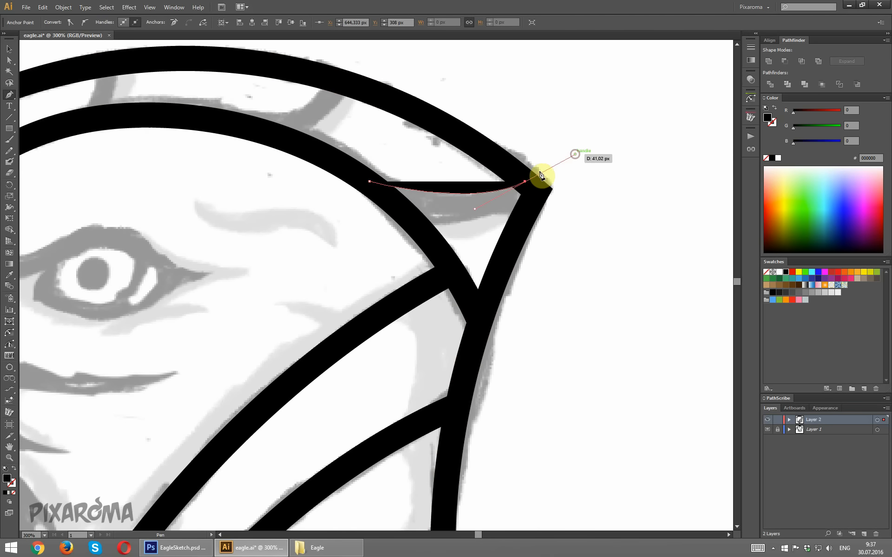
click(526, 182)
click(531, 205)
ctrl+click(414, 225)
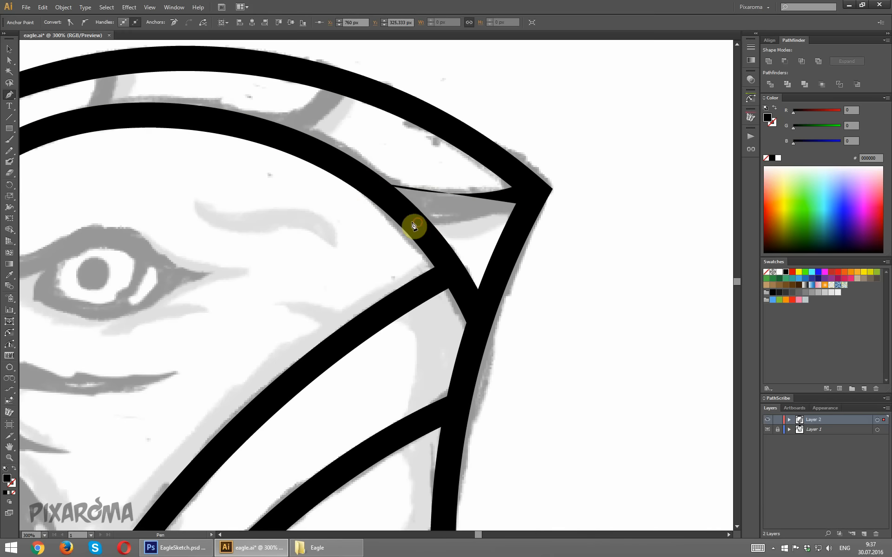
click(419, 223)
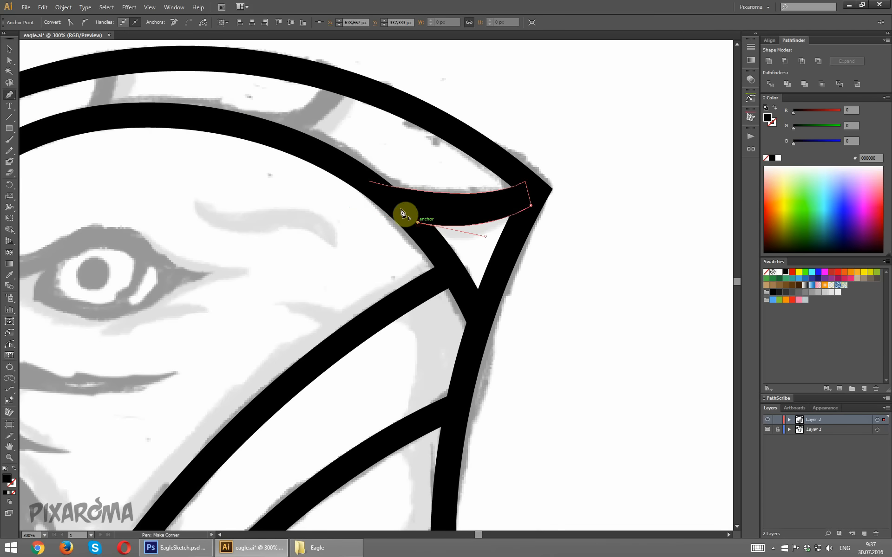
click(370, 182)
ctrl+click(215, 194)
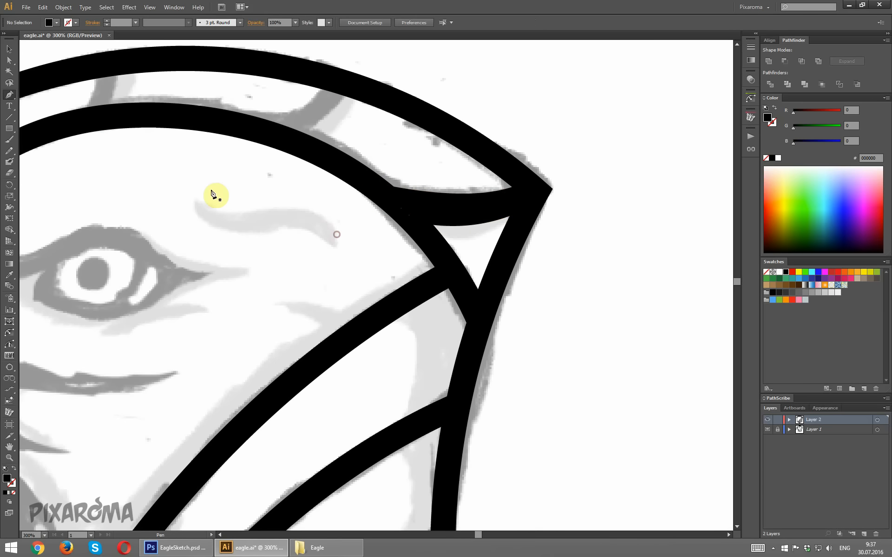
Trace the curved crest divider right of the shield's top as a closed black shape joining the head contour to the shield edge
drag(205, 189, 336, 306)
drag(388, 250, 500, 166)
drag(468, 206, 470, 207)
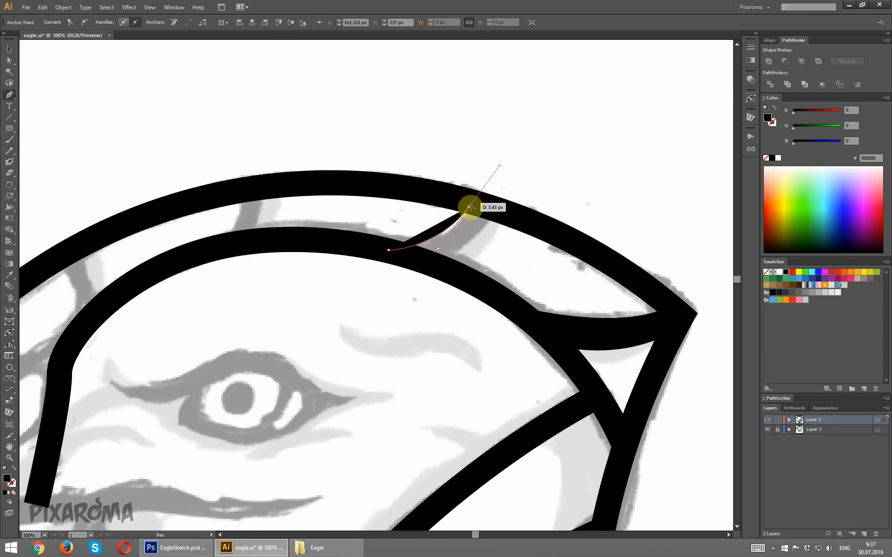
click(493, 215)
drag(441, 266, 388, 254)
click(440, 268)
click(388, 253)
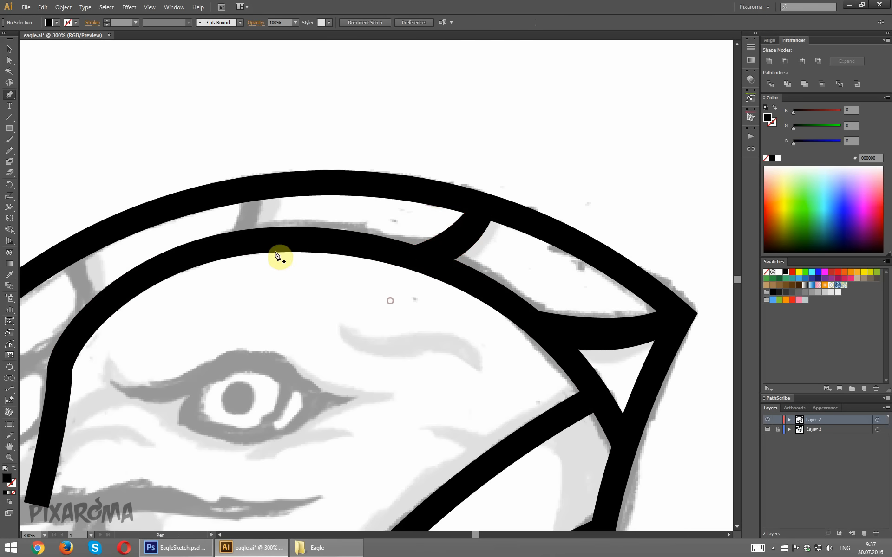
Trace the short crest divider left of the shield's top as a closed black shape between the head contour and shield edge
drag(279, 255, 341, 149)
click(359, 81)
click(350, 130)
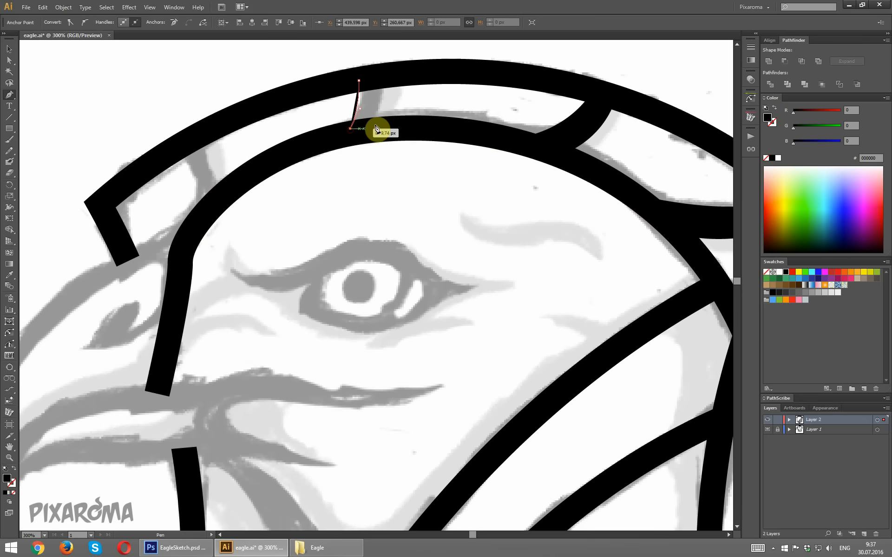
click(375, 125)
drag(386, 79, 385, 59)
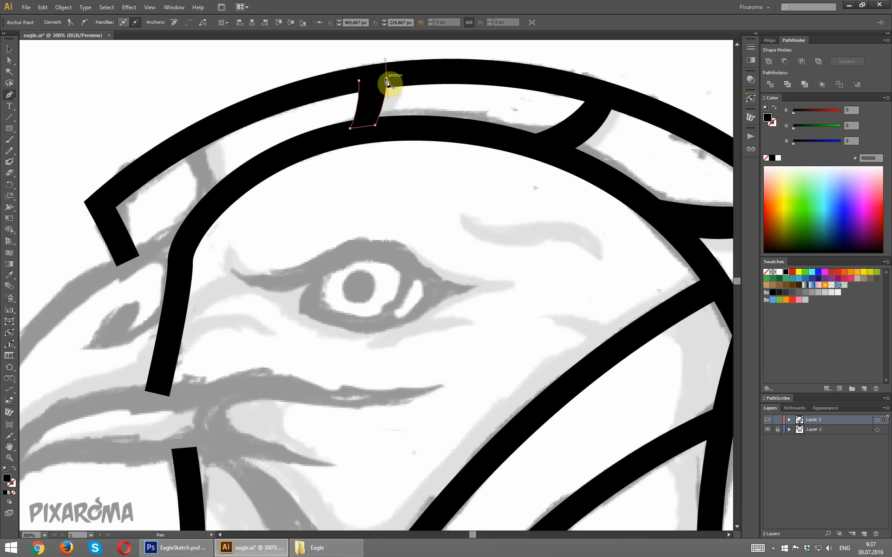
click(359, 81)
ctrl+click(429, 203)
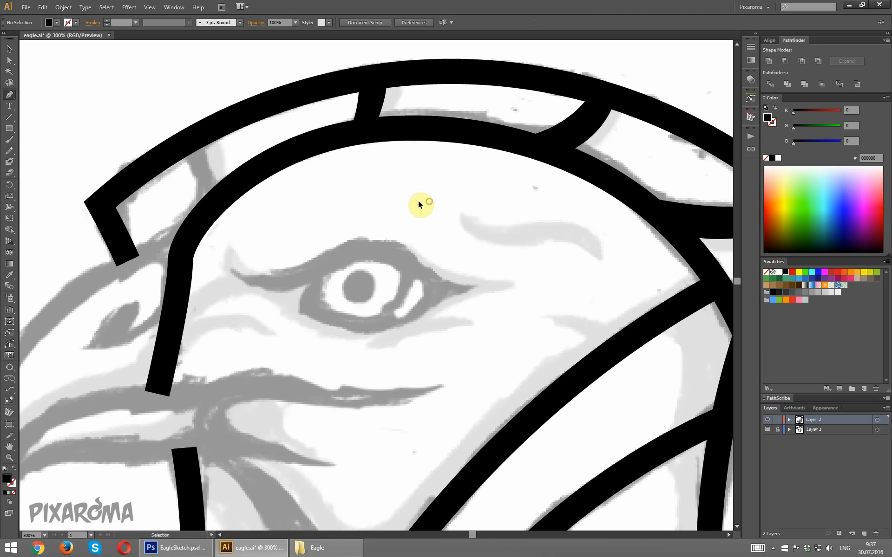
Trace the leftmost crest divider, nearest the beak, as a closed black shape between the shield edge and head contour
drag(295, 222, 400, 167)
click(299, 81)
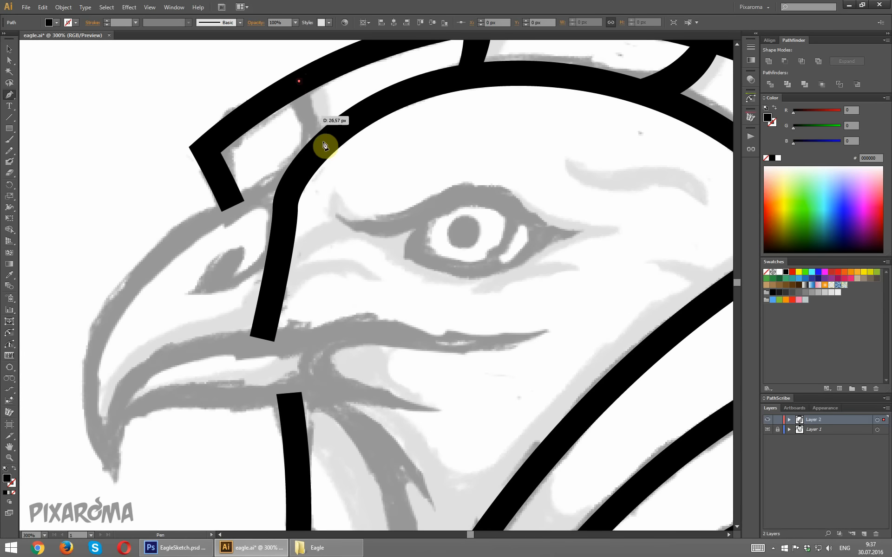
click(323, 138)
mouse_move(324, 161)
mouse_down()
mouse_move(325, 143)
mouse_move(312, 158)
mouse_up()
mouse_move(280, 98)
mouse_down()
mouse_move(288, 100)
mouse_move(263, 84)
mouse_move(292, 83)
mouse_up()
click(280, 99)
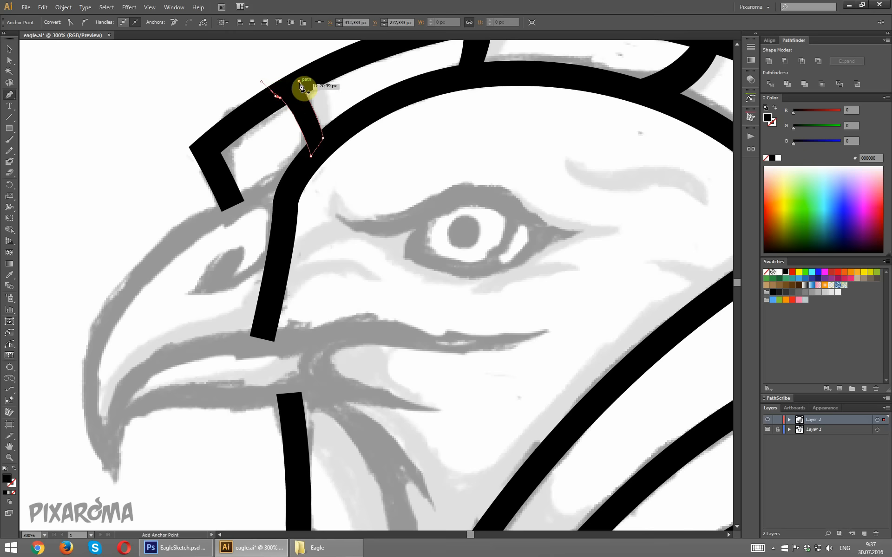
ctrl+click(442, 205)
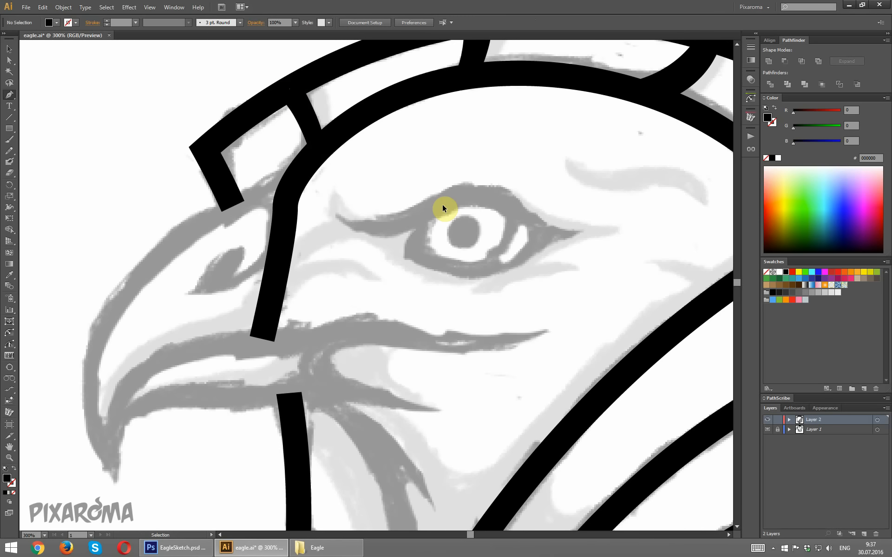
Widen the leftmost crest divider by shifting its upper and lower right-hand anchor points slightly outward
key(ctrl+minus)
key(ctrl+minus)
key(ctrl+minus)
key(ctrl+plus)
key(ctrl+plus)
key(ctrl+plus)
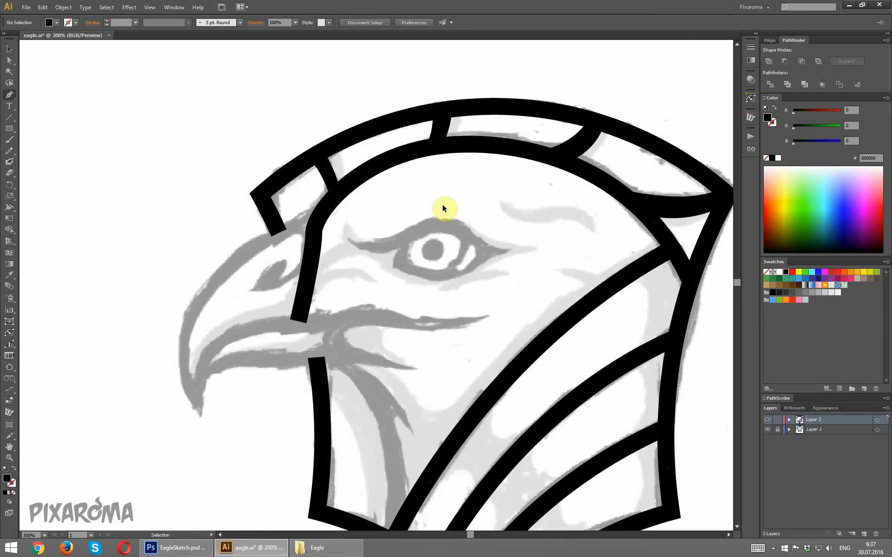
click(8, 59)
click(298, 88)
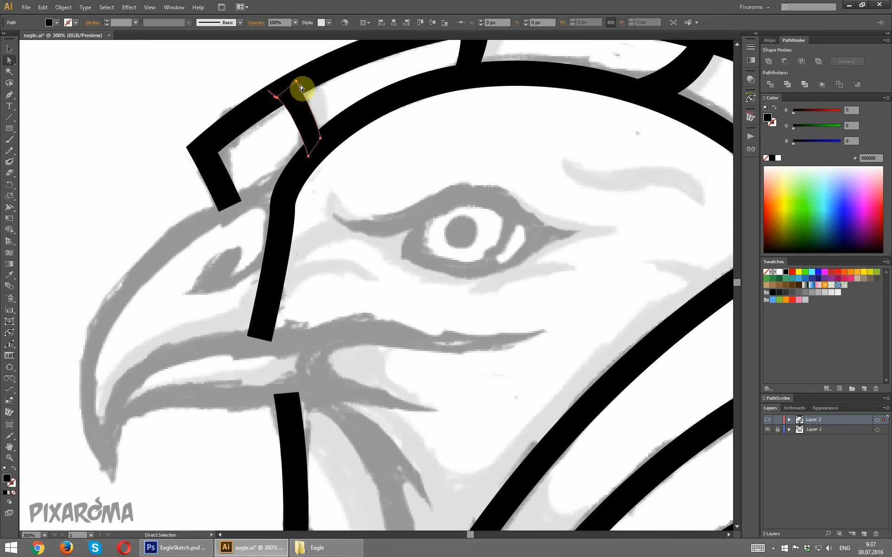
drag(301, 92, 307, 88)
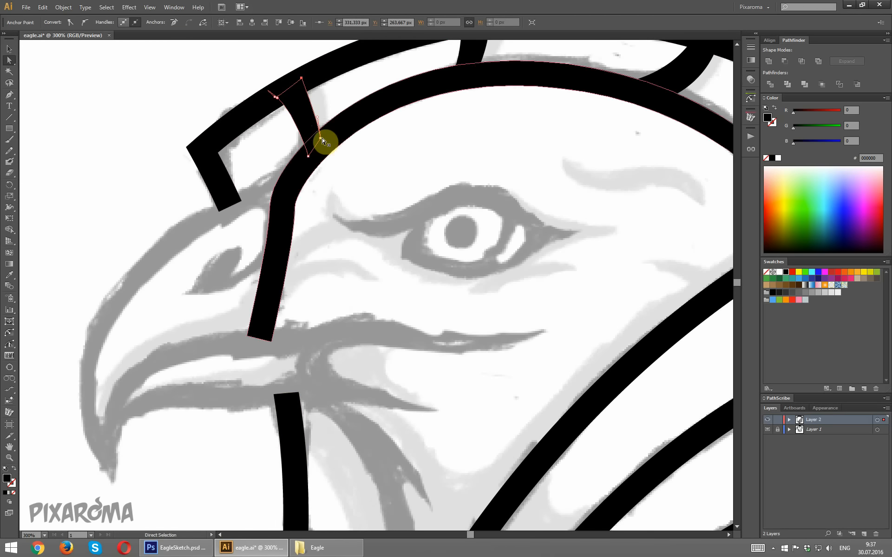
click(327, 138)
drag(325, 137, 323, 99)
click(373, 168)
key(ctrl+minus)
key(ctrl+minus)
key(ctrl+minus)
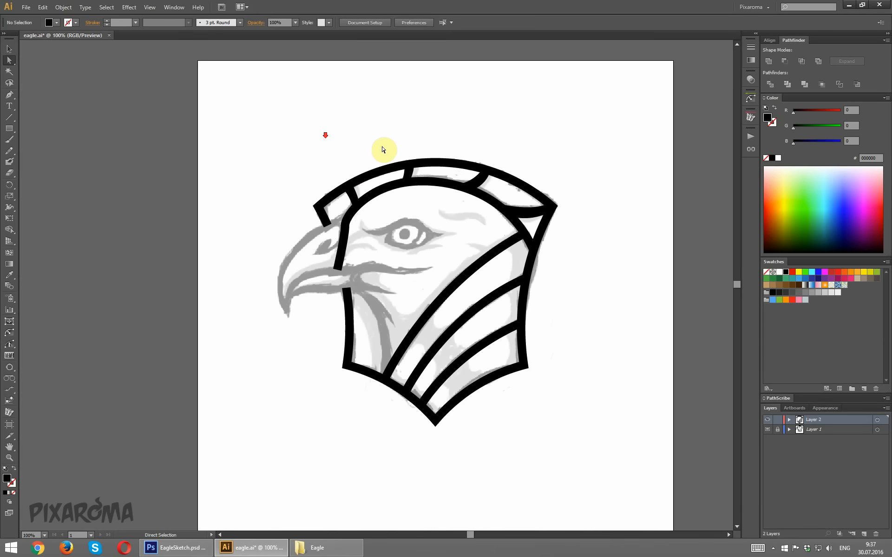
Hide and reshow Layer 2 to examine the beak and mouth sketch beneath the traced lines
drag(380, 144, 309, 90)
key(ctrl+plus)
key(ctrl+plus)
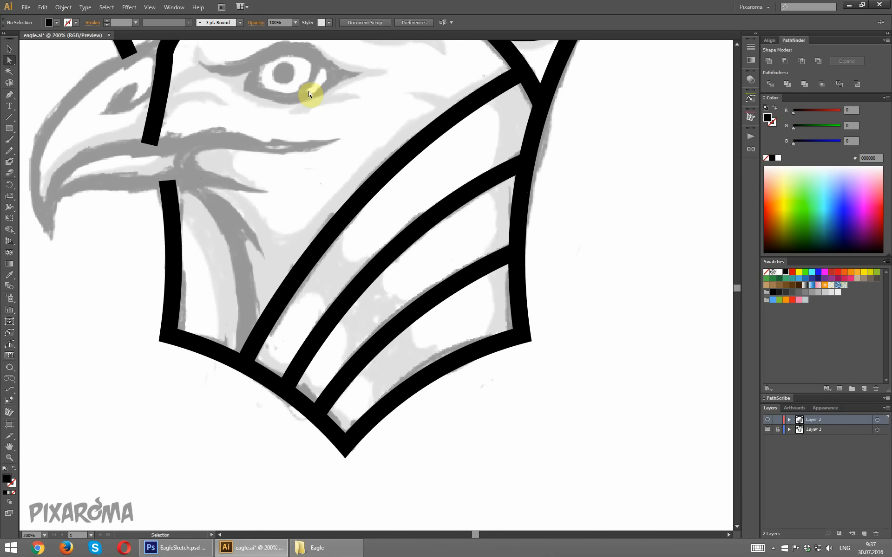
drag(250, 156, 408, 243)
key(ctrl+plus)
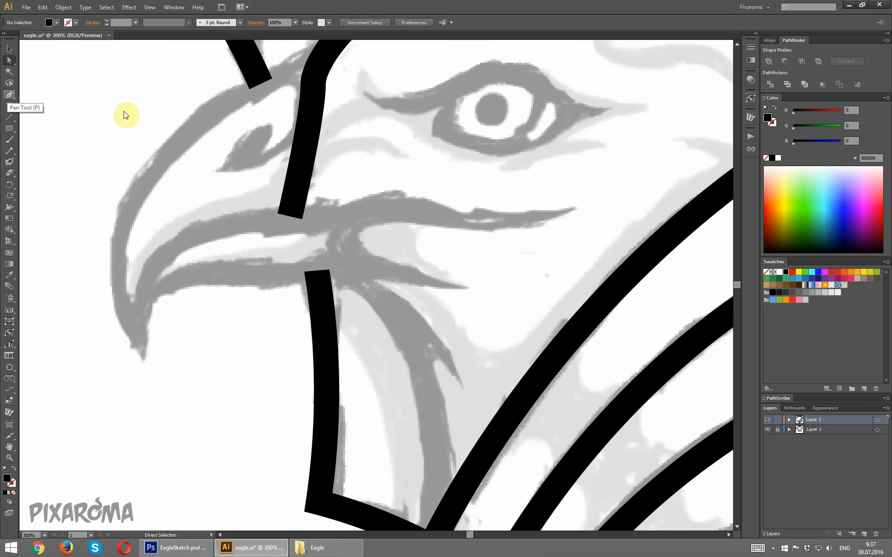
click(768, 421)
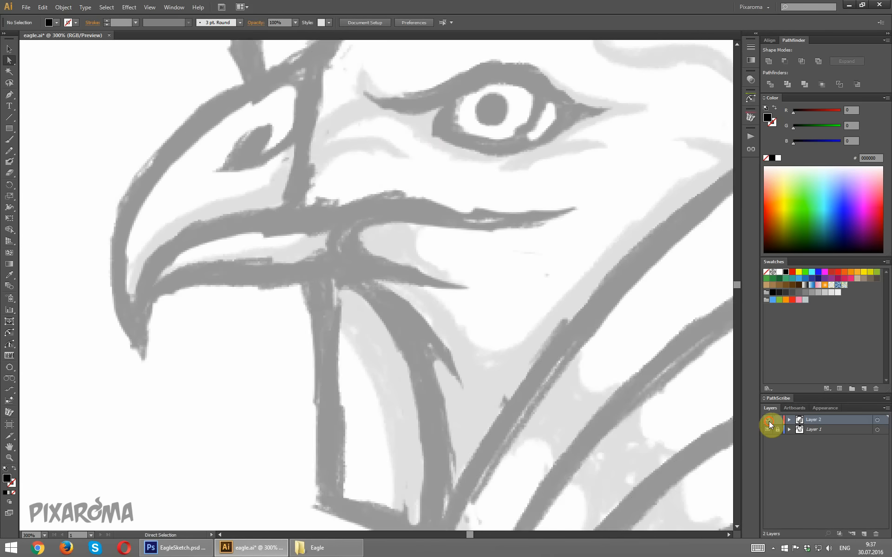
click(768, 421)
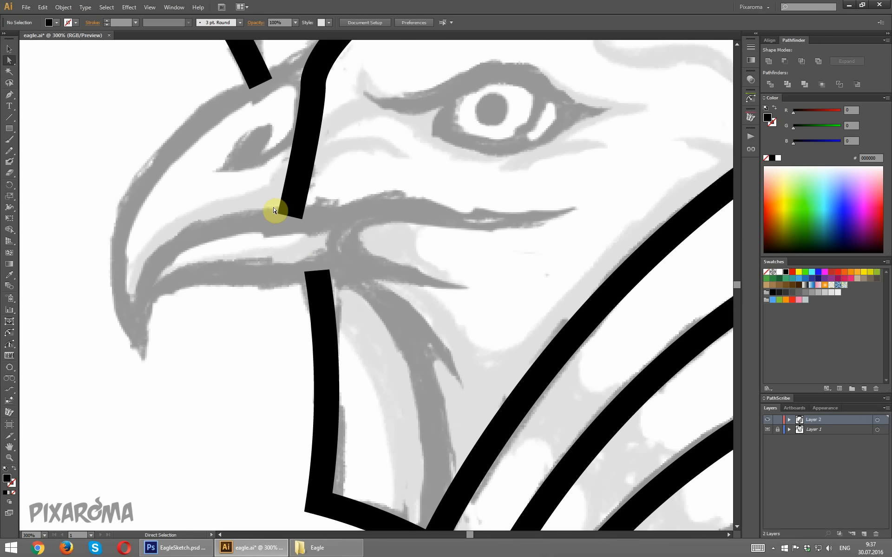
click(278, 213)
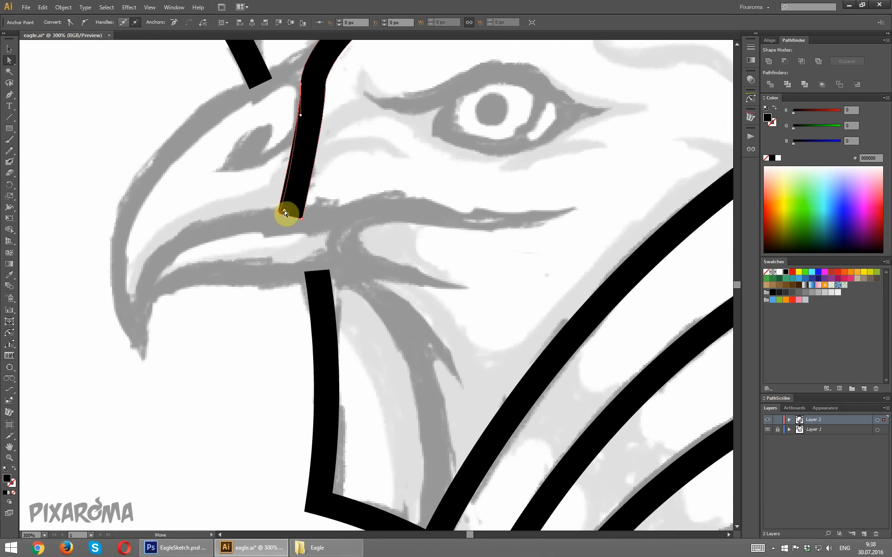
click(272, 223)
Trace the beak's outer curve from the head contour down to its tip, and swap the path's fill for a black outline
scroll(255, 193, up, 5)
scroll(260, 178, left, 2)
drag(260, 178, 267, 166)
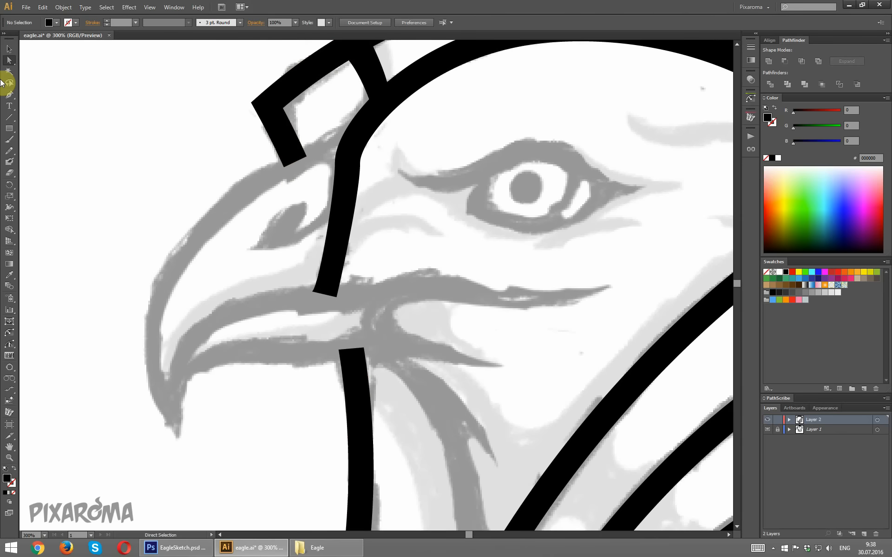
click(7, 95)
drag(362, 122, 257, 165)
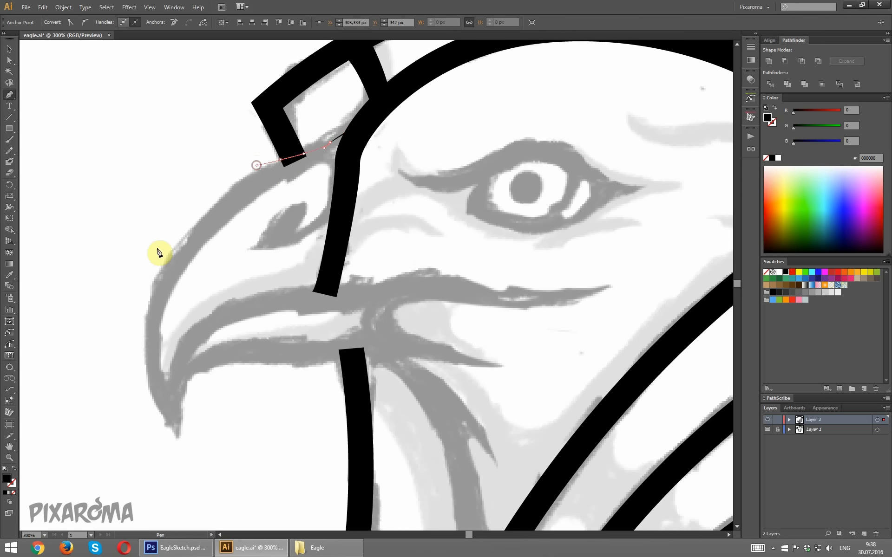
drag(150, 287, 148, 297)
drag(135, 347, 134, 349)
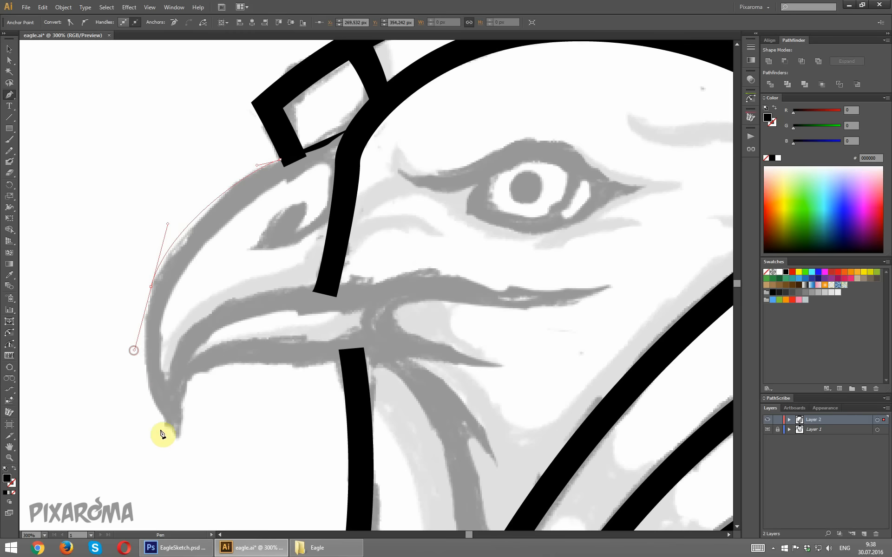
drag(179, 437, 207, 463)
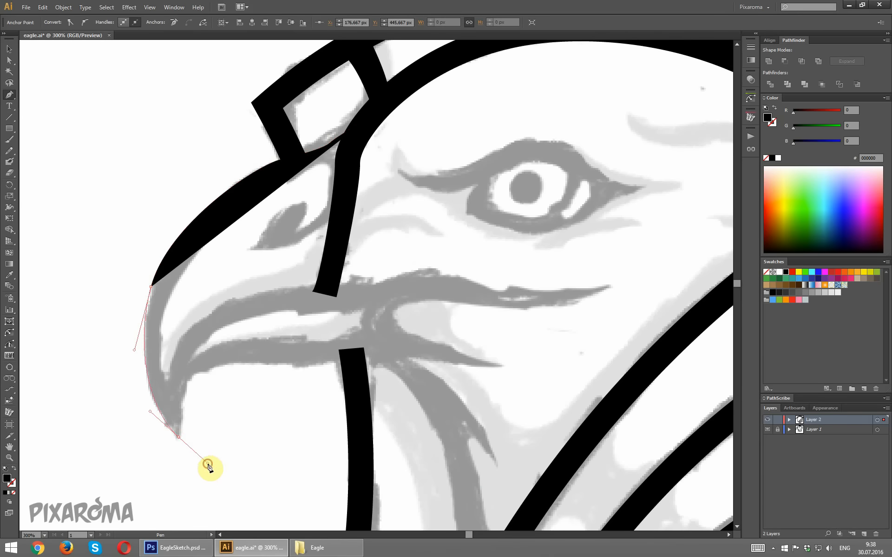
click(13, 469)
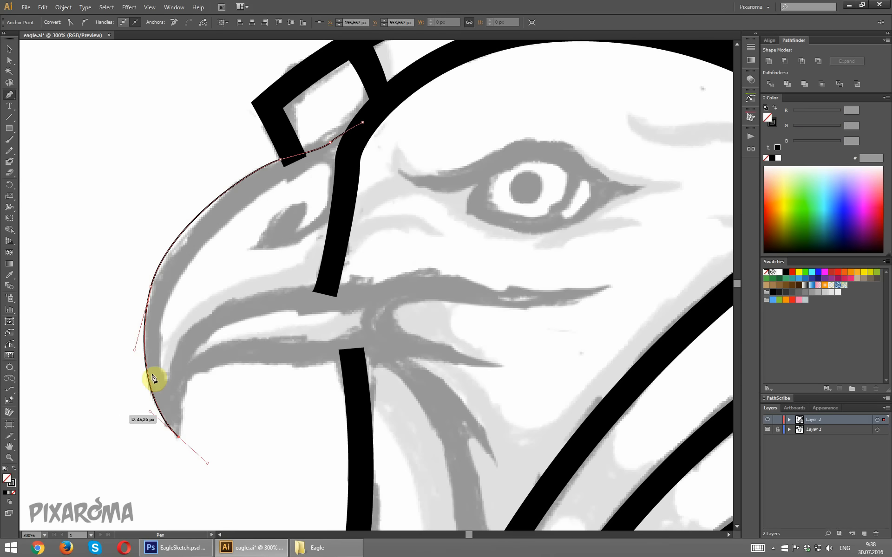
Continue the beak path with a sharp corner at the tip, along the mouth line's lower edge to the mouth corner
click(178, 439)
click(548, 283)
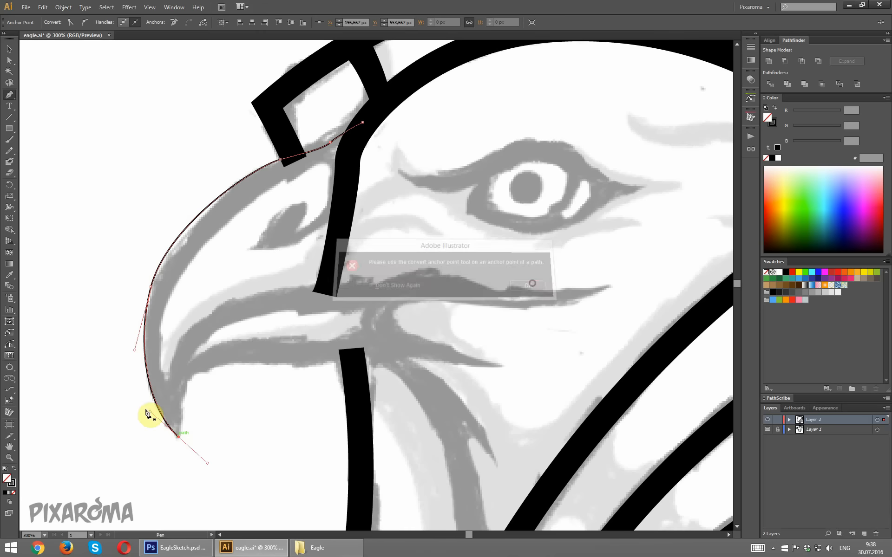
click(179, 439)
drag(194, 352, 214, 318)
drag(312, 311, 322, 313)
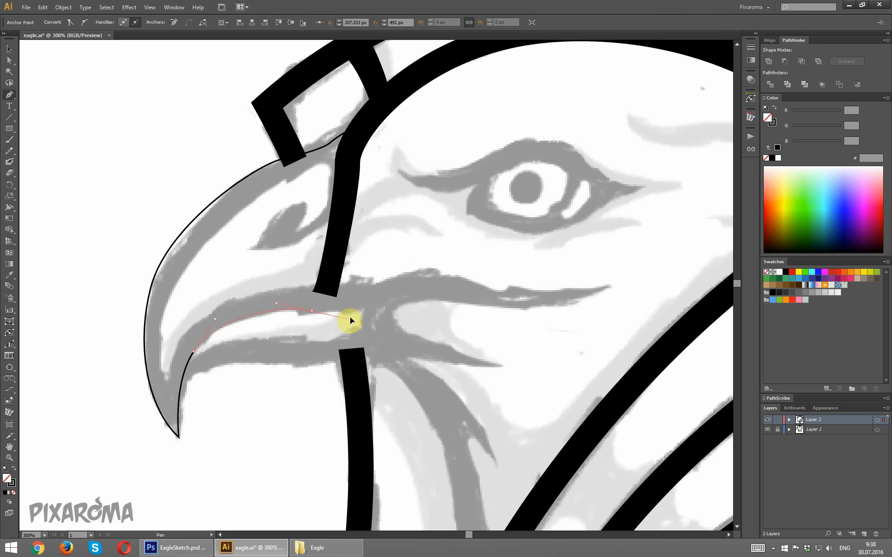
drag(377, 307, 390, 284)
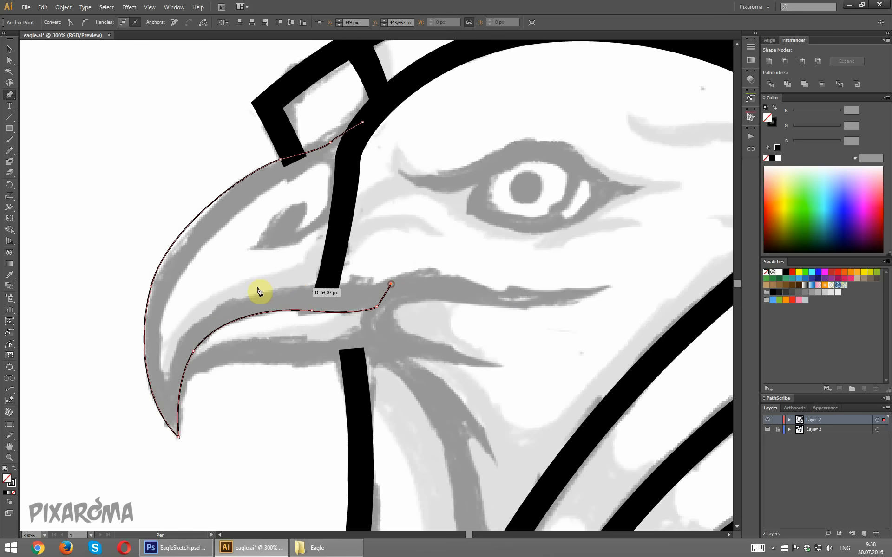
Continue the beak path back along the mouth line's upper edge to a sharp inner corner just above the beak tip
drag(225, 307, 183, 316)
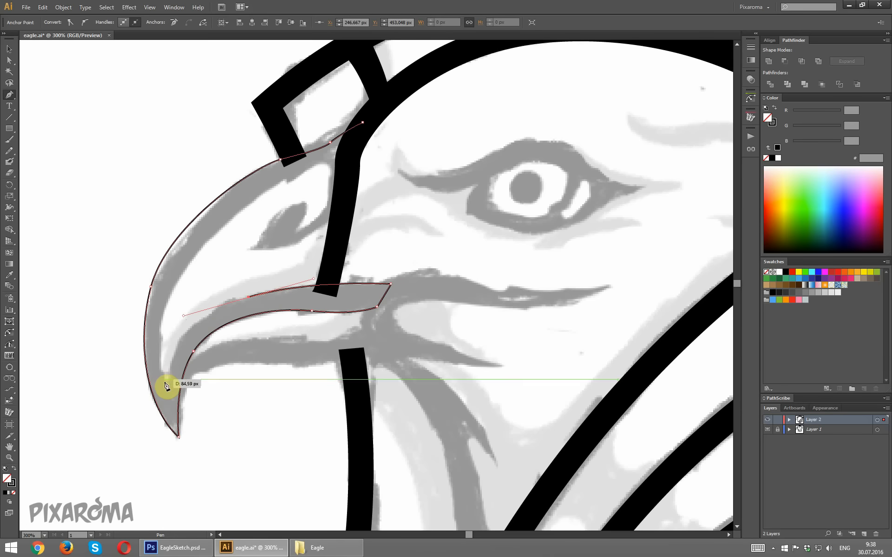
drag(164, 382, 155, 416)
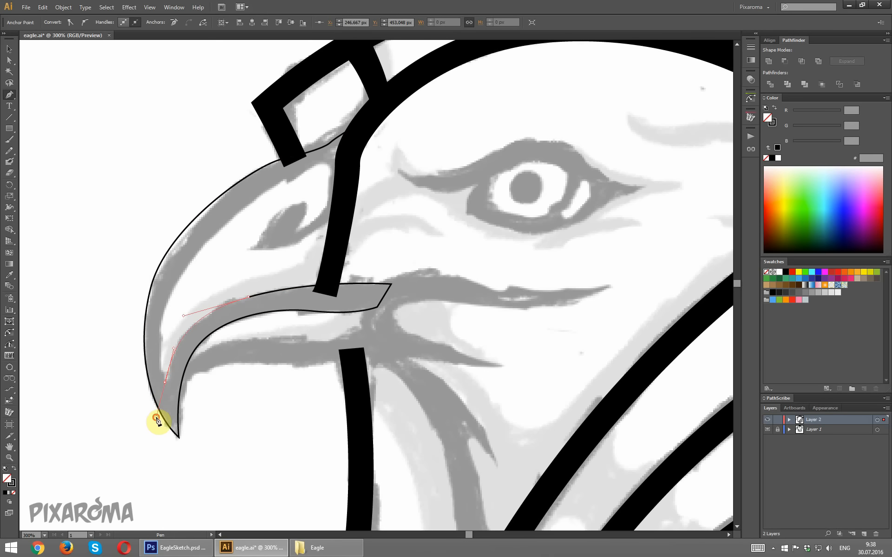
click(165, 383)
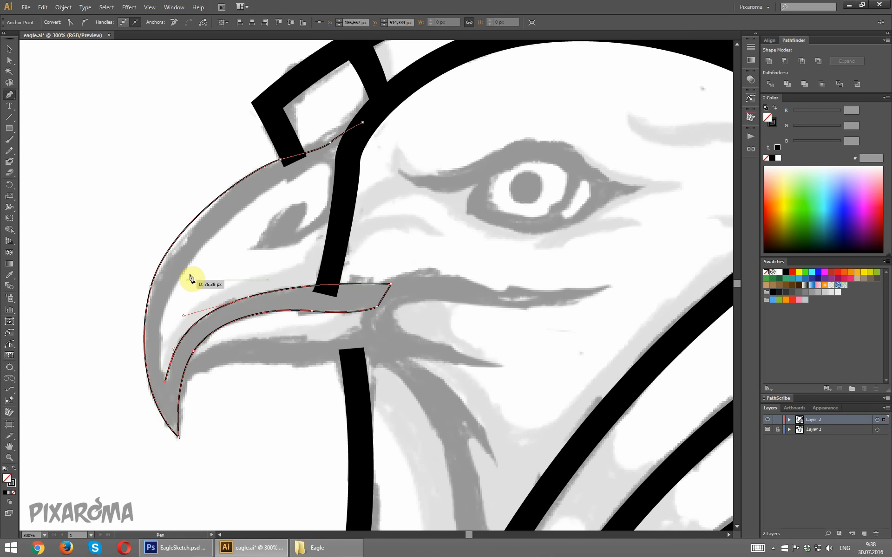
Continue the beak path up the inner edge of the upper beak to the light area's rounded top above the nostril
drag(192, 258, 238, 197)
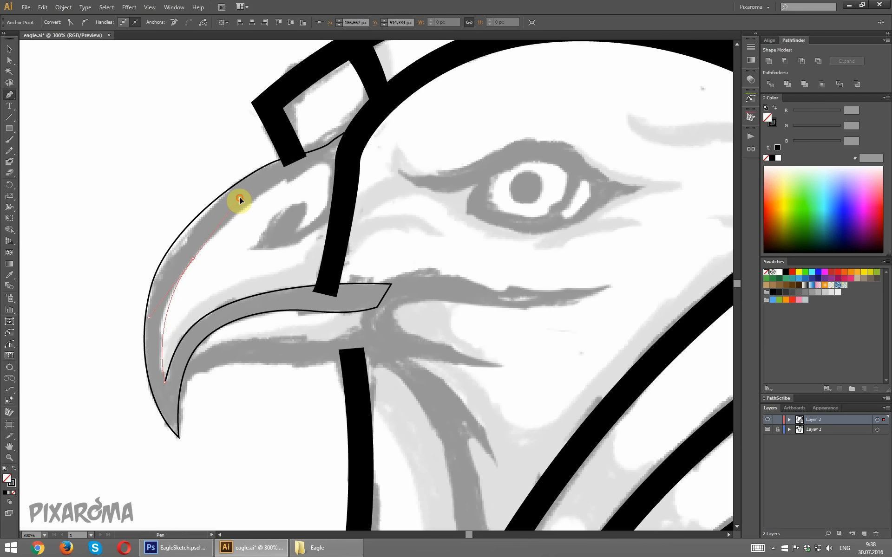
click(291, 184)
drag(306, 168, 326, 157)
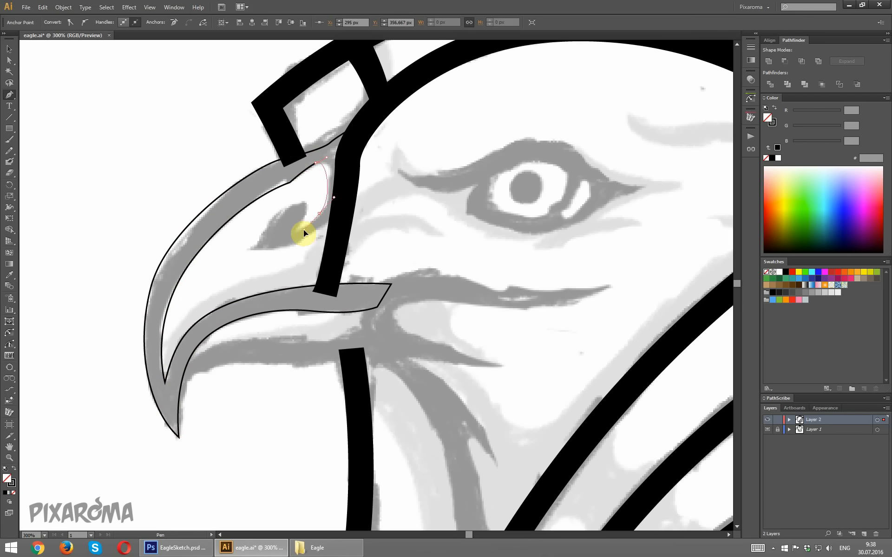
Continue the beak path around the nostril's pointed shape and back up toward the head contour
drag(299, 230, 307, 208)
drag(272, 219, 326, 221)
drag(340, 202, 344, 186)
Close the beak path along the head contour, swap its outline for a black fill, and deselect it
click(348, 166)
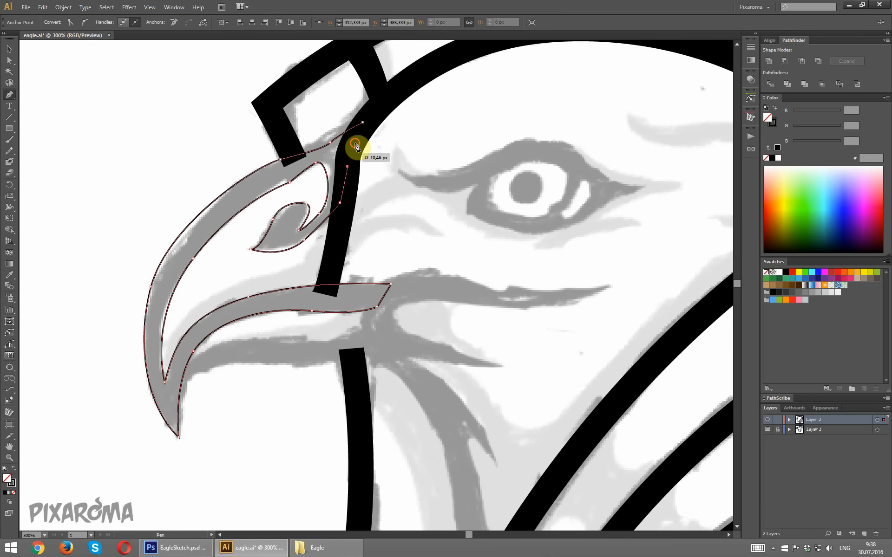
click(354, 143)
drag(362, 123, 380, 123)
key(shift+x)
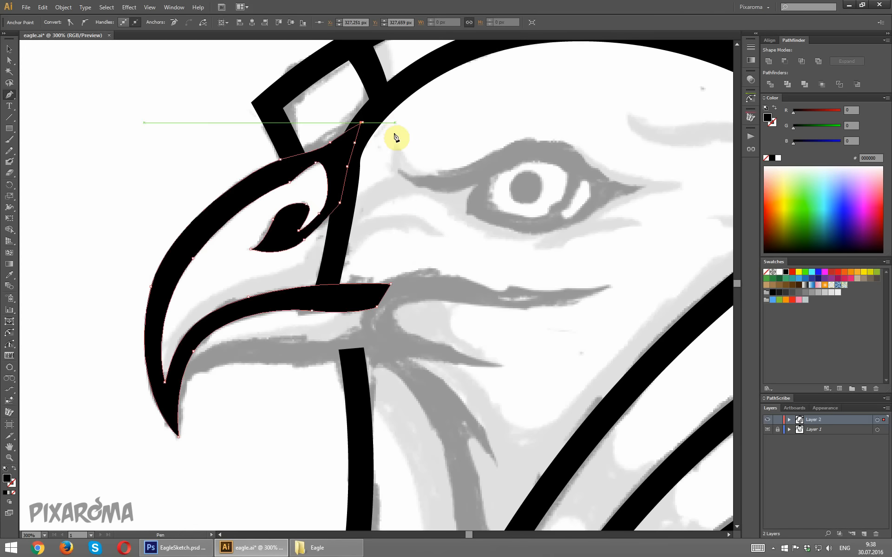
ctrl+click(428, 205)
key(ctrl+minus)
key(ctrl+minus)
key(ctrl+minus)
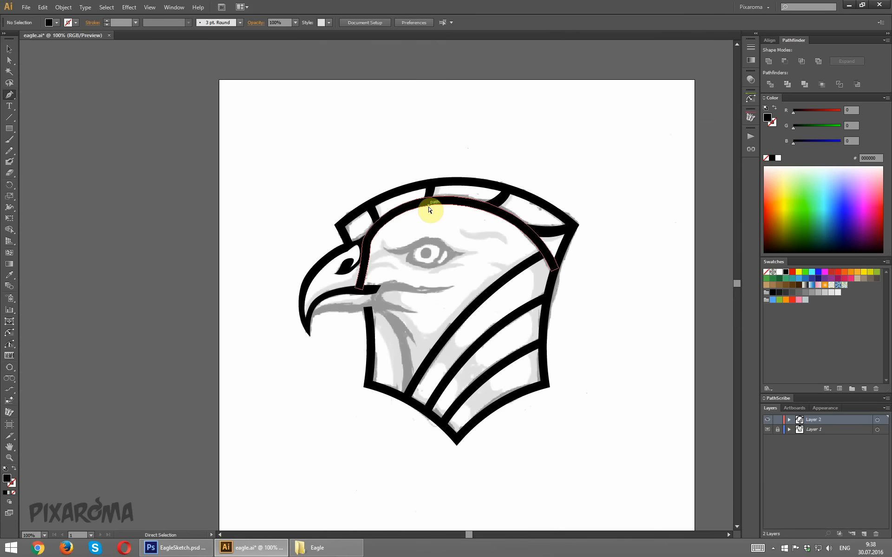
Refine the curve above the nostril by adjusting the direction handle at the beak's inner upper point
key(ctrl+plus)
key(ctrl+plus)
key(ctrl+plus)
click(10, 62)
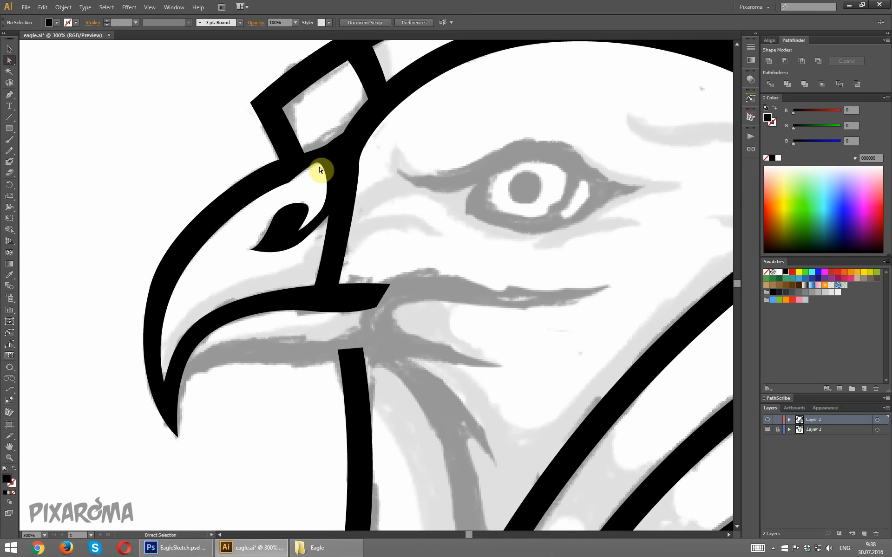
click(323, 160)
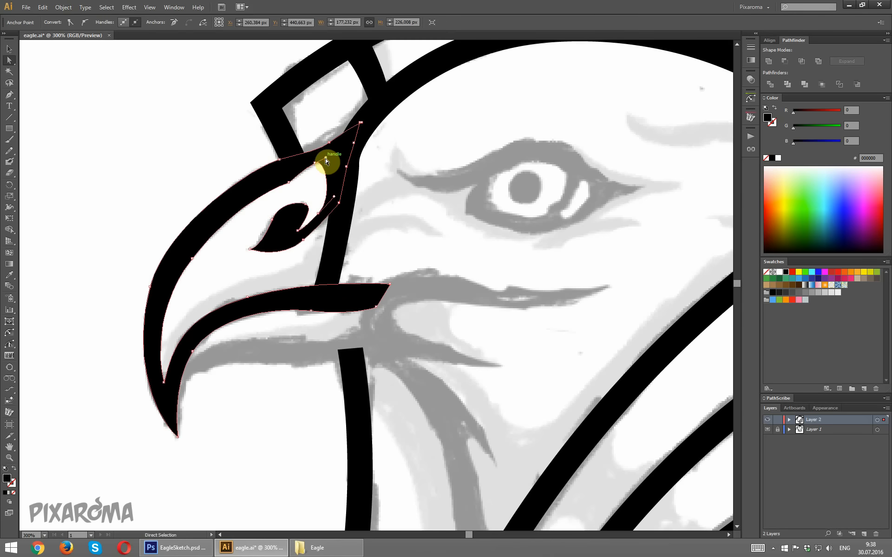
drag(328, 161, 333, 167)
click(424, 225)
Trace the lower beak as a closed black shape from near the beak tip to the throat line and back
drag(418, 251, 411, 166)
click(9, 94)
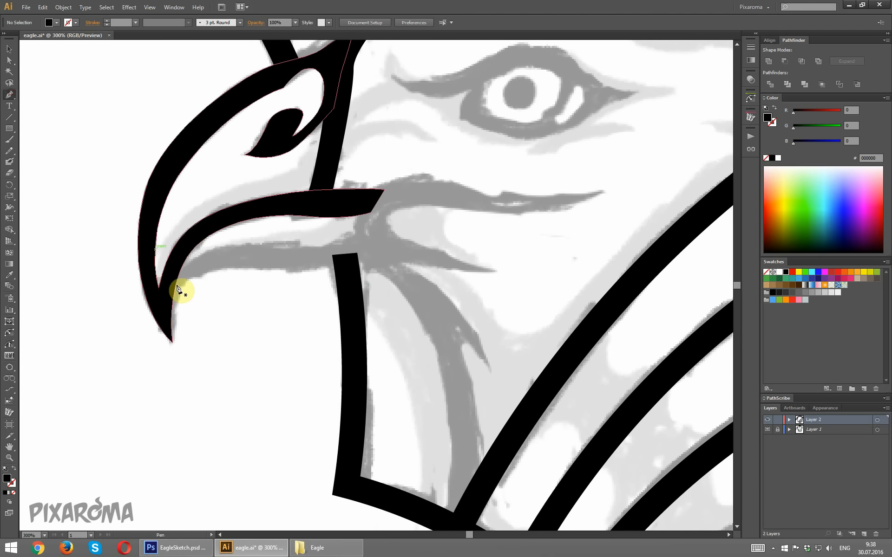
click(167, 295)
drag(217, 273, 273, 236)
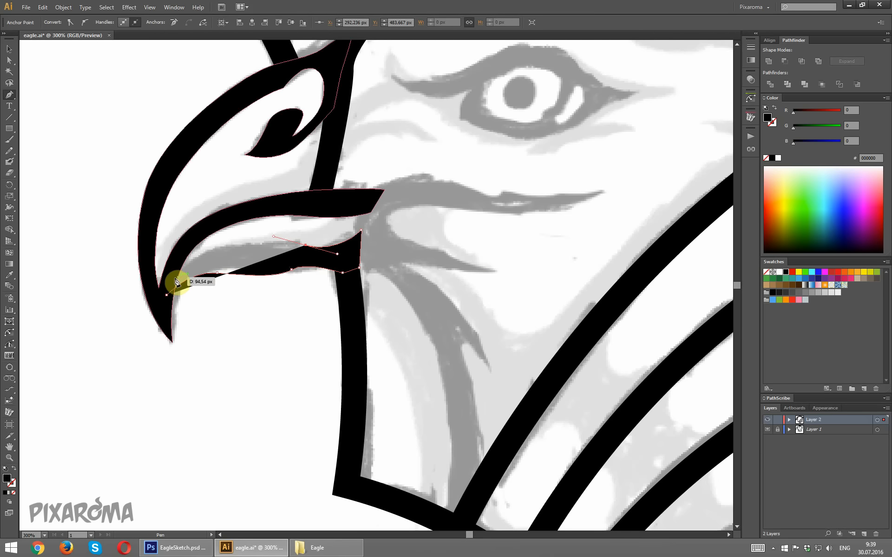
click(169, 297)
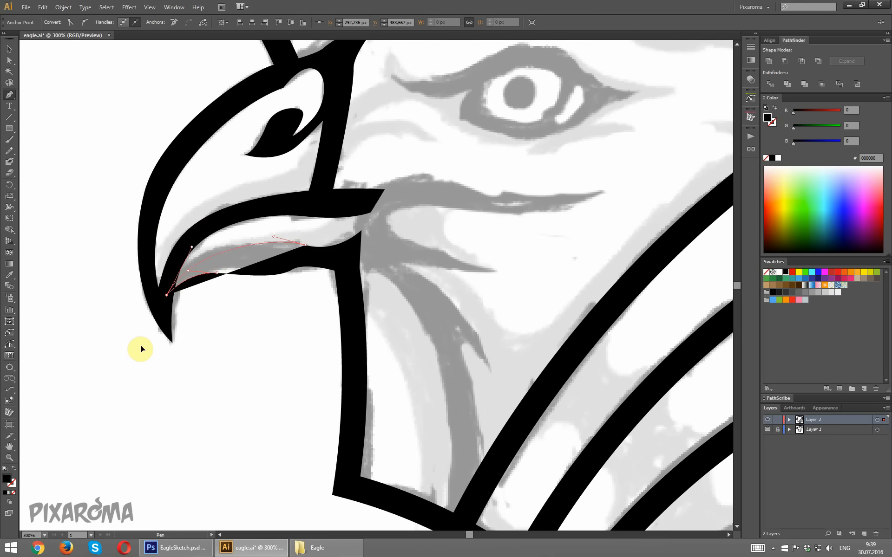
ctrl+click(142, 358)
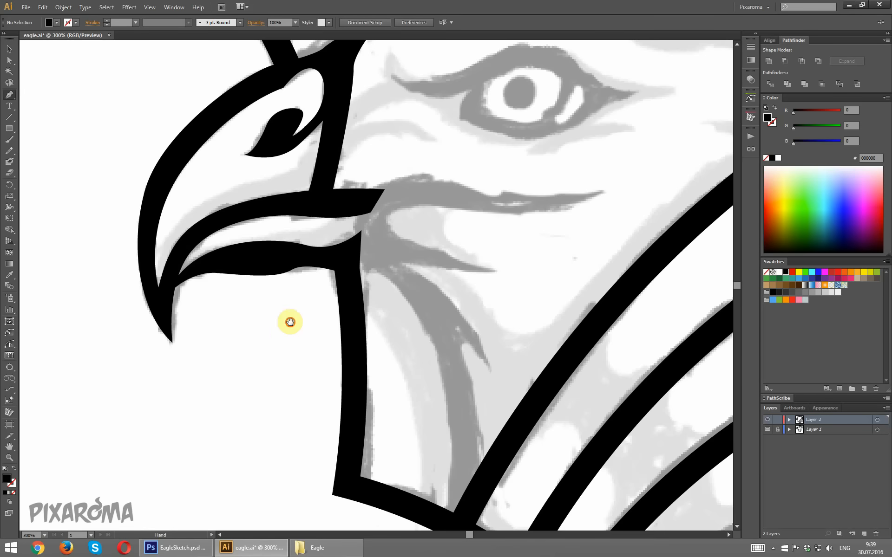
Lower the anchor point on the lower beak's upper edge slightly to slim the shape
drag(288, 322, 277, 310)
click(9, 60)
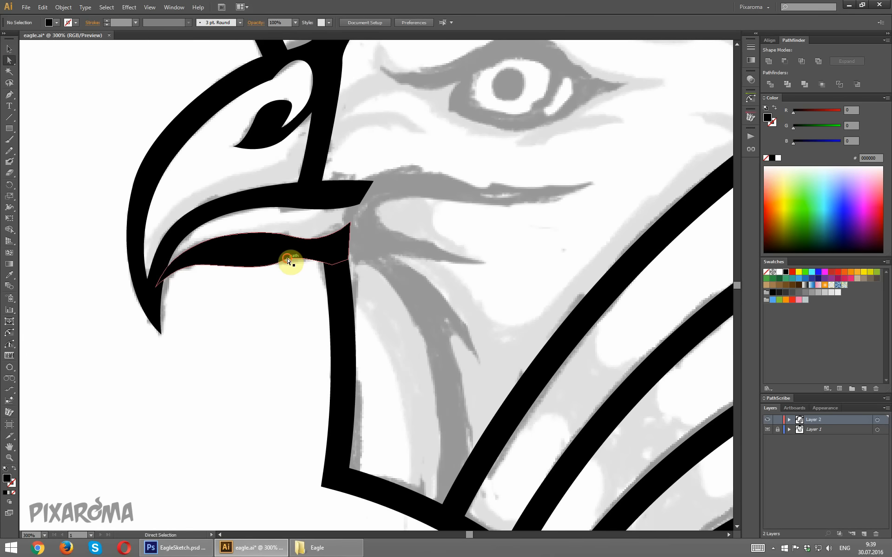
click(295, 254)
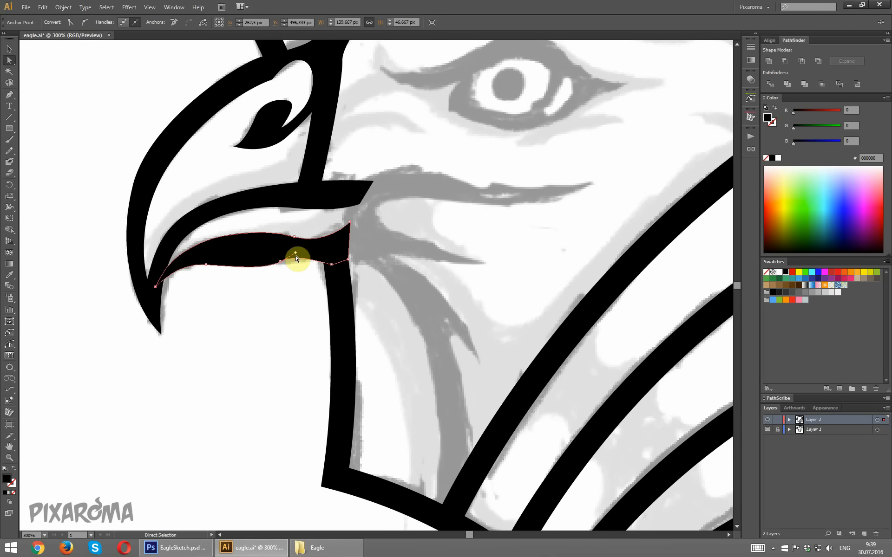
click(284, 291)
click(260, 232)
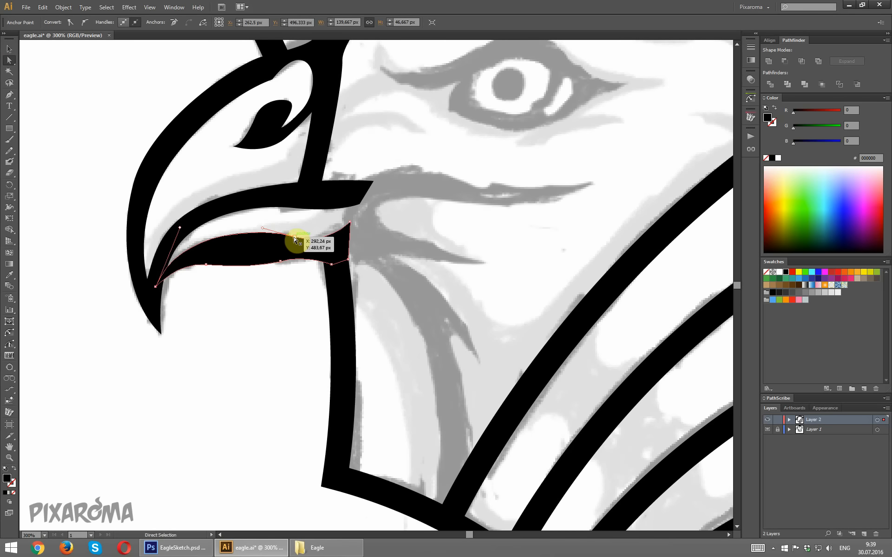
drag(294, 238, 294, 241)
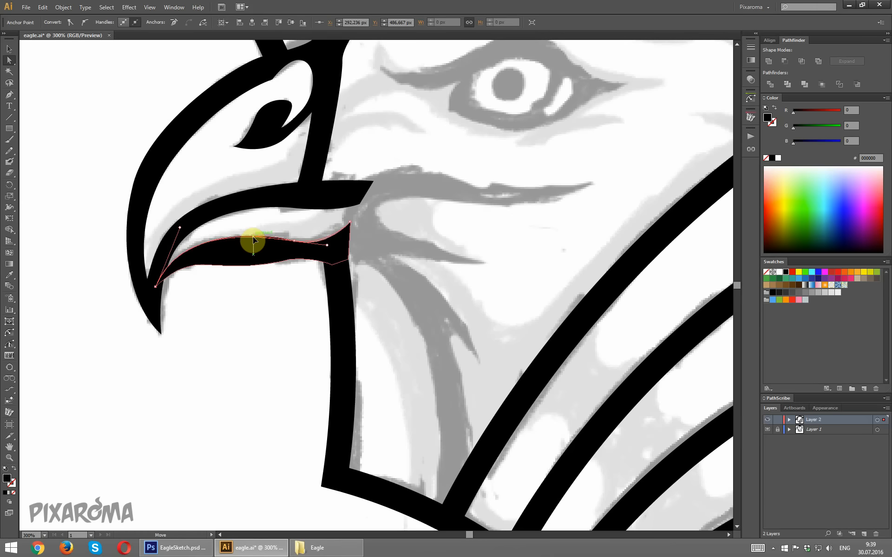
click(253, 305)
drag(265, 312, 269, 306)
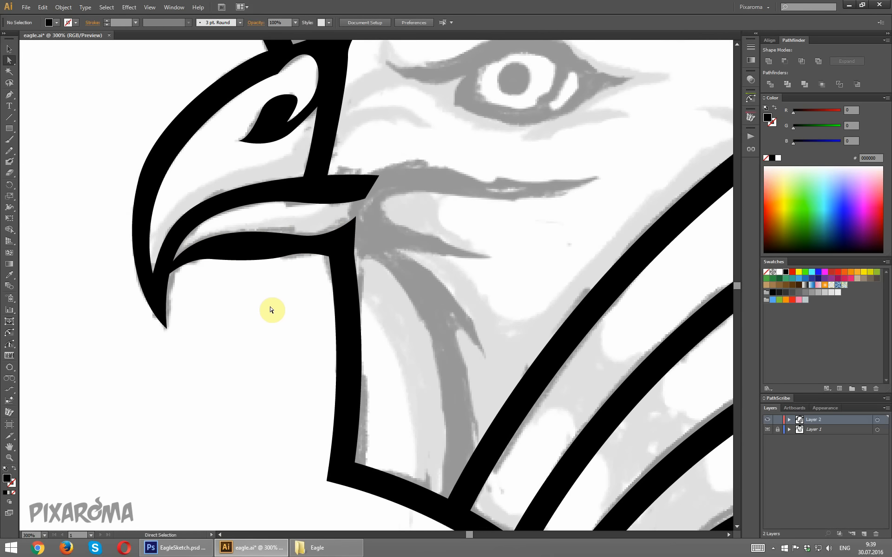
Adjust the anchor points and handles along the lower beak's bottom edge, undoing an unwanted change
click(201, 260)
drag(213, 259, 214, 260)
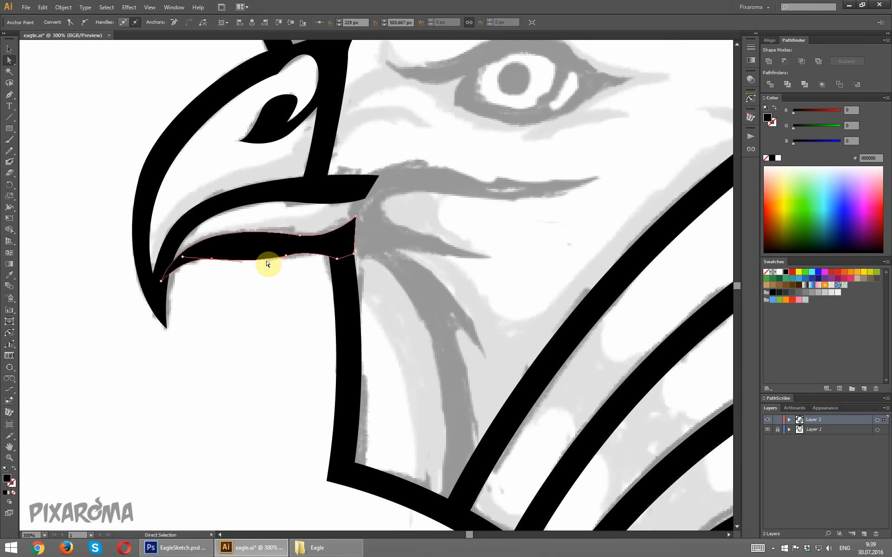
click(262, 293)
key(ctrl+z)
drag(280, 249, 284, 254)
click(289, 289)
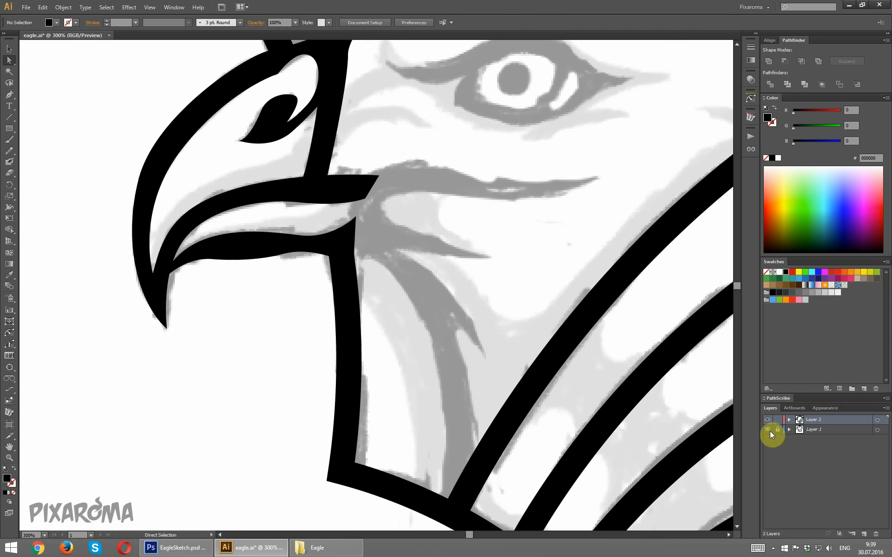
Hide the sketch on Layer 1 and reshape the lower beak's bottom edge near the beak tip
click(768, 430)
scroll(291, 353, up, 4)
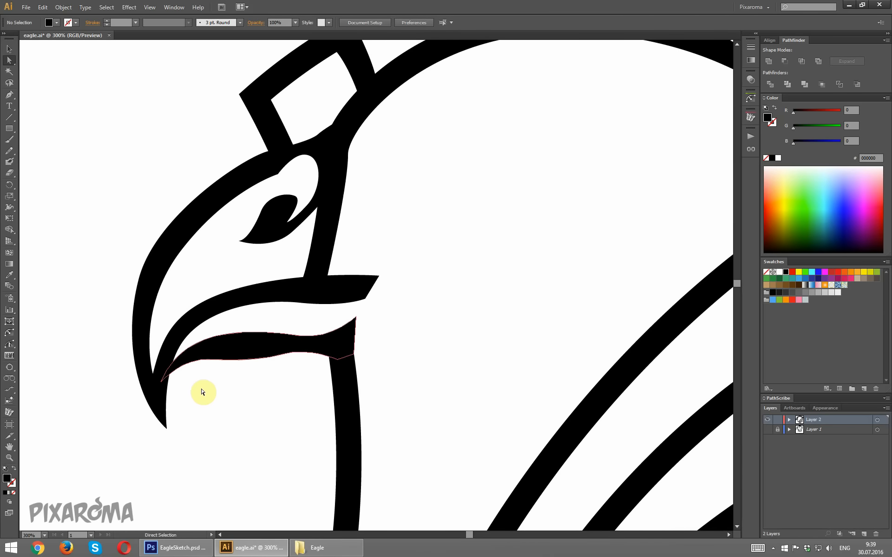
click(212, 360)
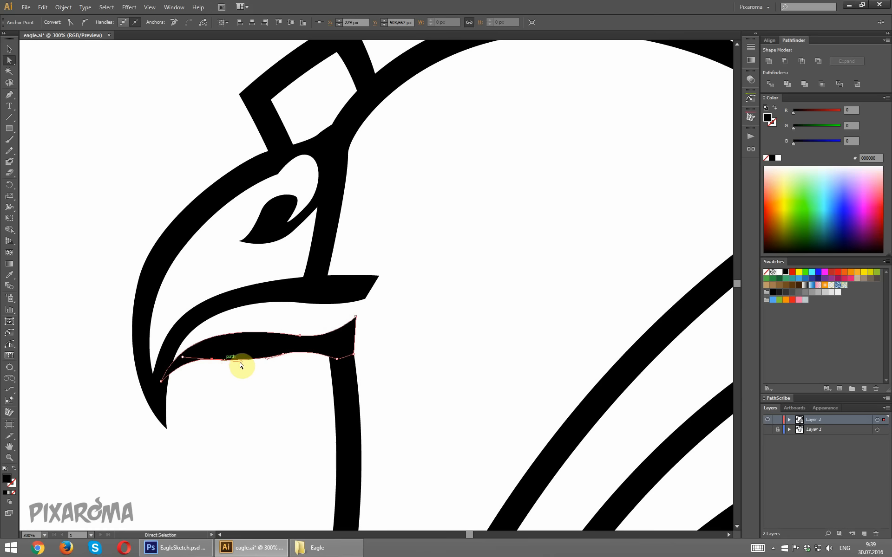
drag(242, 364, 214, 358)
click(236, 410)
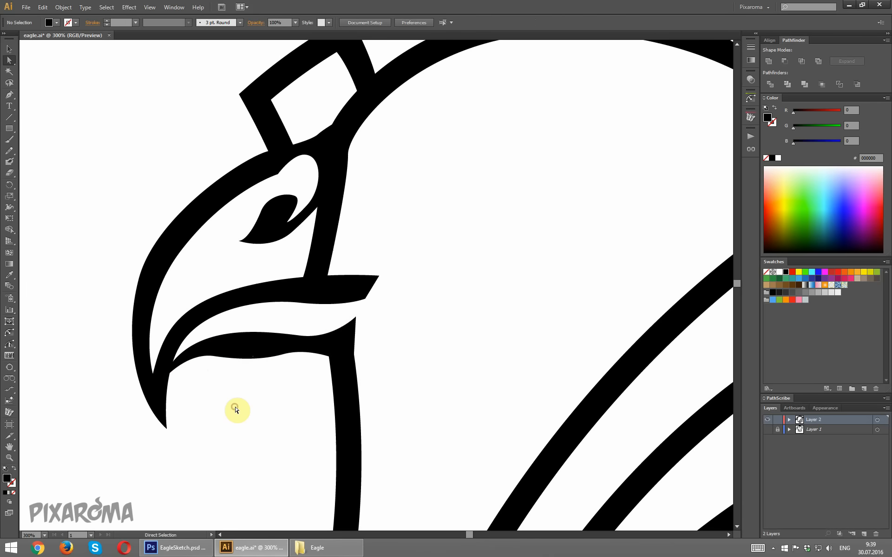
Add an anchor point to the lower beak's upper edge near the tip and adjust the neighbouring points to smooth the shape
key(ctrl+minus)
key(ctrl+minus)
key(ctrl+minus)
key(ctrl+minus)
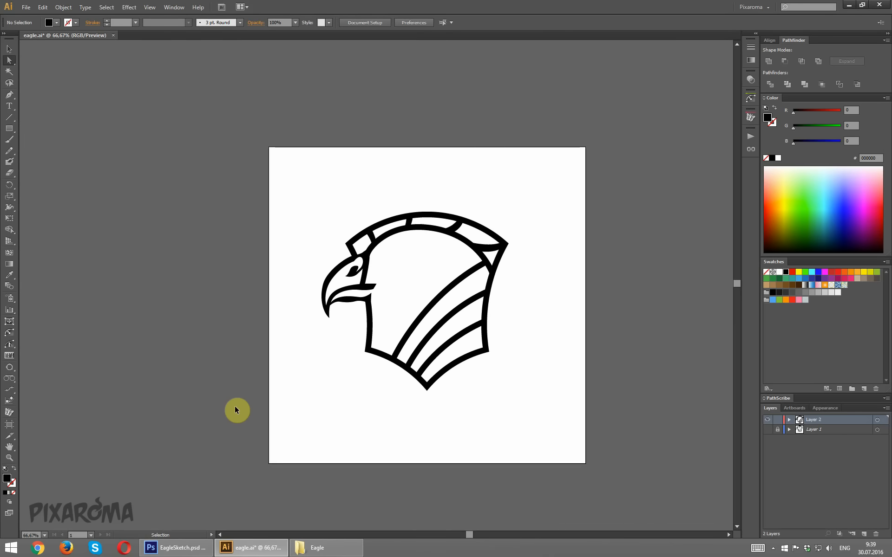
key(ctrl+plus)
key(ctrl+plus)
key(ctrl+plus)
key(ctrl+plus)
key(ctrl+plus)
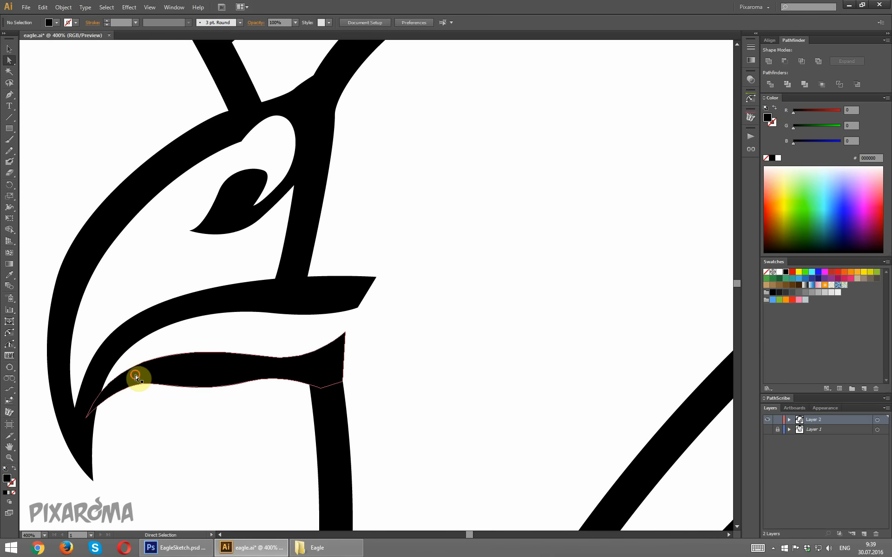
click(138, 375)
drag(10, 95, 40, 103)
click(117, 376)
click(9, 60)
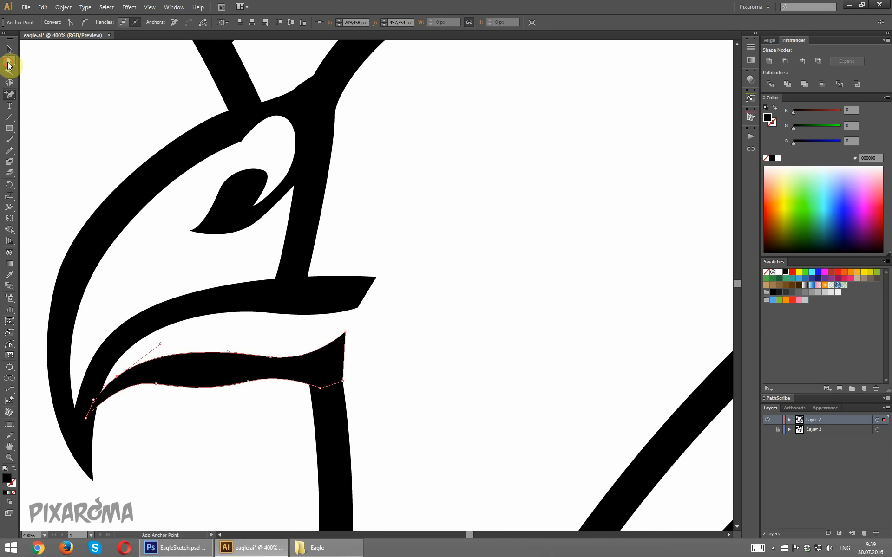
drag(117, 379, 152, 386)
click(154, 385)
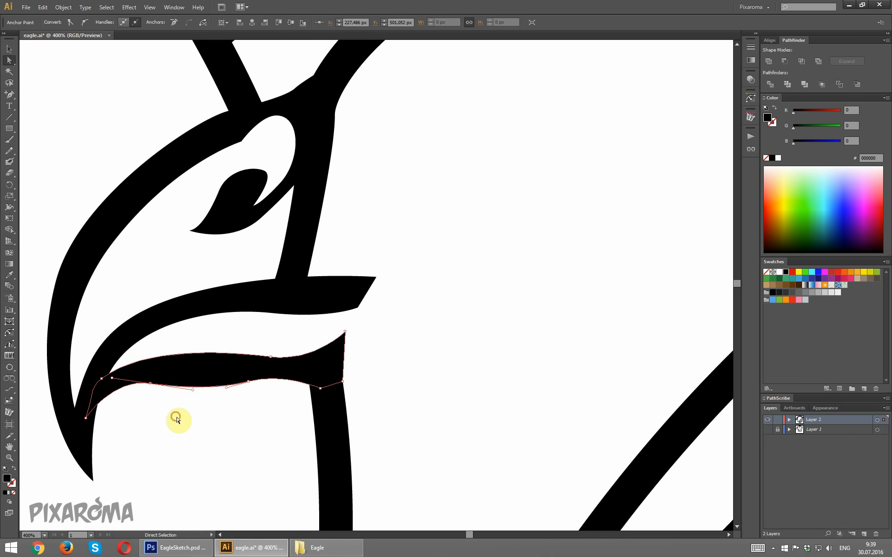
click(240, 406)
Show the sketch on Layer 1 again, and expand Layer 2 to check its topmost path by toggling its visibility
key(ctrl+minus)
key(ctrl+minus)
key(ctrl+minus)
key(ctrl+minus)
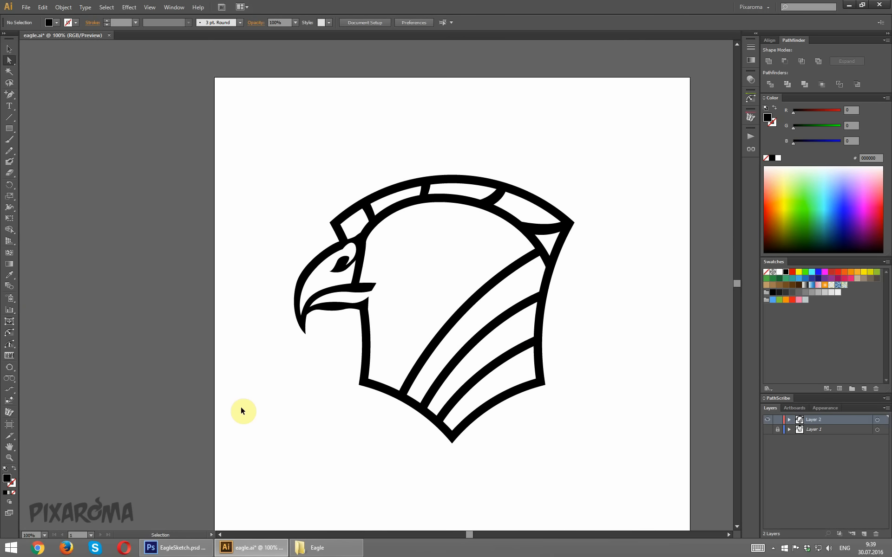
key(ctrl+plus)
key(ctrl+plus)
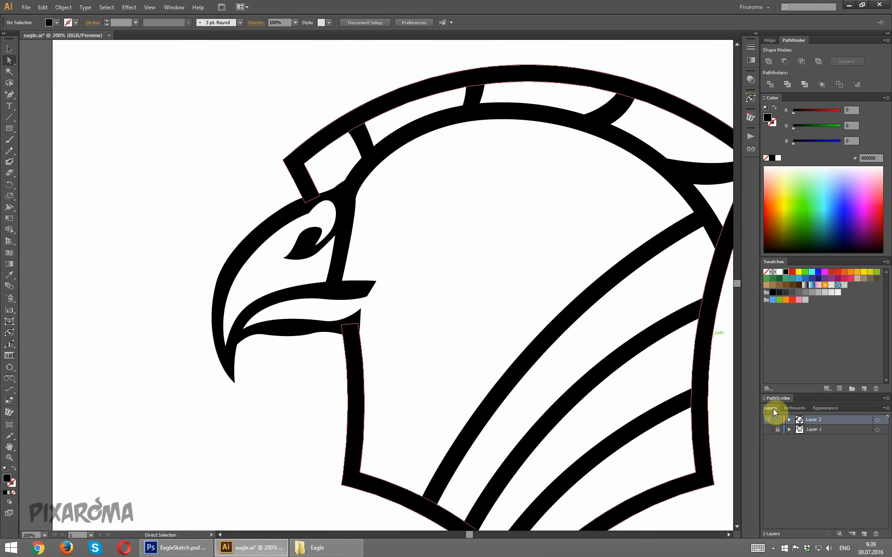
click(768, 430)
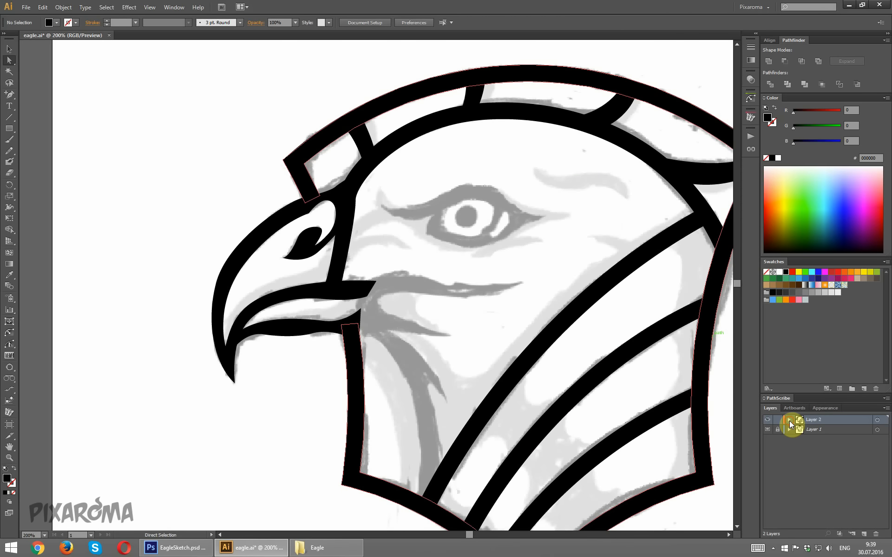
click(789, 420)
click(768, 432)
click(768, 430)
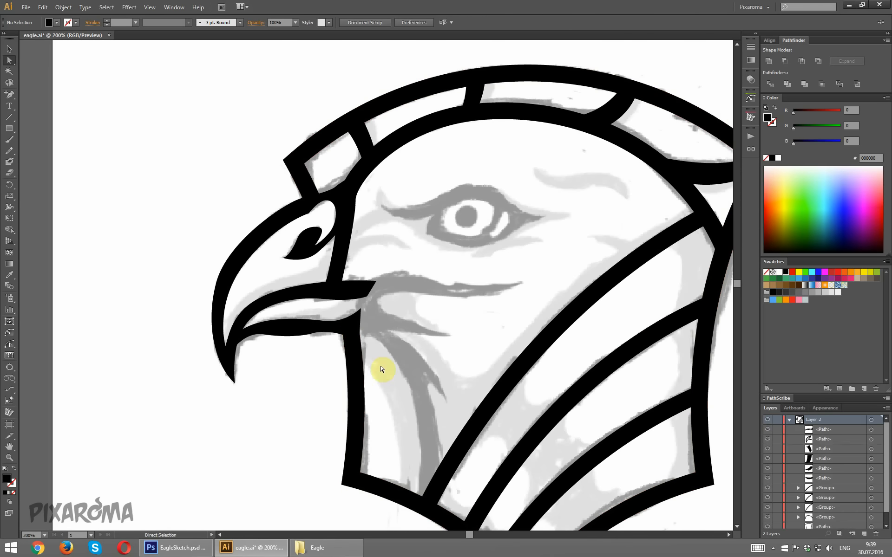
Delete the traced lower beak shape
click(314, 329)
key(Delete)
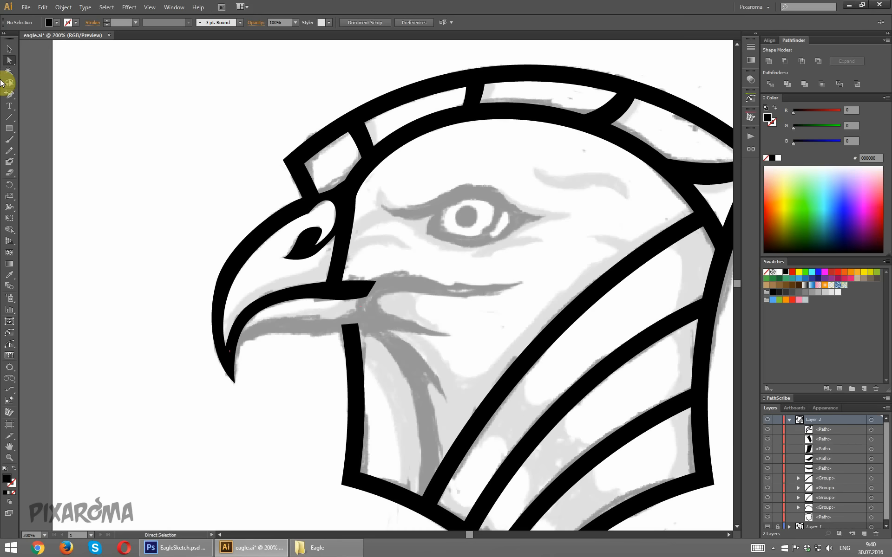
Trace the lower beak's bottom edge with the Pen tool from near the beak tip to the throat line's upper end
drag(8, 99, 29, 95)
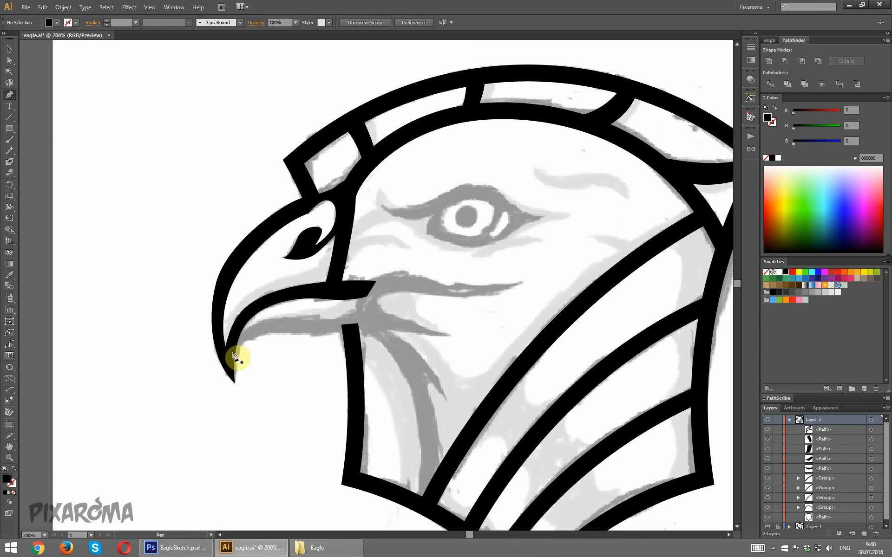
click(232, 347)
drag(280, 333, 306, 313)
click(363, 311)
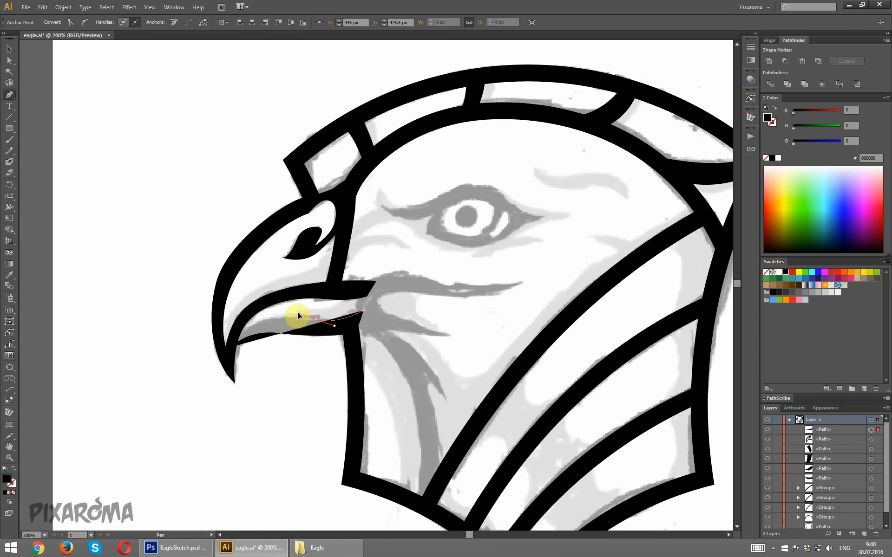
Continue the lower beak path back along its upper edge into the beak tip, close the shape, and deselect it
ctrl+click(309, 319)
drag(284, 313, 284, 314)
drag(234, 334, 216, 352)
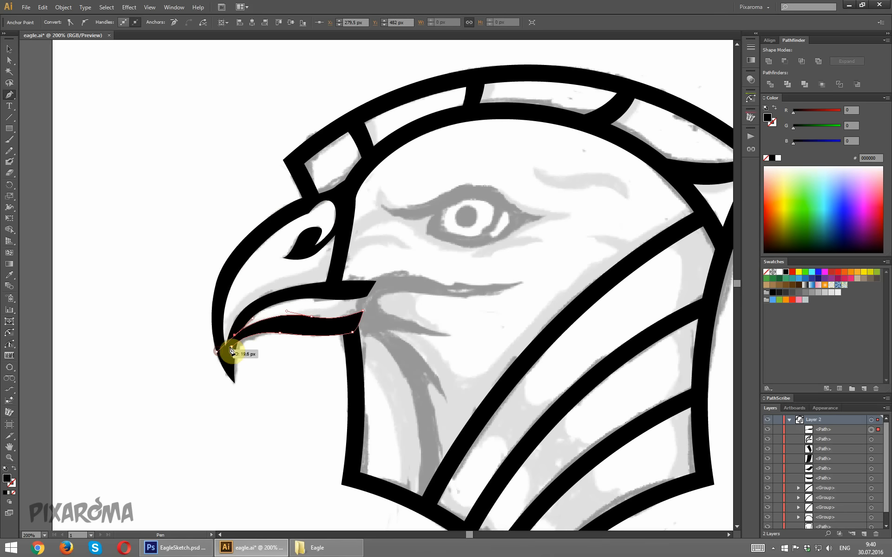
ctrl+click(274, 365)
Trace the upper edge of the mouth line with the Pen tool from its pointed outer end to the small notch
drag(443, 305, 342, 255)
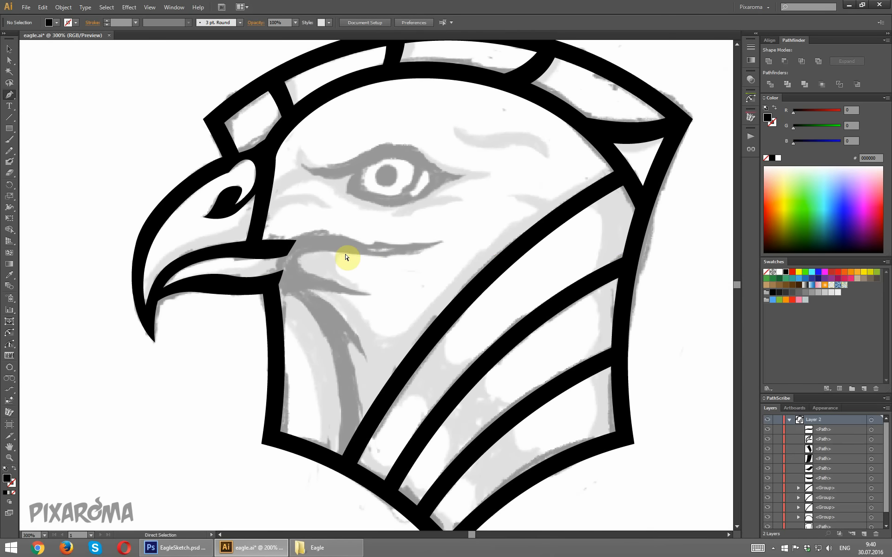
key(ctrl+plus)
click(508, 201)
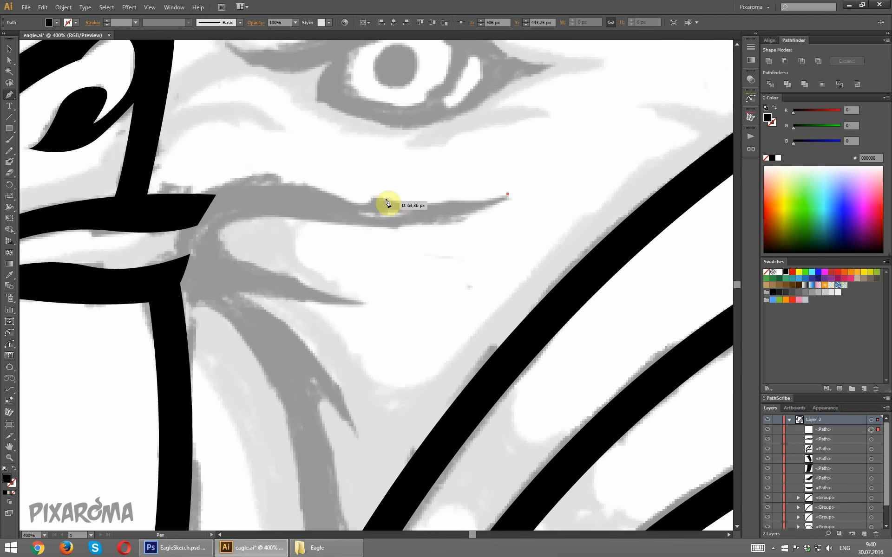
drag(335, 180, 332, 178)
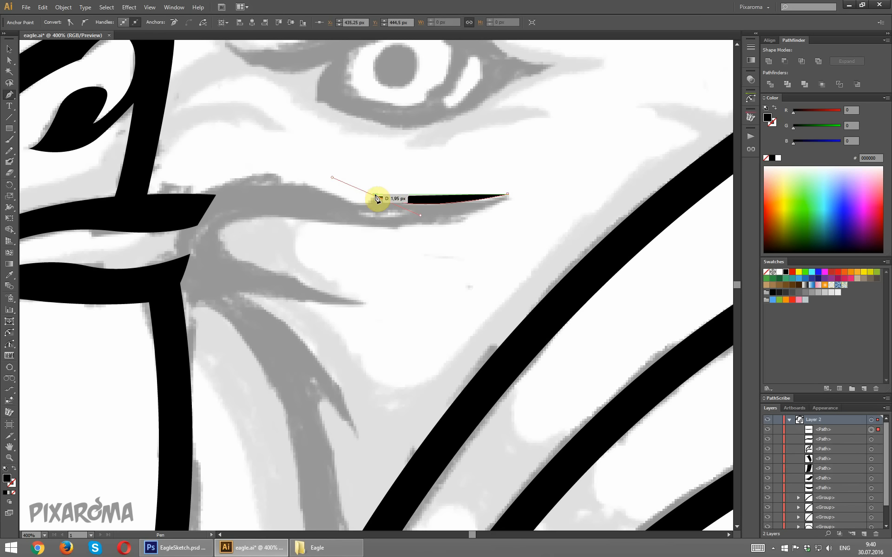
drag(378, 199, 380, 207)
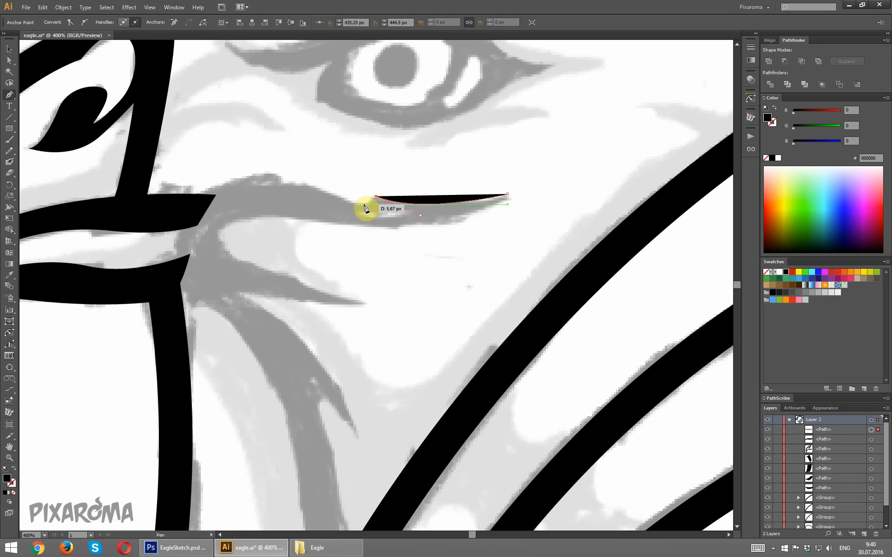
click(360, 204)
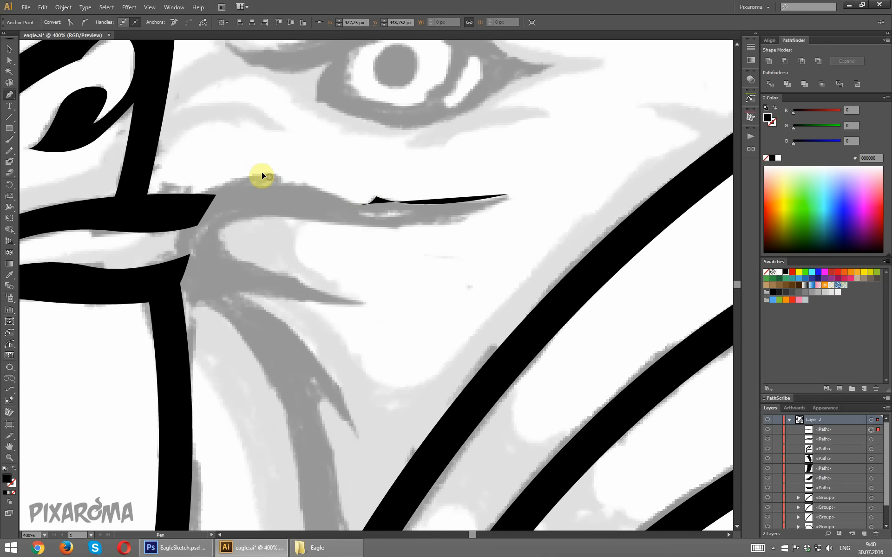
Continue the mouth line path over the mouth corner, down past the beak ends, and onto the start of the throat line
drag(234, 173, 235, 173)
drag(186, 200, 180, 204)
click(182, 281)
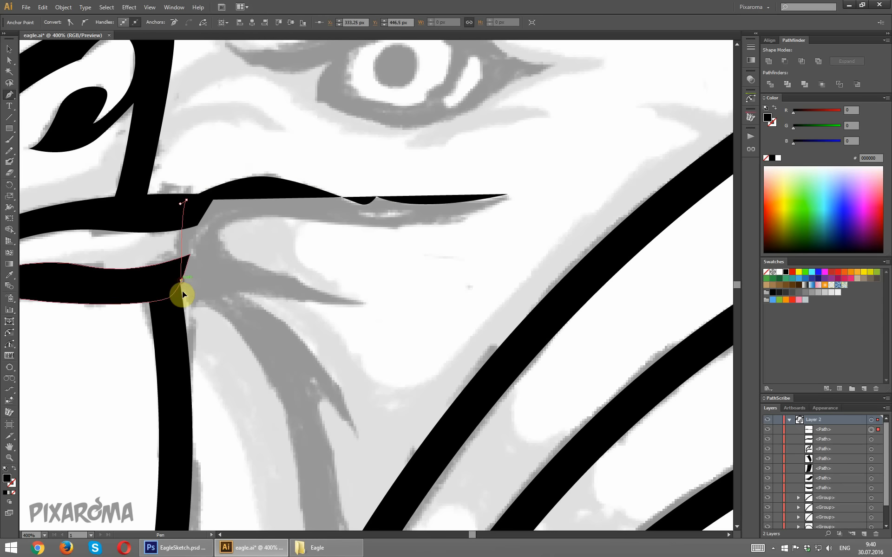
drag(188, 305, 191, 308)
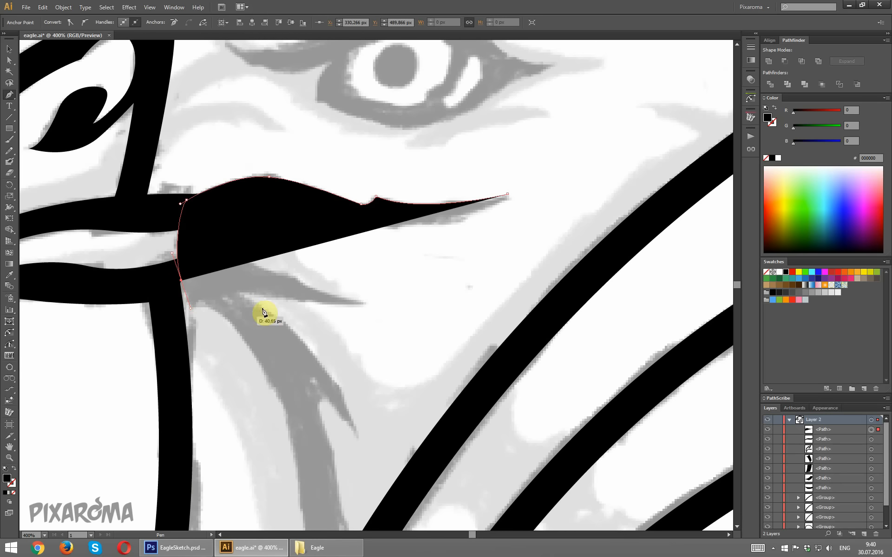
Extend the path down the throat line's front edge with smooth curves to the shield's lower border
scroll(265, 297, down, 2)
scroll(258, 259, down, 1)
drag(269, 279, 290, 316)
scroll(304, 269, down, 3)
scroll(304, 268, down, 3)
drag(305, 387, 299, 425)
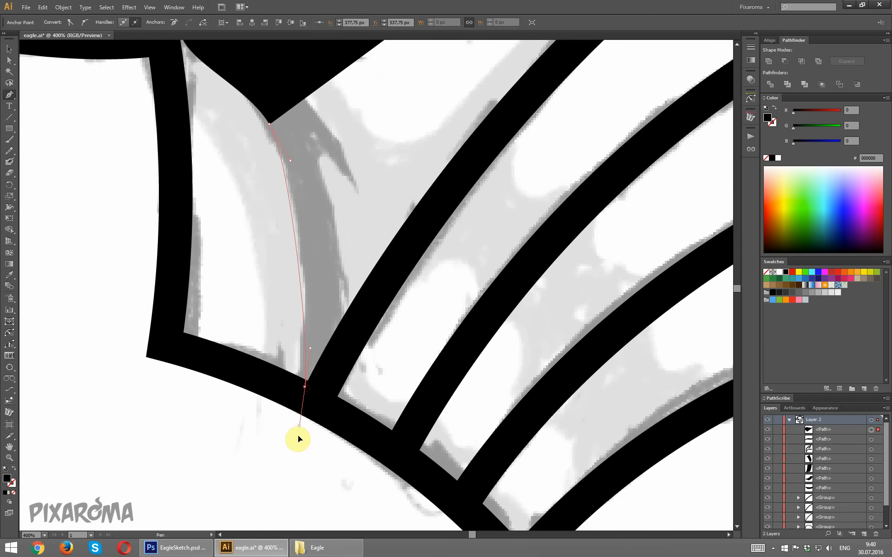
drag(292, 466, 291, 466)
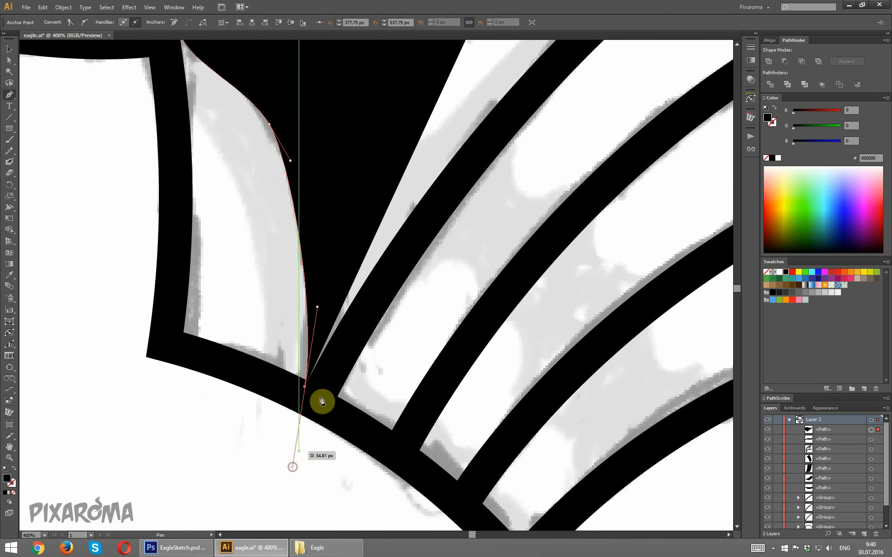
Swap fill and stroke to show only the outline, and trace the throat line's back edge up and out to the spike's tip
click(14, 470)
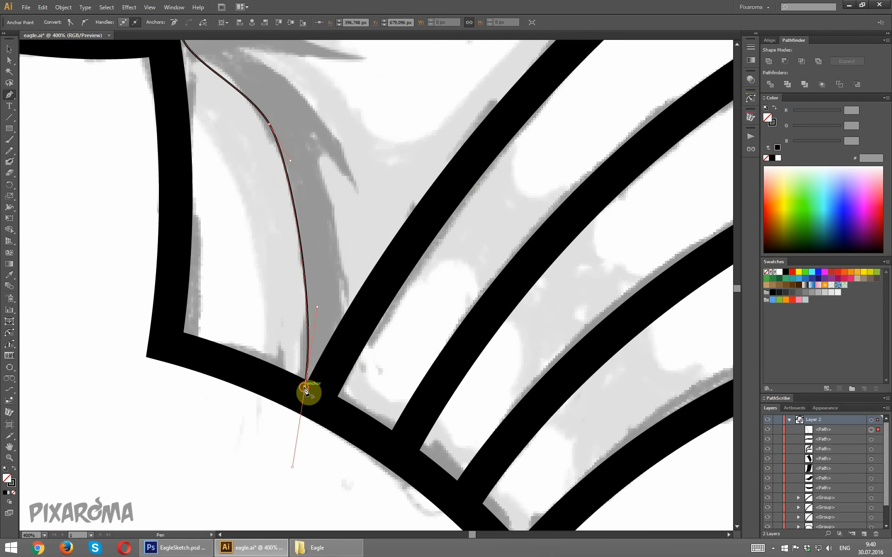
drag(305, 386, 340, 361)
scroll(344, 340, up, 6)
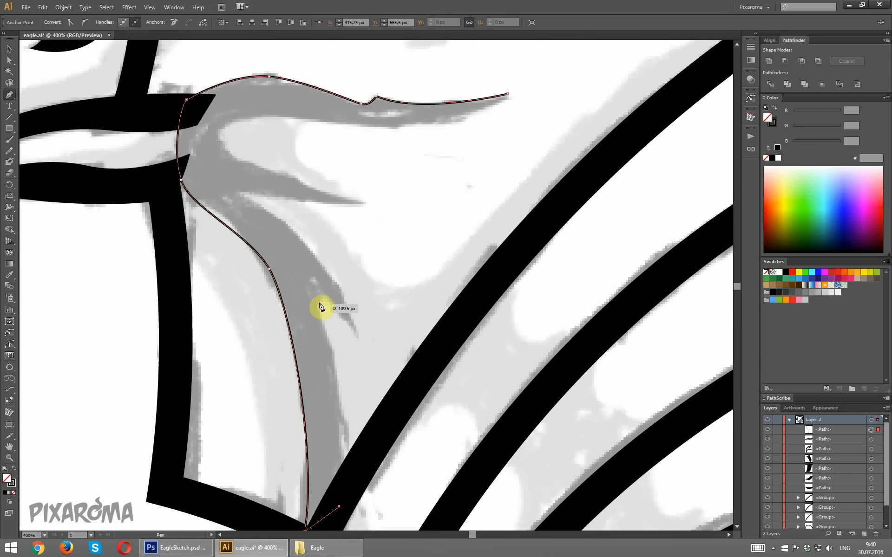
drag(316, 300, 291, 240)
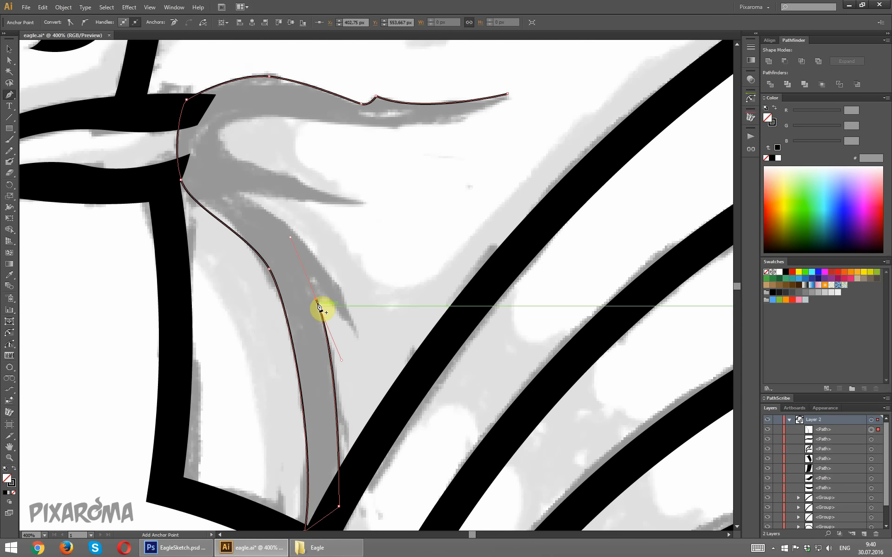
drag(357, 337, 372, 368)
click(357, 336)
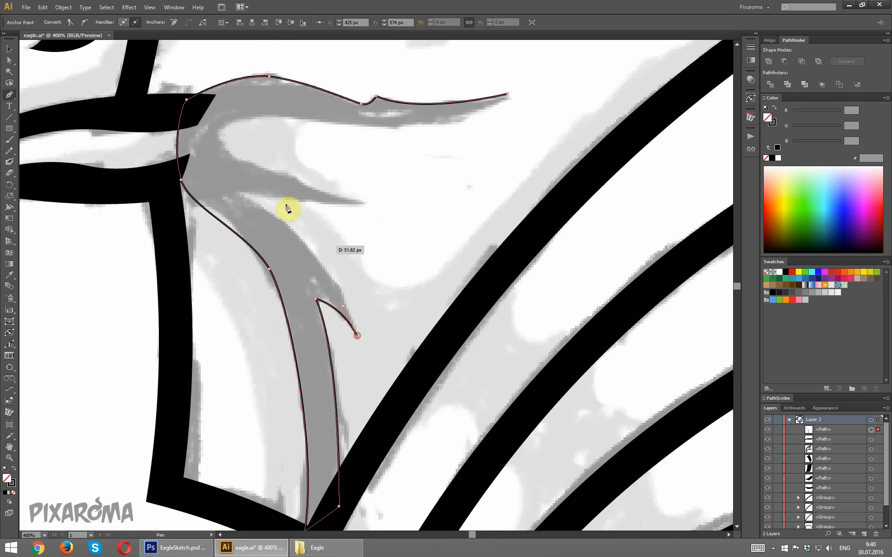
Continue the path up the spike's outer edge to the fork, and along the cheek spike's lower edge to its tip
drag(241, 199, 144, 142)
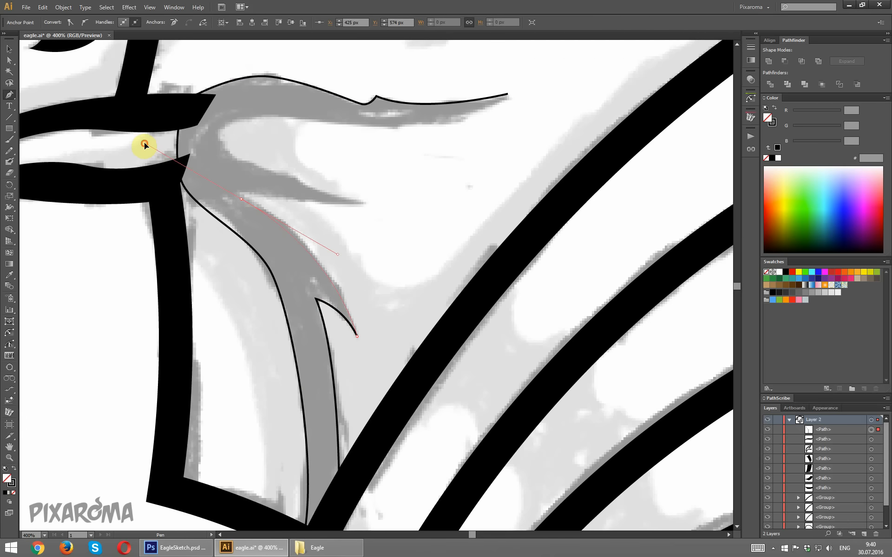
click(242, 200)
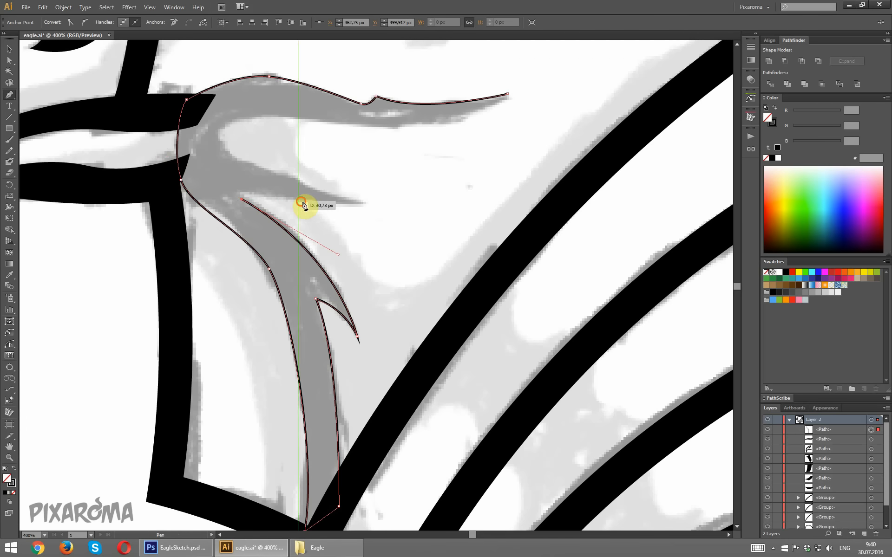
drag(301, 201, 337, 212)
click(373, 202)
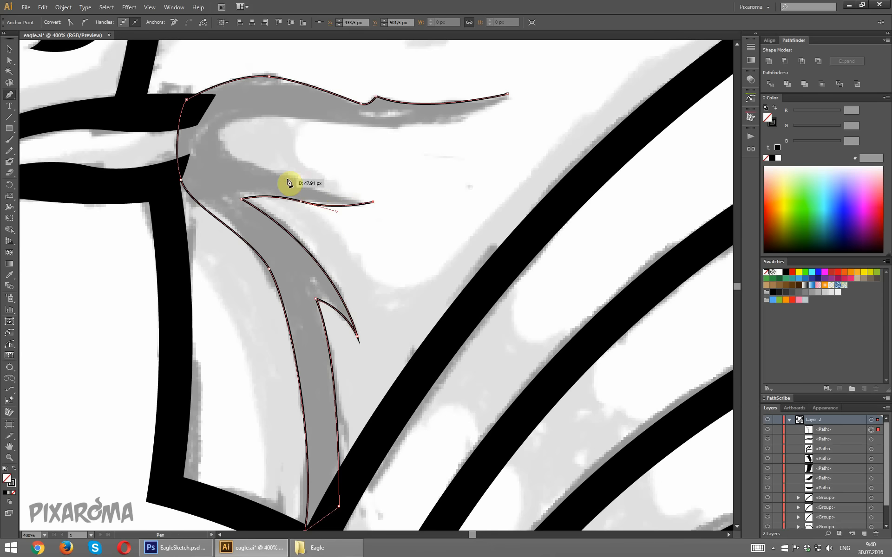
Trace back along the cheek spike's upper edge, around the mouth corner's inner curve, and close the path at the mouth line's tip
drag(294, 172, 215, 147)
click(294, 172)
ctrl+click(287, 120)
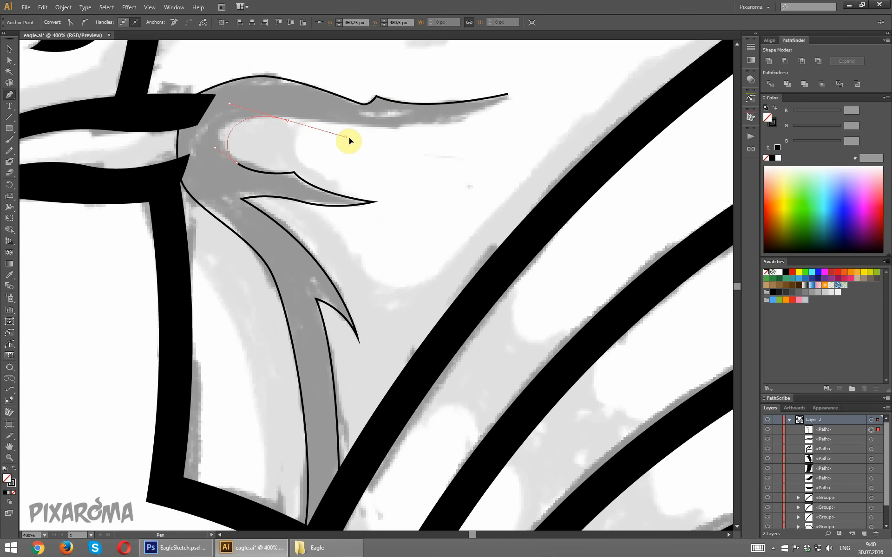
drag(507, 94, 527, 82)
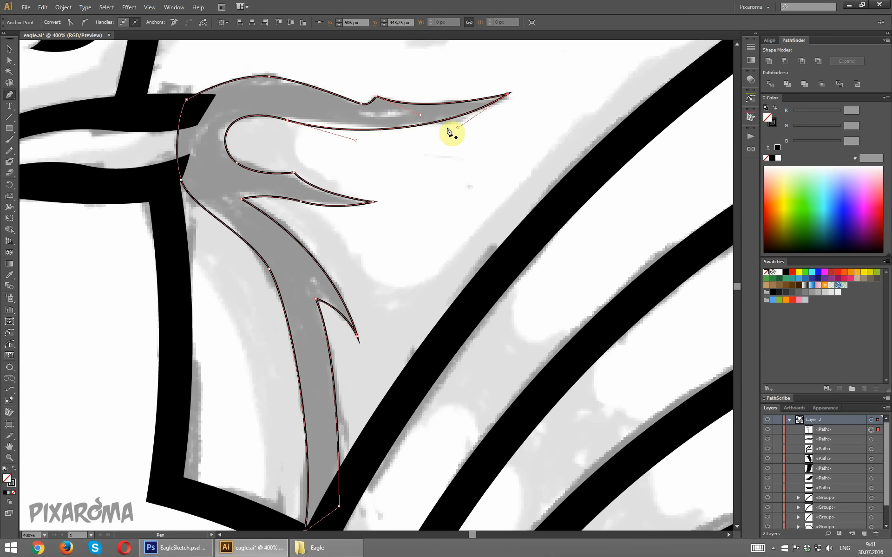
Swap stroke and fill so the mouth and throat shape is solid black, and deselect it
click(15, 468)
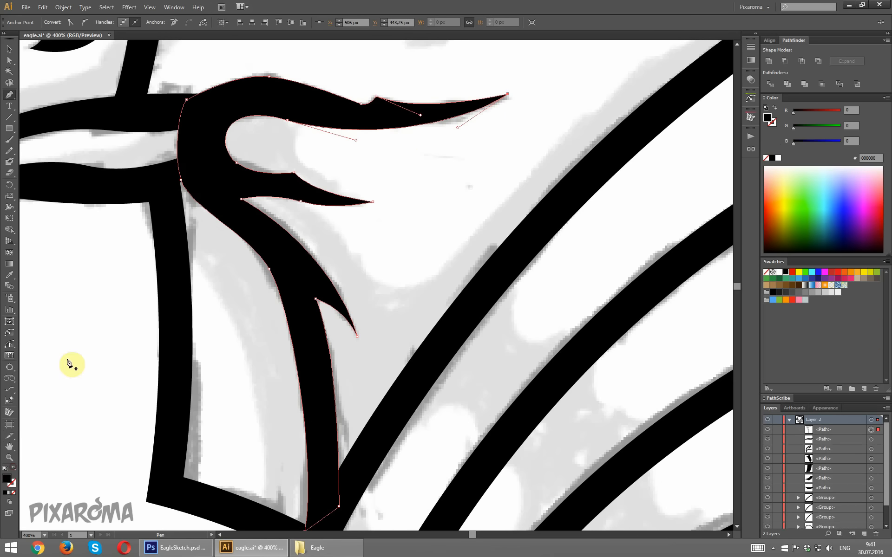
ctrl+click(73, 303)
key(ctrl+minus)
key(ctrl+minus)
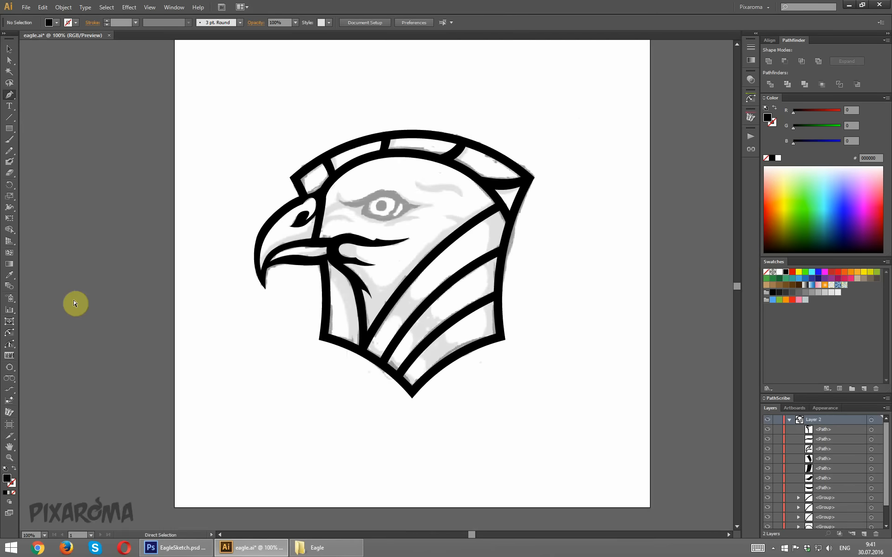
Use Direct Selection to adjust the anchor points of the mouth corner's inner curve, and deselect the shape
key(ctrl+plus)
key(ctrl+plus)
key(ctrl+plus)
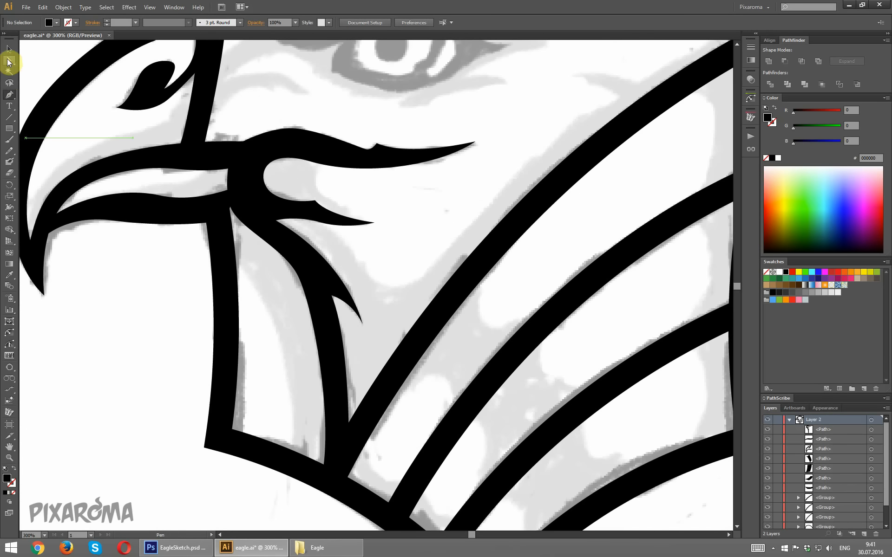
click(9, 61)
click(317, 162)
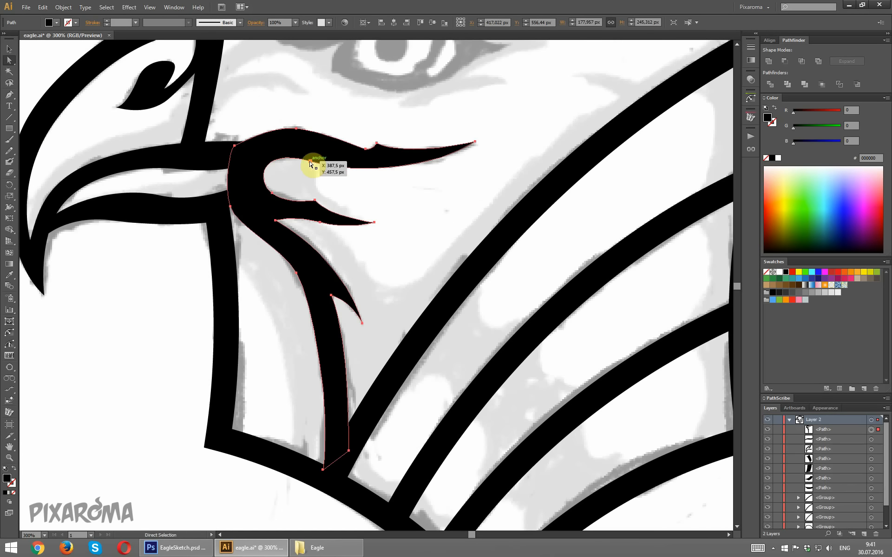
drag(310, 163, 268, 193)
click(315, 181)
Hide the sketch on Layer 1 to check the line art on its own, and show it again
key(ctrl+minus)
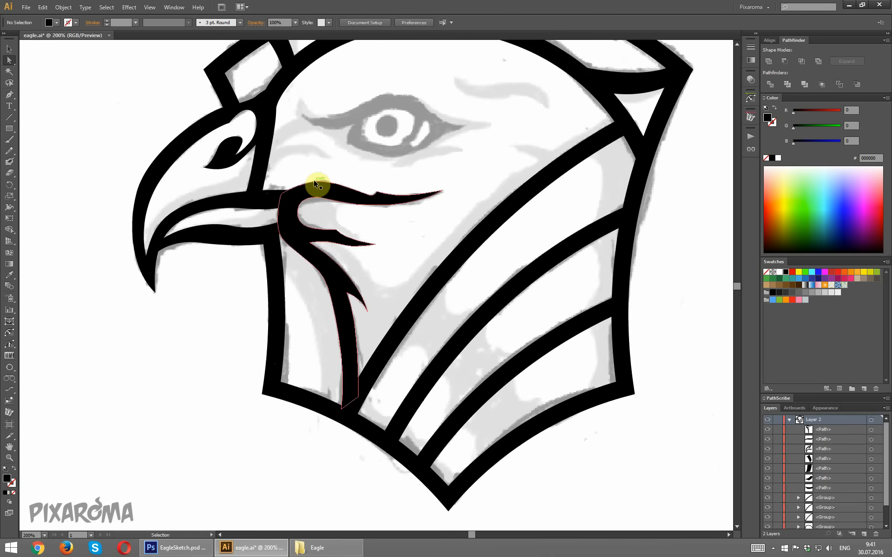
key(ctrl+minus)
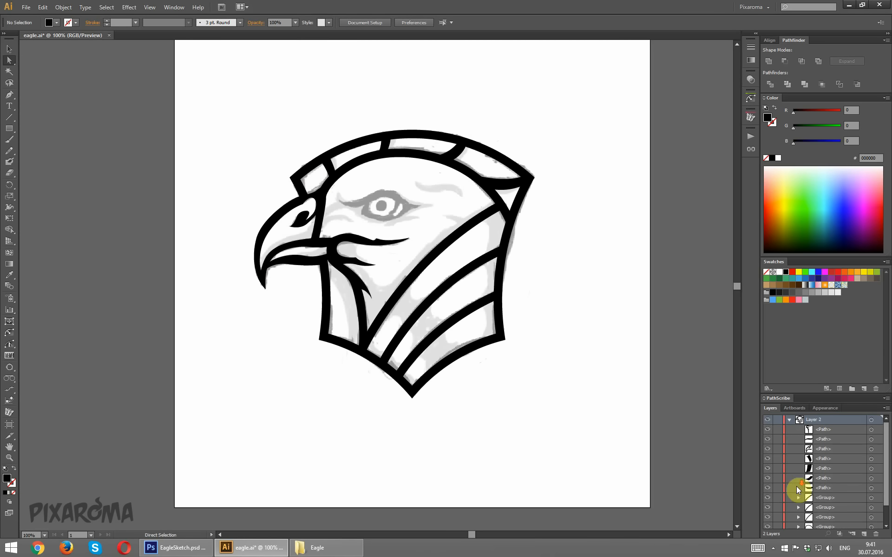
scroll(798, 490, down, 2)
click(768, 526)
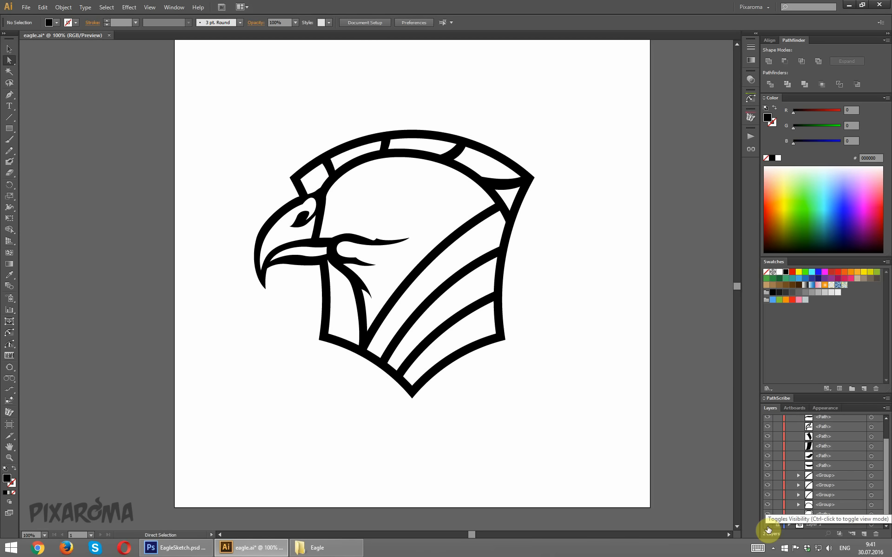
click(768, 529)
Reshape the throat line's front edge by moving its middle anchor point and adjusting its upper handle
click(351, 283)
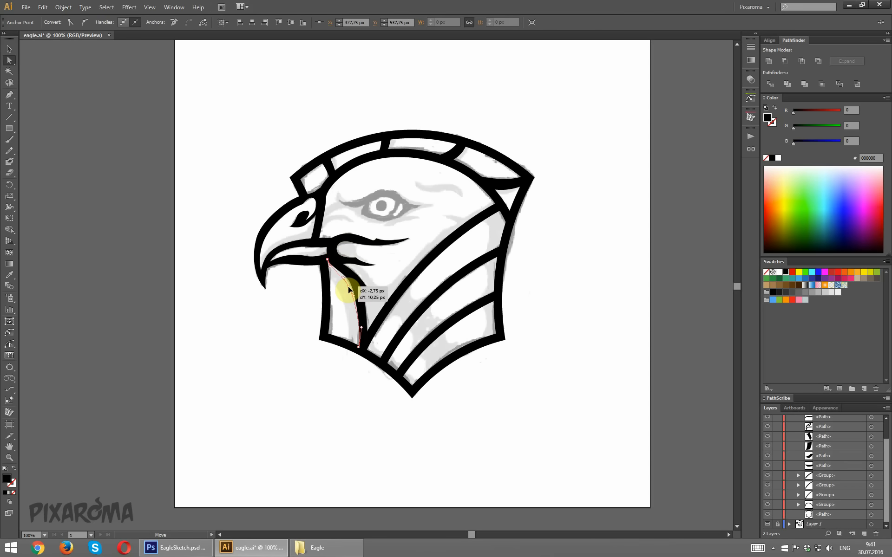
drag(347, 286, 347, 286)
click(313, 365)
key(ctrl+plus)
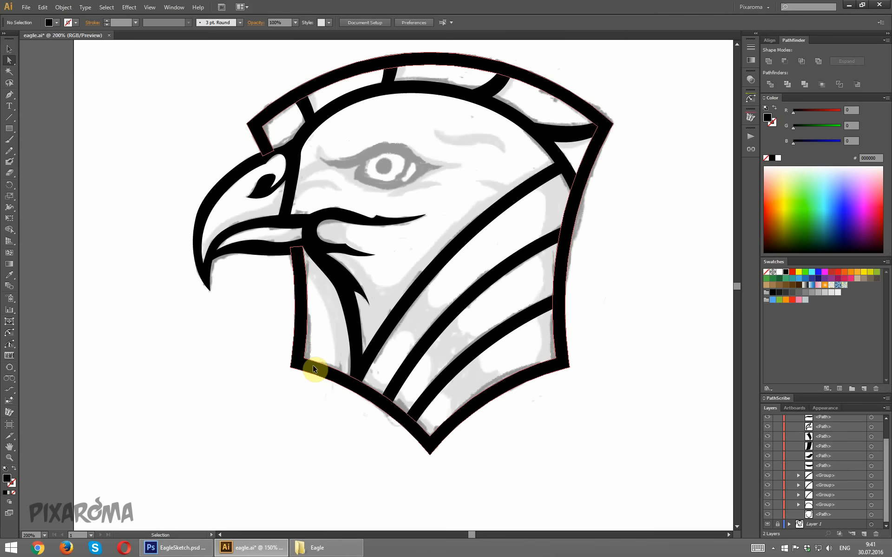
key(ctrl+plus)
click(294, 269)
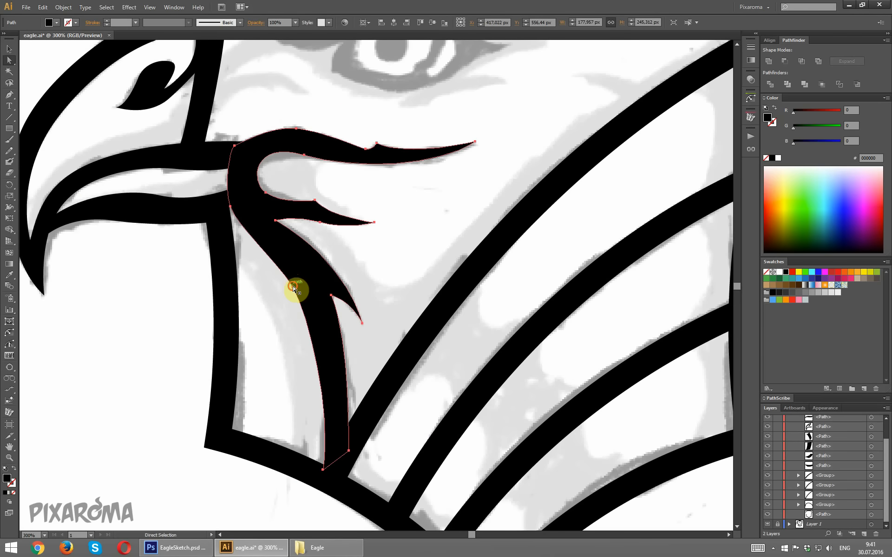
click(293, 289)
drag(274, 250, 273, 247)
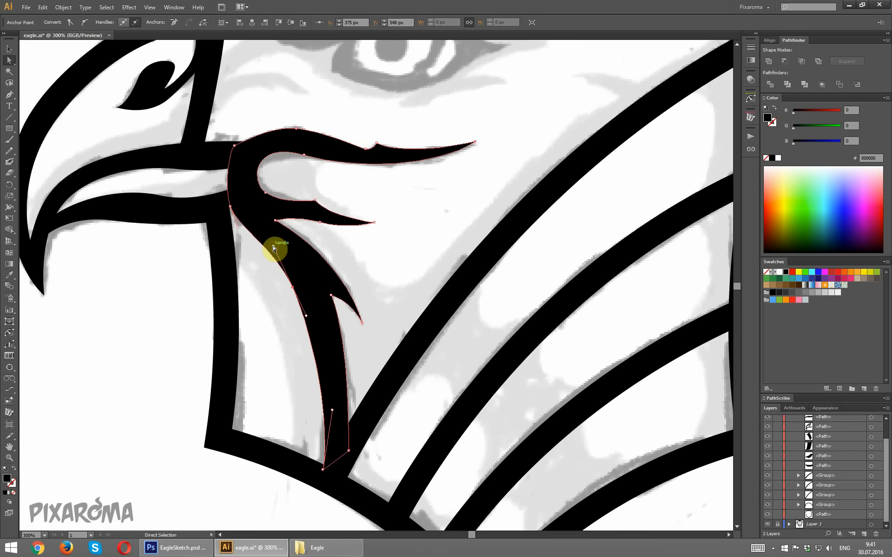
click(267, 302)
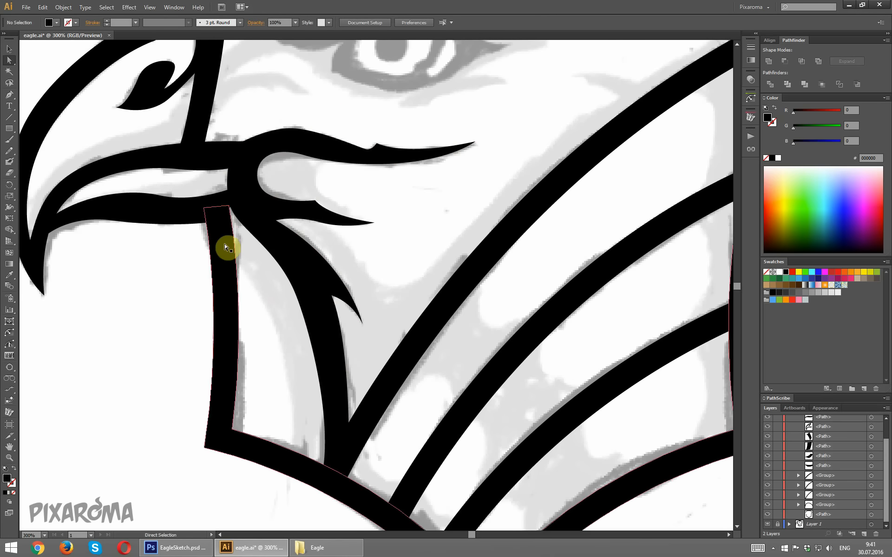
Shift the anchor point where the throat line meets the lower beak slightly toward the beak, and deselect the shape
click(238, 210)
click(231, 208)
drag(231, 208, 223, 209)
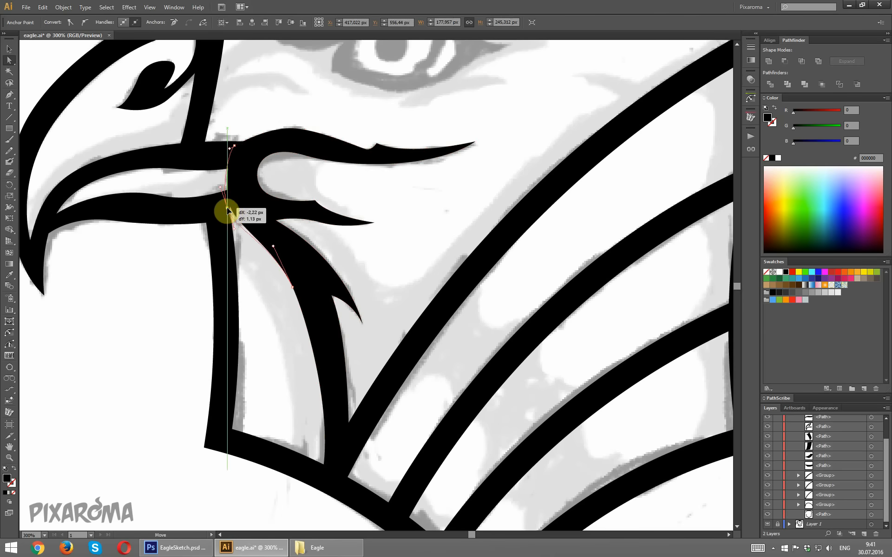
click(264, 277)
key(ctrl+1)
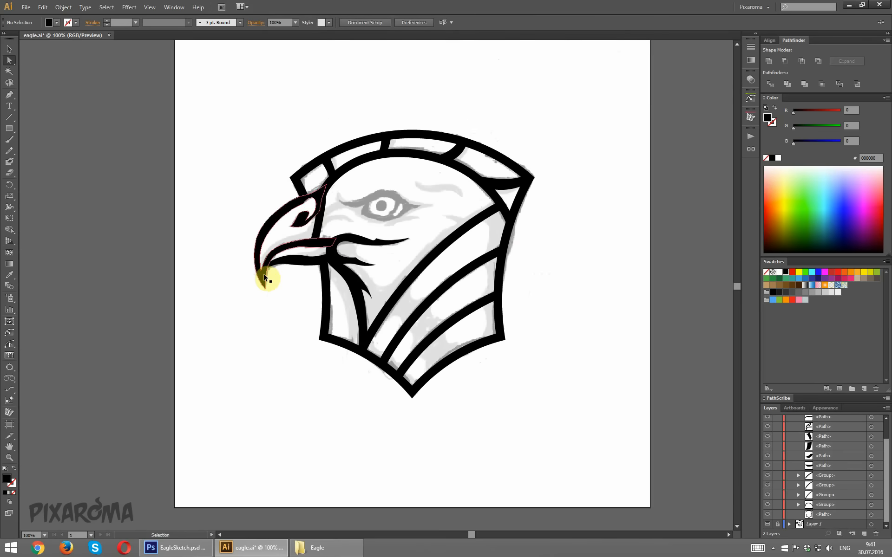
Trace the eye's upper edge with the Pen tool from the front corner over the brow to the rear tip, using a black stroke without fill
scroll(589, 231, up, 2)
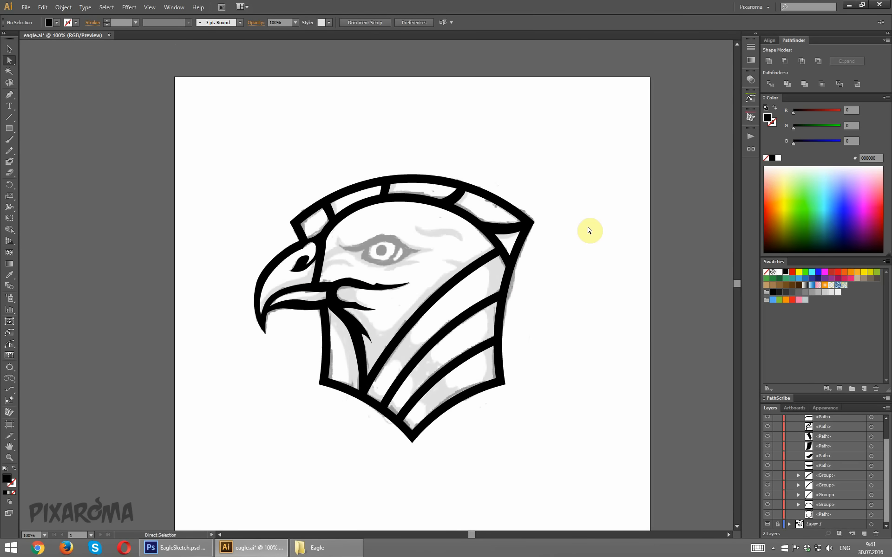
key(ctrl+plus)
key(ctrl+plus)
key(ctrl+plus)
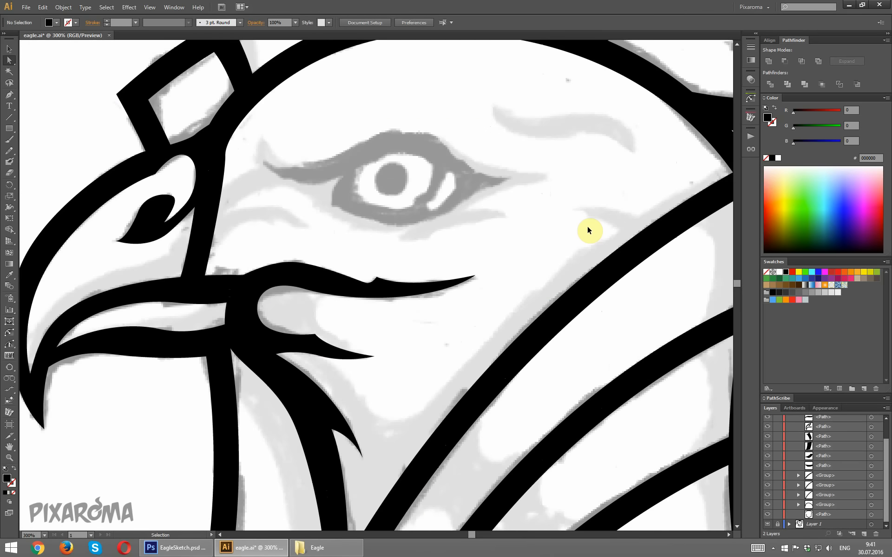
key(ctrl+plus)
scroll(251, 209, up, 3)
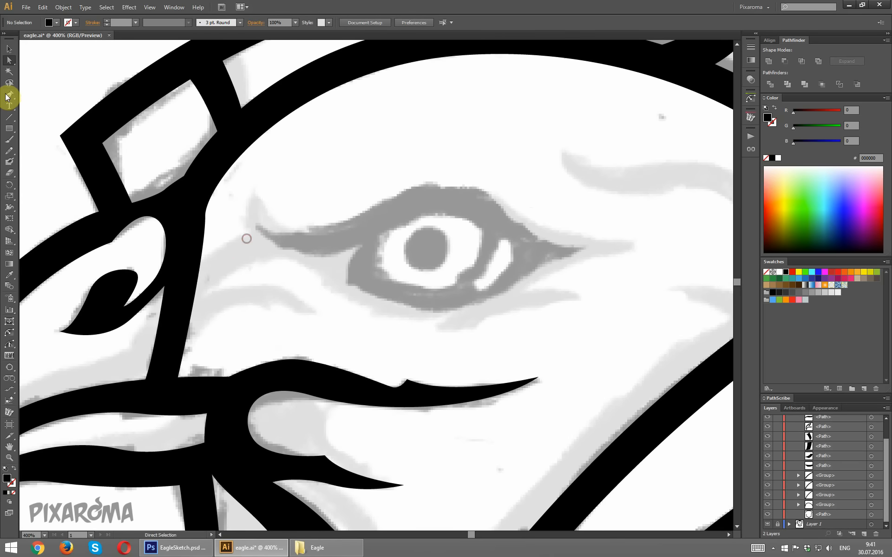
click(8, 96)
click(255, 224)
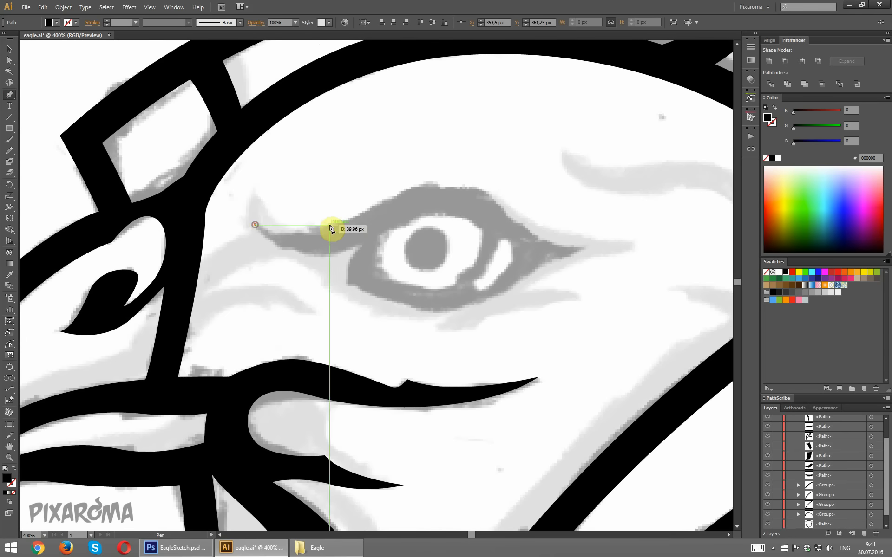
drag(335, 223, 496, 197)
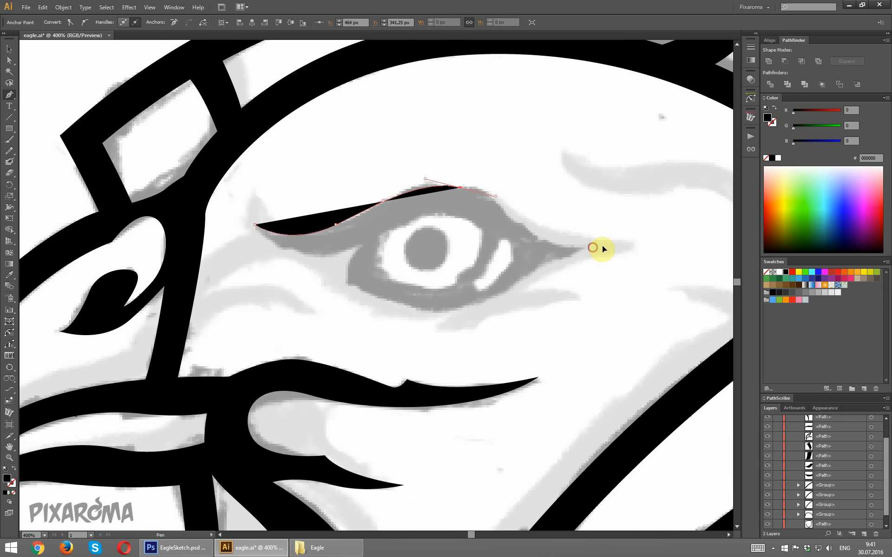
drag(650, 236, 651, 236)
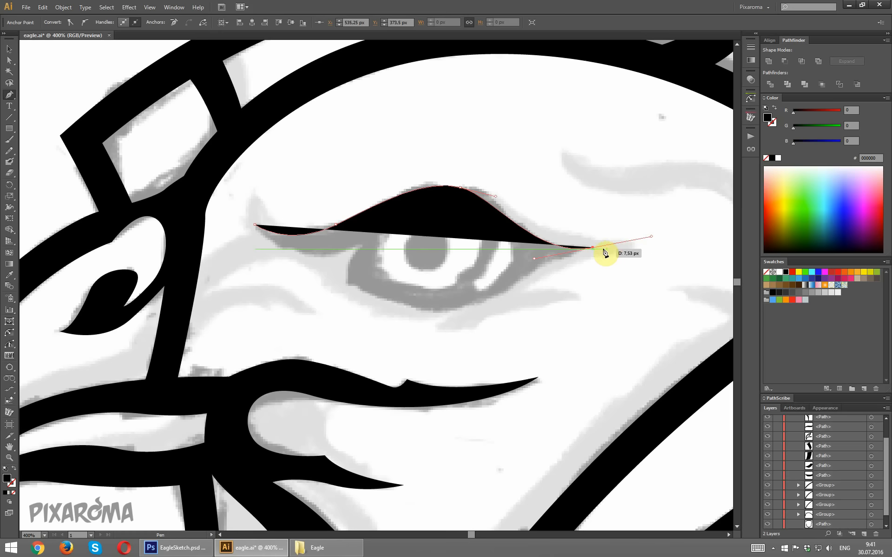
key(shift+x)
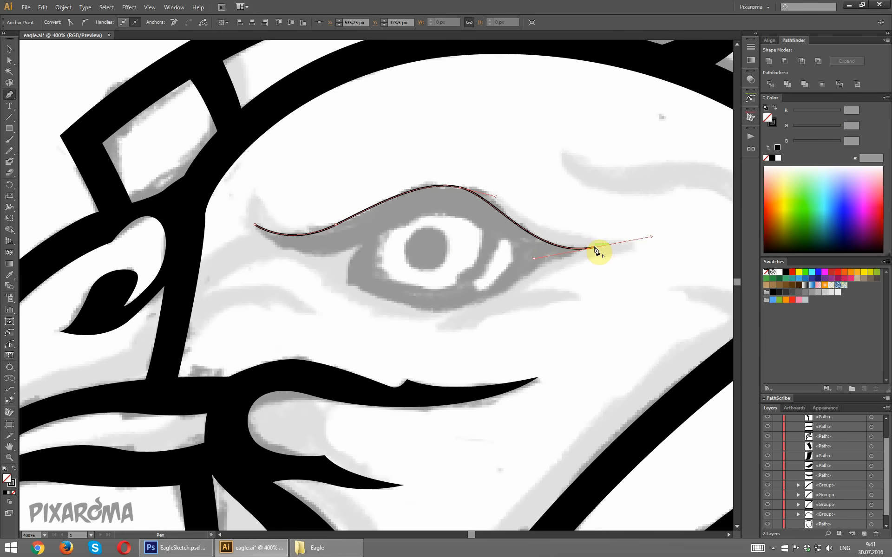
Trace the eye's lower edge back to the front corner, closing the outline at about 182 by 67 px, and deselect it
drag(593, 250, 541, 263)
drag(540, 261, 507, 255)
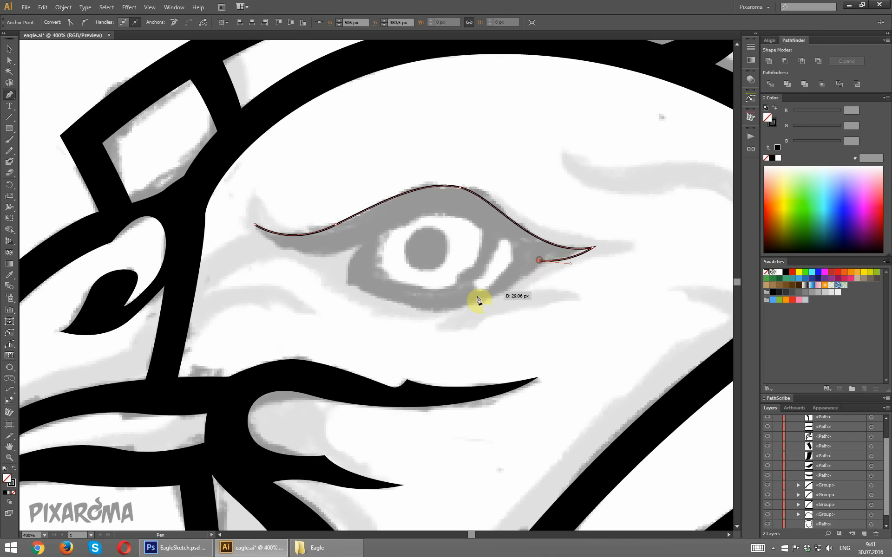
drag(447, 309, 423, 309)
drag(384, 315, 378, 236)
click(362, 248)
drag(254, 225, 230, 184)
ctrl+click(314, 300)
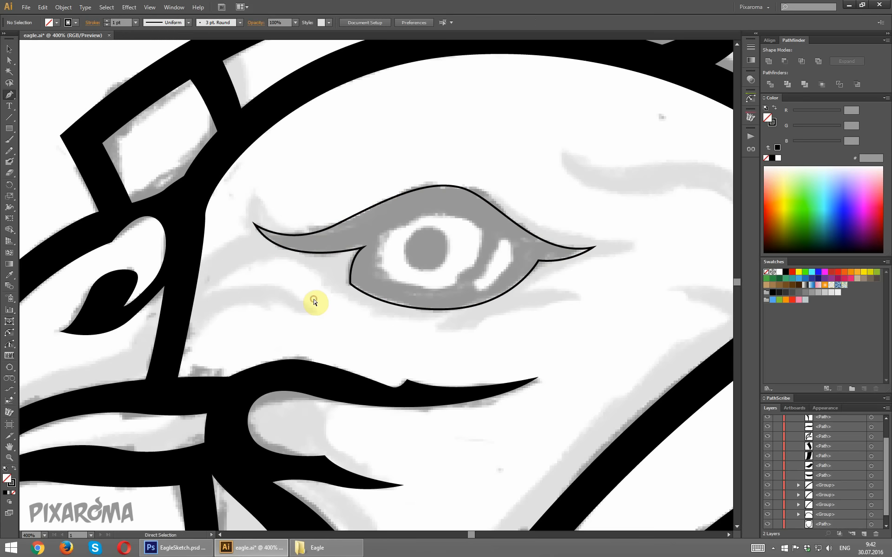
Draw a circle about 55 px in diameter around the iris, with a black stroke and no fill
drag(13, 132, 47, 146)
mouse_move(436, 251)
mouse_down()
mouse_move(474, 303)
mouse_move(484, 300)
mouse_up()
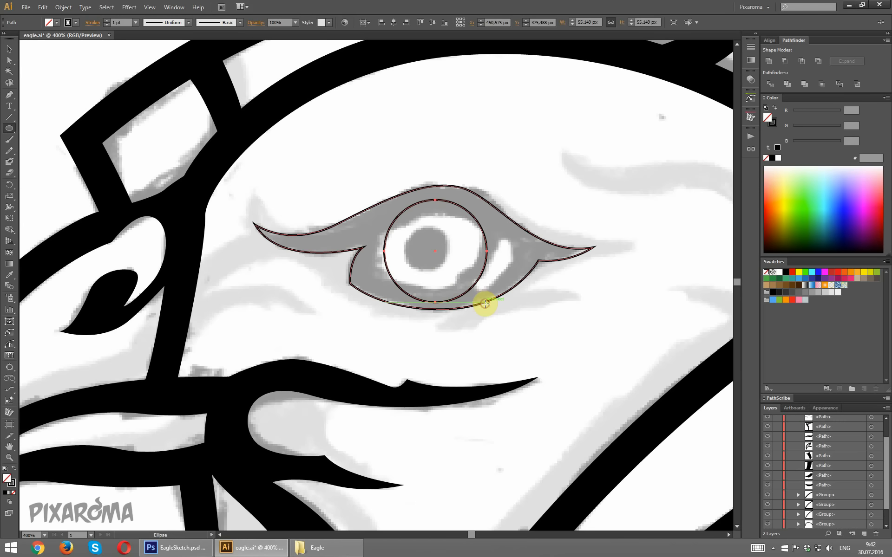
key(shift+x)
key(ctrl+z)
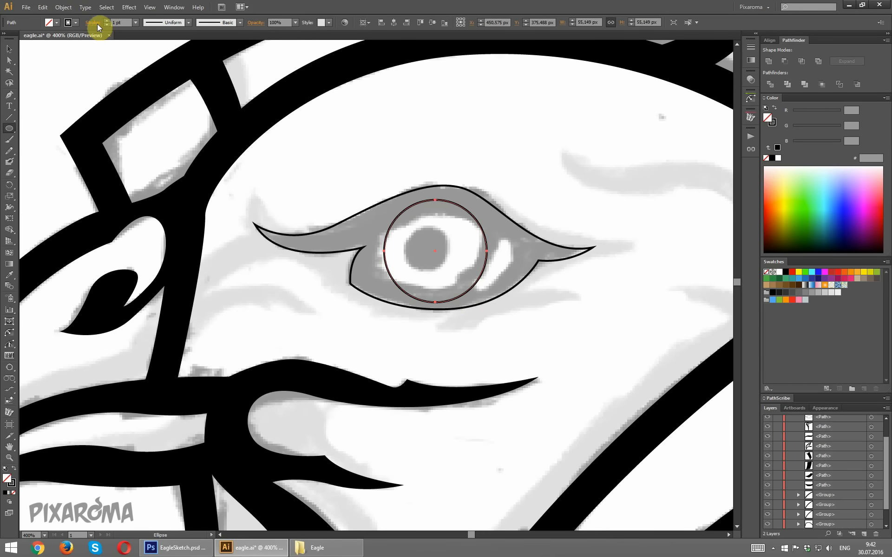
Set the iris circle's stroke weight to 7 pt and deselect it
click(107, 21)
click(106, 21)
click(106, 21)
click(107, 20)
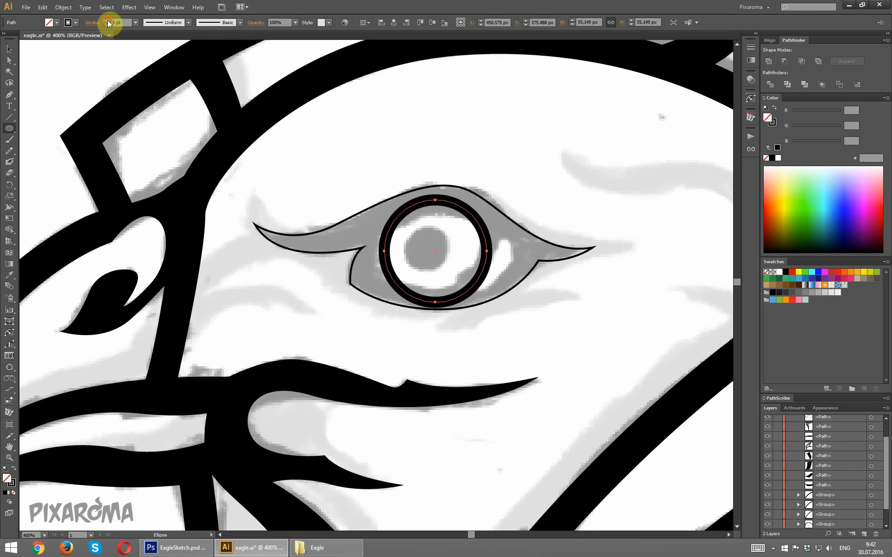
click(107, 20)
click(9, 48)
click(425, 328)
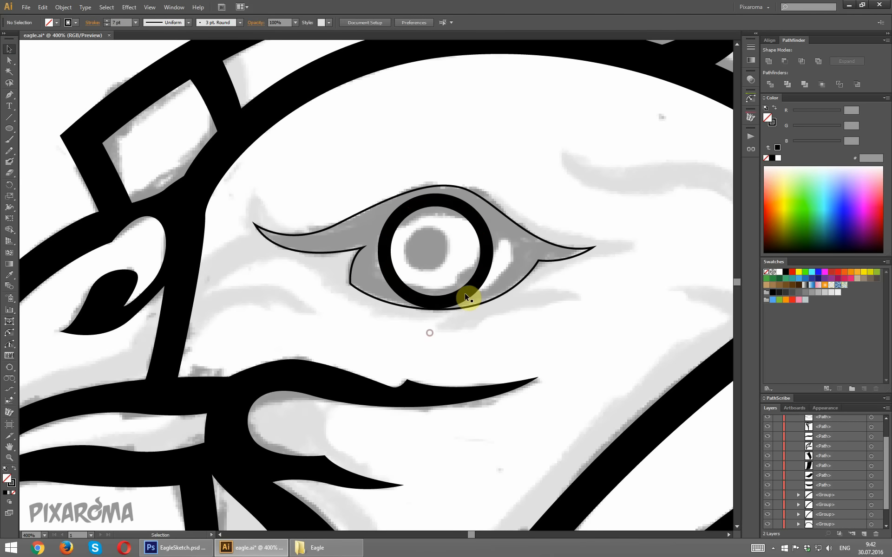
Make a scaled-down copy of the iris circle about 26 px wide over the sketched pupil and give it a black fill without stroke
click(465, 295)
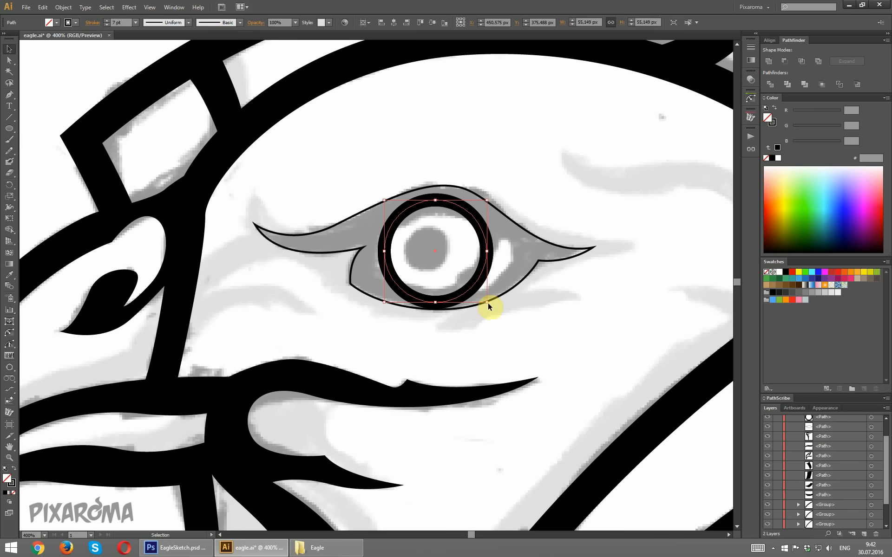
drag(488, 306, 433, 255)
key(shift+x)
click(438, 259)
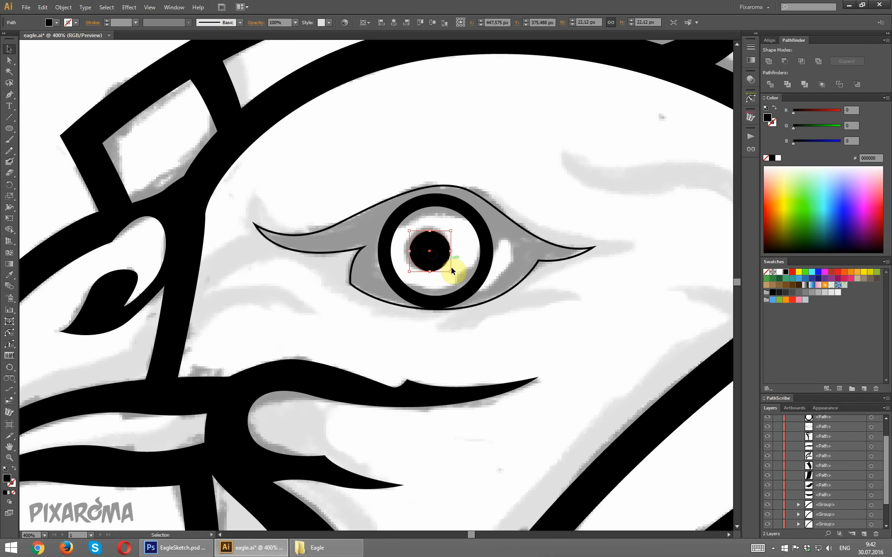
click(494, 329)
scroll(527, 301, up, 2)
scroll(527, 300, down, 1)
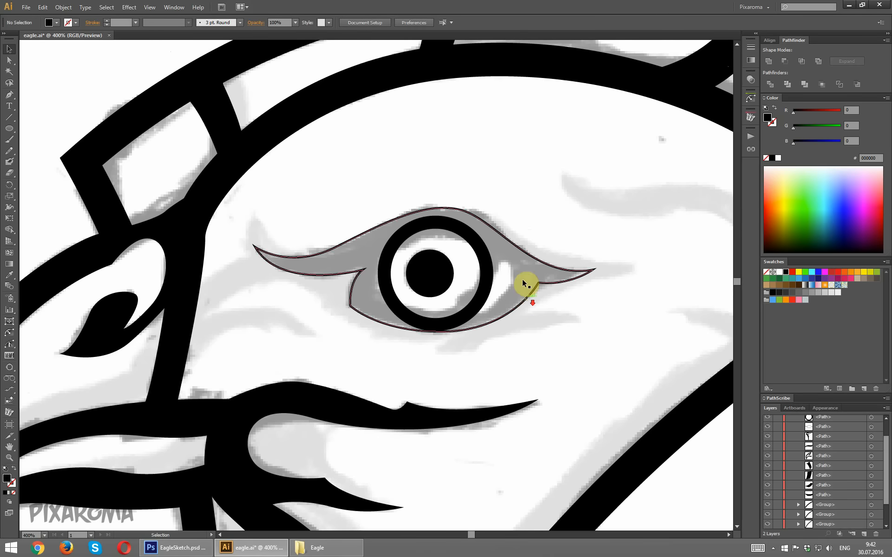
Expand the iris ring with Fill and Stroke enabled, converting its stroke to a filled shape, and deselect it
click(521, 249)
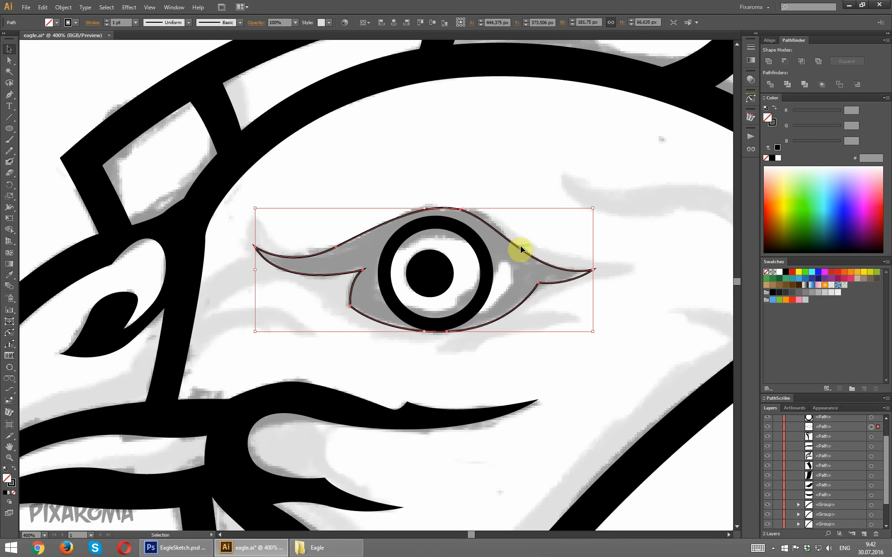
click(483, 289)
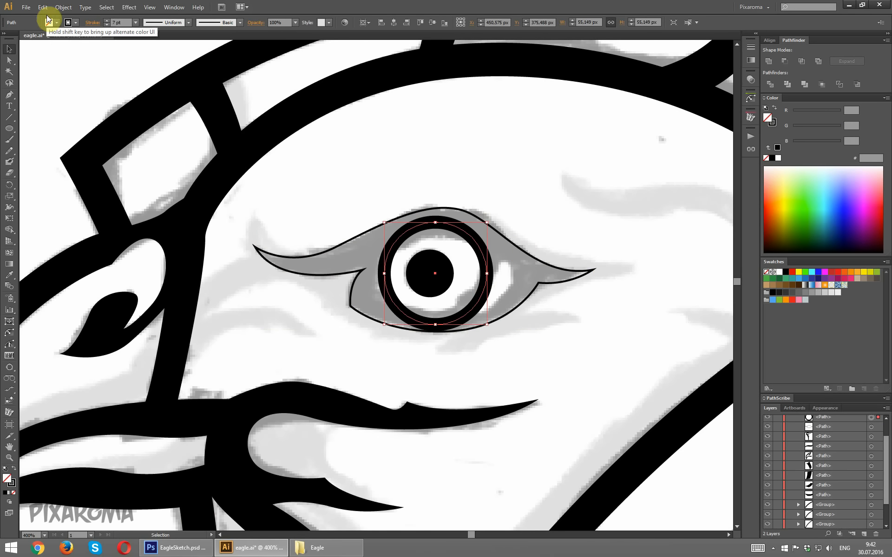
click(63, 7)
click(95, 108)
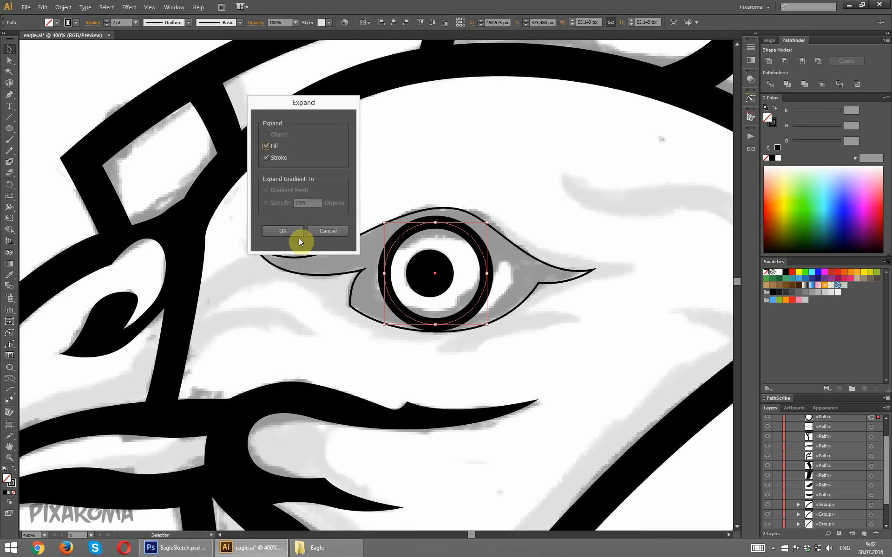
click(283, 231)
click(526, 331)
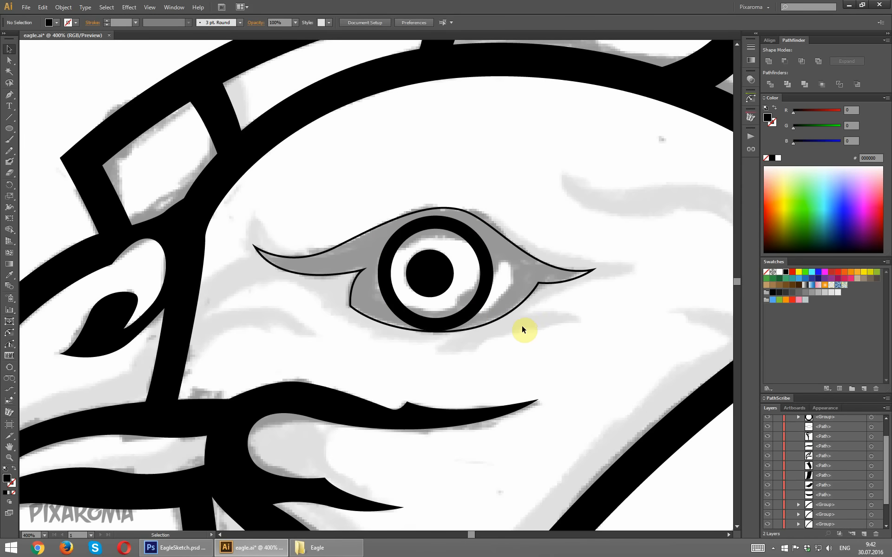
Swap the eye outline's stroke and fill to make it a solid black shape
click(478, 304)
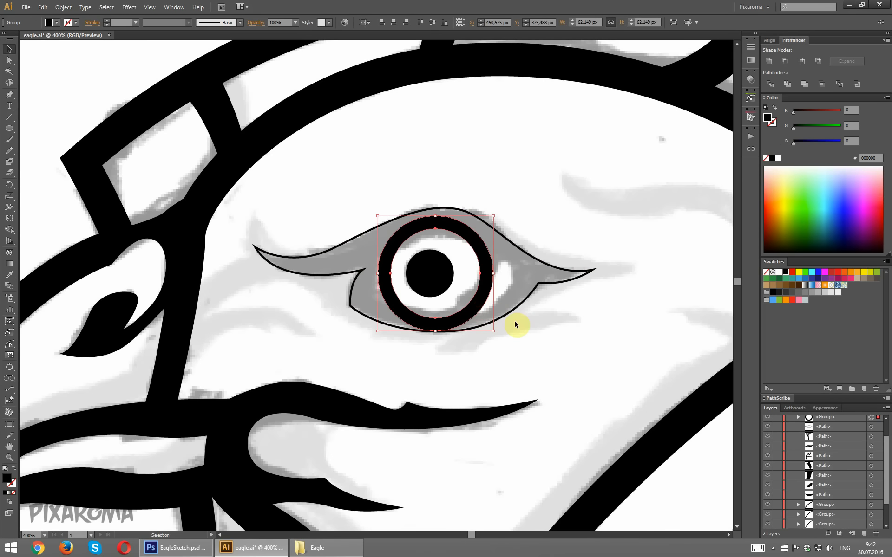
click(510, 312)
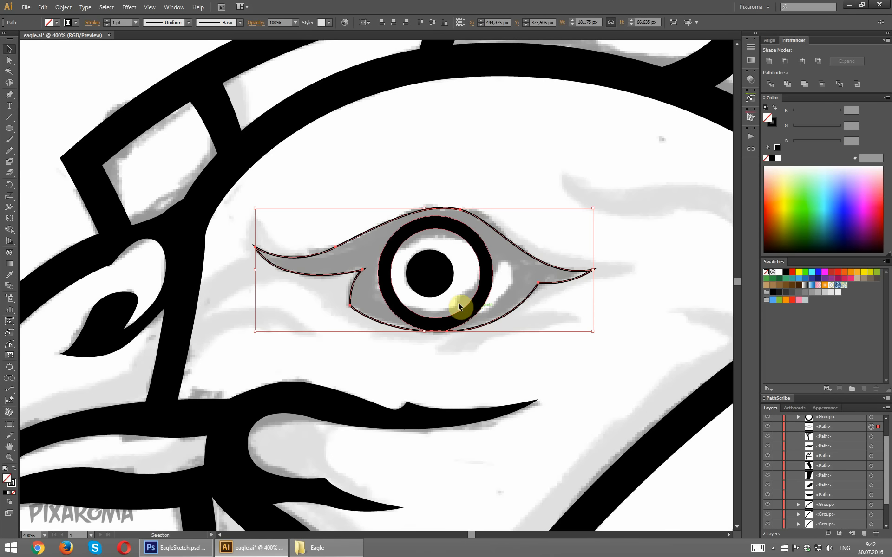
key(shift+x)
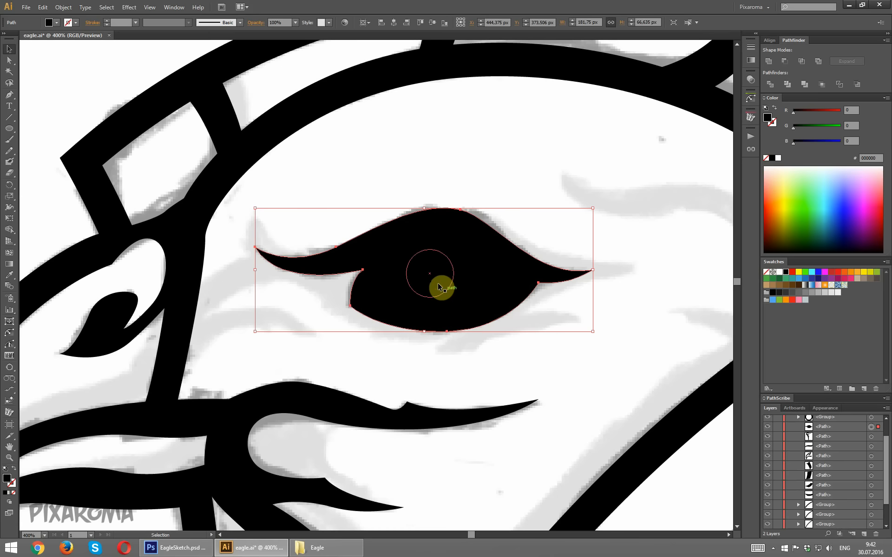
Scale a copy of the pupil circle to about 50 px, subtract it from the black eye shape with Minus Front, and check the resulting shapes
click(439, 286)
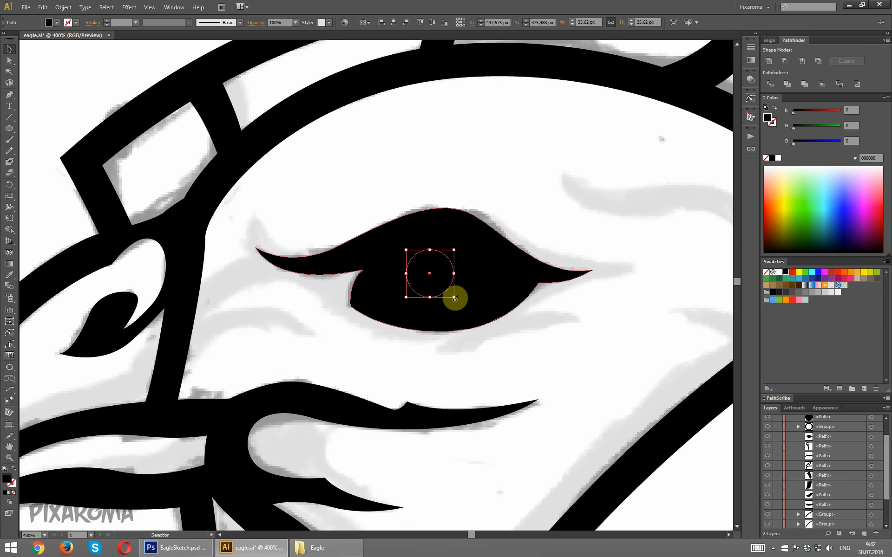
drag(460, 305, 477, 325)
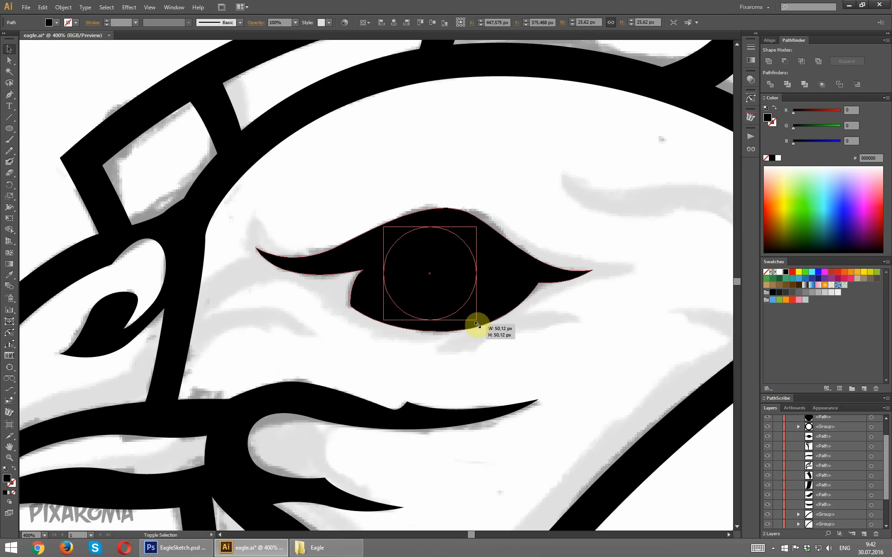
shift+click(502, 270)
click(785, 61)
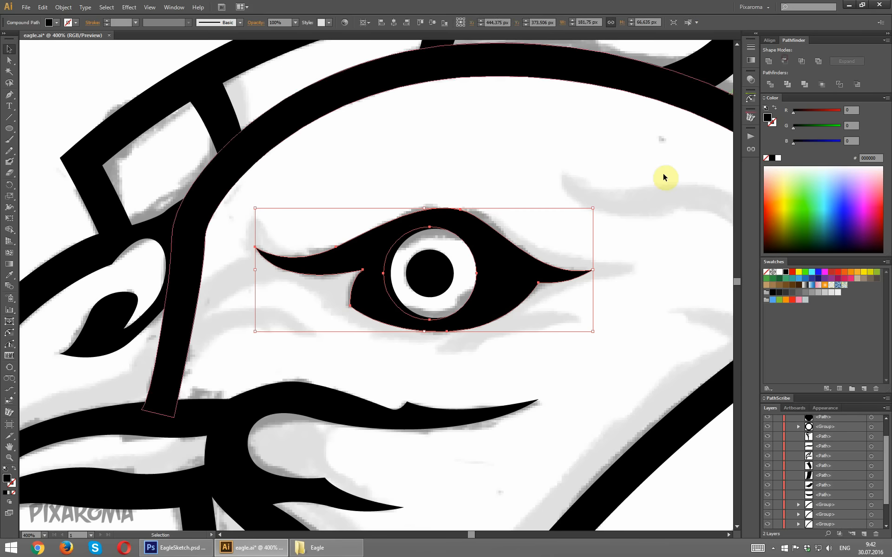
click(617, 204)
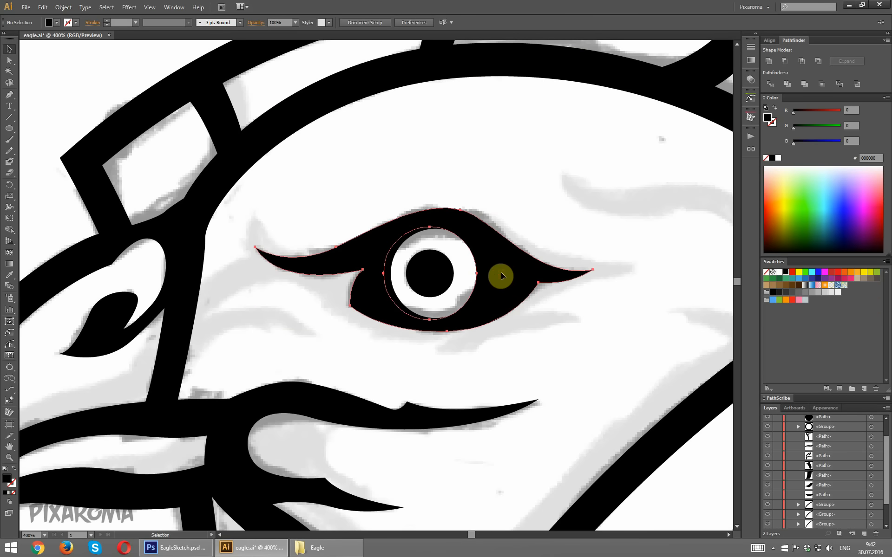
click(501, 274)
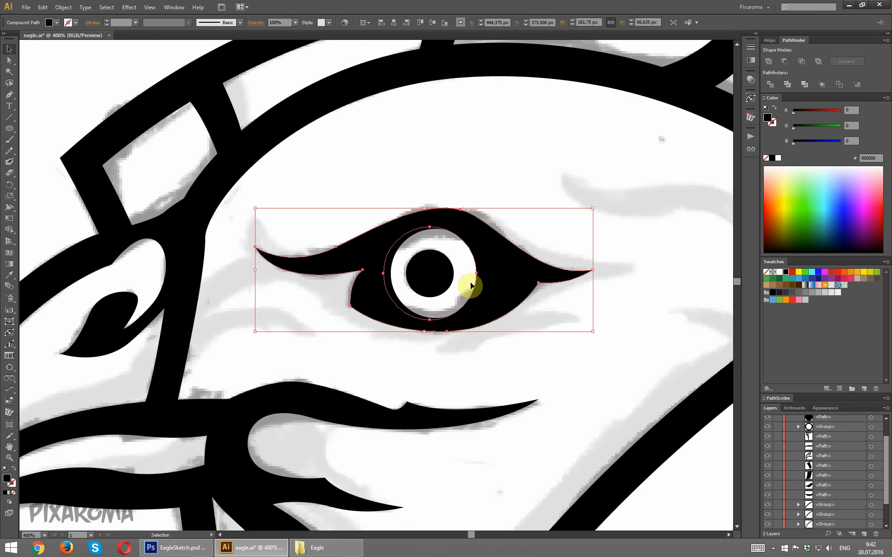
click(410, 235)
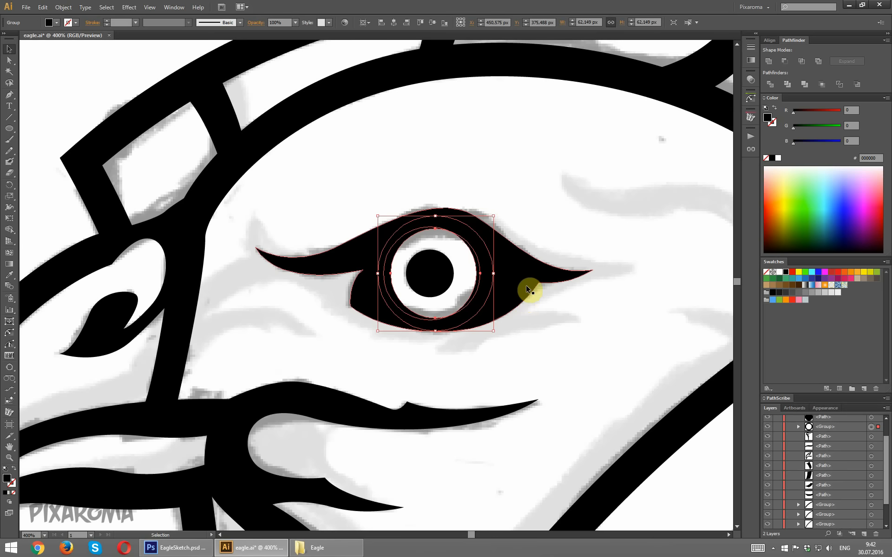
click(532, 322)
Swap the cut-out eye shape's fill for a thin black stroke to reveal the sketched highlight, and deselect it
click(9, 94)
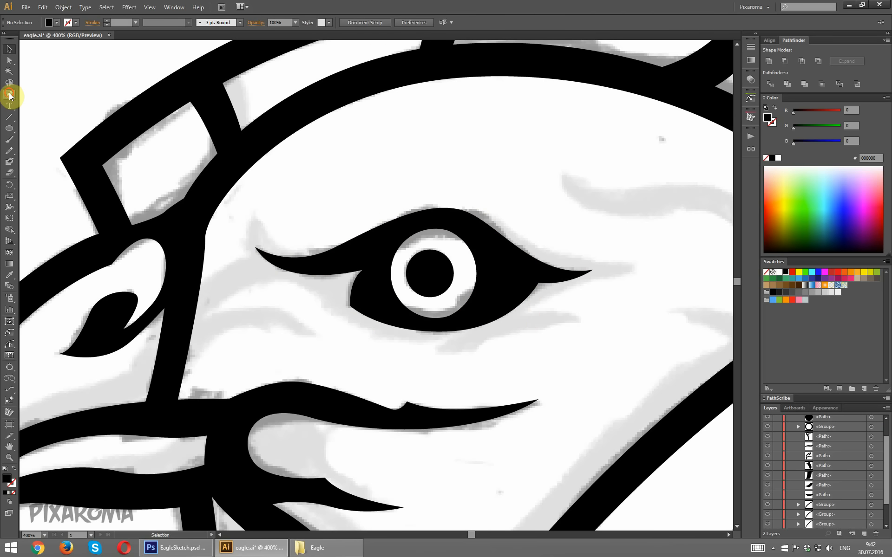
ctrl+click(502, 248)
key(shift+x)
ctrl+click(544, 327)
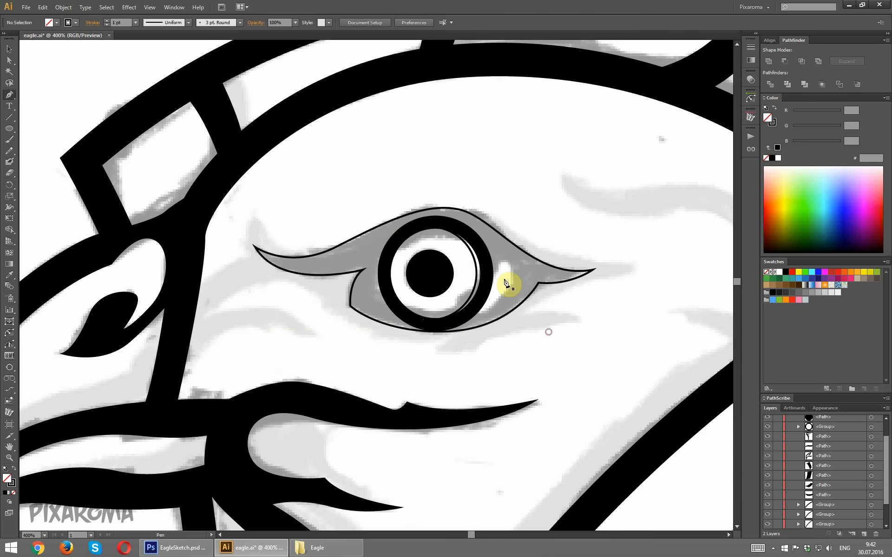
Trace the teardrop highlight behind the iris as a closed path with the Pen tool, ending in a point on the ring
click(499, 263)
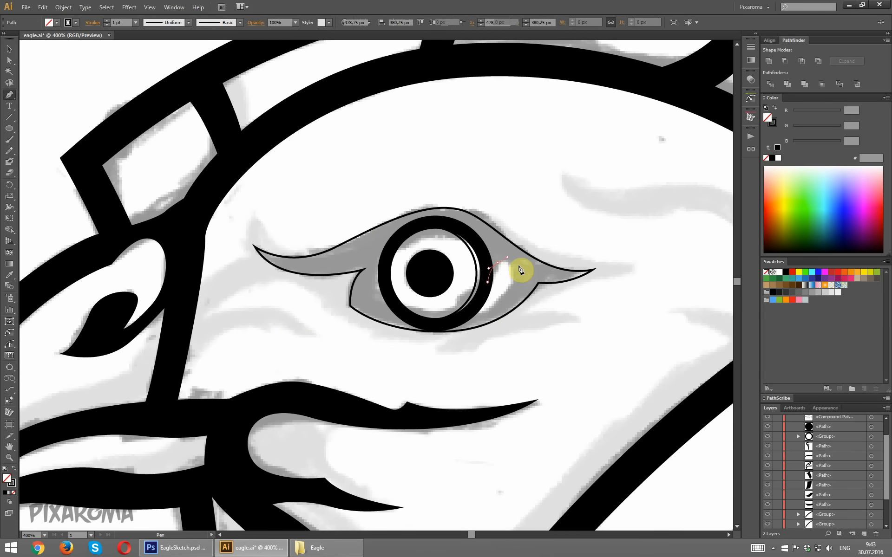
drag(488, 281, 489, 308)
click(478, 312)
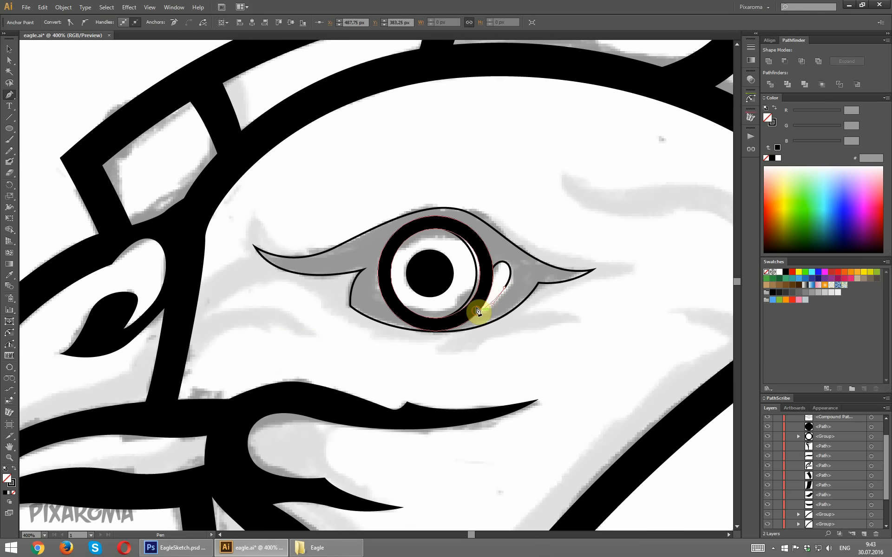
click(499, 262)
Try to subtract the teardrop highlight from the black iris ring with Minus Front, and undo it
click(9, 49)
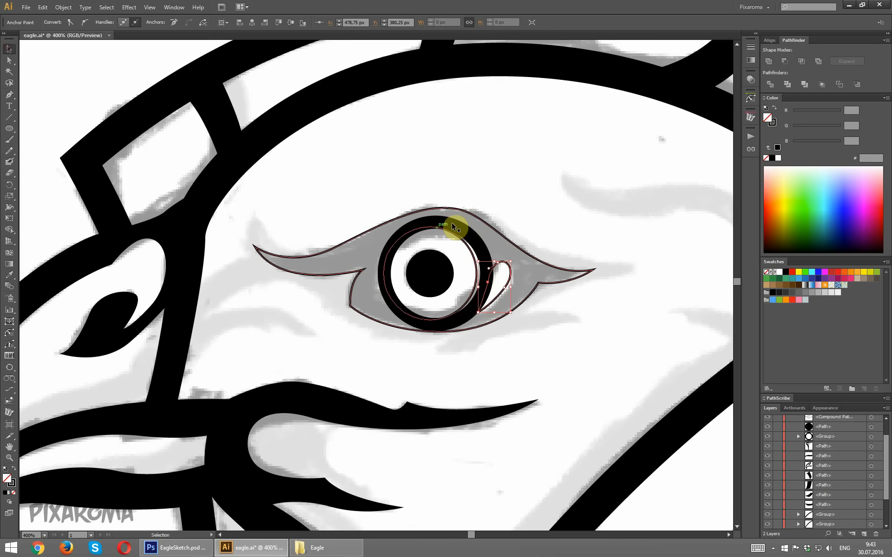
click(468, 234)
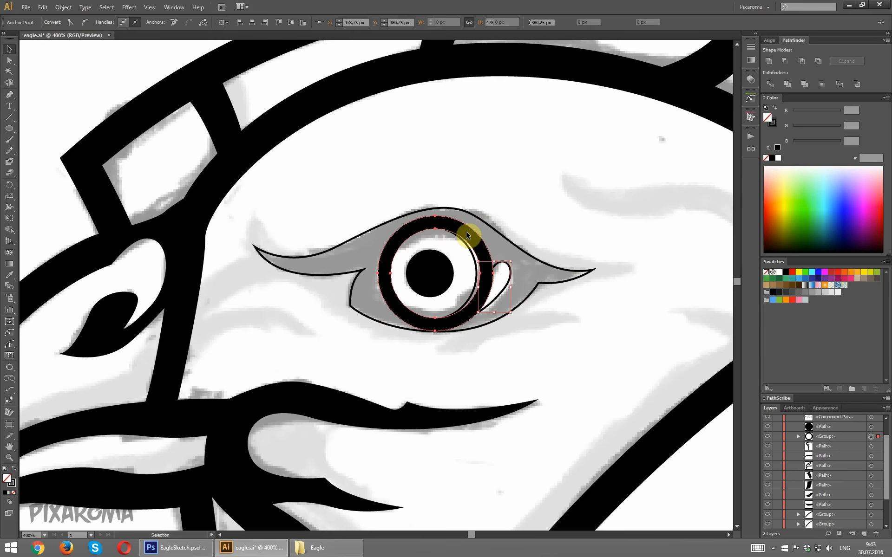
shift+click(509, 265)
click(786, 64)
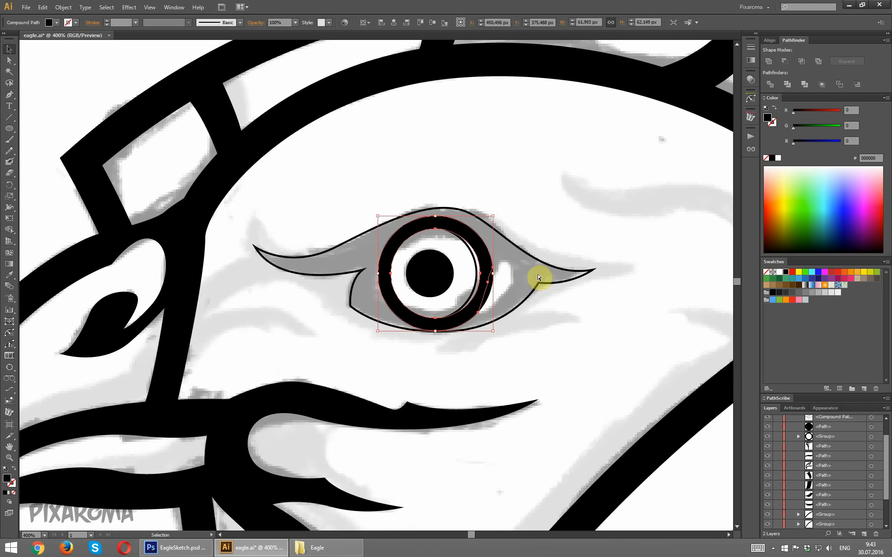
key(ctrl+z)
Subtract the teardrop highlight from the eye outline with Minus Front, make the eye shape solid black, and deselect it
click(859, 84)
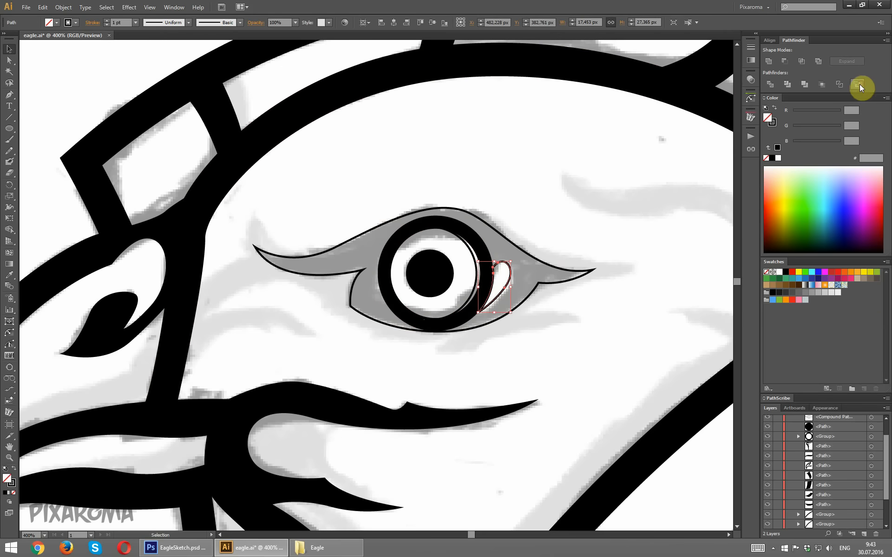
shift+click(552, 268)
click(785, 60)
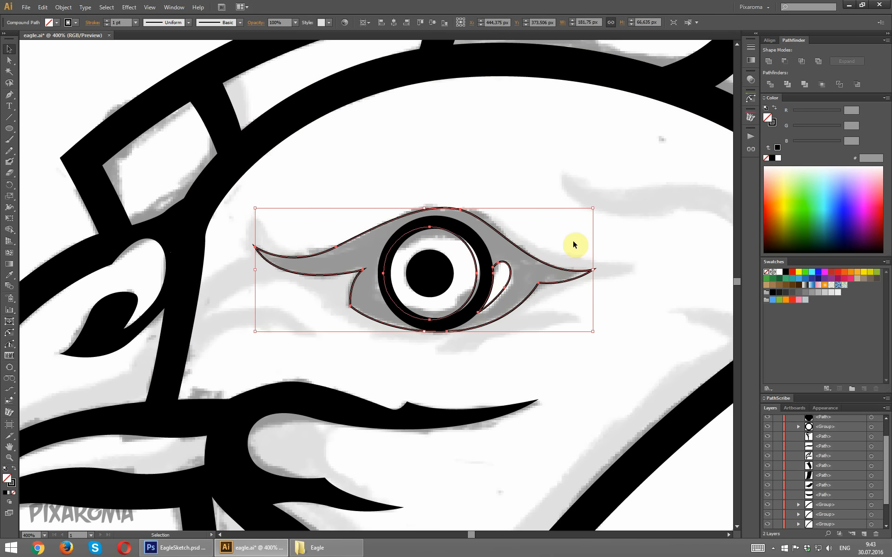
click(587, 213)
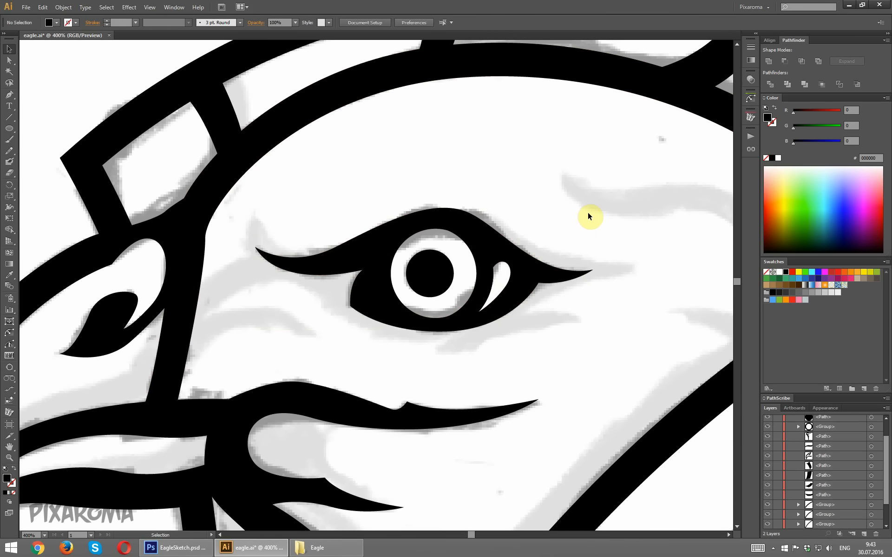
Examine the finished eye up close and within the whole eagle-head shield
key(ctrl+minus)
key(ctrl+minus)
key(ctrl+minus)
key(ctrl+minus)
key(ctrl+minus)
key(ctrl+minus)
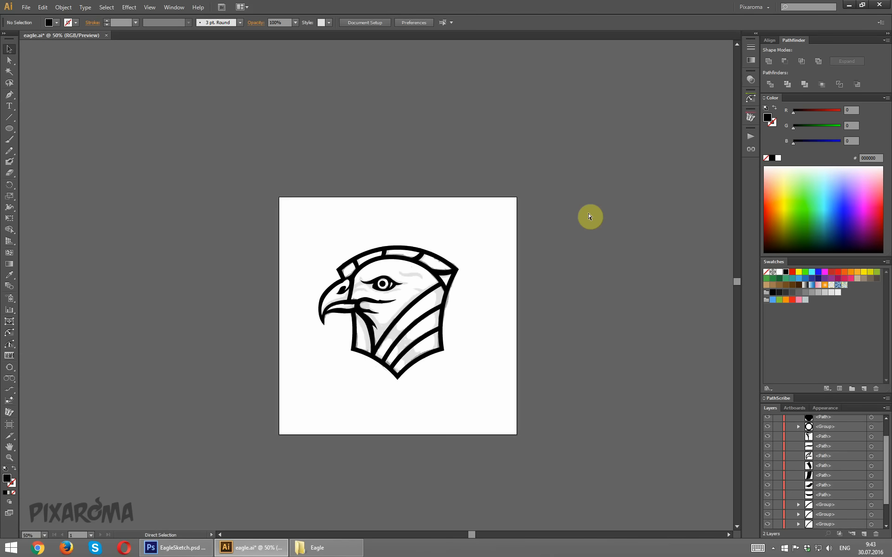
key(ctrl+plus)
key(ctrl+plus)
key(ctrl+plus)
key(ctrl+plus)
key(ctrl+plus)
key(ctrl+plus)
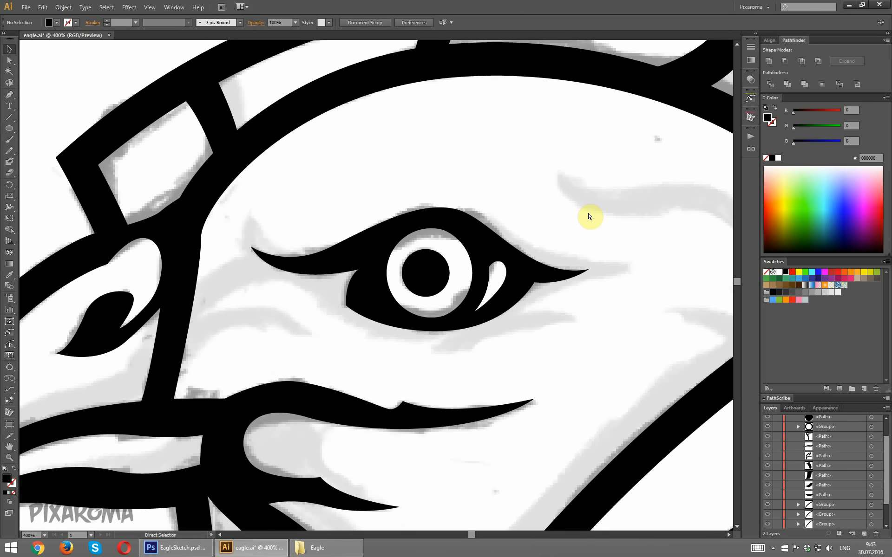
key(ctrl+minus)
key(ctrl+plus)
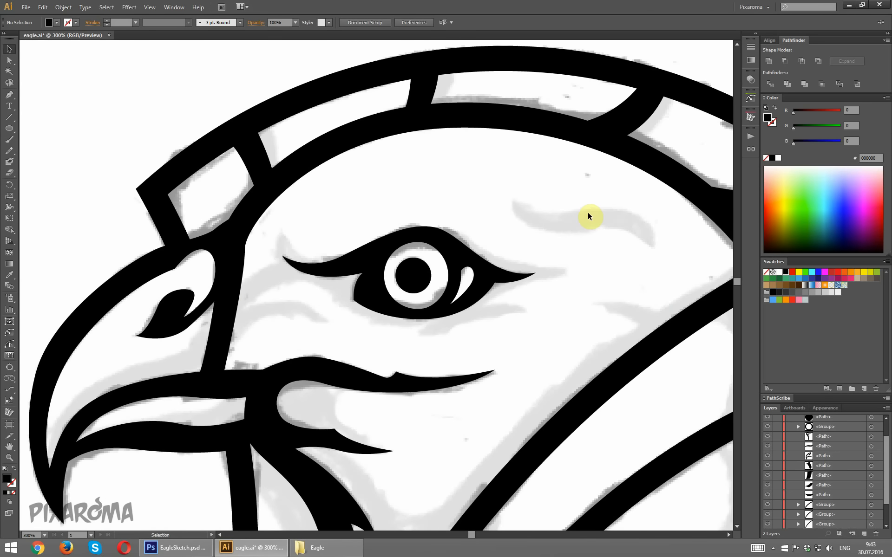
drag(510, 214, 405, 130)
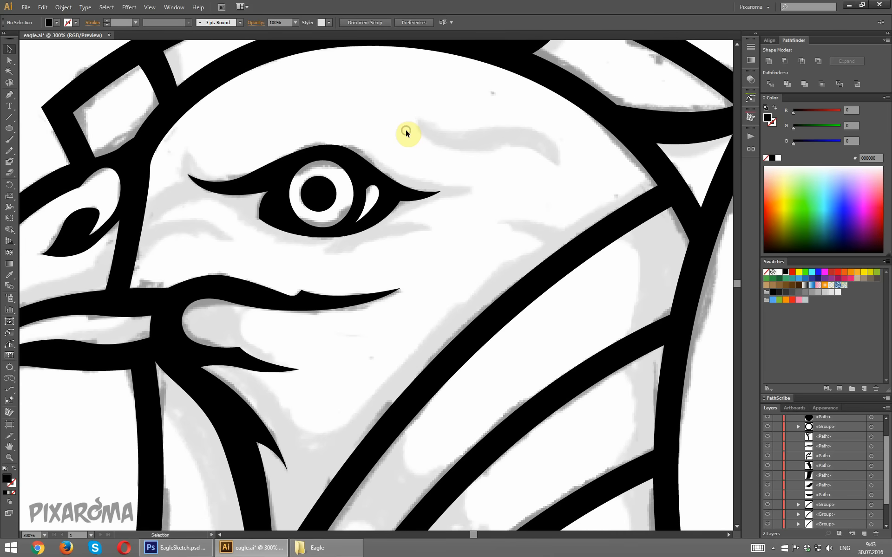
key(ctrl+0)
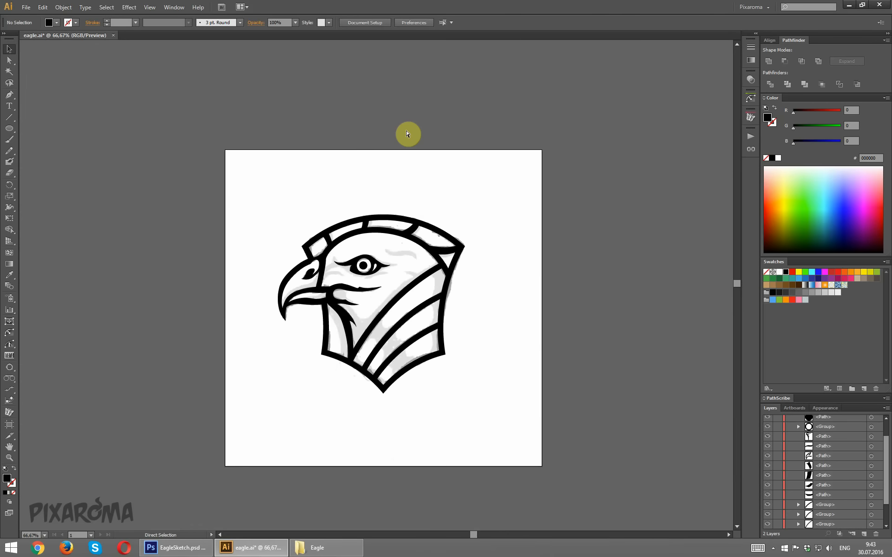
key(ctrl+plus)
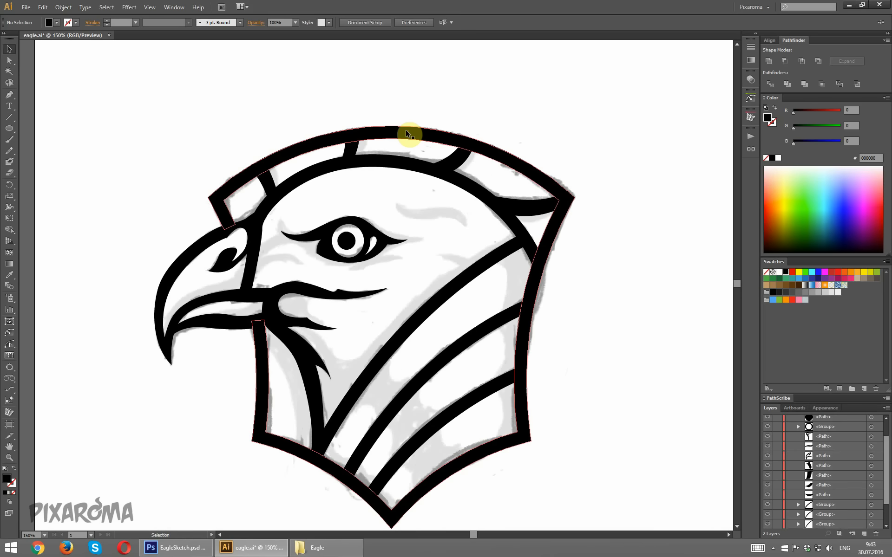
Hide the sketch on Layer 1, select all the black artwork, and merge it with Unite
scroll(406, 129, down, 1)
scroll(836, 474, down, 3)
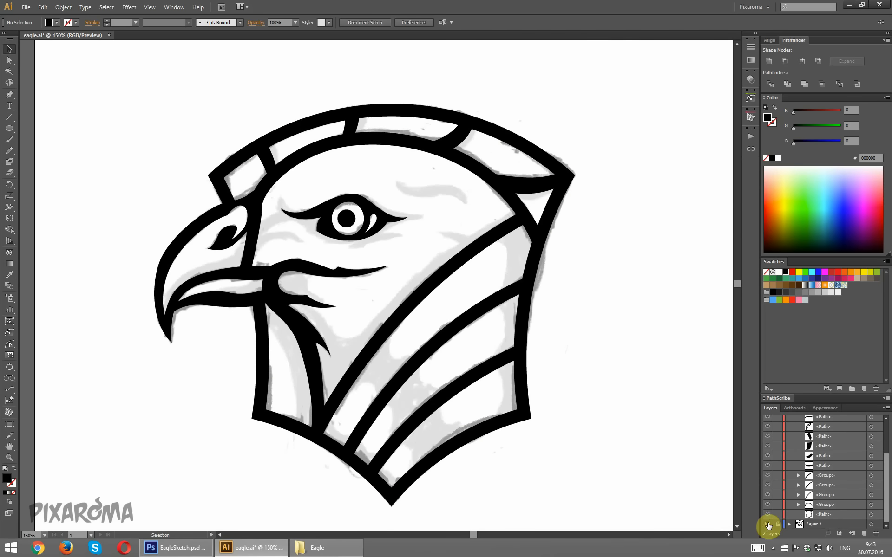
click(768, 525)
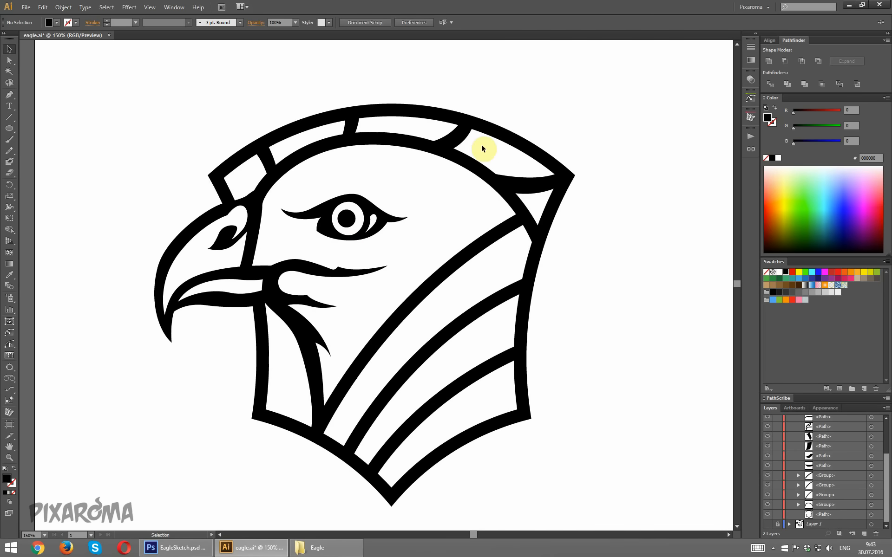
key(ctrl+a)
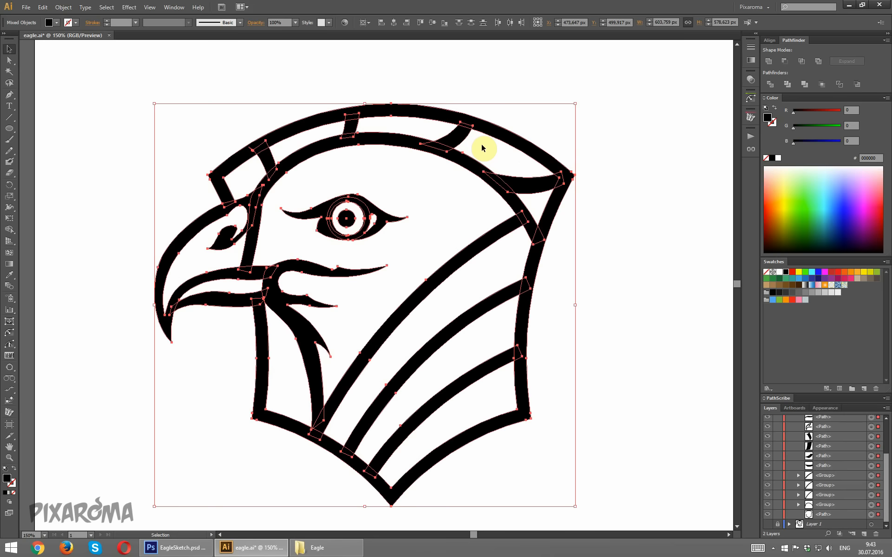
click(769, 62)
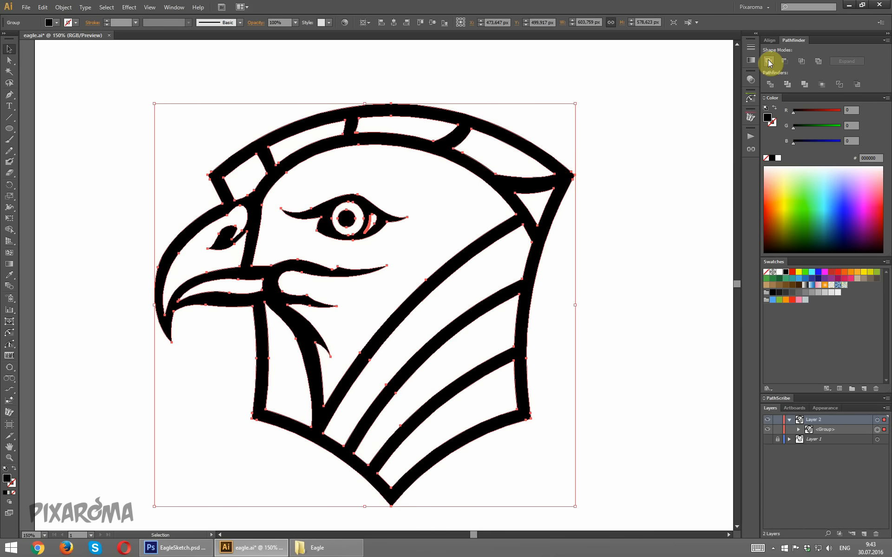
Remove the excess anchor points along the inner edge of the teardrop highlight in the eye, and deselect the artwork
scroll(328, 258, up, 3)
key(a)
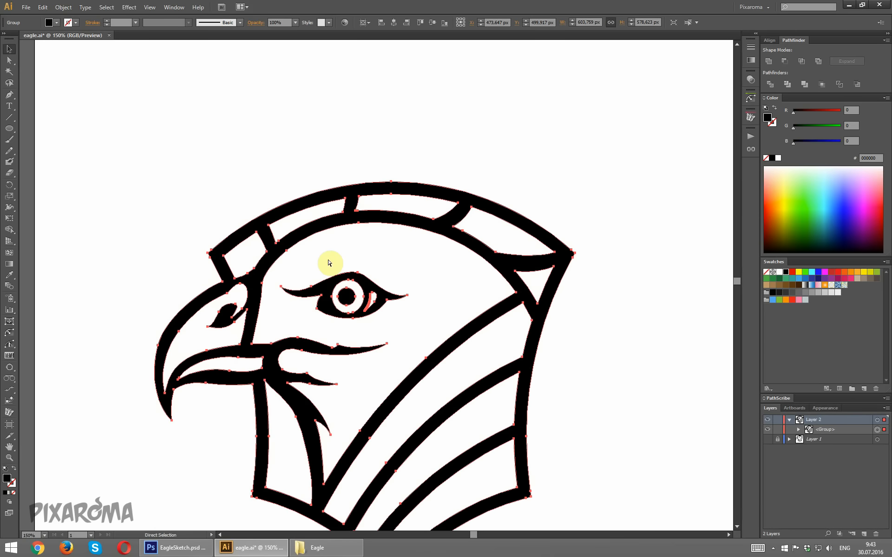
scroll(329, 264, up, 3)
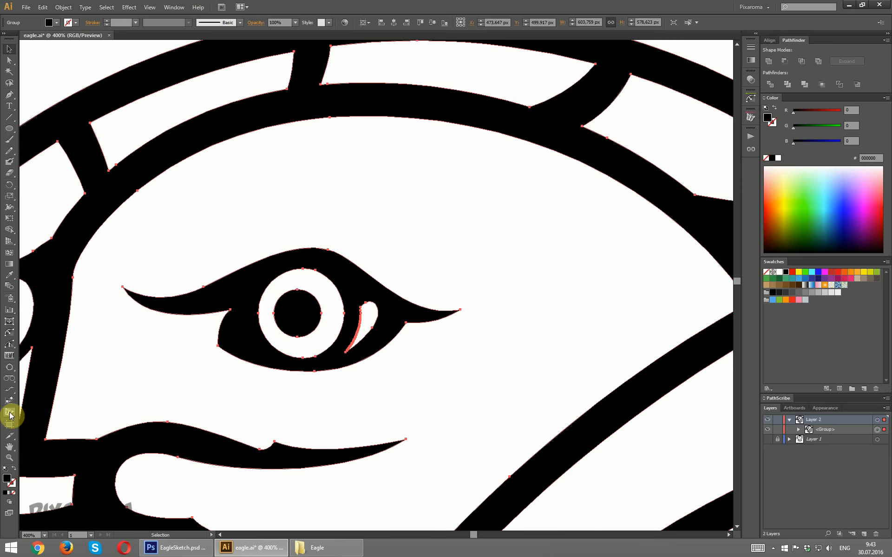
drag(39, 348, 44, 367)
click(8, 49)
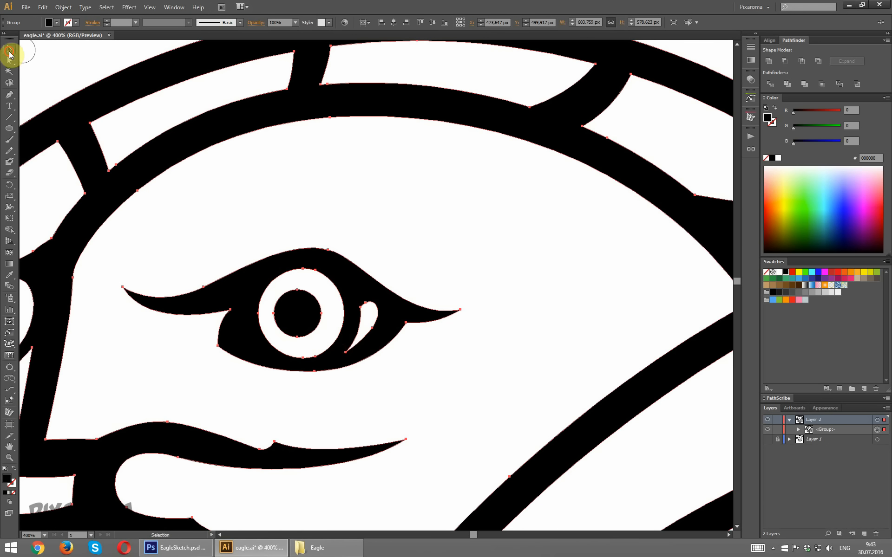
click(451, 249)
Turn the united eagle artwork into a single compound path and deselect it
key(ctrl+minus)
key(ctrl+minus)
key(ctrl+minus)
scroll(450, 250, down, 2)
click(450, 290)
click(64, 7)
click(205, 289)
click(9, 61)
click(458, 117)
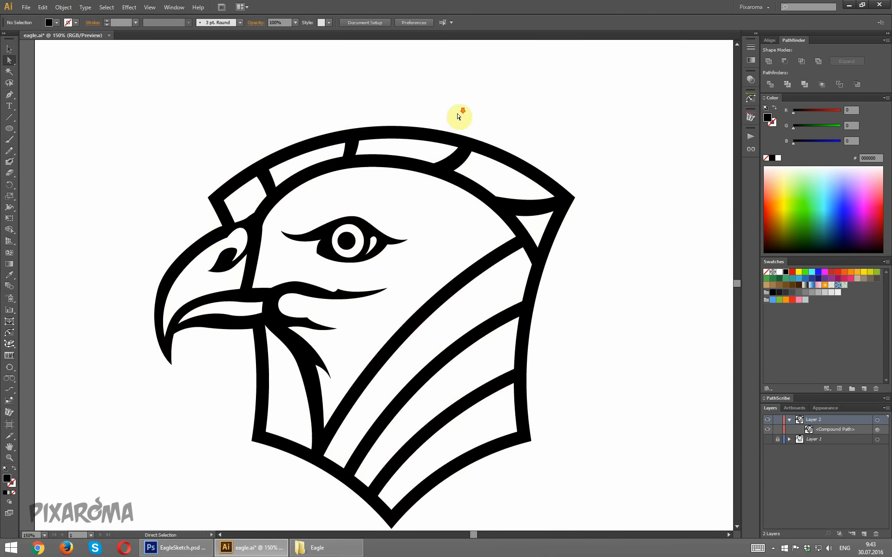
Smooth the underside of the upper mouth stroke behind the beak by moving its anchor slightly and adjusting its direction handles
scroll(454, 99, down, 1)
key(ctrl+plus)
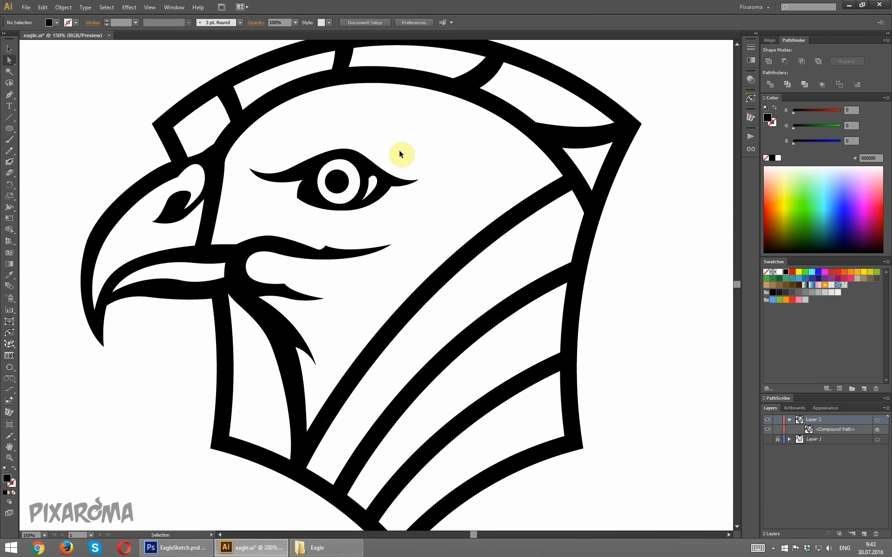
key(ctrl+plus)
click(237, 242)
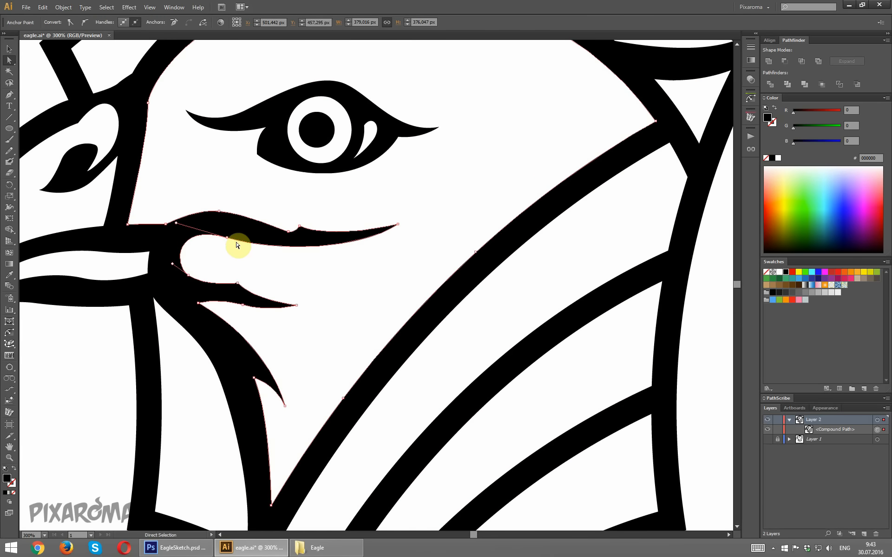
drag(226, 238, 221, 245)
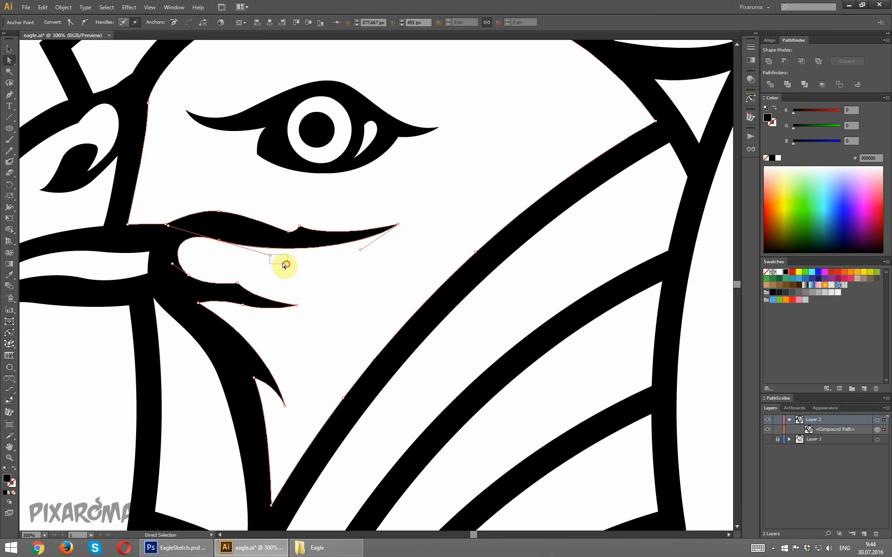
drag(283, 266, 282, 263)
click(268, 247)
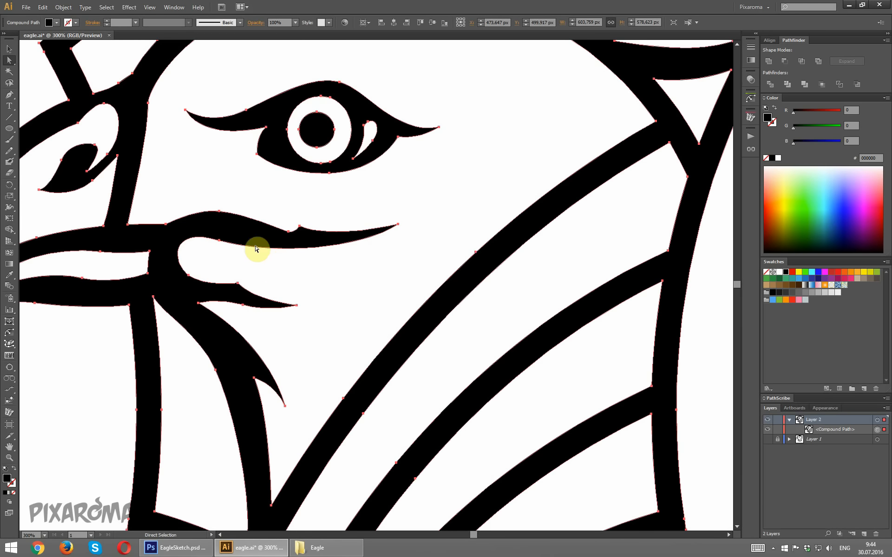
click(220, 241)
Reshape the white beak opening by moving its lower rear corner and lower middle anchor and adjusting the curve, then deselect it
drag(272, 259, 492, 227)
click(304, 272)
click(357, 214)
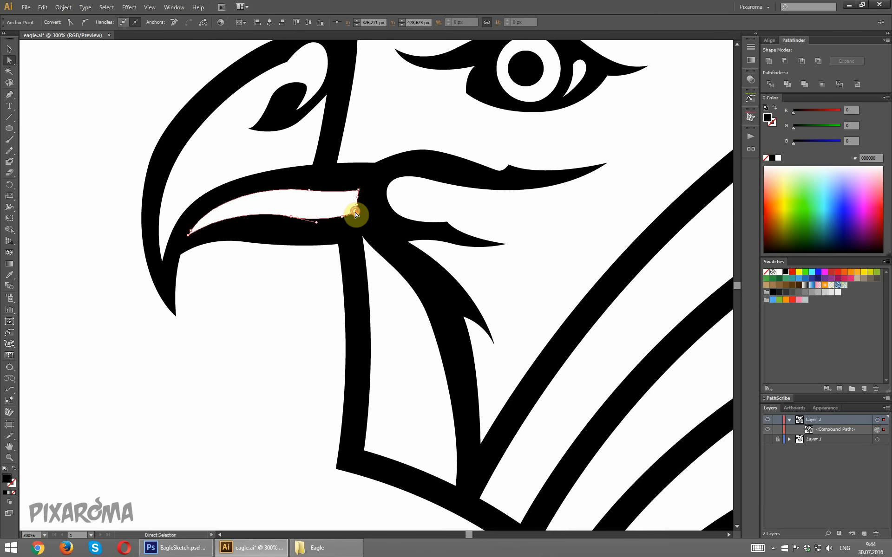
drag(356, 214, 353, 217)
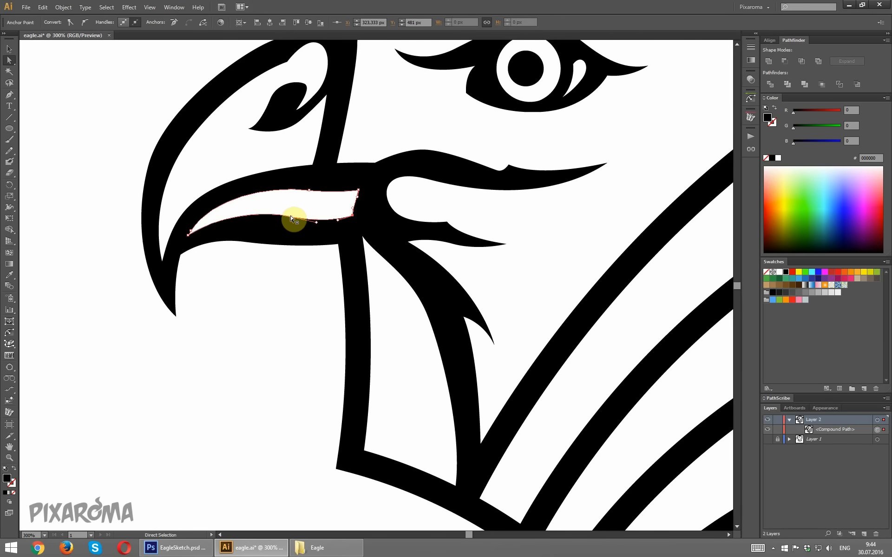
drag(291, 216, 285, 217)
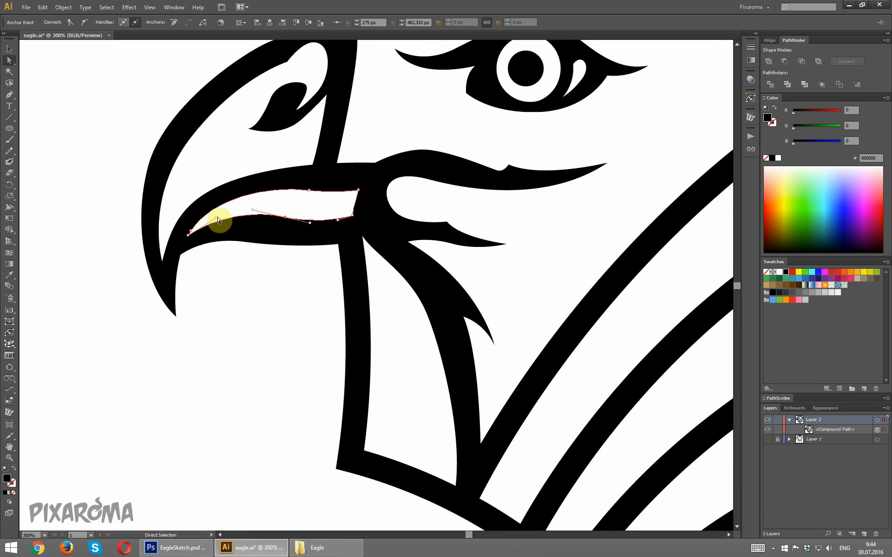
drag(218, 220, 213, 216)
click(230, 313)
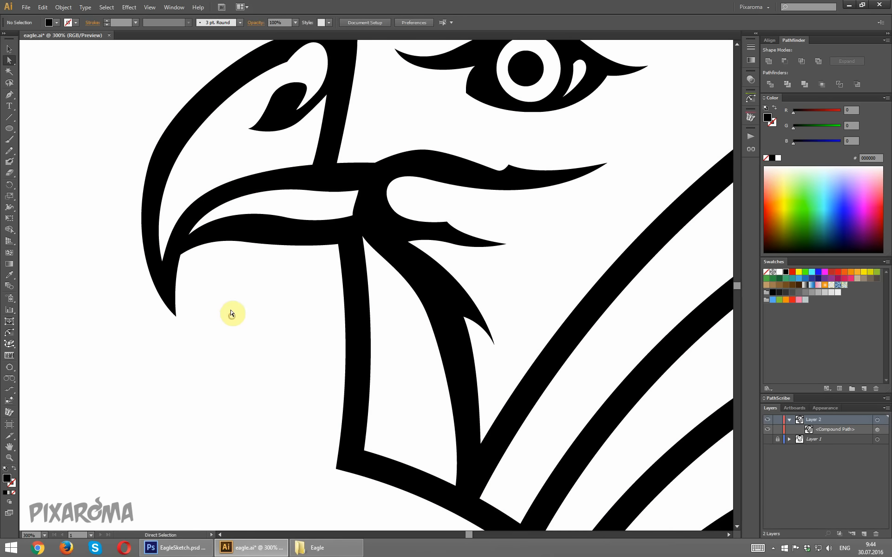
Move the top anchor of the white curve above the nostril down by about 2.33 px, and deselect it
scroll(194, 295, up, 5)
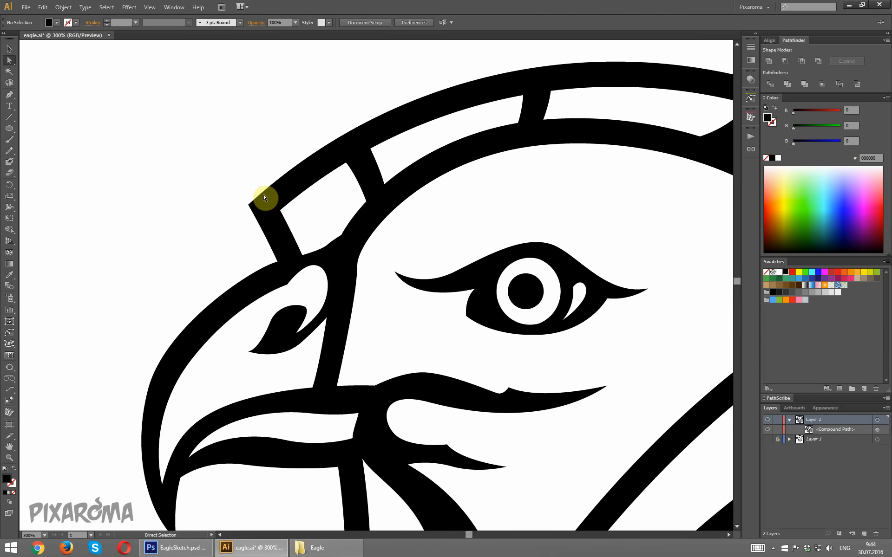
scroll(279, 223, down, 2)
click(314, 176)
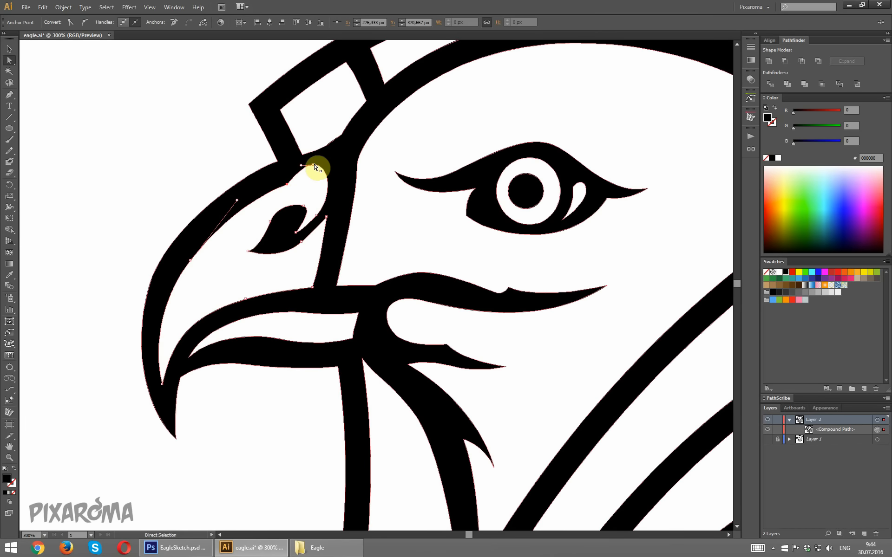
click(313, 168)
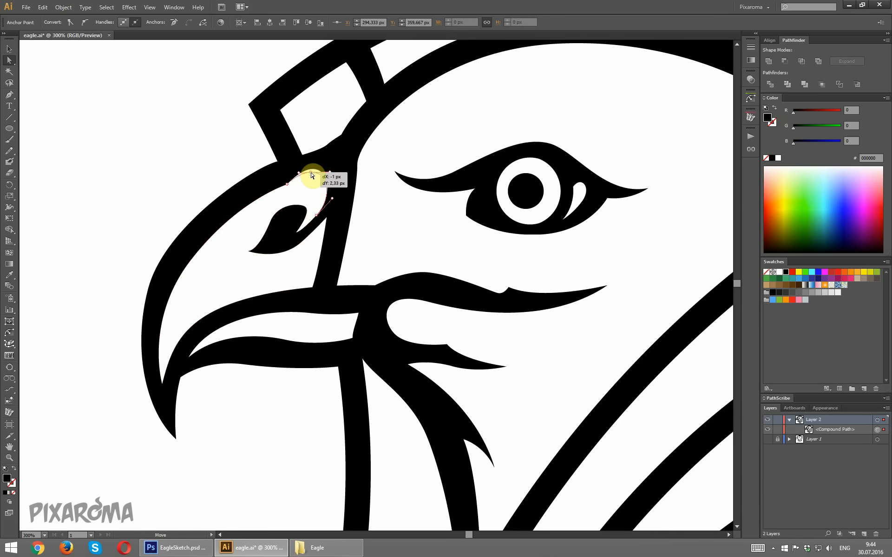
click(208, 137)
Extend the eye outline's rear tip slightly, adjust the curve beneath its front corner, and deselect the artwork
key(ctrl+minus)
key(ctrl+minus)
key(ctrl+minus)
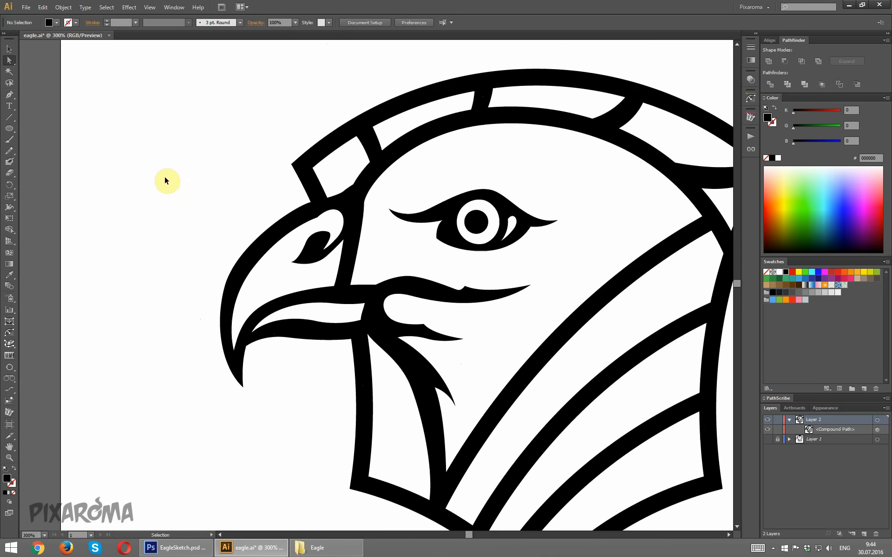
drag(282, 189, 197, 160)
key(ctrl+plus)
key(ctrl+plus)
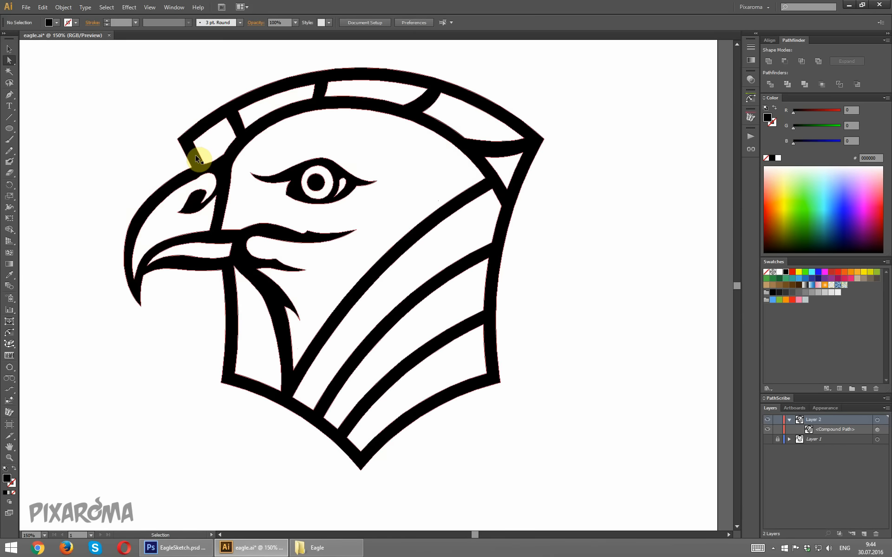
scroll(325, 195, up, 3)
click(377, 272)
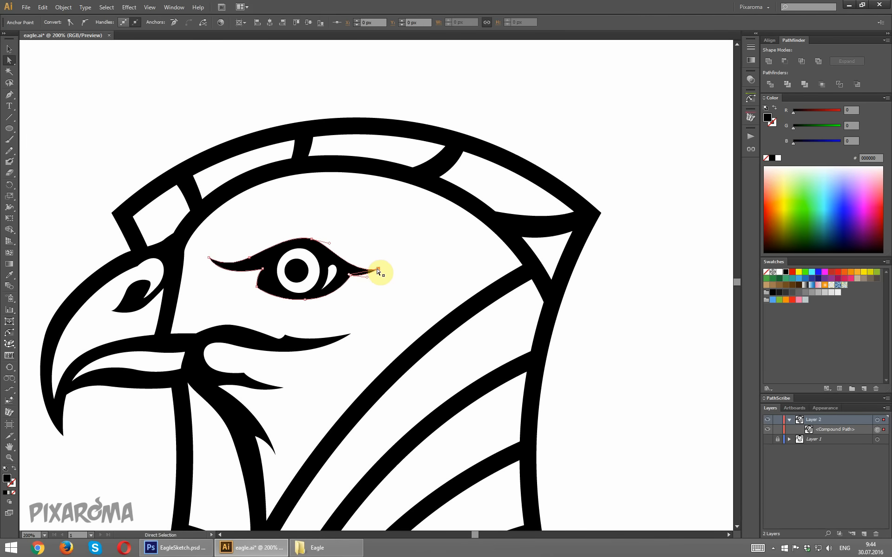
drag(381, 269, 381, 268)
click(263, 269)
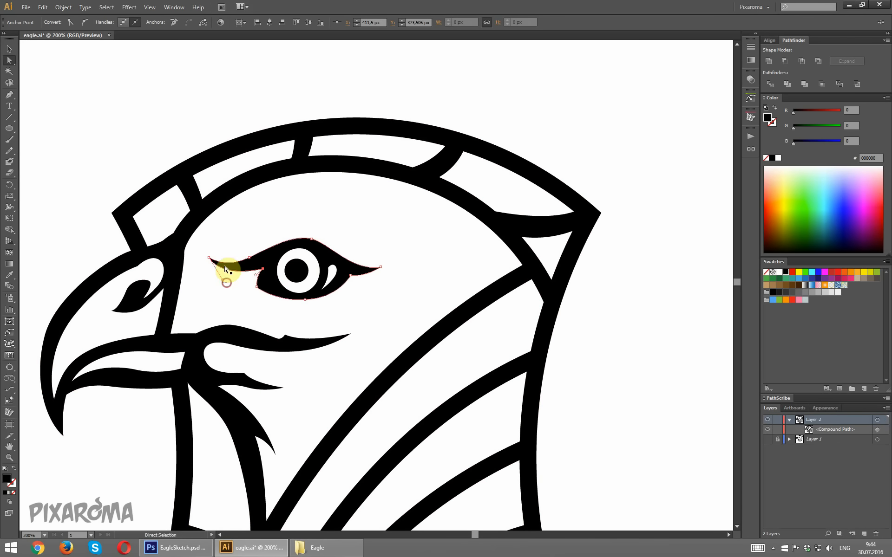
click(209, 258)
click(229, 283)
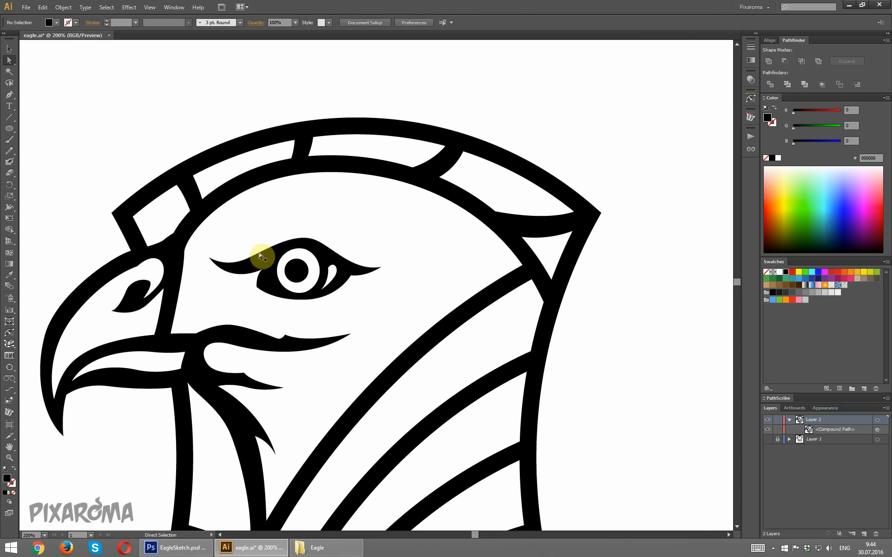
Reshape the upper eye outline between its front corner and its peak by adjusting the direction handle, and deselect it
click(274, 251)
click(270, 245)
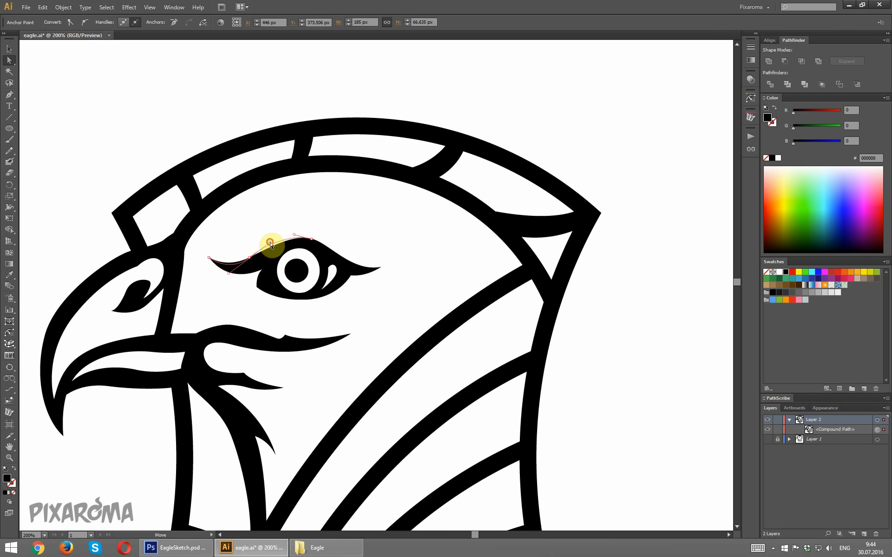
drag(271, 245, 277, 244)
click(360, 182)
Move the top anchor of the upper mouth stroke down by about 2 px, and deselect it
key(ctrl+minus)
key(ctrl+minus)
key(ctrl+minus)
key(ctrl+minus)
key(ctrl+minus)
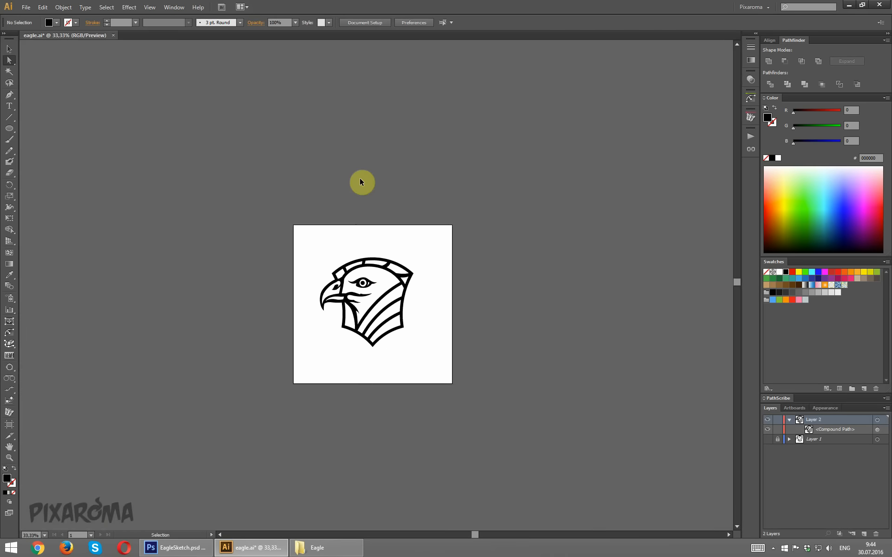
key(ctrl+plus)
key(ctrl+plus)
key(ctrl+plus)
key(ctrl+plus)
scroll(355, 175, down, 3)
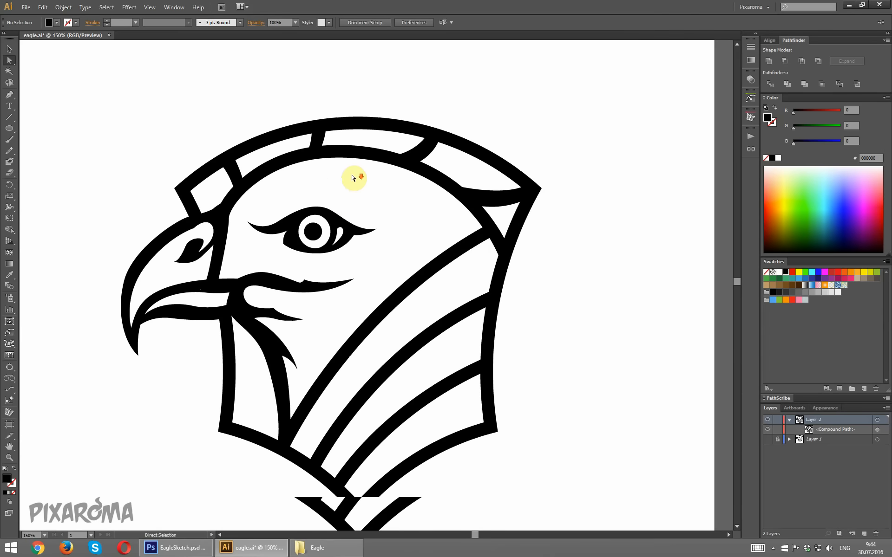
key(ctrl+plus)
key(ctrl+plus)
drag(205, 169, 384, 145)
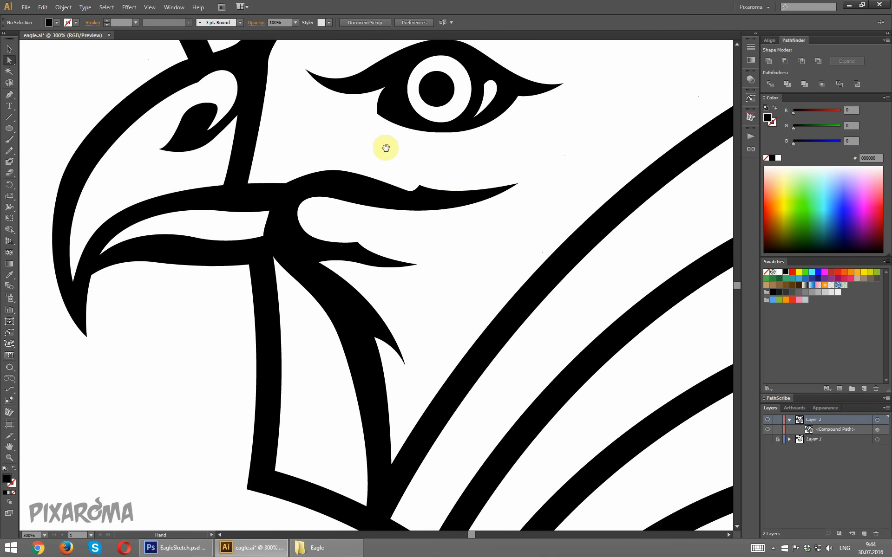
click(341, 173)
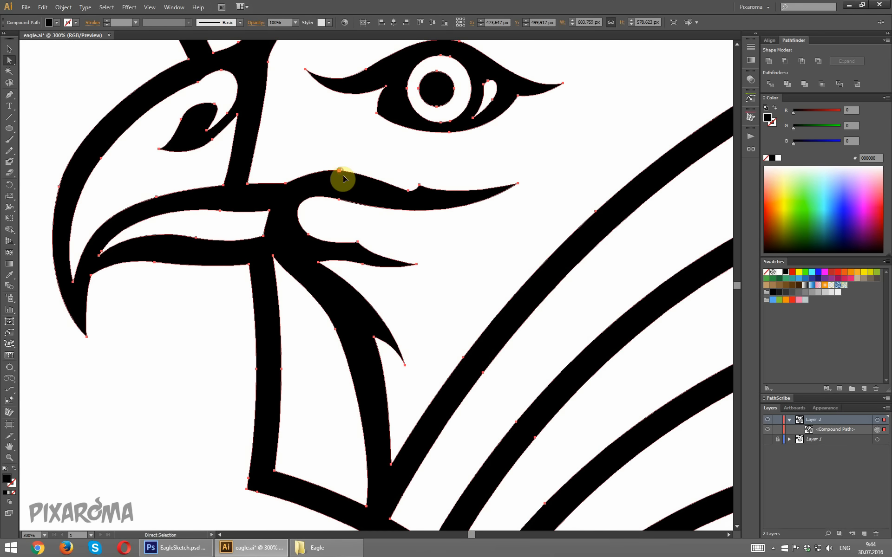
drag(344, 178, 343, 178)
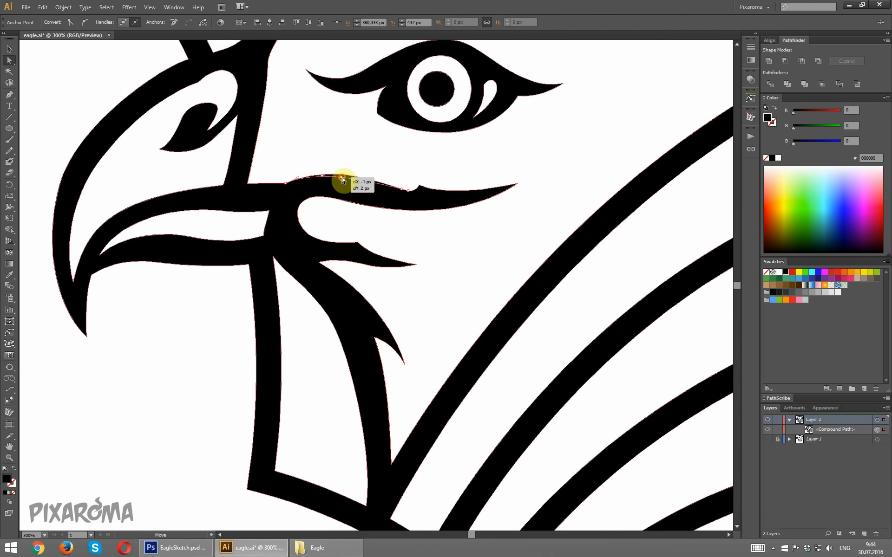
click(349, 145)
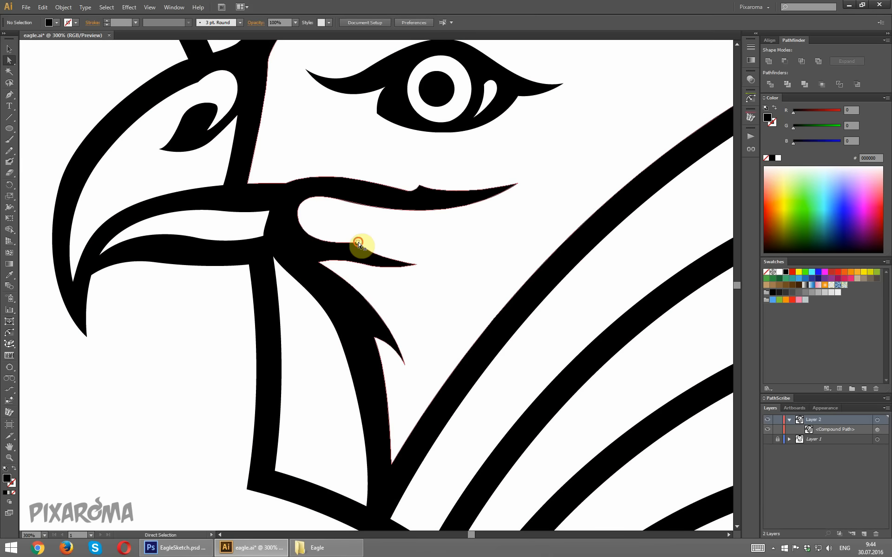
Raise the pointed corner of the lower mouth stroke, adjust the white curve leading into it, and deselect the artwork
mouse_move(358, 242)
mouse_down()
mouse_move(360, 228)
mouse_move(371, 246)
mouse_move(361, 253)
mouse_up()
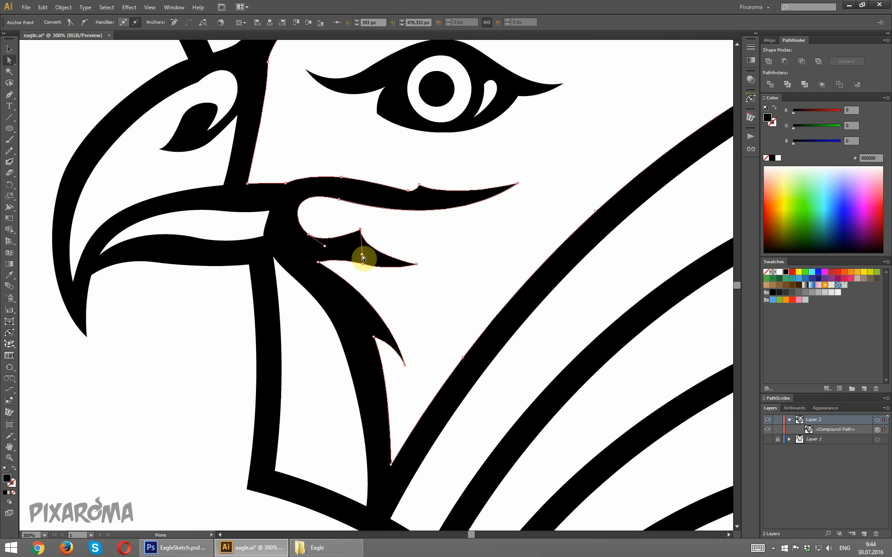
ctrl+click(332, 248)
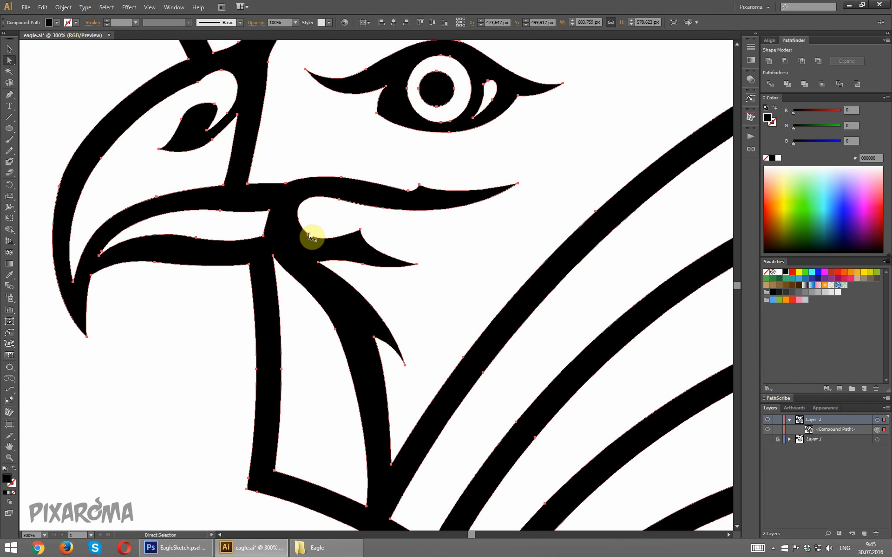
click(310, 235)
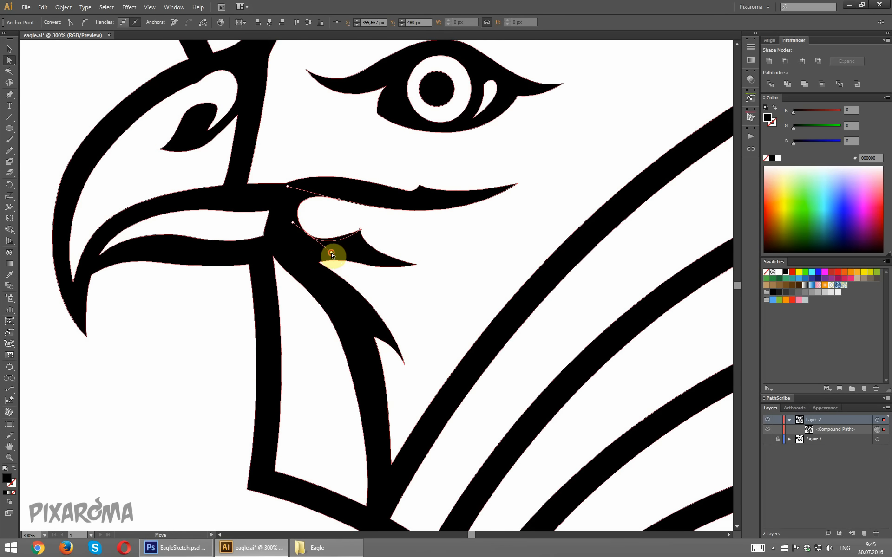
click(422, 243)
Show the sketch on Layer 1 and add a new layer between it and Layer 2, with Layer 2 collapsed and locked
key(ctrl+minus)
key(ctrl+minus)
key(ctrl+minus)
key(ctrl+minus)
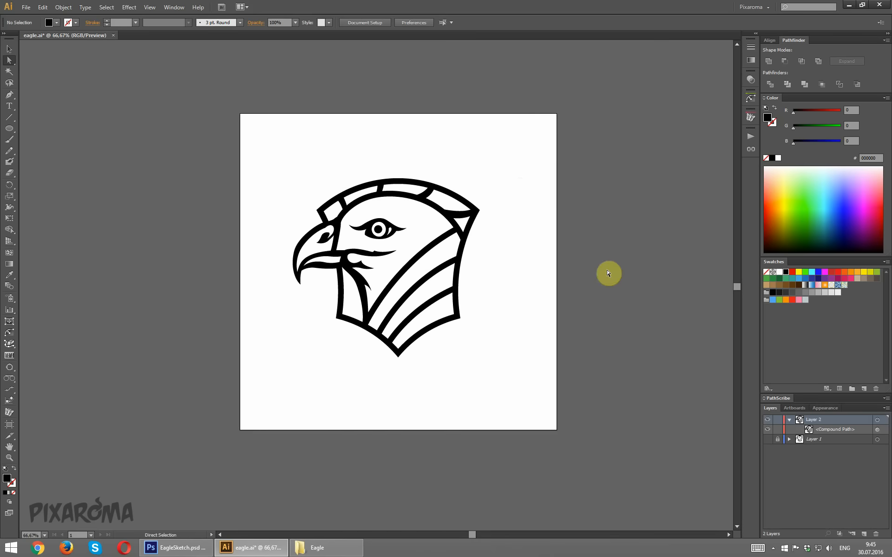
scroll(532, 226, down, 2)
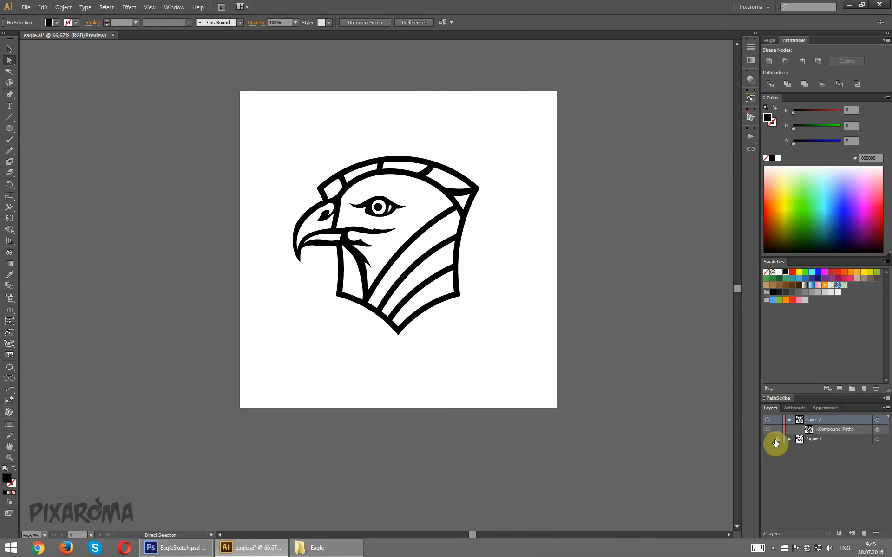
click(770, 440)
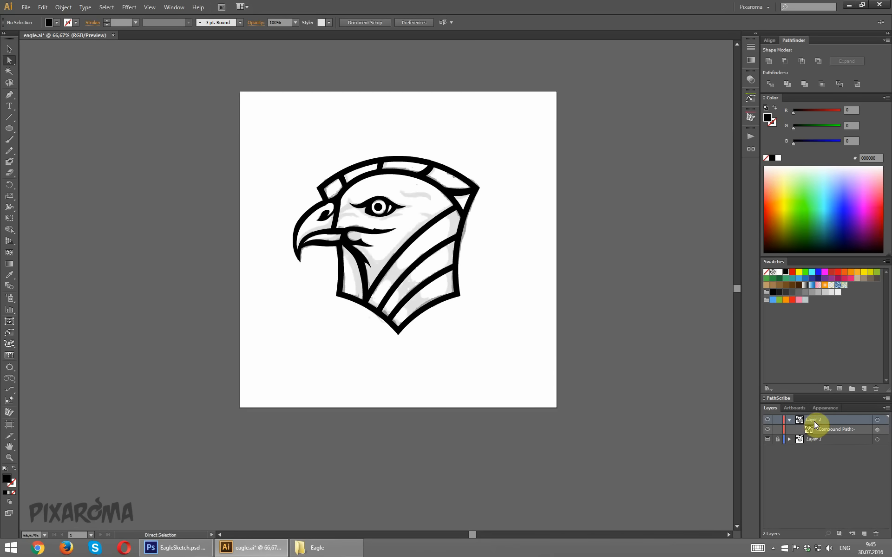
click(789, 420)
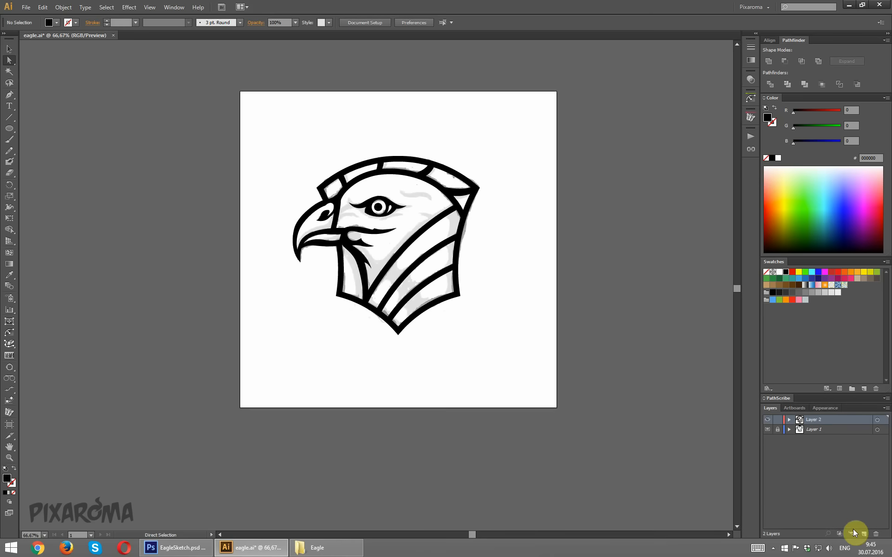
click(863, 533)
drag(821, 421, 824, 432)
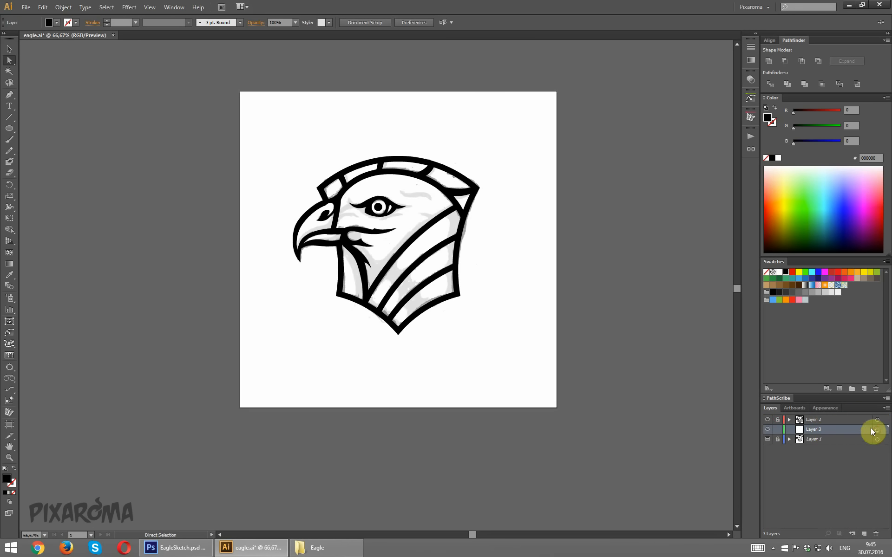
Deselect everything and set the fill color to the gray swatch 999999 for the shading
key(ctrl+plus)
key(ctrl+plus)
key(ctrl+plus)
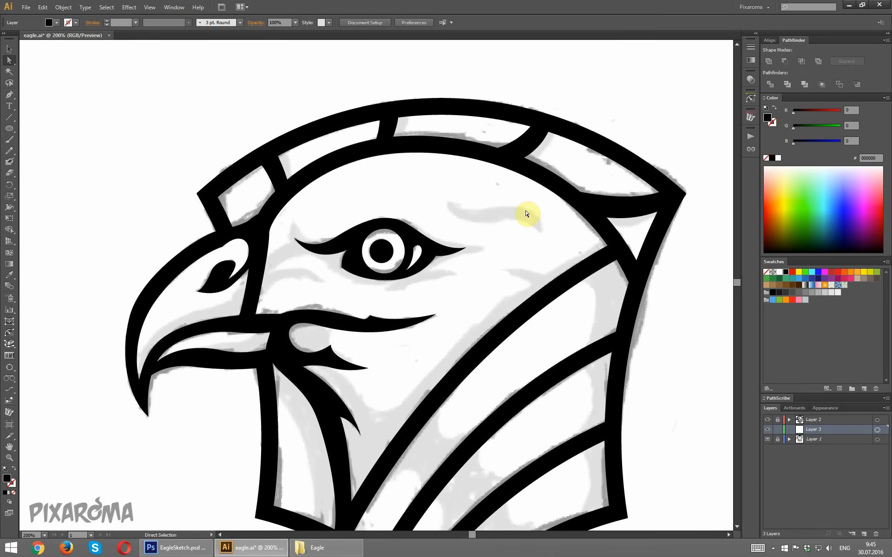
click(527, 212)
click(811, 293)
Start a Pen path on Layer 3 from the beak's rear line, tracing the pointed shadow above the brow into the black eye outline
click(11, 96)
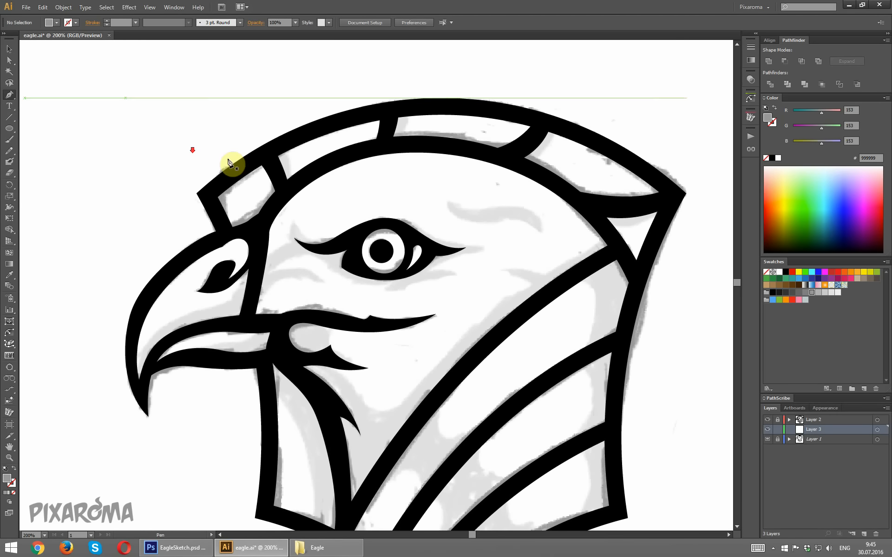
scroll(325, 149, down, 3)
key(ctrl+plus)
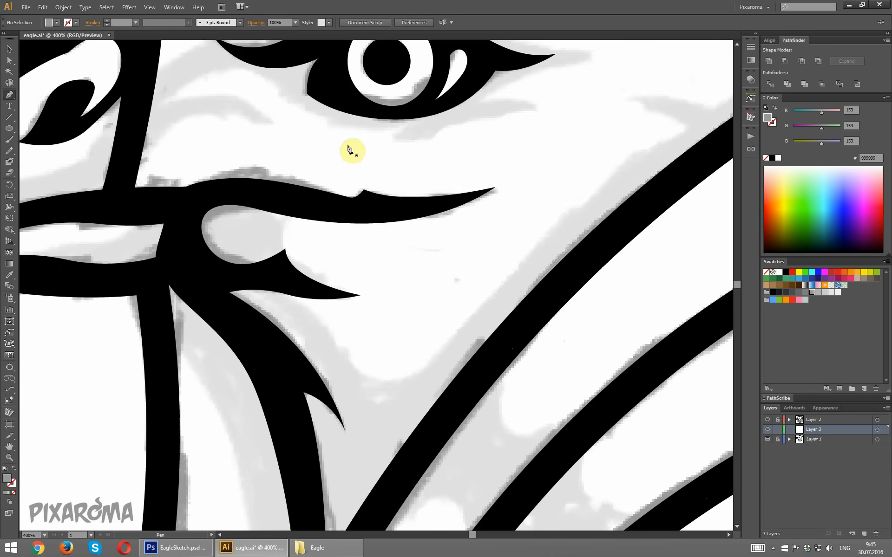
drag(221, 106, 300, 241)
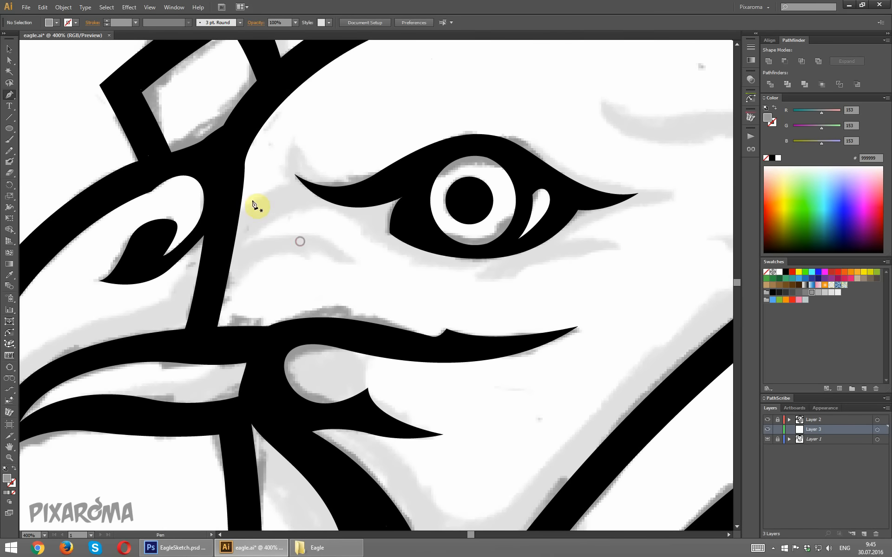
click(230, 221)
drag(312, 174, 315, 175)
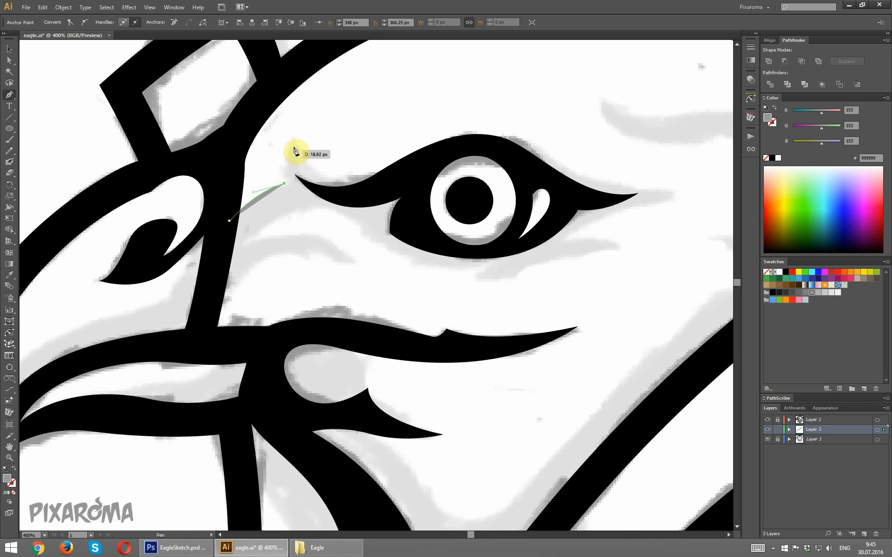
drag(305, 126, 294, 144)
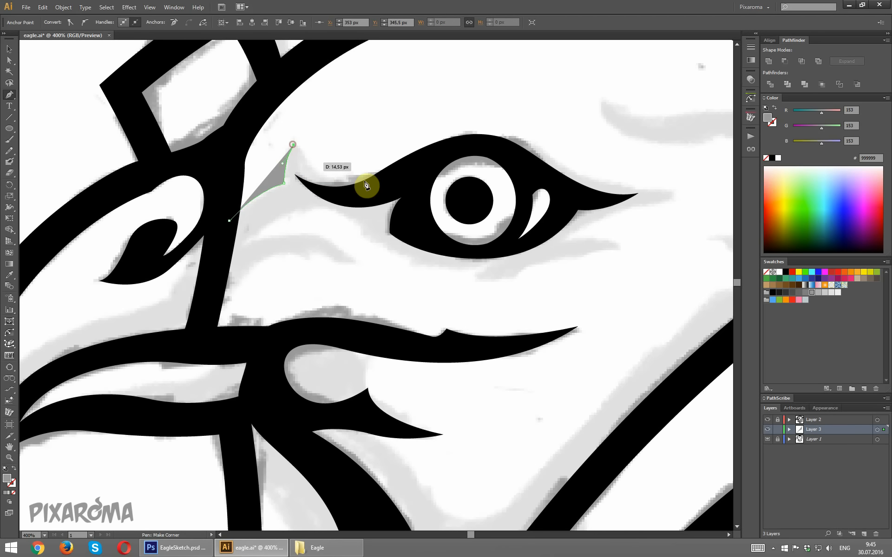
drag(388, 175, 449, 152)
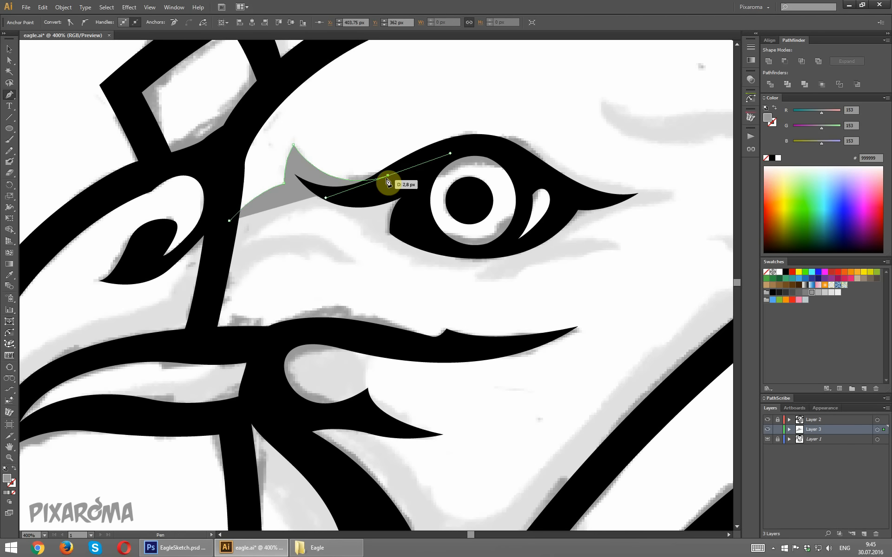
click(387, 176)
click(413, 178)
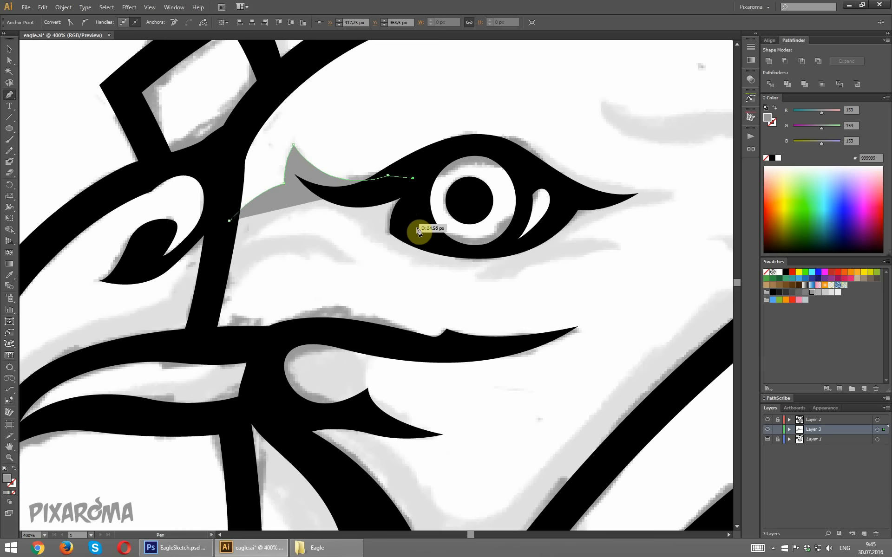
Continue the shading path inside the black eye outline, around the bottom and rear of the eye up to its upper edge
drag(447, 250, 448, 251)
drag(502, 251, 532, 245)
click(565, 214)
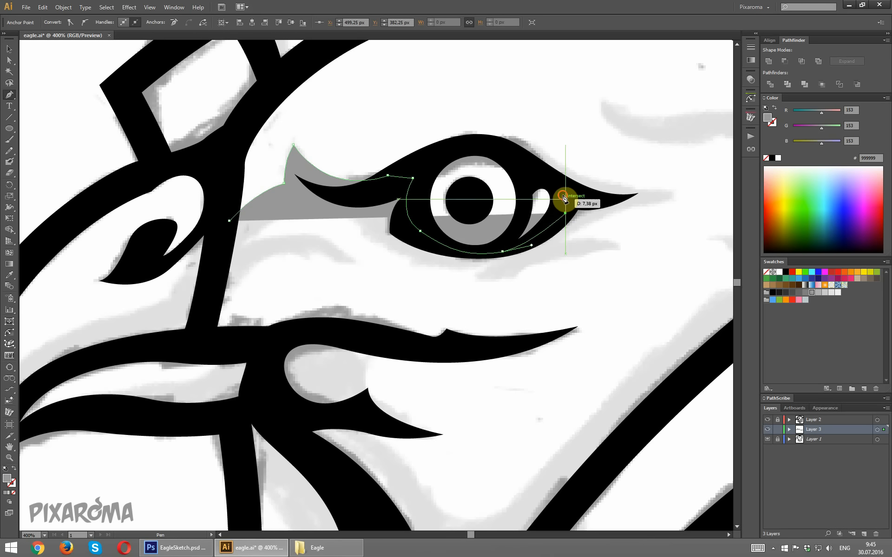
click(564, 196)
click(547, 175)
click(492, 139)
Extend the shading path along the eye's upper rear edge to a sharp point beyond its rear corner
drag(494, 142, 615, 190)
key(ctrl+z)
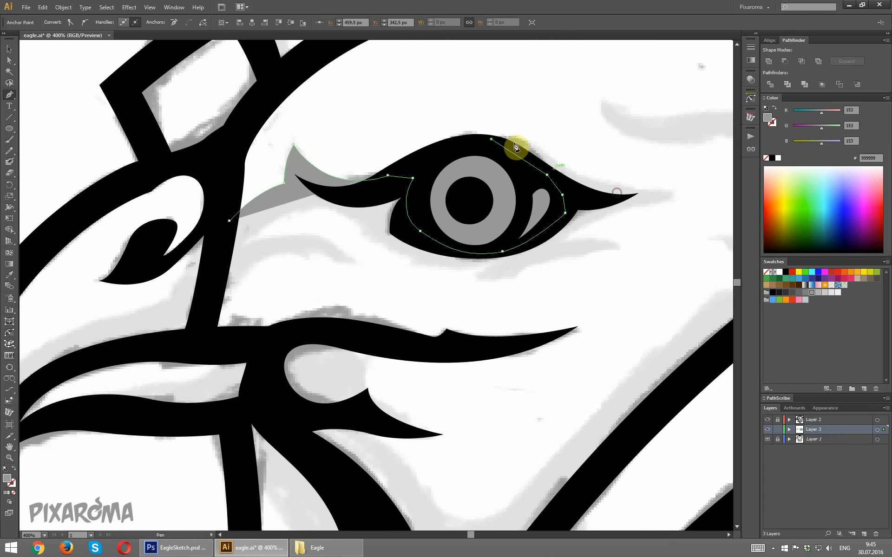
drag(544, 158, 604, 185)
key(ctrl+z)
drag(680, 188, 698, 178)
click(680, 189)
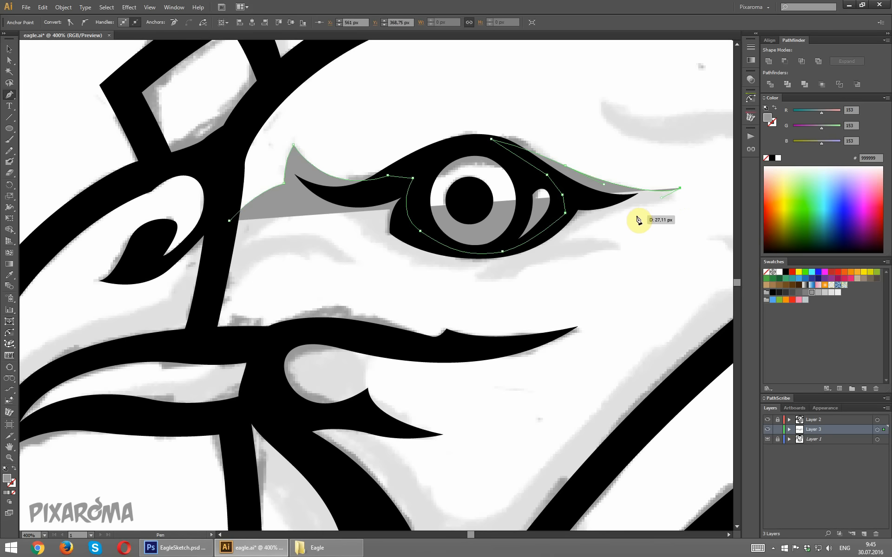
Switch the path to no fill with a gray stroke, and trace the pointed shadow edges below and behind the eye
key(slash)
drag(638, 210, 603, 215)
click(567, 237)
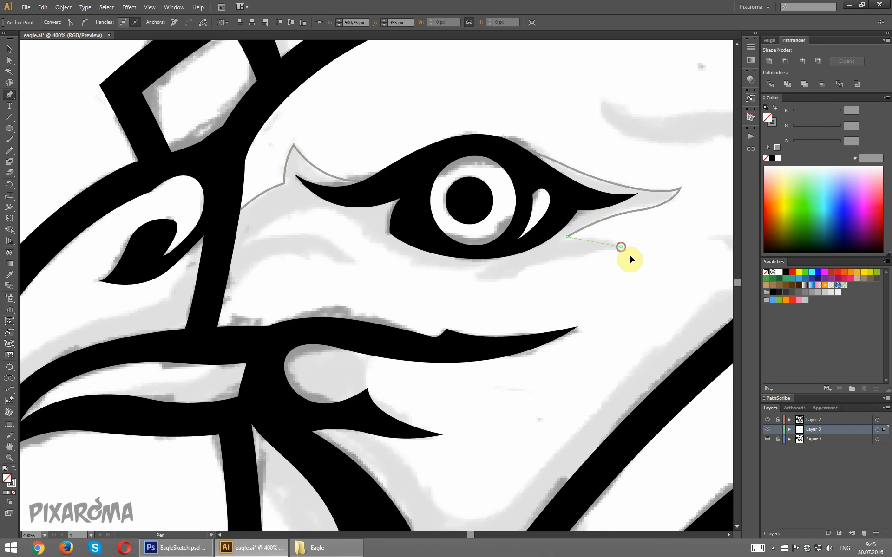
drag(631, 256, 639, 260)
click(621, 246)
drag(545, 259, 515, 280)
click(460, 281)
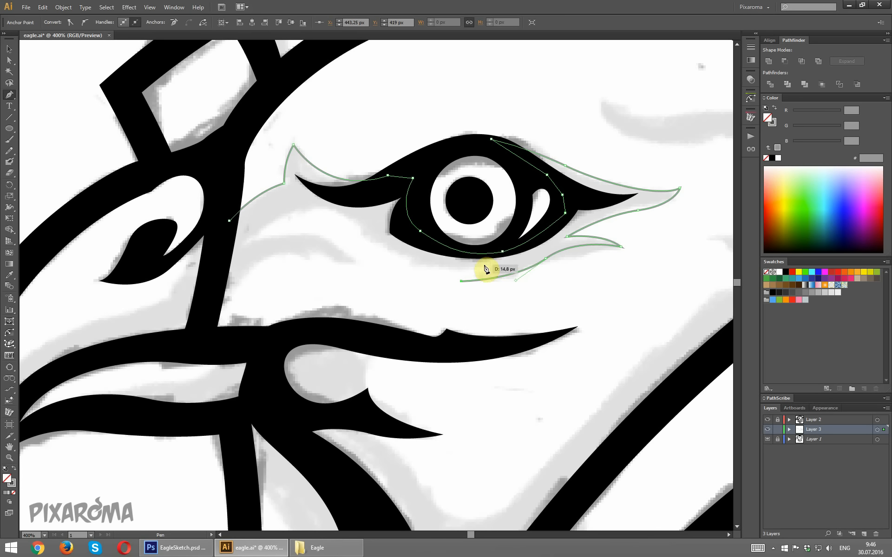
Continue the shading path from the small point below the eye along the under-eye shadow's lower edge to a sharp point near the beak
ctrl+click(472, 267)
drag(486, 269, 449, 270)
drag(377, 248, 339, 218)
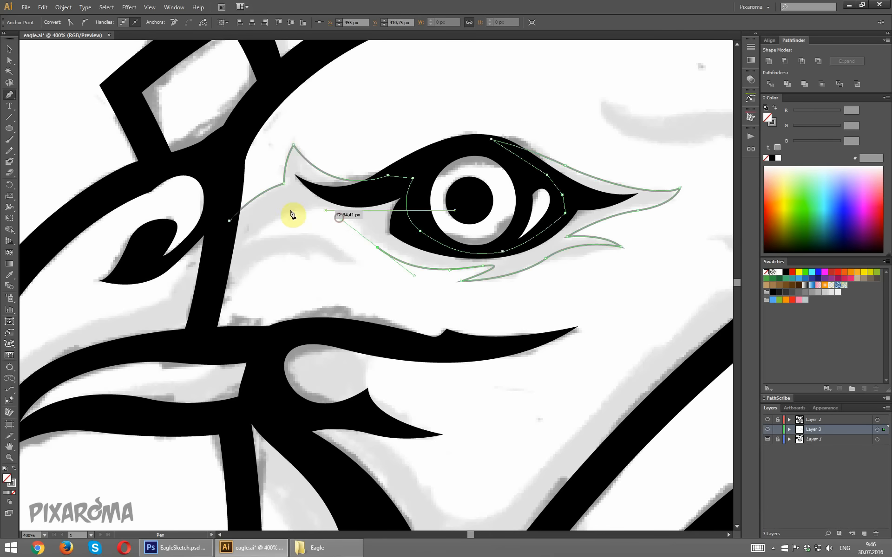
drag(249, 240, 195, 288)
drag(249, 239, 252, 236)
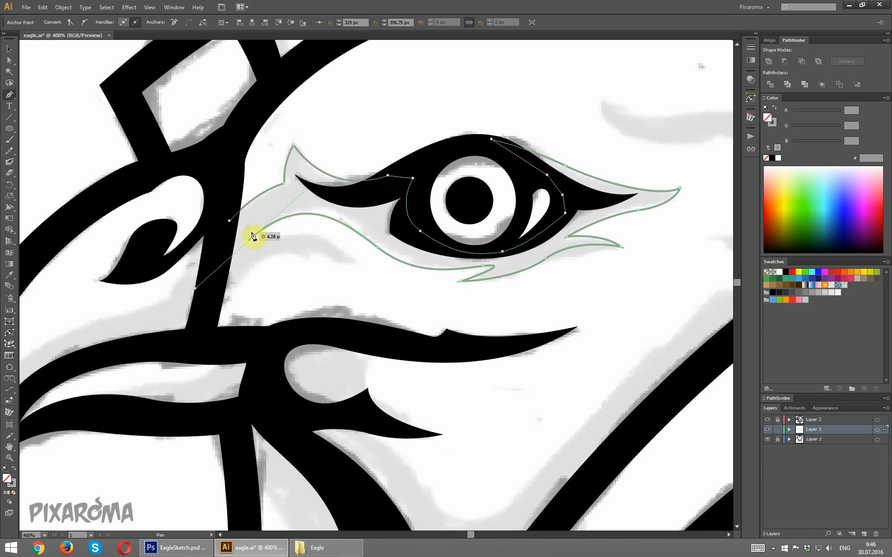
Trace the small pointed shadow stripe beneath the brow shading back to the beak's rear line, and close the path at its starting anchor
drag(316, 236, 239, 275)
click(362, 262)
click(311, 256)
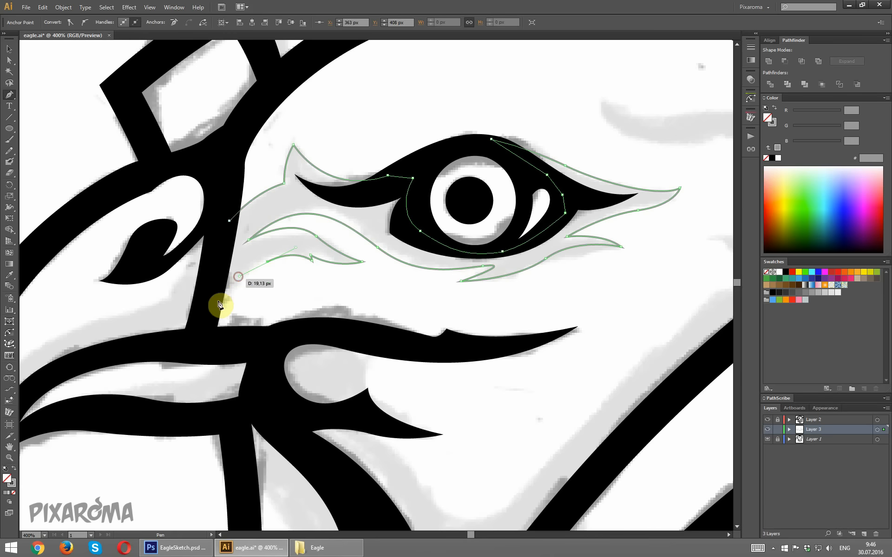
click(216, 305)
drag(216, 305, 253, 191)
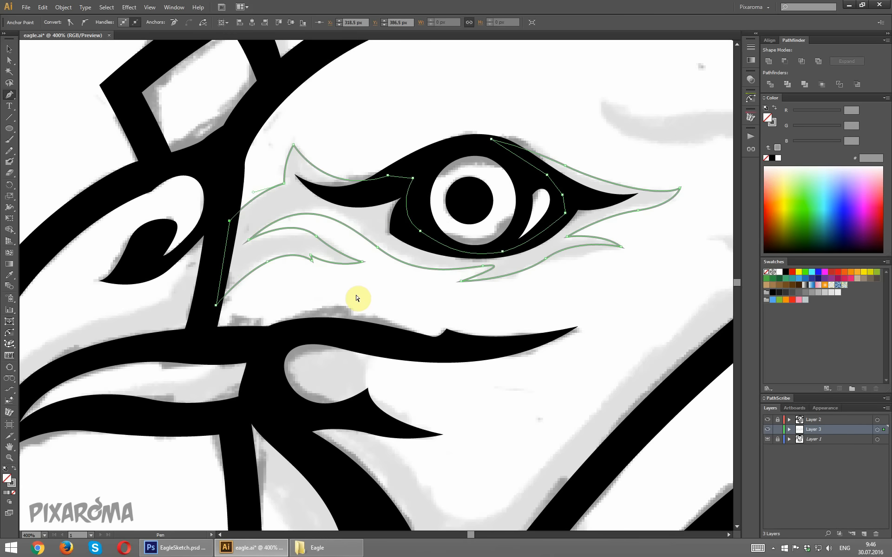
Swap the eye shading's fill and stroke to give it a solid gray fill with no stroke, and deselect it
key(shift+x)
ctrl+click(370, 292)
key(ctrl+minus)
key(ctrl+minus)
key(ctrl+minus)
key(ctrl+minus)
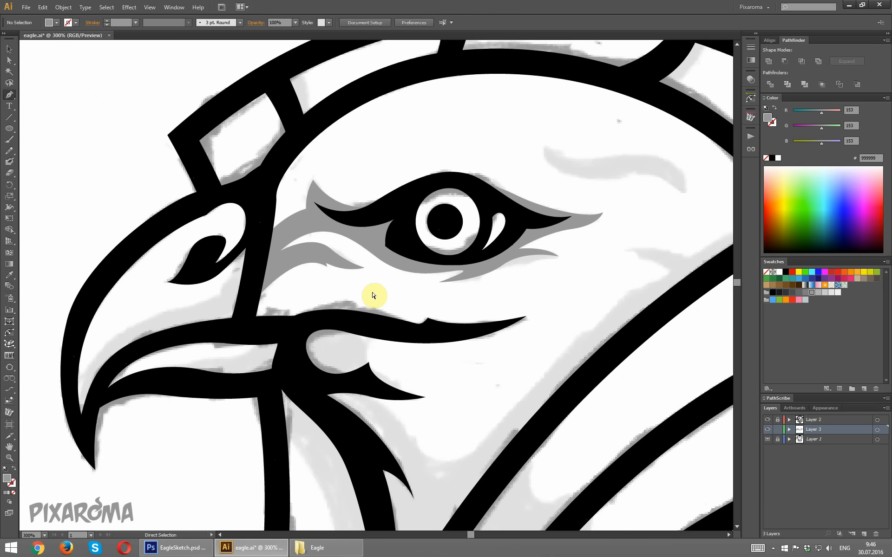
Start a gray-filled Pen shape over the wavy head shadow above and behind the eye, tracing its upper edge to the sharp rear tip
scroll(371, 297, down, 1)
scroll(372, 294, up, 4)
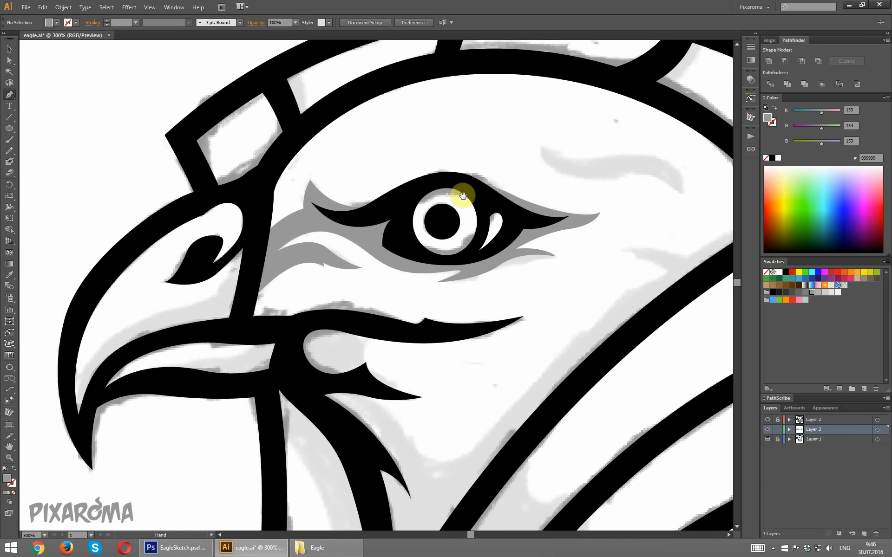
drag(463, 196, 331, 202)
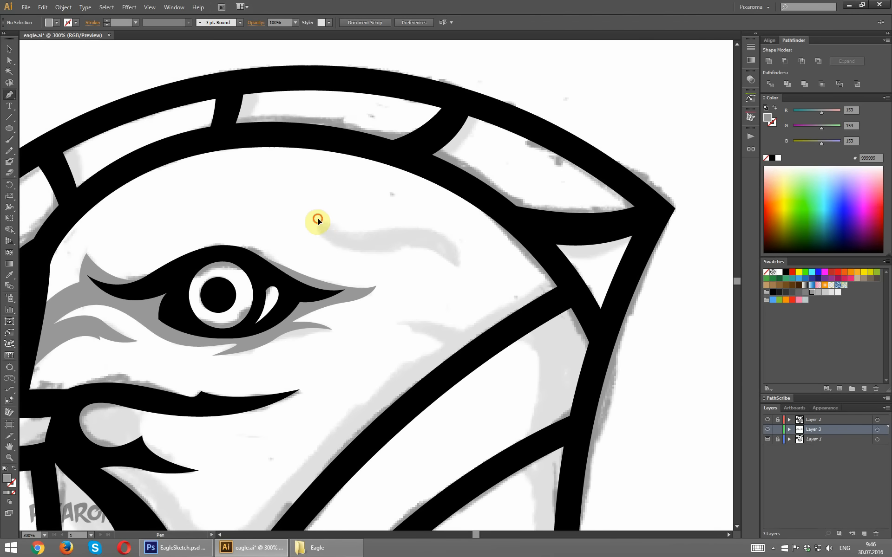
click(317, 219)
drag(408, 222, 409, 221)
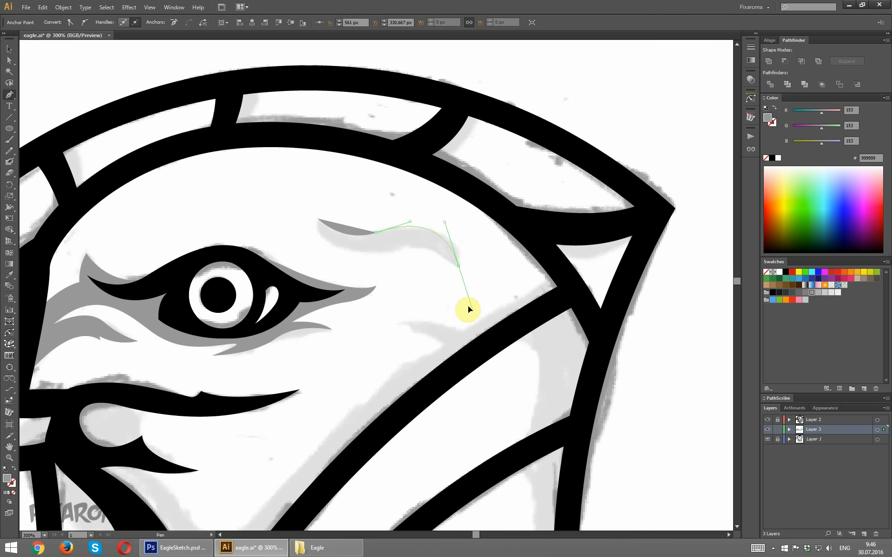
drag(467, 306, 468, 300)
click(457, 266)
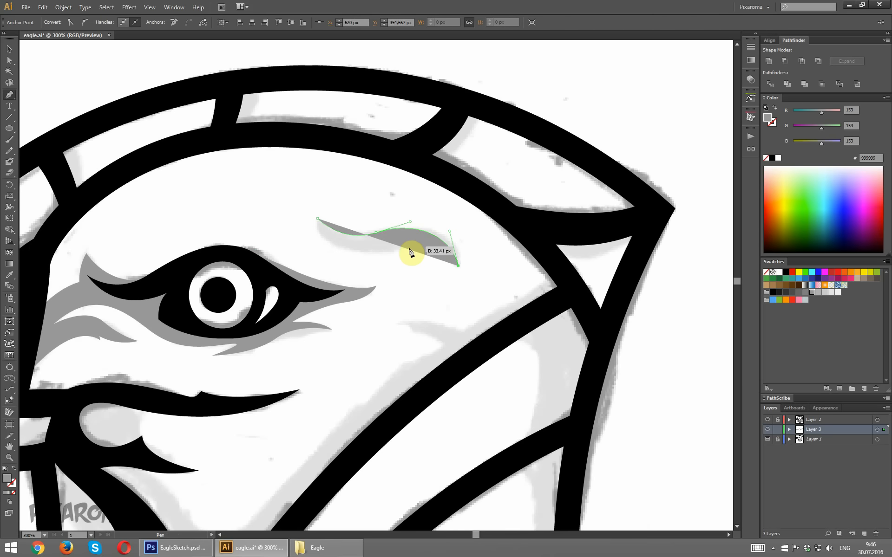
Trace the lower edge of the wavy head shadow back to its front tip, close the shape and deselect it
drag(402, 249, 373, 260)
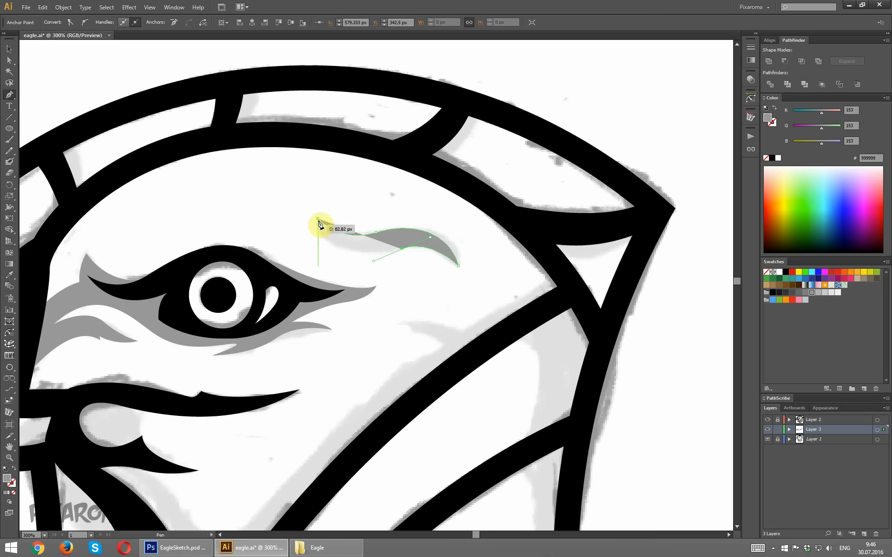
ctrl+click(306, 182)
scroll(389, 200, down, 1)
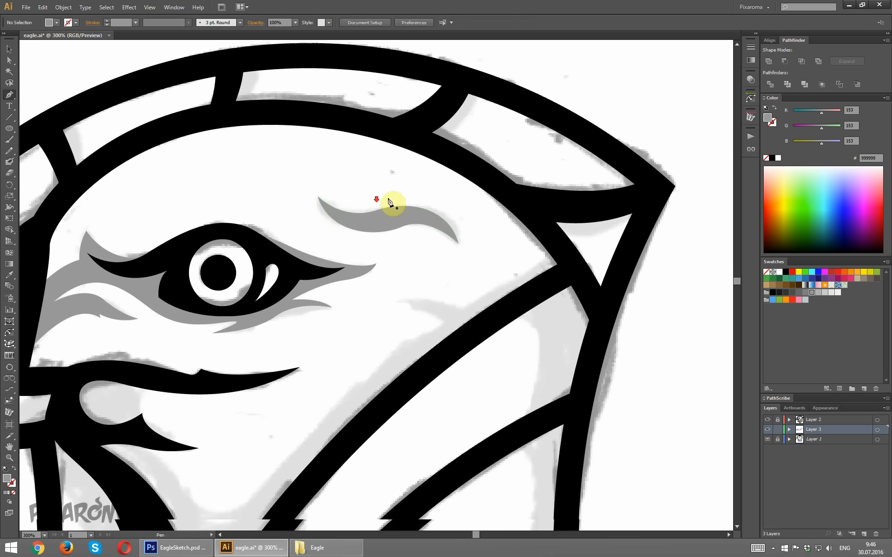
scroll(390, 202, down, 10)
scroll(372, 211, left, 6)
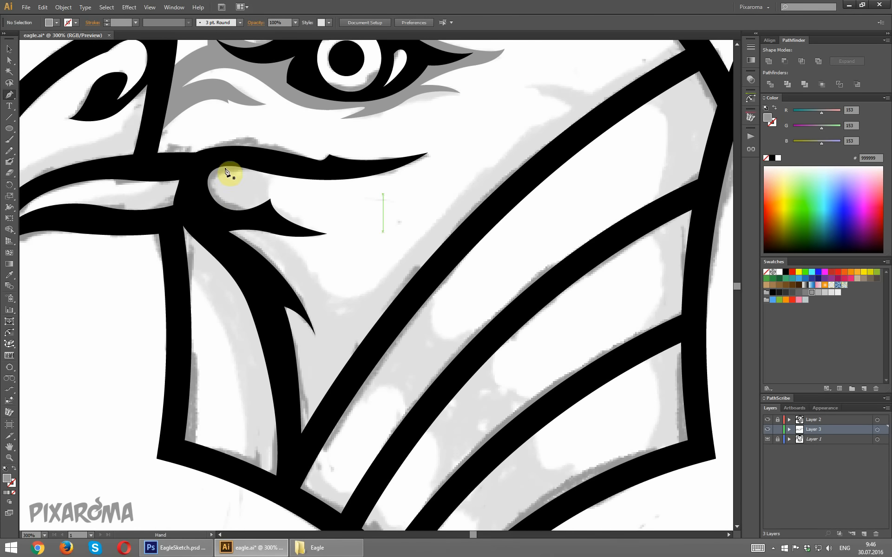
Start a grey Pen shape for the cheek shading, tracing the mouth-corner curve and the pointed black spike below it
click(277, 168)
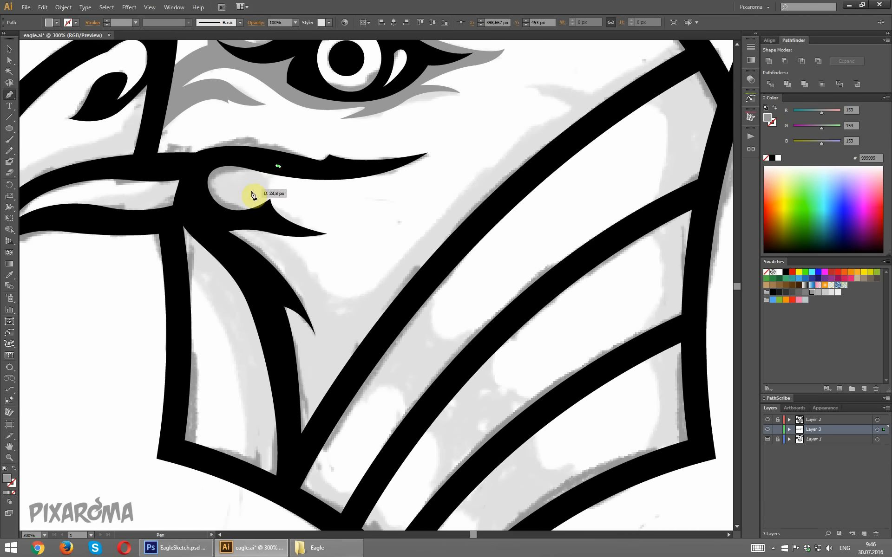
drag(243, 207, 245, 210)
click(270, 192)
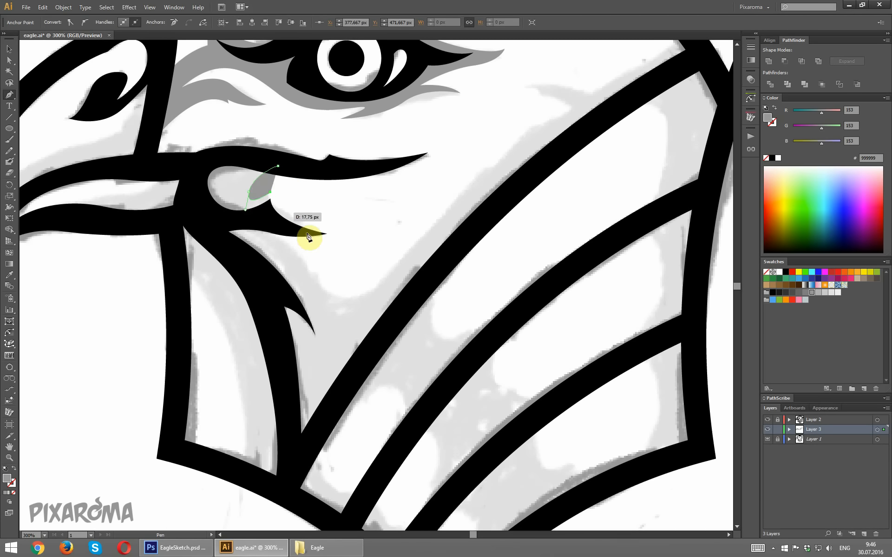
drag(310, 232, 338, 241)
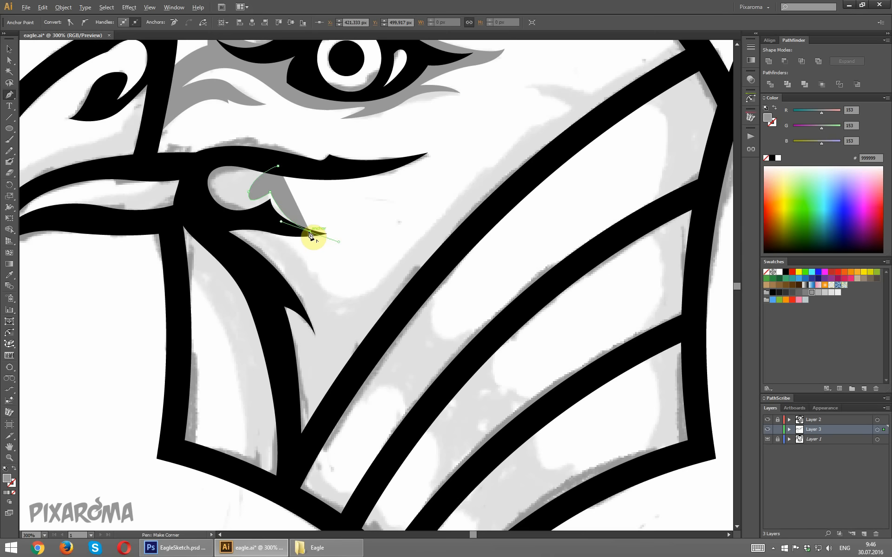
click(310, 232)
click(274, 232)
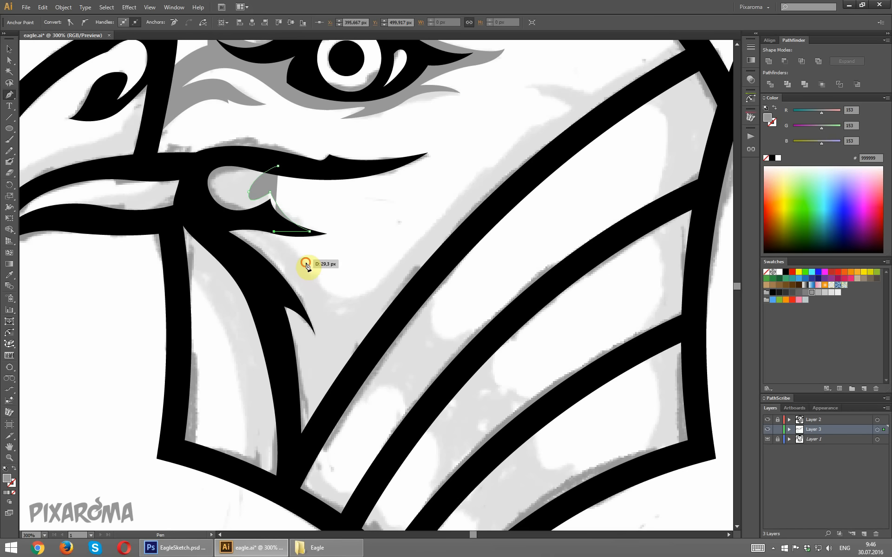
Continue the cheek shading's edge around the lower cheek and up beside the neck band, ending in a pointed tip behind the eye
drag(316, 287, 393, 266)
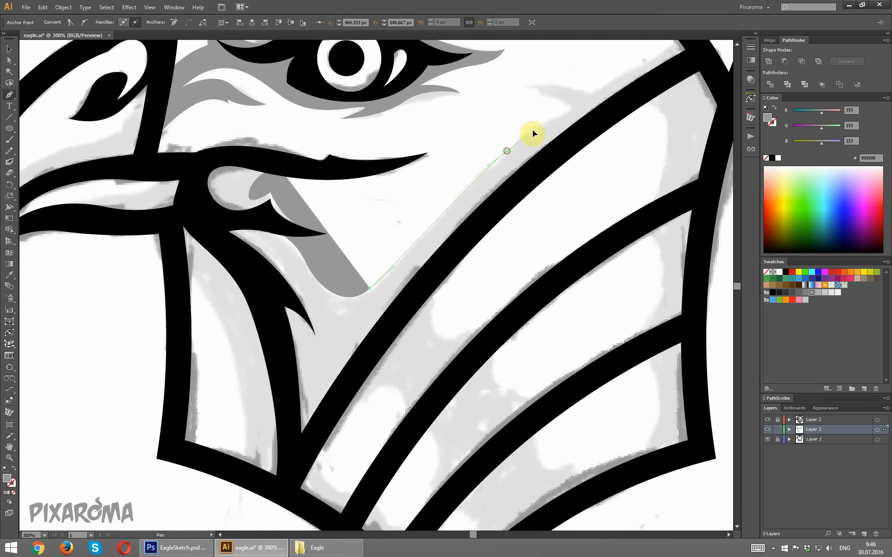
drag(547, 121, 547, 121)
click(565, 111)
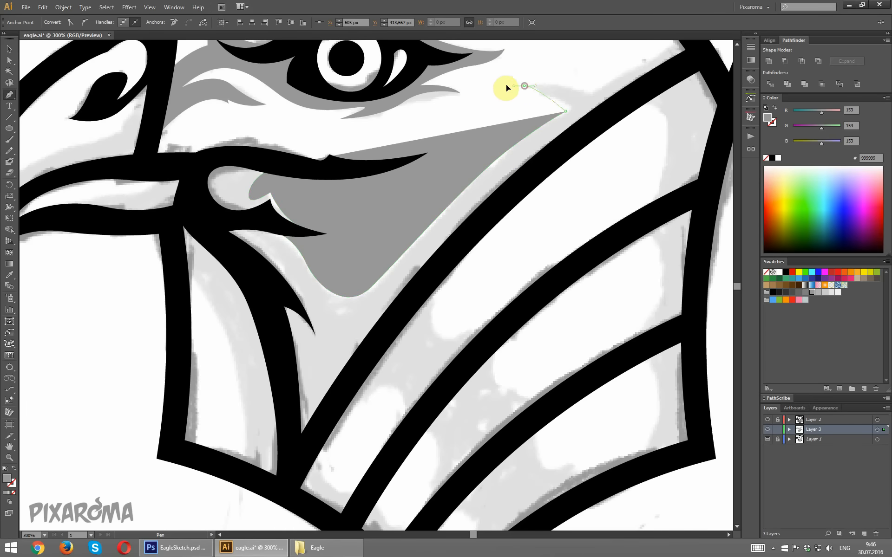
drag(492, 83, 491, 83)
drag(565, 78, 296, 203)
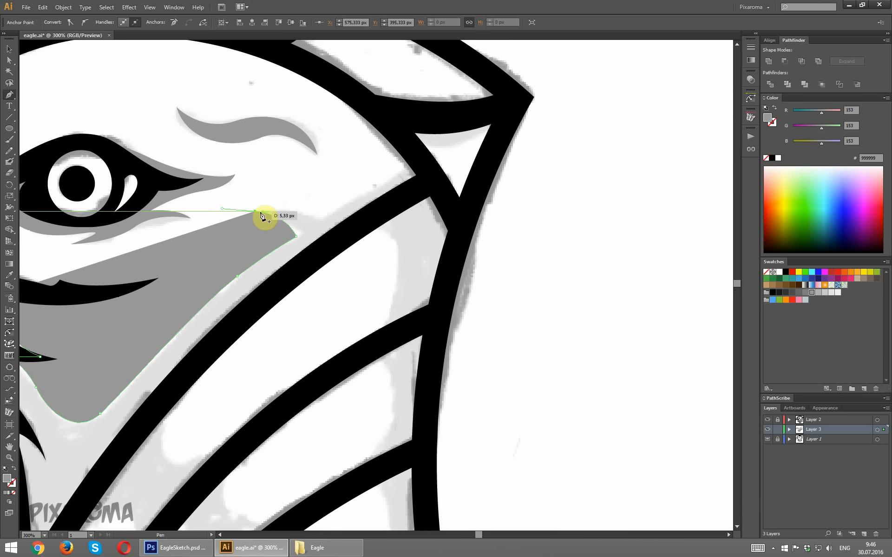
Extend the cheek shading from its tip with a corner point and a curve up to the black outline at the back of the head
click(255, 212)
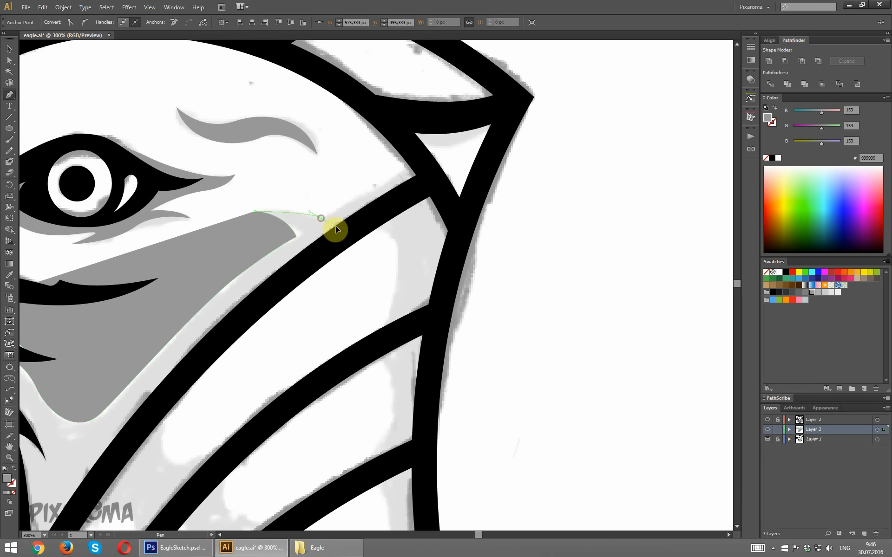
drag(348, 235, 348, 234)
alt+click(322, 219)
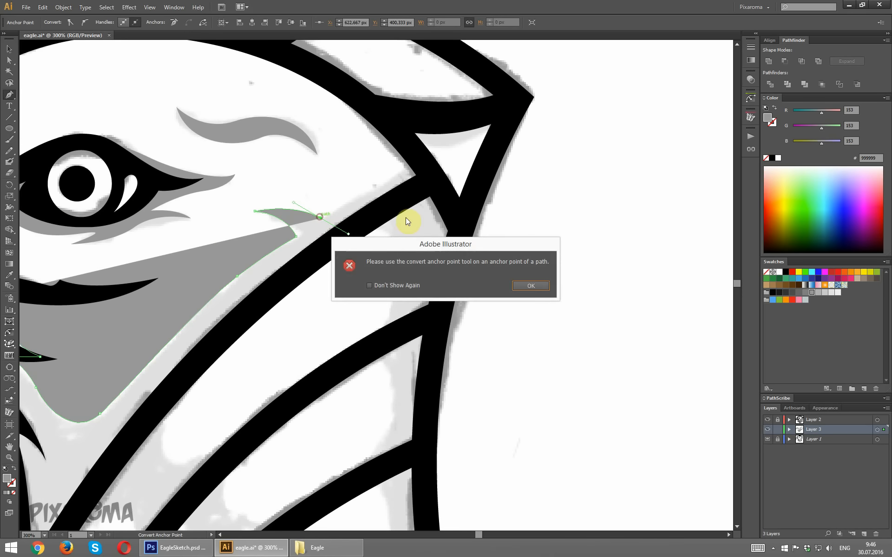
click(526, 286)
click(320, 219)
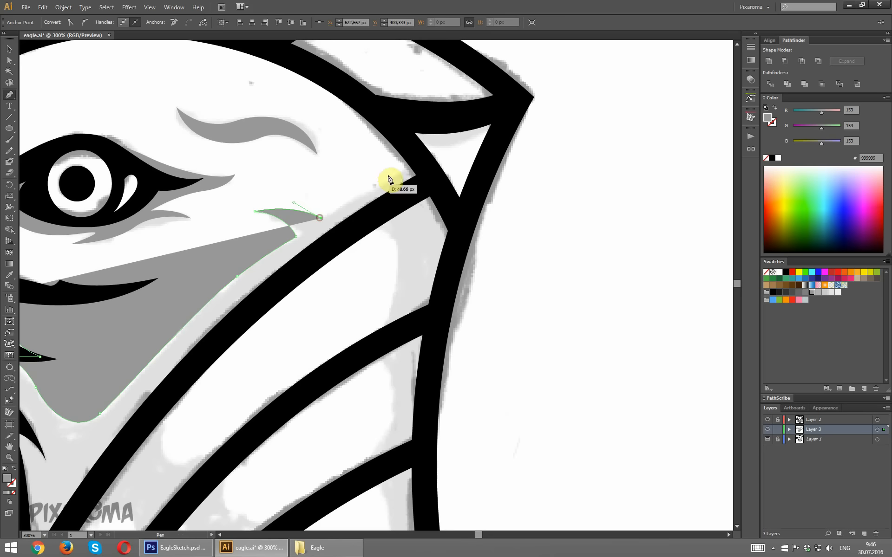
drag(387, 131, 368, 89)
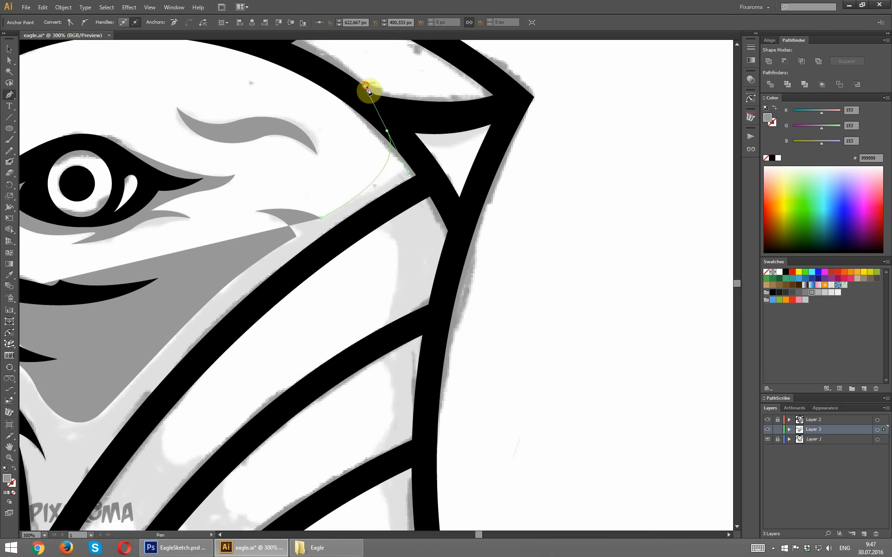
click(387, 131)
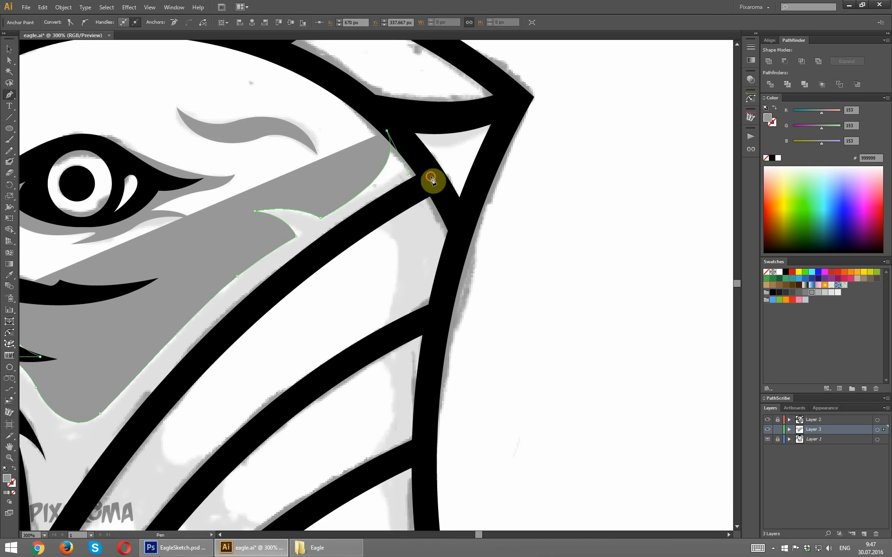
Close the cheek shading down inside the first neck band and back around the throat line to the mouth corner, then deselect it
drag(288, 268, 443, 134)
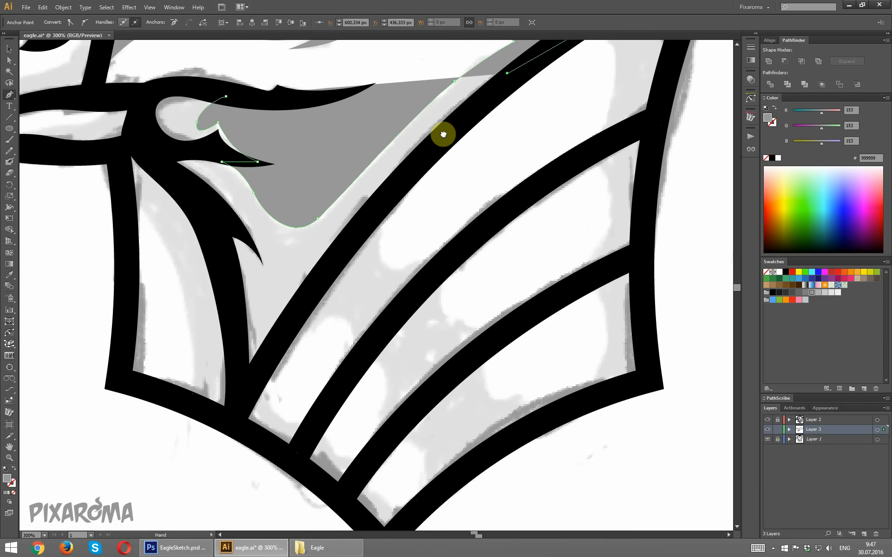
drag(350, 240, 296, 320)
drag(271, 351, 243, 403)
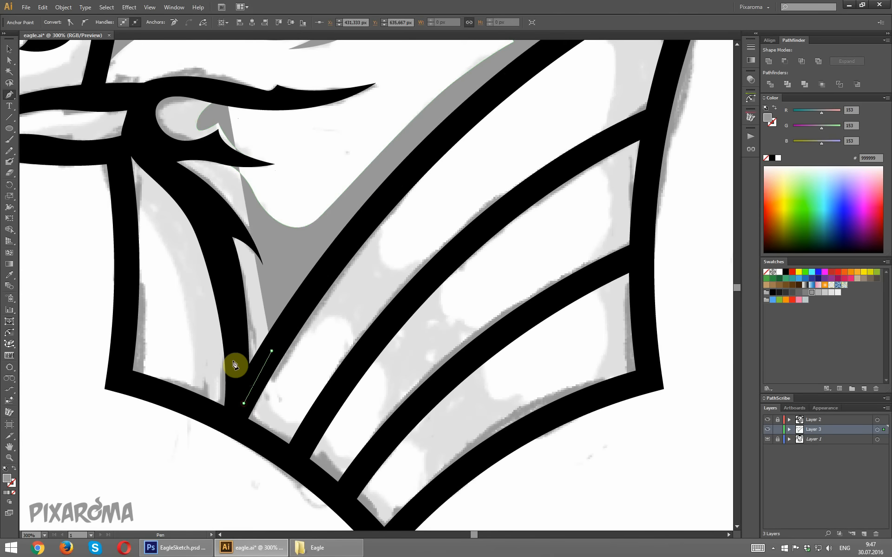
click(237, 364)
drag(141, 121, 210, 82)
click(229, 97)
ctrl+click(297, 156)
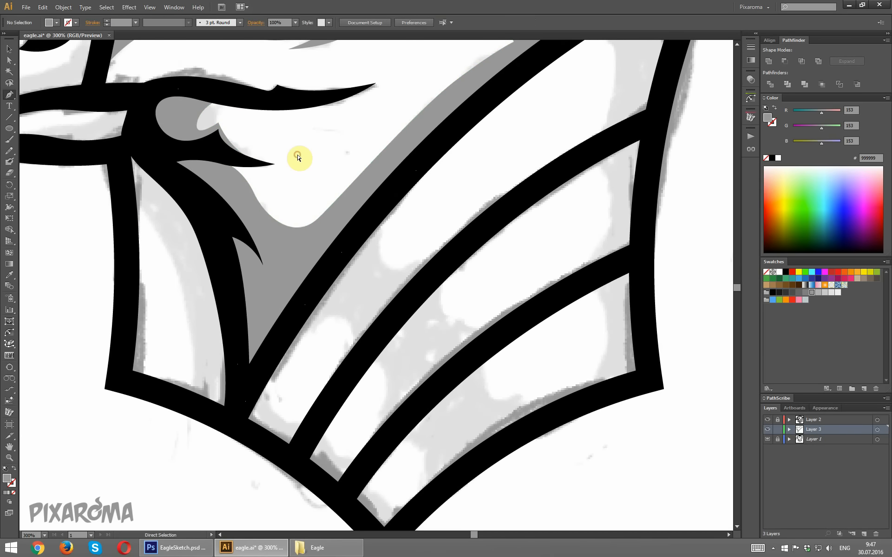
Trace the upper edge of the upper beak's grey shading from the beak tip, below the nostril, to the beak's rear line
scroll(297, 157, down, 4)
scroll(298, 155, up, 2)
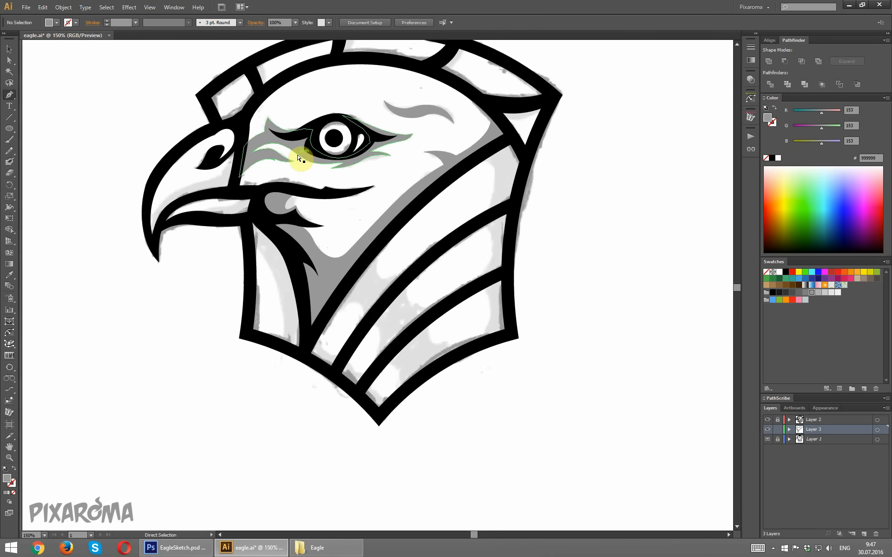
key(ctrl+plus)
drag(77, 246, 226, 304)
key(ctrl+plus)
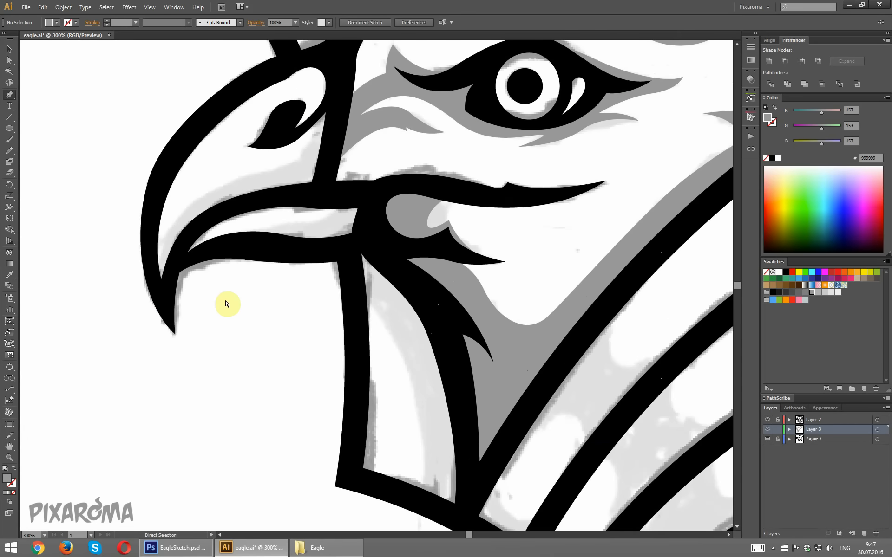
key(ctrl+plus)
drag(103, 167, 186, 260)
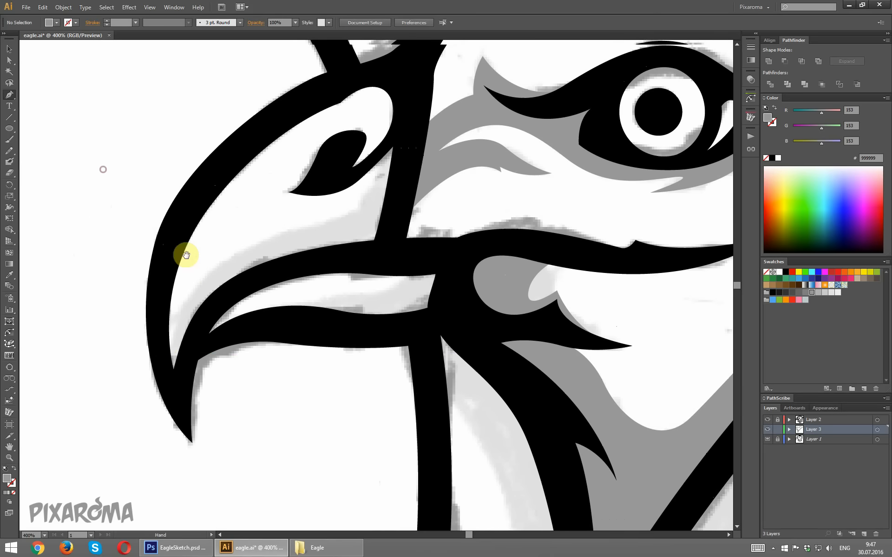
click(159, 356)
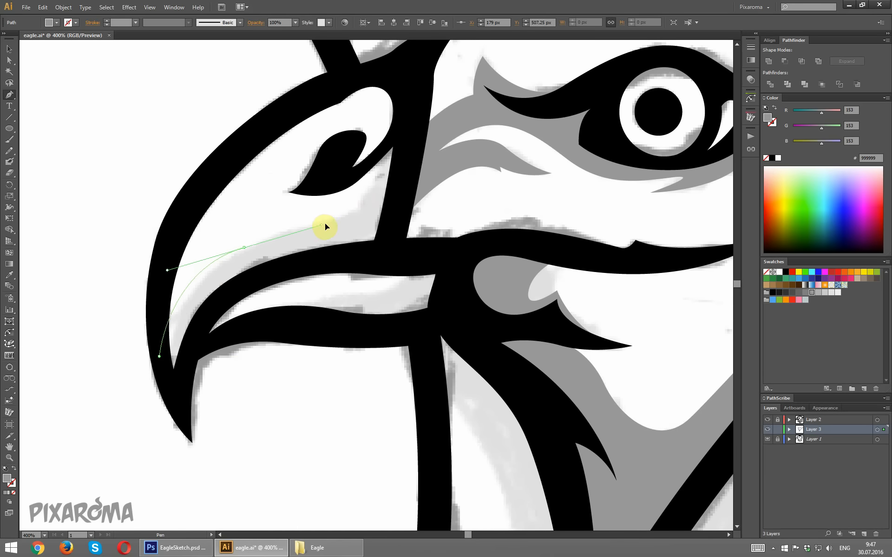
drag(324, 227, 336, 221)
drag(377, 143, 378, 137)
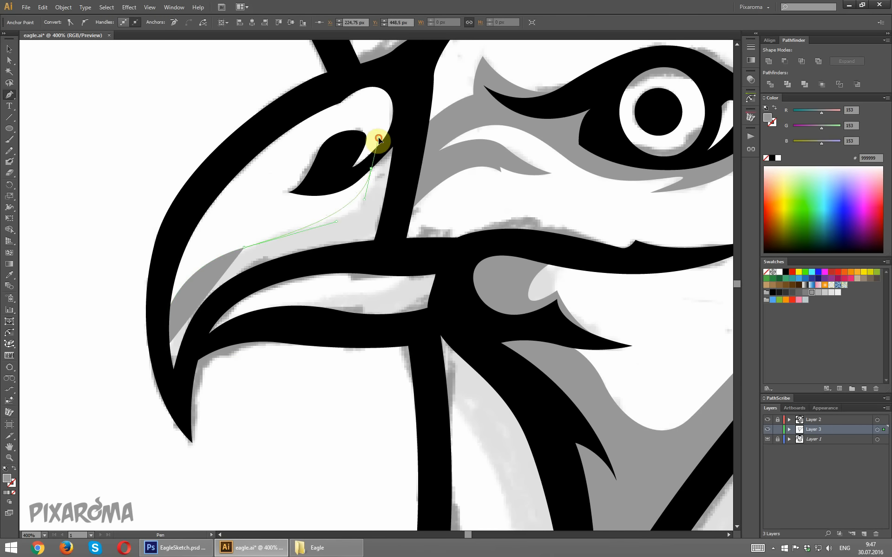
click(411, 125)
Close the upper beak's shading down its rear line and along the black mouth line back to the starting point near the tip
click(410, 168)
click(390, 252)
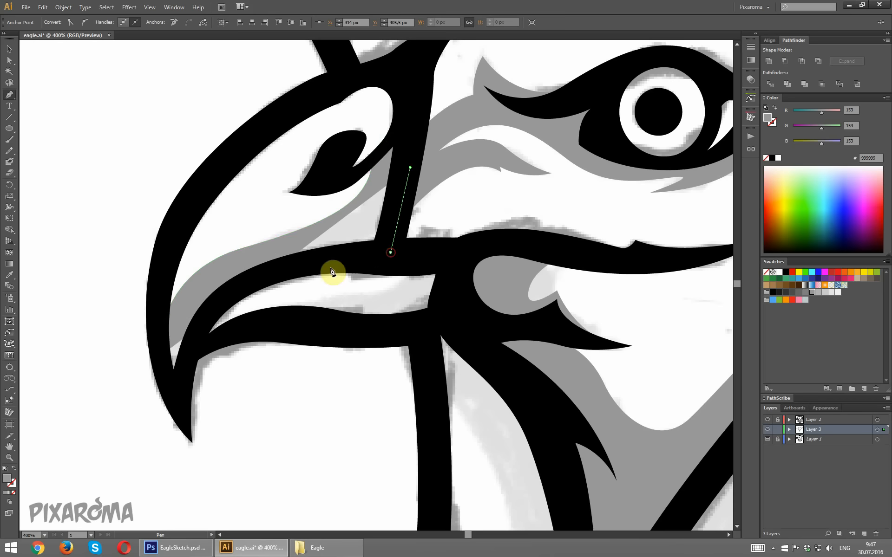
click(290, 271)
click(223, 297)
click(190, 347)
click(184, 398)
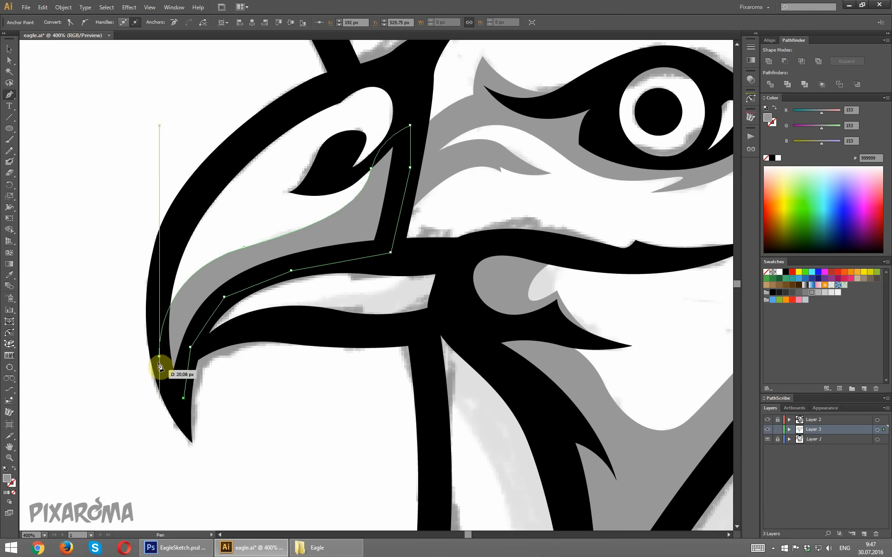
click(158, 358)
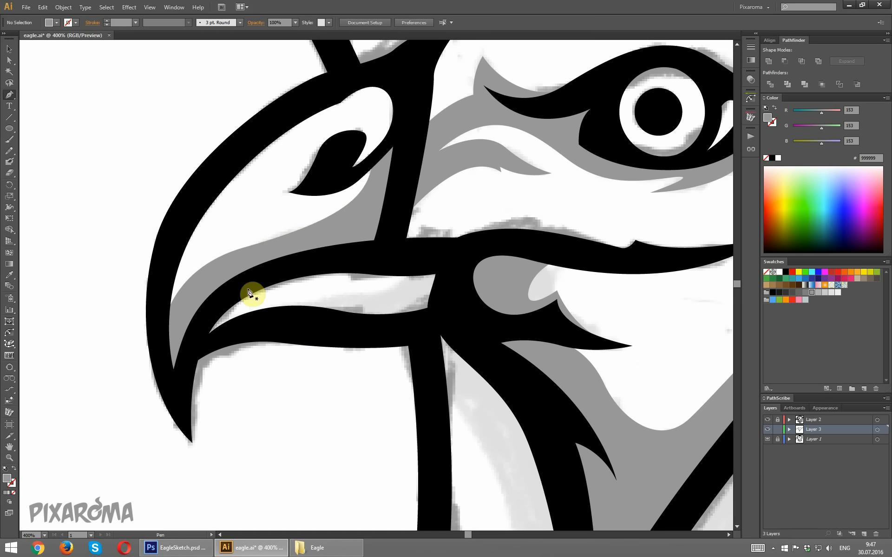
click(244, 328)
click(363, 297)
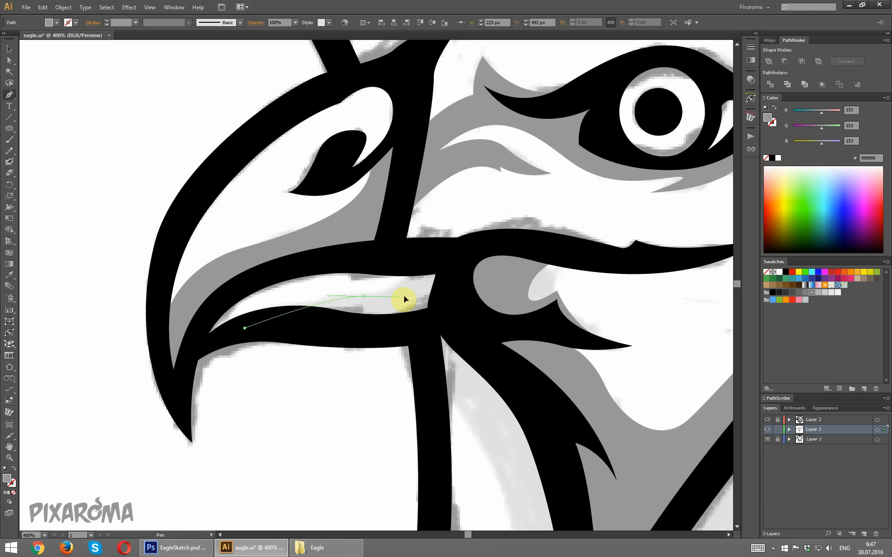
click(439, 259)
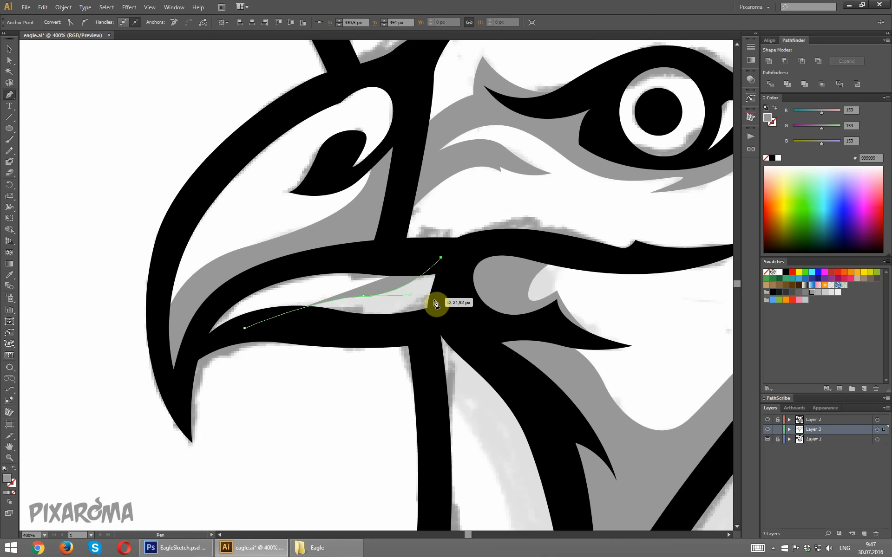
key(ctrl+z)
click(441, 266)
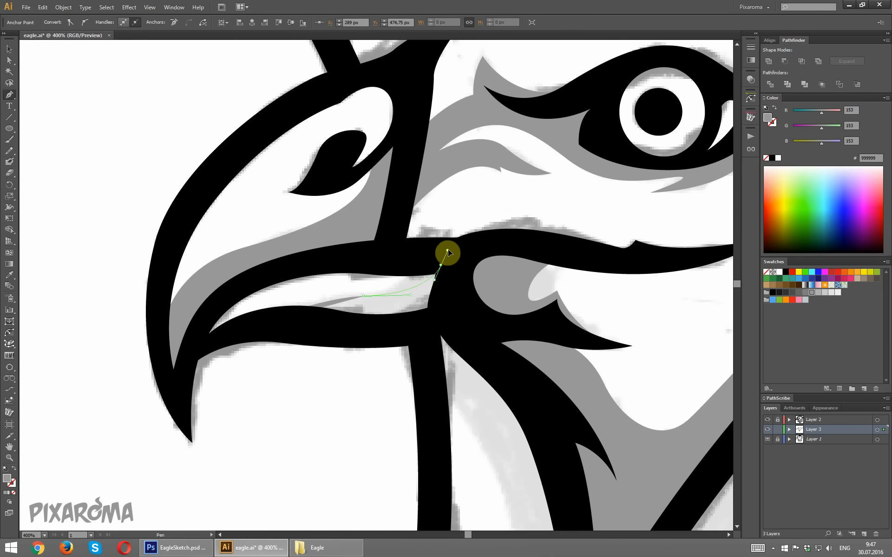
drag(451, 247, 451, 247)
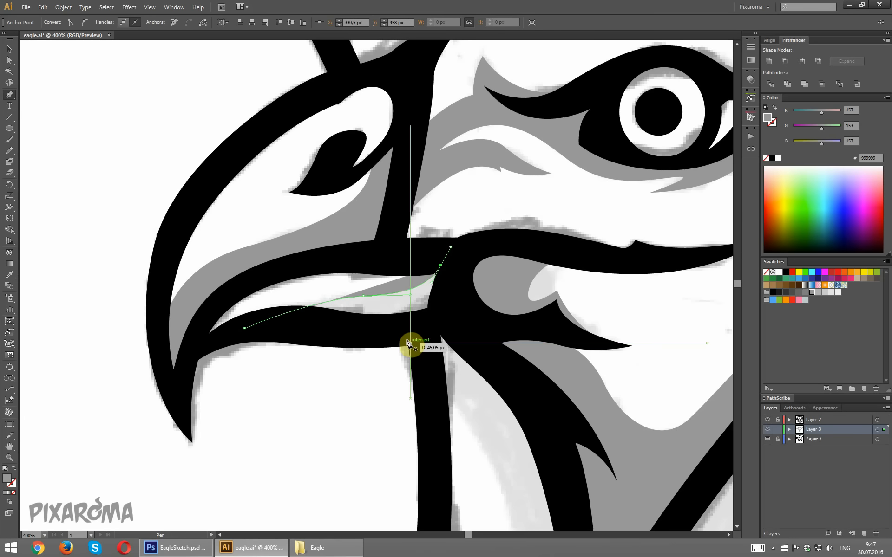
key(Delete)
key(Delete)
Draw a closed grey shading shape along the lower beak, curving from its front tip to the mouth corner, and deselect it
click(203, 339)
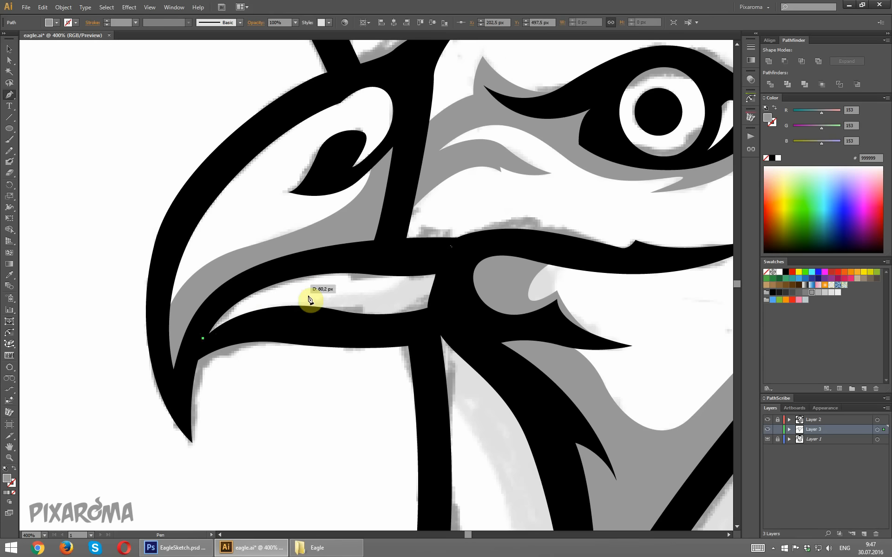
drag(375, 304, 377, 303)
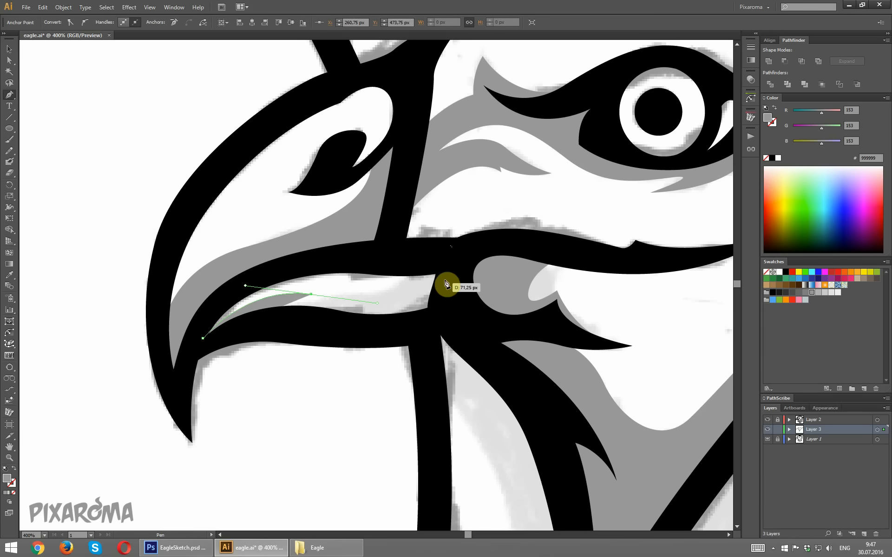
key(ctrl+z)
drag(445, 278, 448, 244)
click(445, 290)
click(429, 324)
click(381, 324)
click(269, 324)
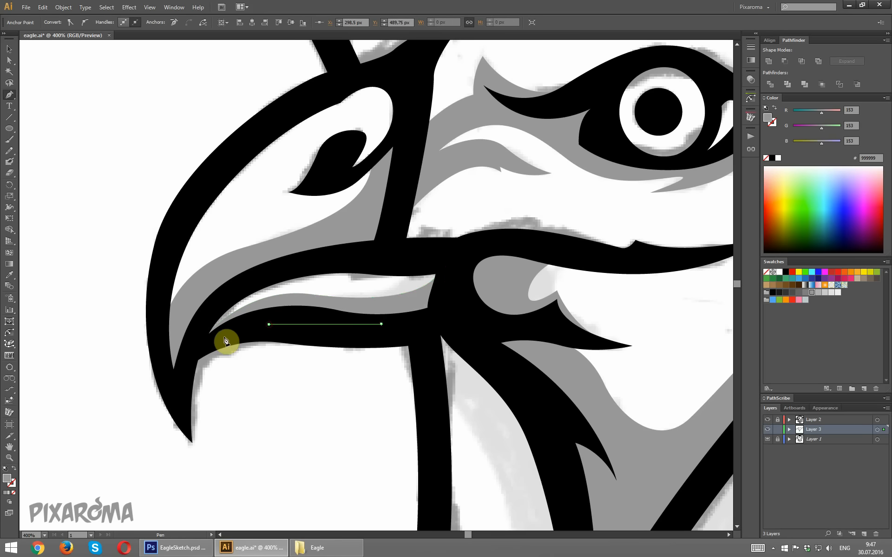
click(203, 339)
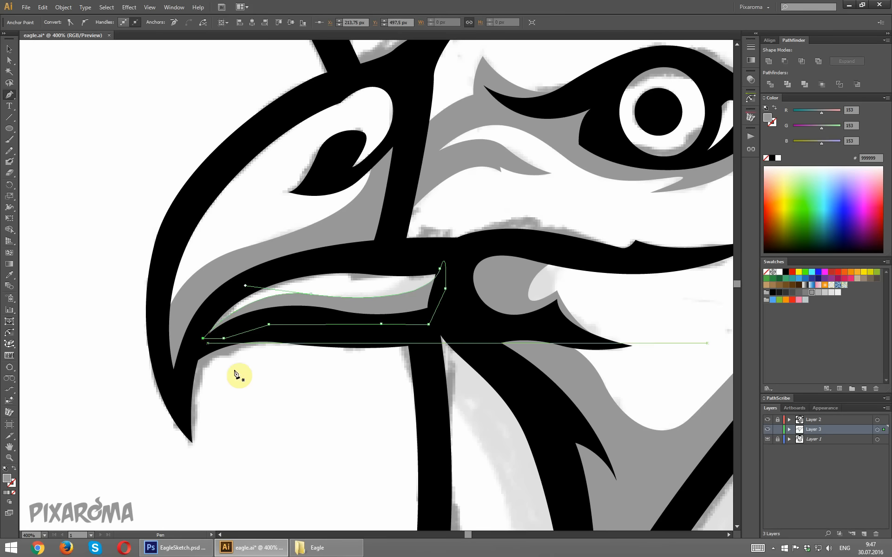
ctrl+click(262, 397)
Draw a closed grey shading shape along the rear side of the front neck section, from below the mouth corner to the base outline, and deselect it
key(ctrl+minus)
key(ctrl+minus)
key(ctrl+minus)
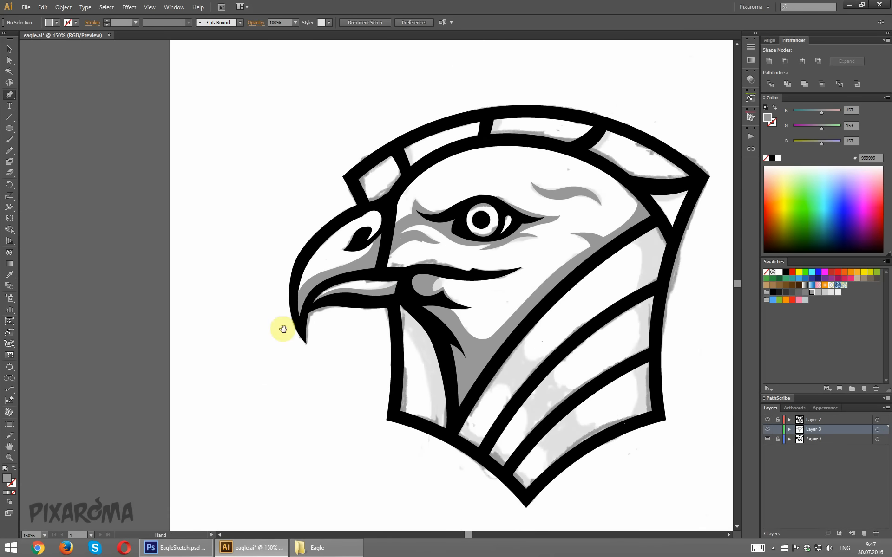
drag(279, 327, 135, 344)
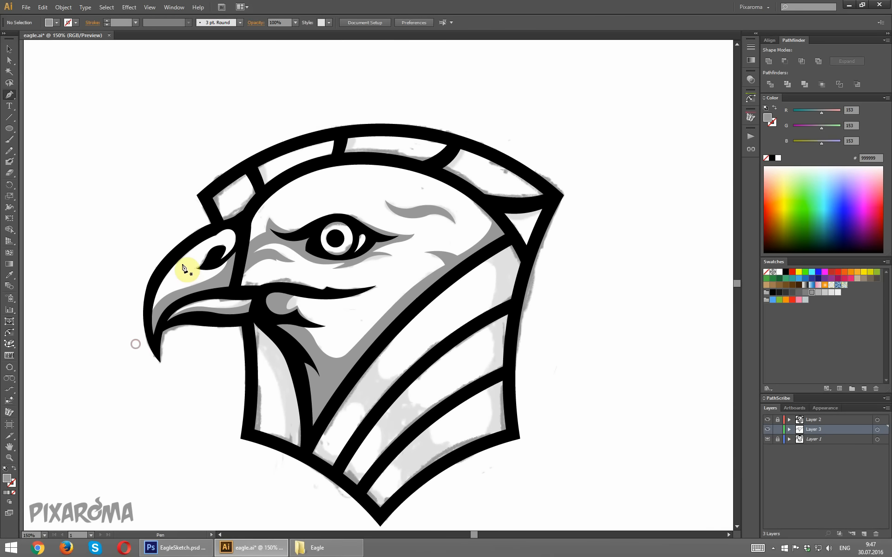
key(ctrl+plus)
drag(124, 386, 194, 286)
key(ctrl+plus)
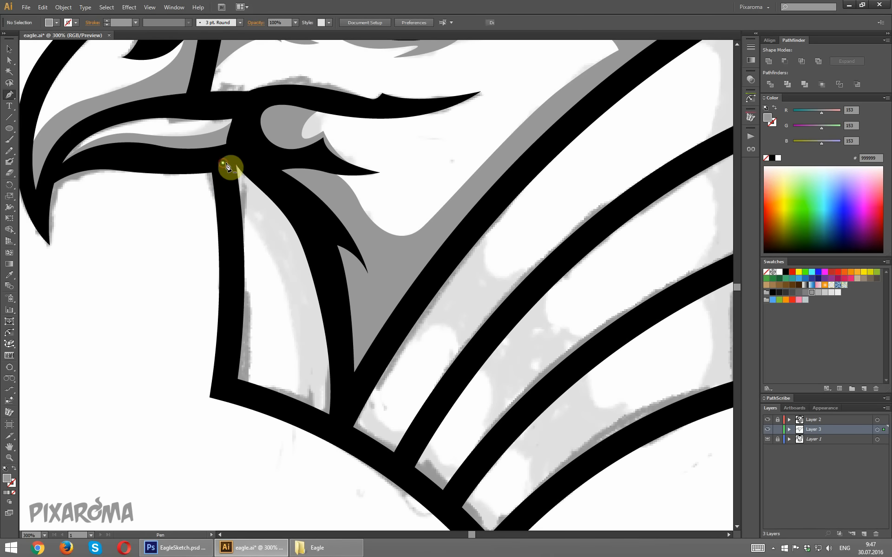
click(223, 163)
drag(301, 412, 288, 518)
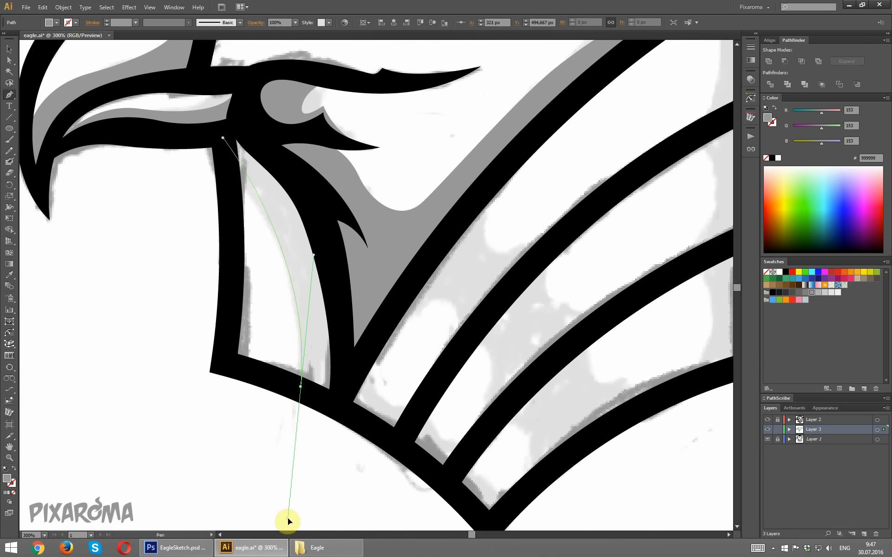
click(301, 387)
click(330, 405)
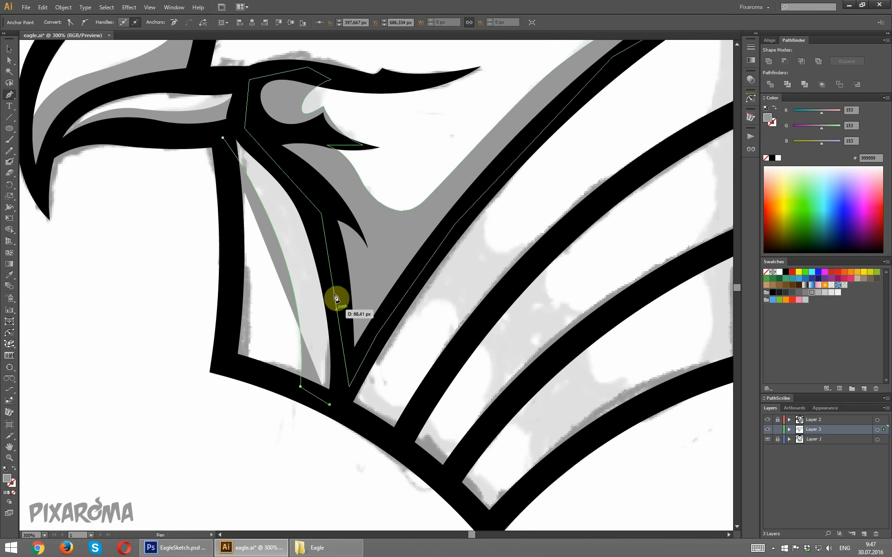
drag(330, 273, 315, 207)
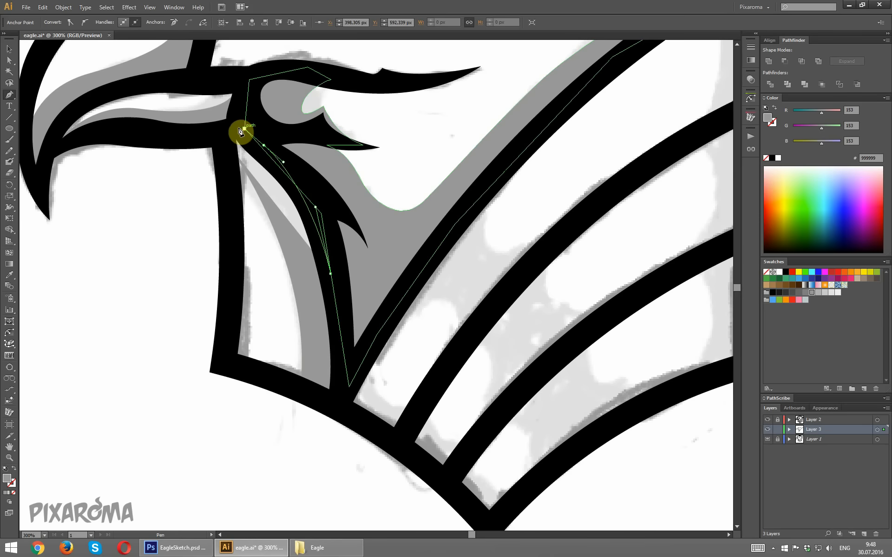
drag(238, 126, 223, 142)
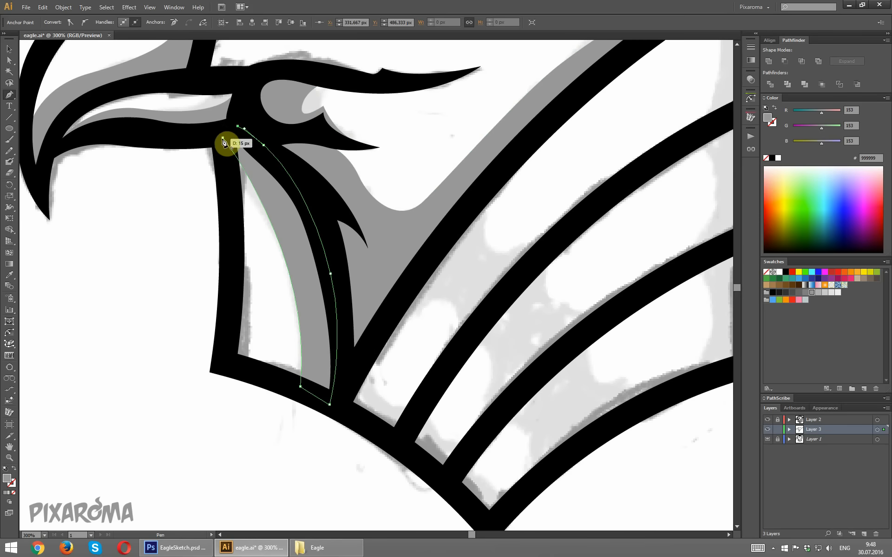
ctrl+click(146, 295)
Draw a closed grey shading strip behind the crest's frontmost divider and deselect it
drag(386, 136, 420, 404)
drag(402, 82, 372, 235)
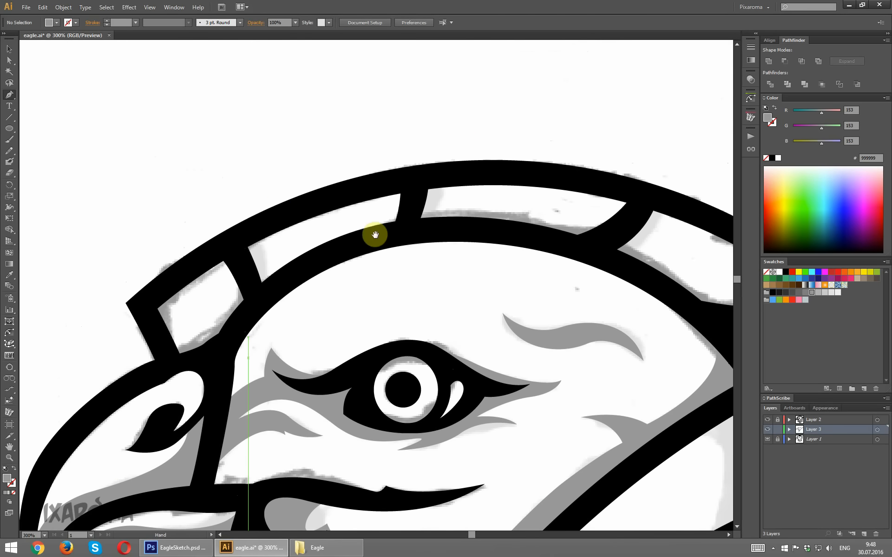
click(253, 235)
drag(271, 281, 273, 303)
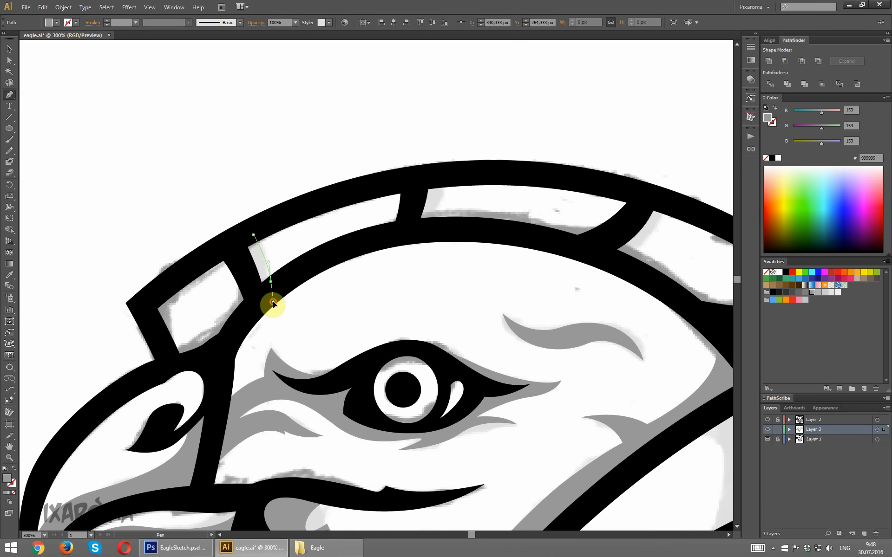
click(254, 299)
click(234, 241)
click(253, 235)
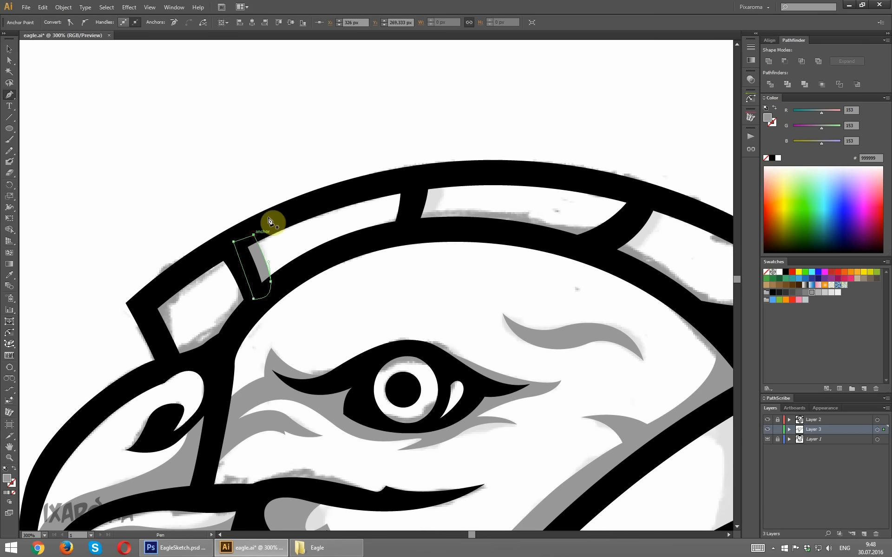
ctrl+click(322, 132)
Draw a closed grey shading strip along the rear side of the crest's middle divider and deselect it
click(433, 227)
drag(405, 231, 398, 247)
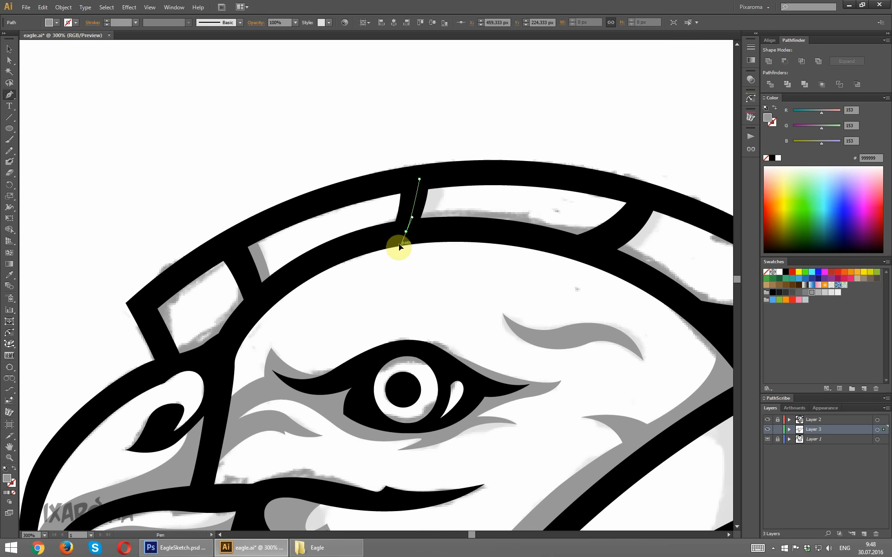
drag(444, 181, 419, 182)
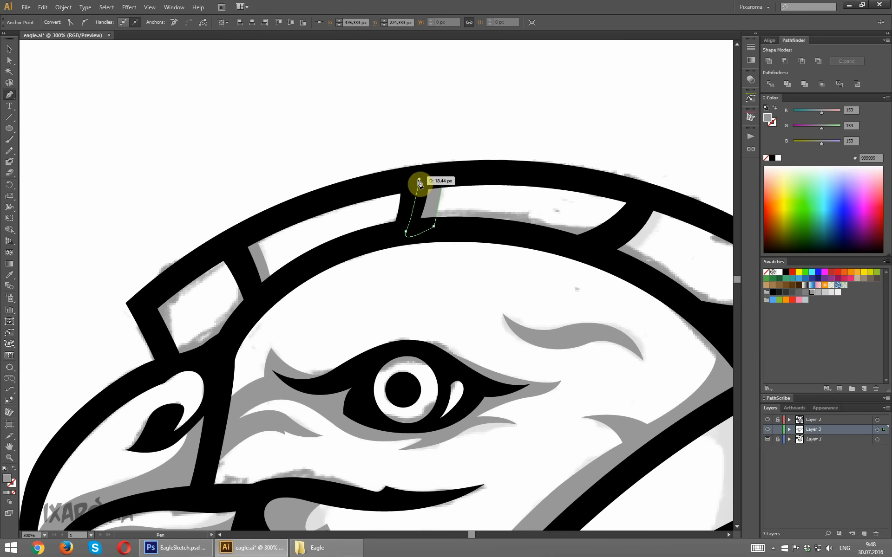
click(419, 180)
ctrl+click(596, 126)
Draw a closed grey shading shape along the rear side of the crest's last curved divider and deselect it
drag(596, 127, 356, 73)
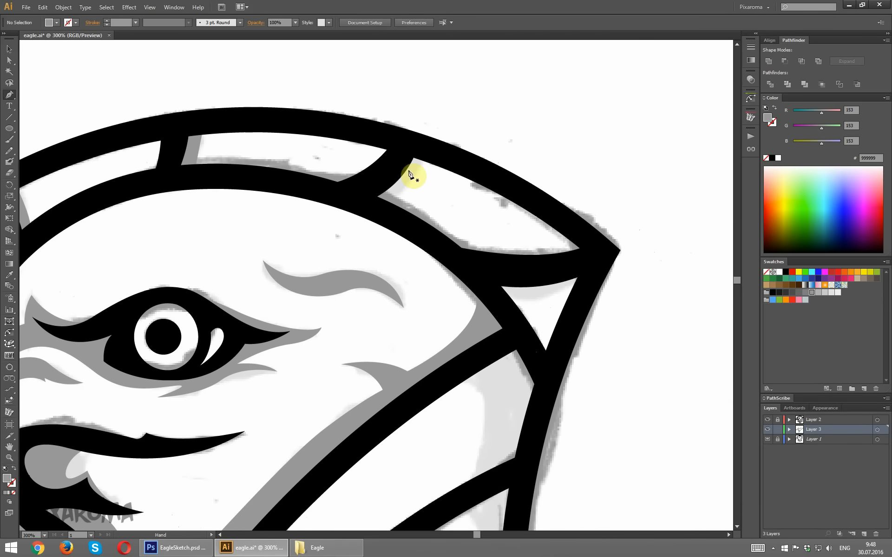
click(409, 139)
click(355, 191)
click(381, 210)
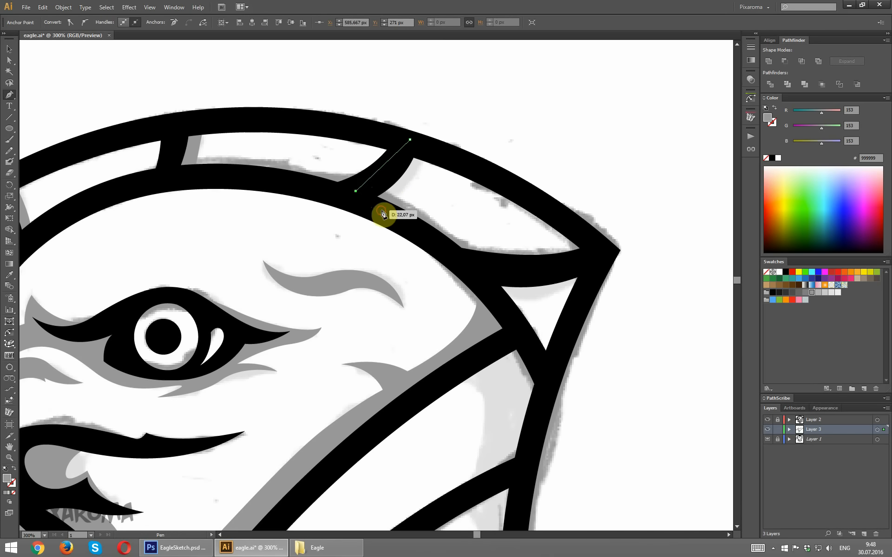
drag(432, 161, 442, 122)
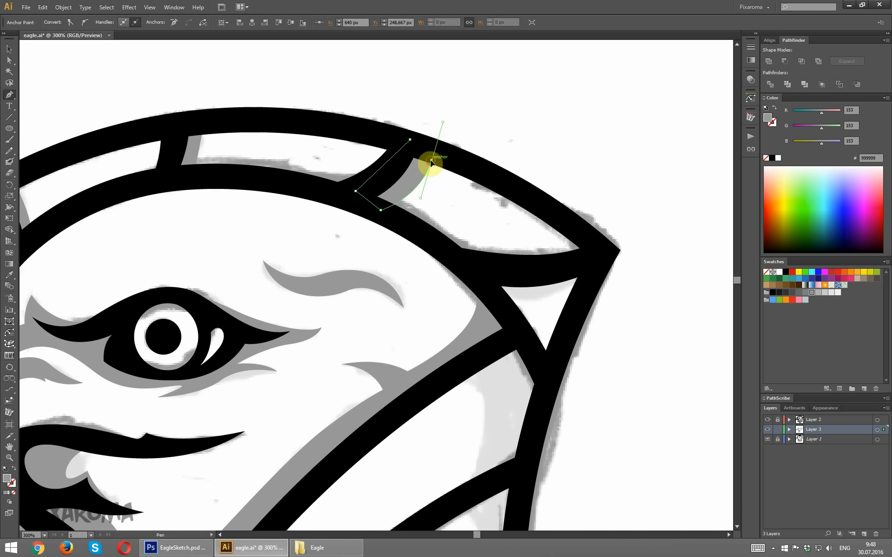
click(411, 140)
ctrl+click(601, 128)
Draw a closed grey shading shape across the upper edge of the small white triangle beneath the crest's rear tip and deselect it
scroll(525, 258, down, 2)
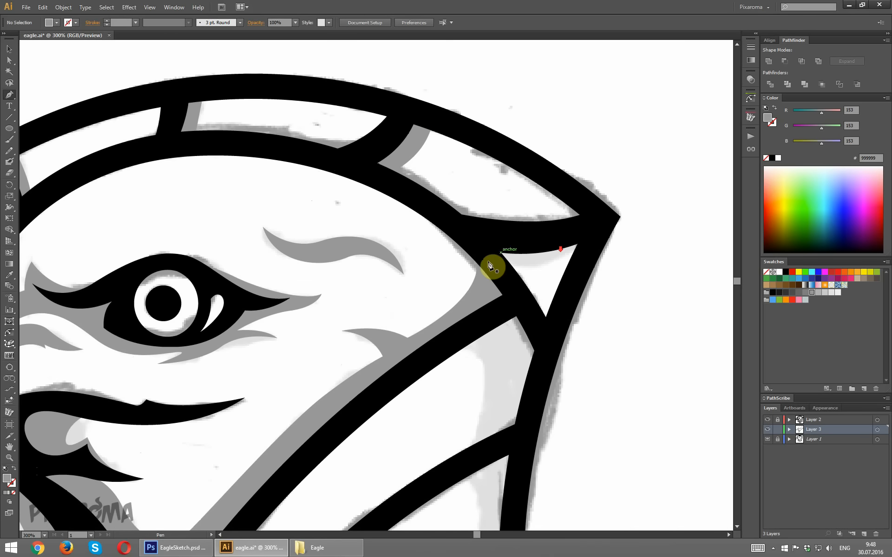
click(501, 270)
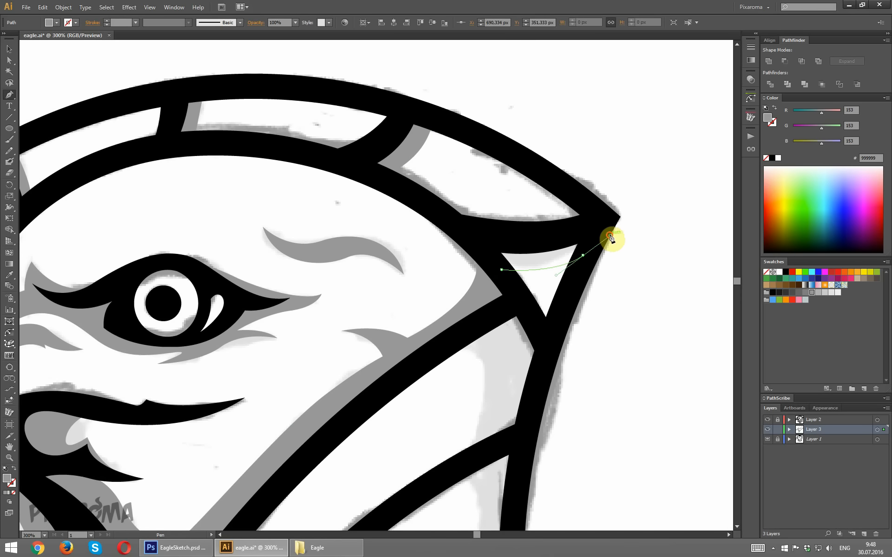
drag(610, 237, 609, 237)
drag(601, 230, 476, 230)
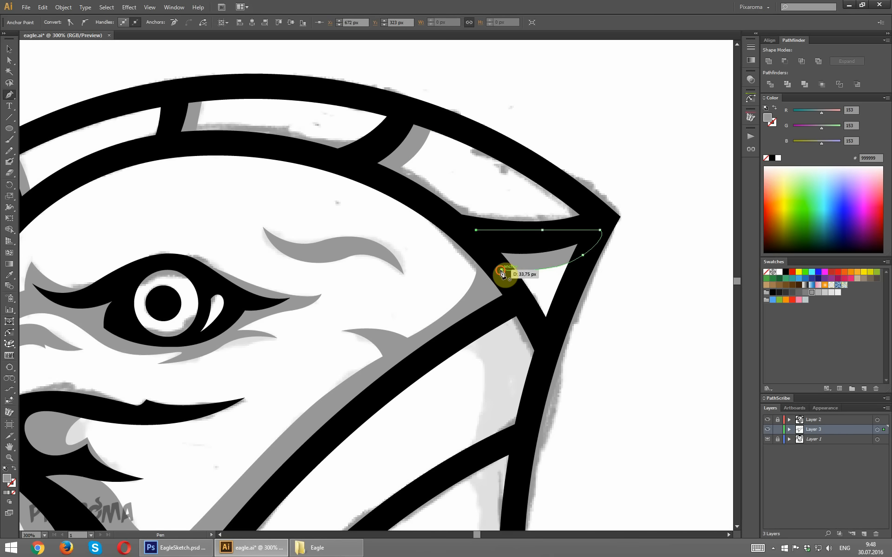
click(501, 270)
ctrl+click(617, 308)
Examine the whole eagle head to check the traced shading and the areas still left to trace
key(ctrl+minus)
key(ctrl+minus)
key(ctrl+minus)
key(ctrl+minus)
key(ctrl+minus)
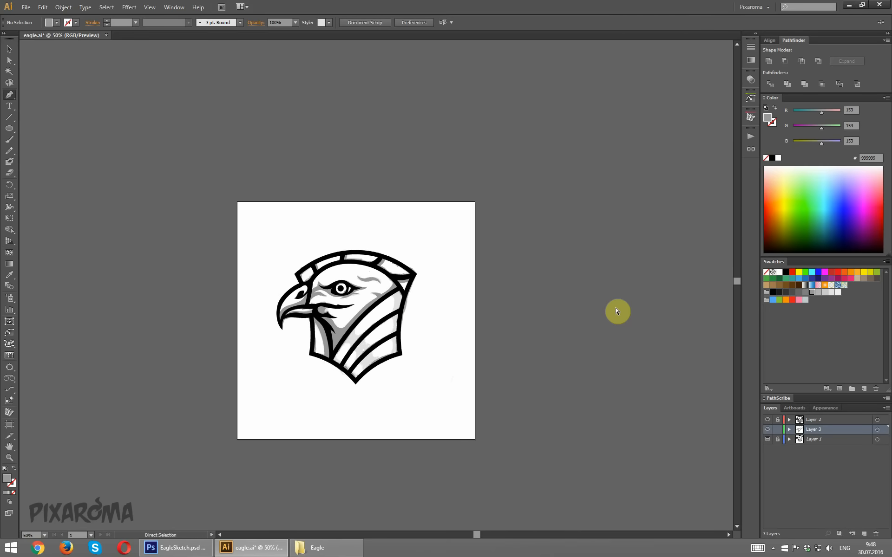
key(ctrl+minus)
key(ctrl+plus)
key(ctrl+plus)
key(ctrl+plus)
key(ctrl+plus)
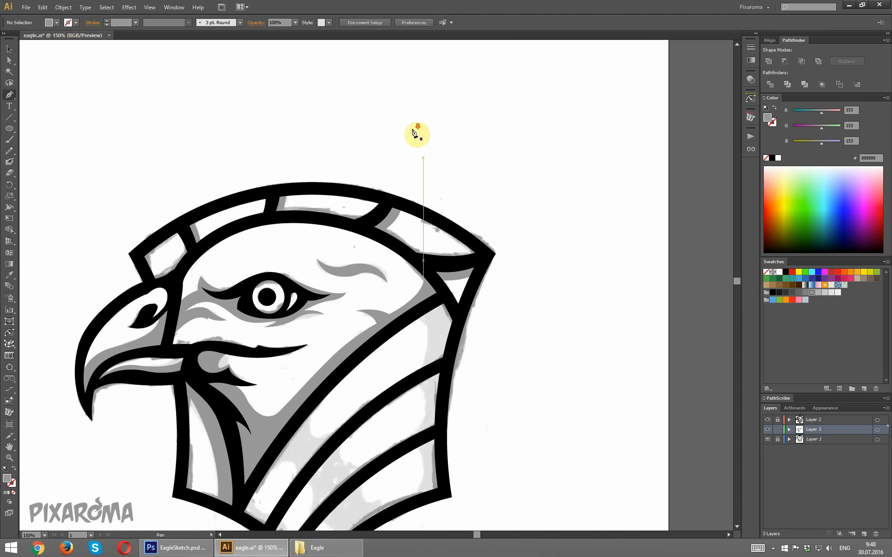
Start the neck shading with a rounded edge across the first diagonal neck band, ending in a corner on the next black line
scroll(364, 146, down, 4)
key(ctrl+plus)
key(ctrl+plus)
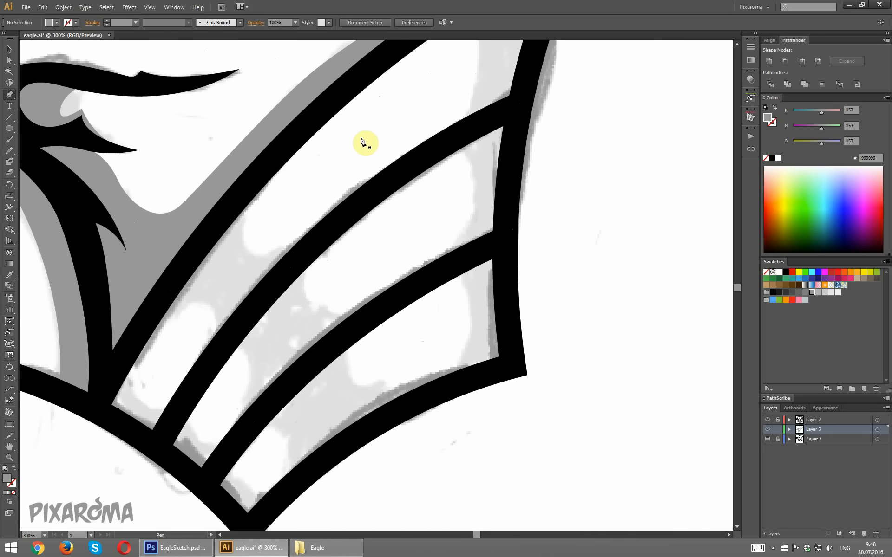
scroll(223, 175, down, 2)
drag(185, 230, 228, 158)
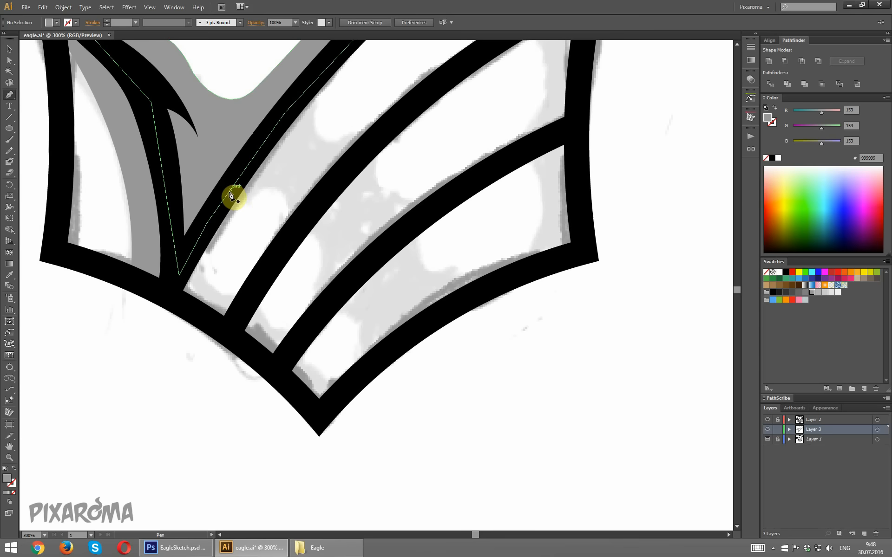
click(295, 227)
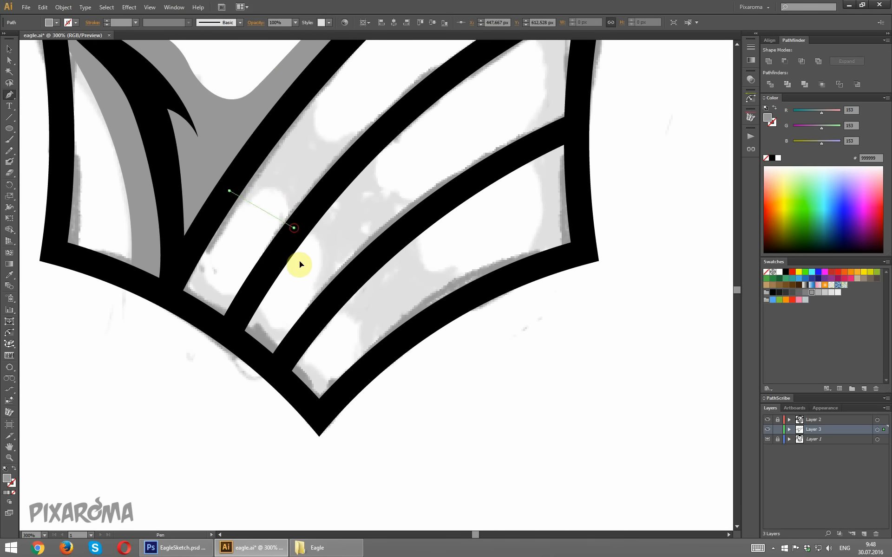
drag(300, 279, 326, 324)
click(294, 227)
Continue the neck shading's lower edge with separate rounded arcs across the second and third diagonal bands, down to the base outline
drag(315, 357, 314, 357)
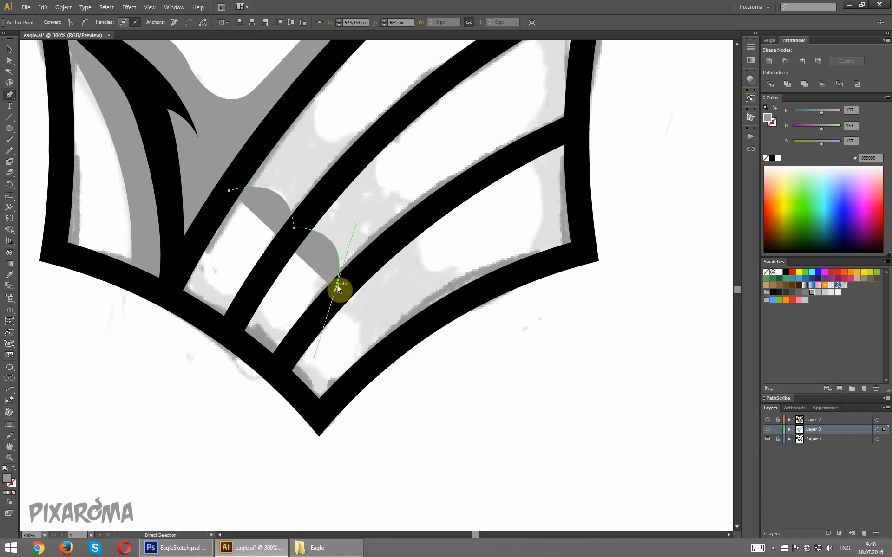
key(ctrl+z)
click(306, 237)
drag(340, 276, 336, 321)
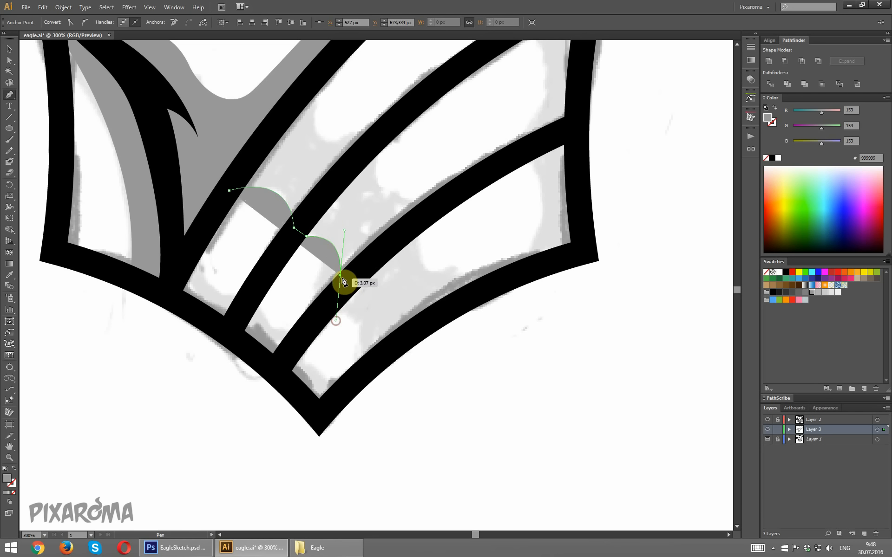
click(340, 275)
click(355, 293)
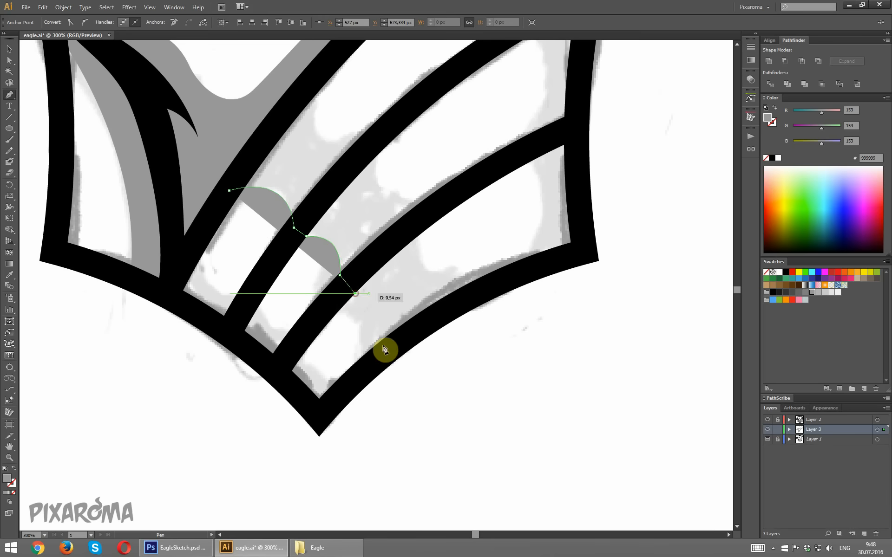
drag(371, 355, 343, 404)
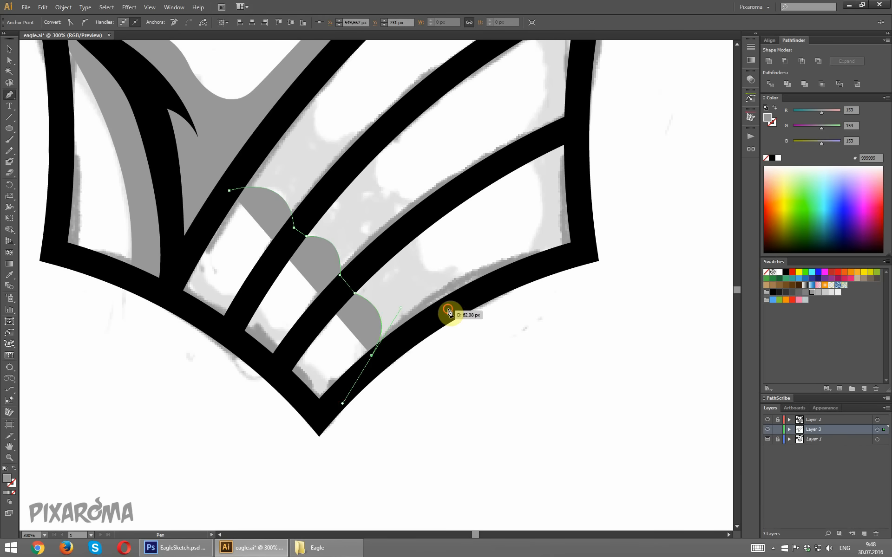
Run the neck shading along the base outline and back up with rounded edges across the third and second bands
click(447, 309)
click(465, 292)
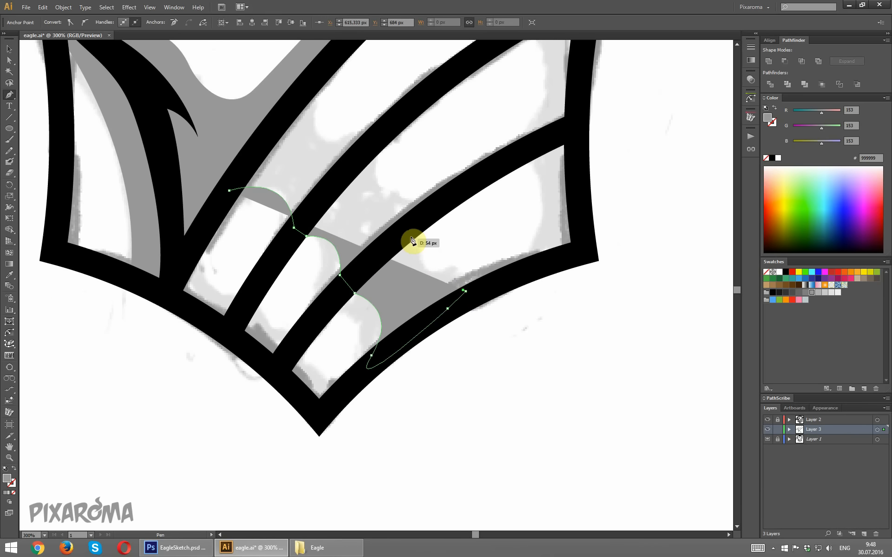
drag(419, 236, 409, 215)
click(408, 212)
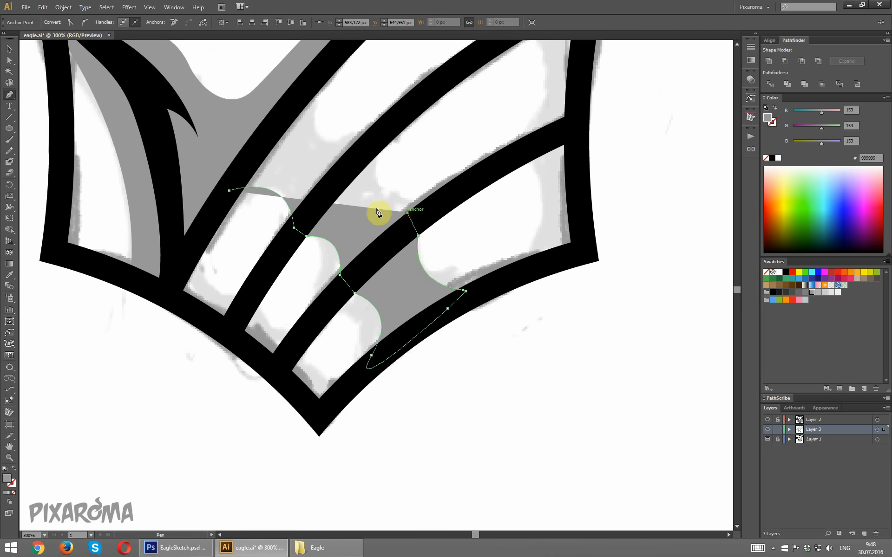
drag(365, 168, 371, 119)
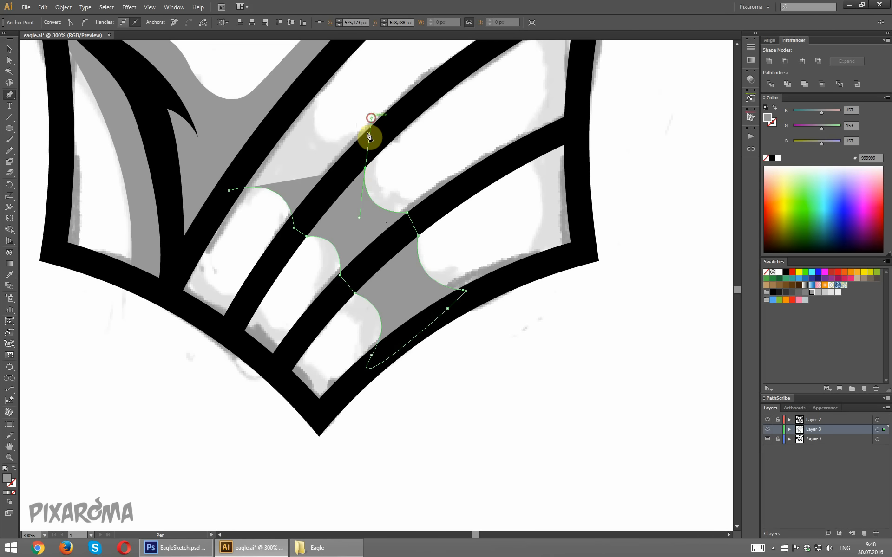
alt+click(365, 168)
Curve the neck shading's upper edge across the first band, close the shape at its starting point, and deselect it
click(348, 151)
drag(305, 106, 323, 56)
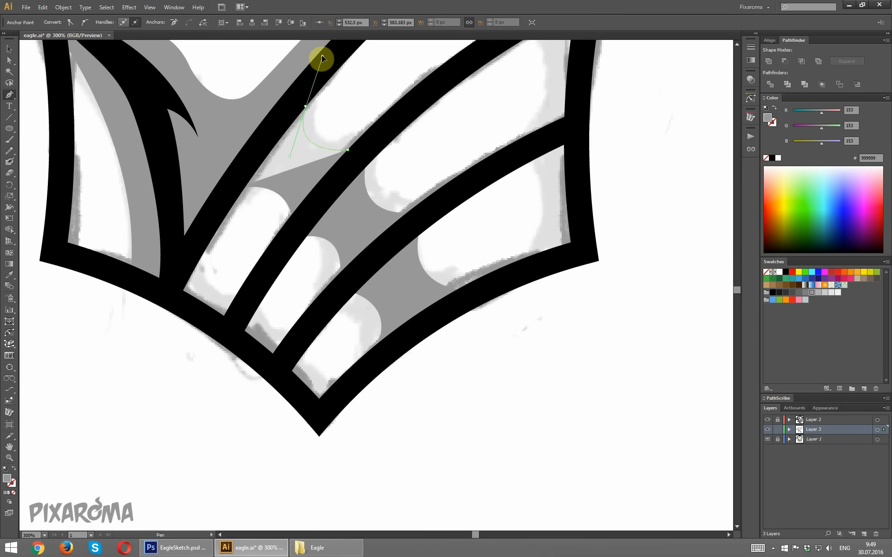
click(305, 107)
click(302, 101)
click(229, 190)
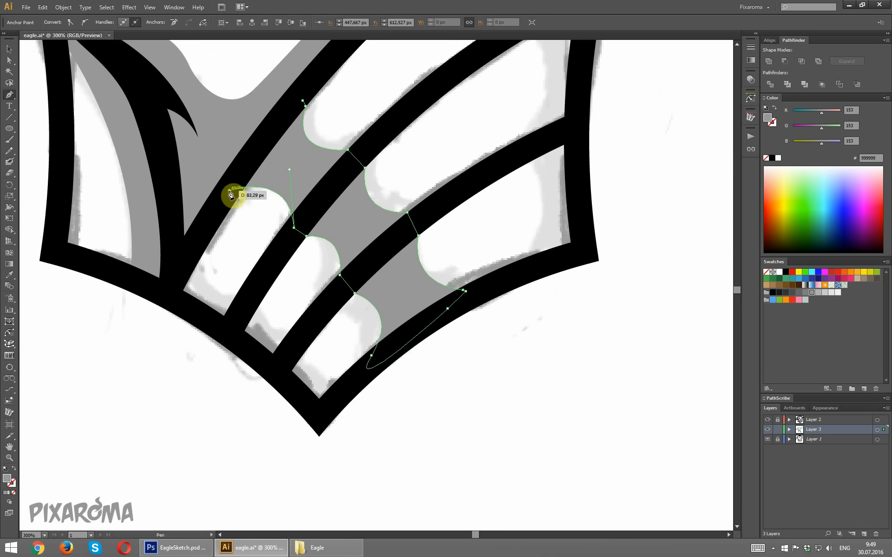
click(230, 193)
ctrl+click(156, 368)
Start a new shading shape at the neck's lower tip with a rounded edge across the lower end of the first diagonal band
key(ctrl+minus)
key(ctrl+minus)
key(ctrl+minus)
key(ctrl+minus)
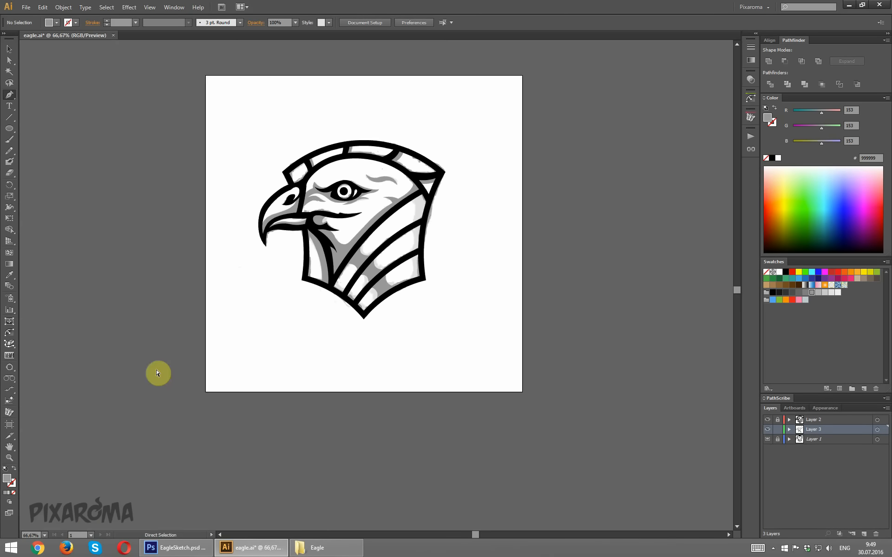
key(ctrl+plus)
key(ctrl+plus)
key(ctrl+plus)
key(ctrl+plus)
key(ctrl+plus)
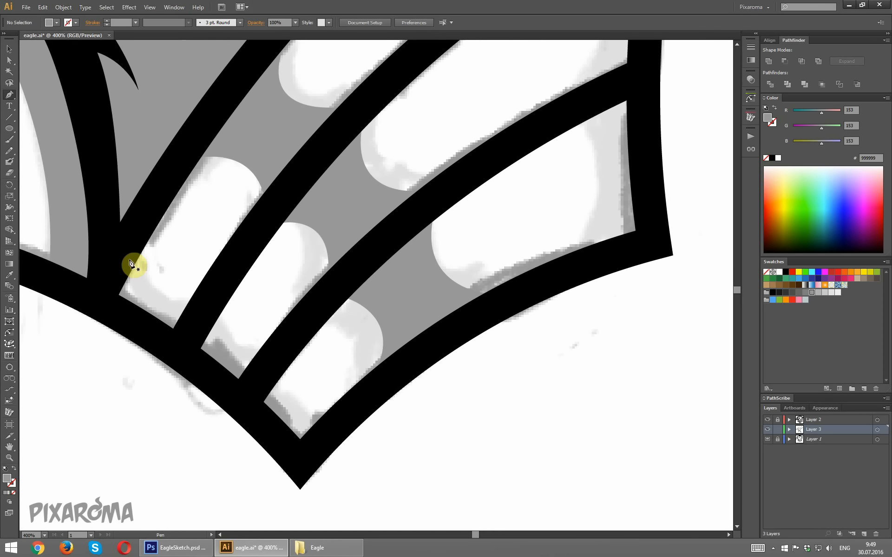
click(129, 260)
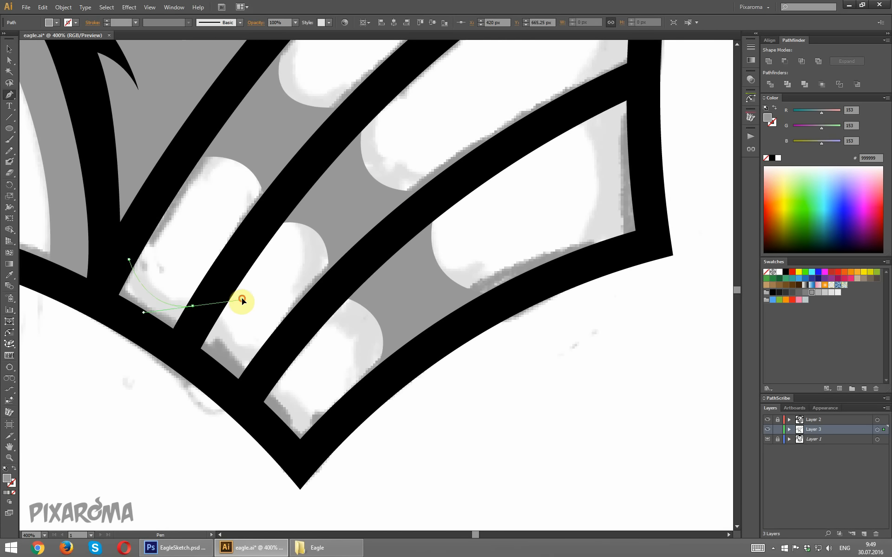
click(192, 305)
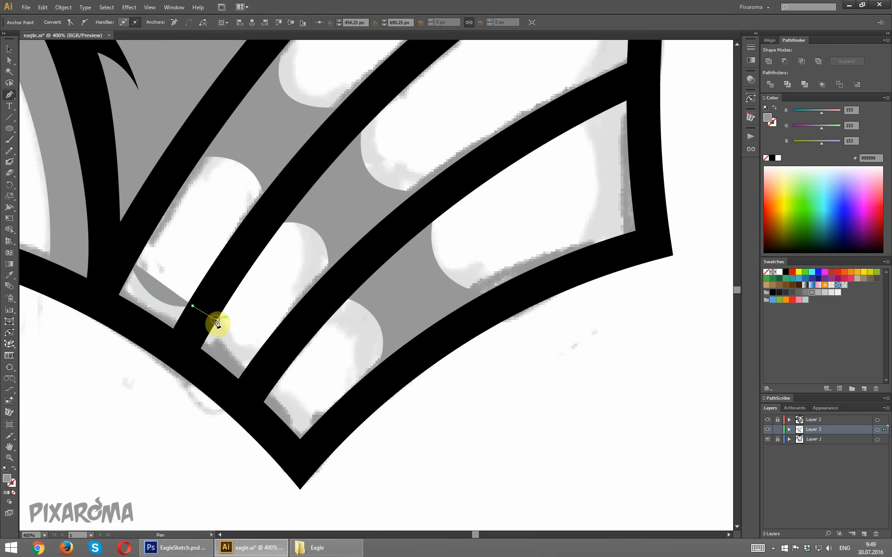
Continue the tip shading with rounded edges across the lower ends of the second and third bands, with corners on the black lines
drag(255, 365, 298, 374)
alt+click(253, 365)
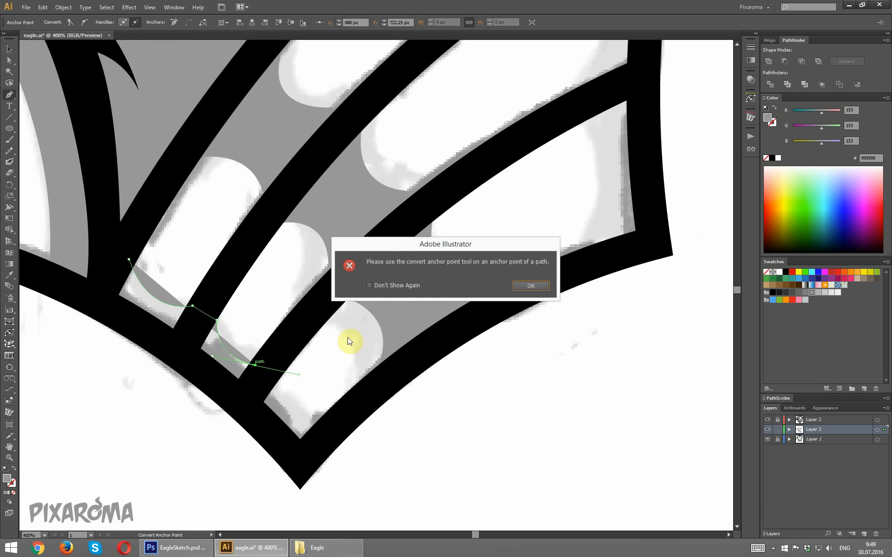
click(527, 285)
click(255, 367)
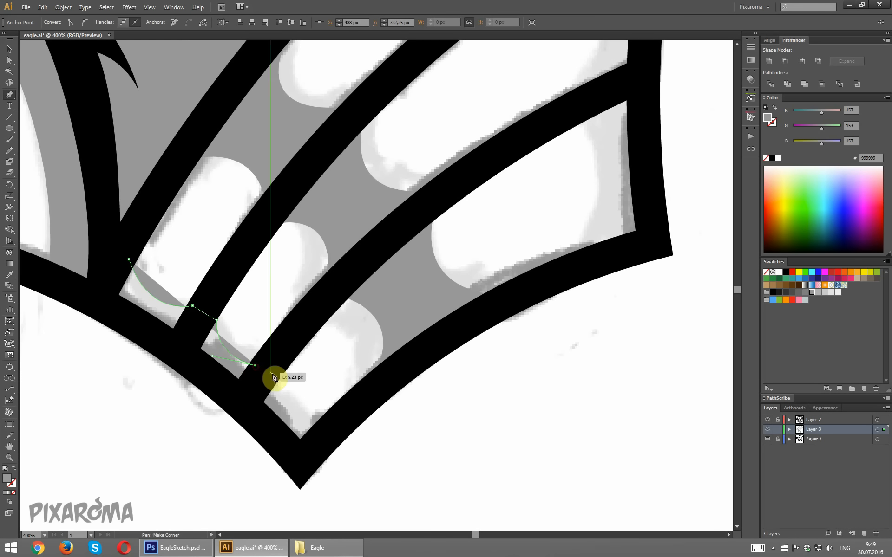
click(277, 383)
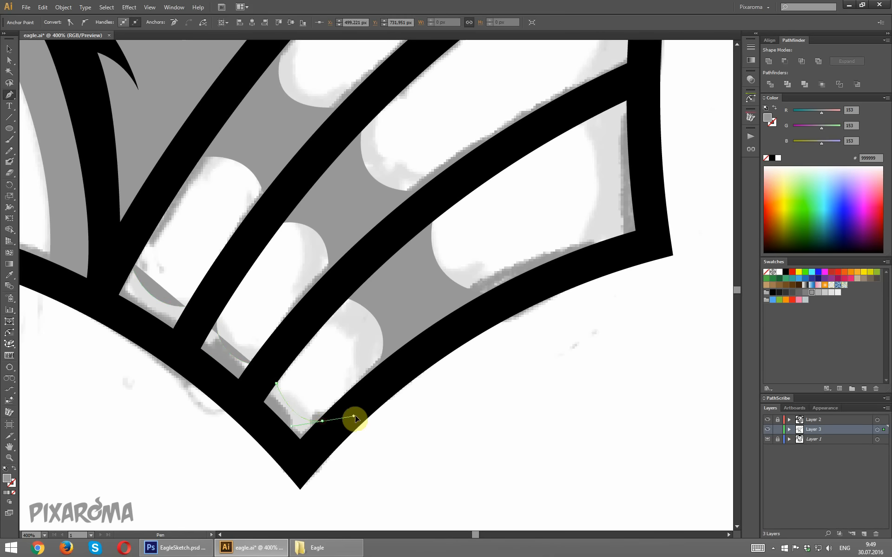
click(322, 420)
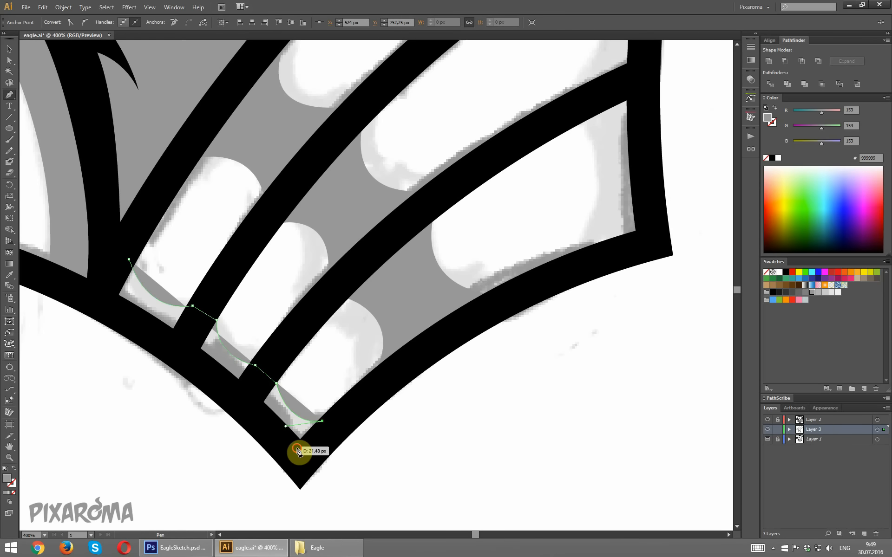
Run the tip shading back inside the black base outline, close it at its starting point, and deselect it
click(296, 448)
click(229, 378)
drag(144, 324, 106, 304)
click(106, 301)
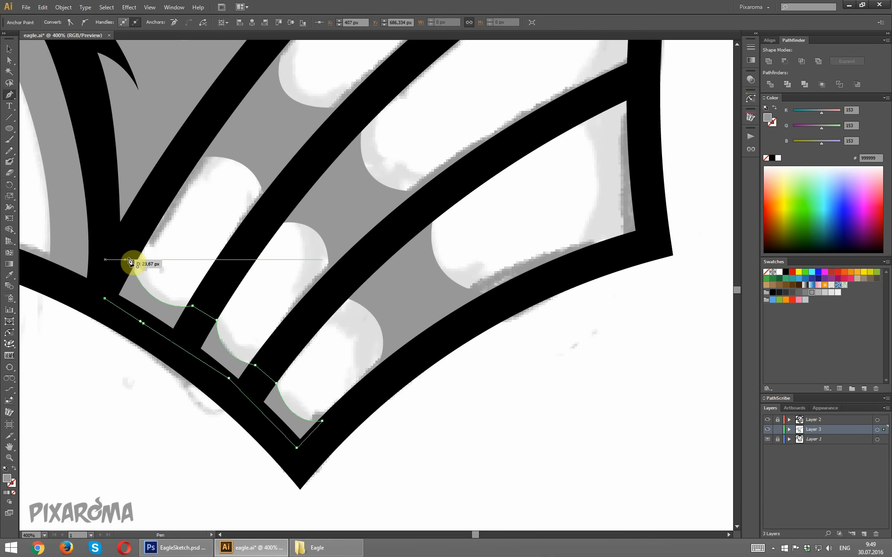
click(129, 259)
ctrl+click(476, 396)
Trace the shading at the back end of the uppermost neck band with a curved inner edge, close the shape, and deselect it
drag(478, 95, 334, 336)
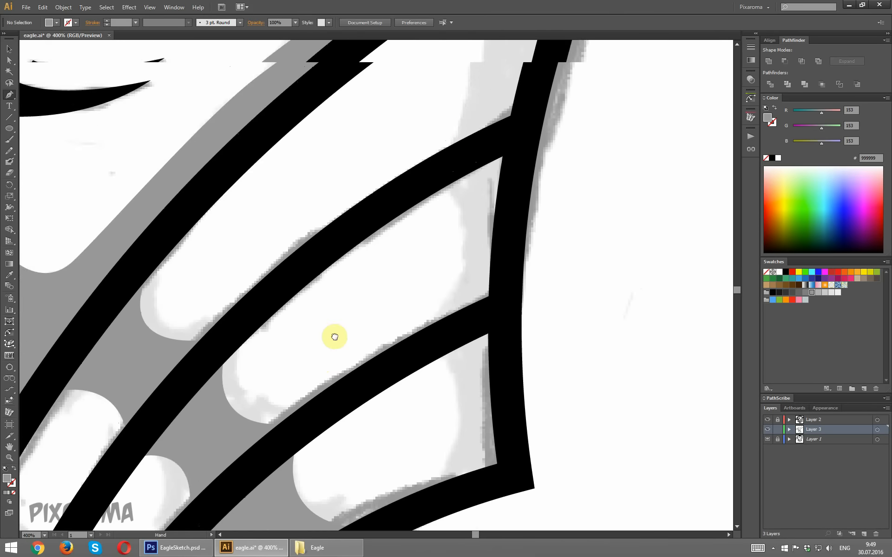
drag(428, 152, 394, 314)
click(374, 156)
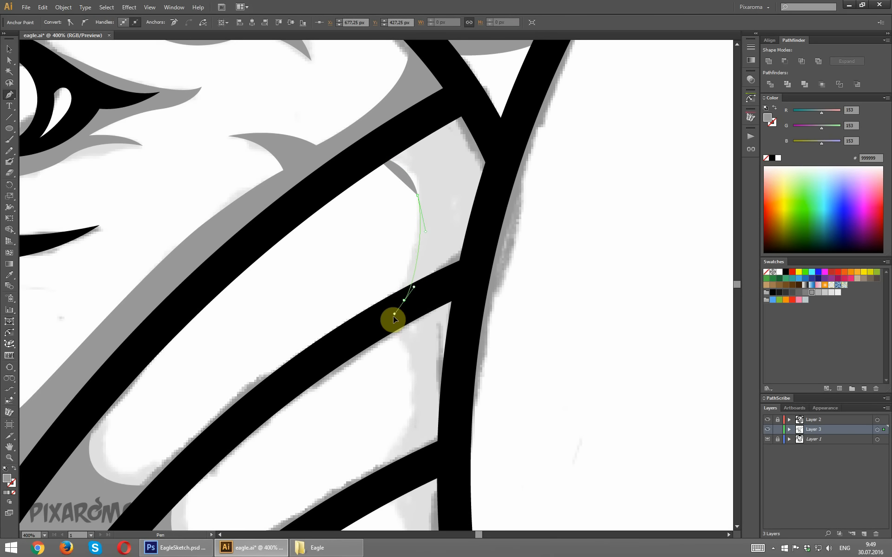
click(470, 257)
click(493, 175)
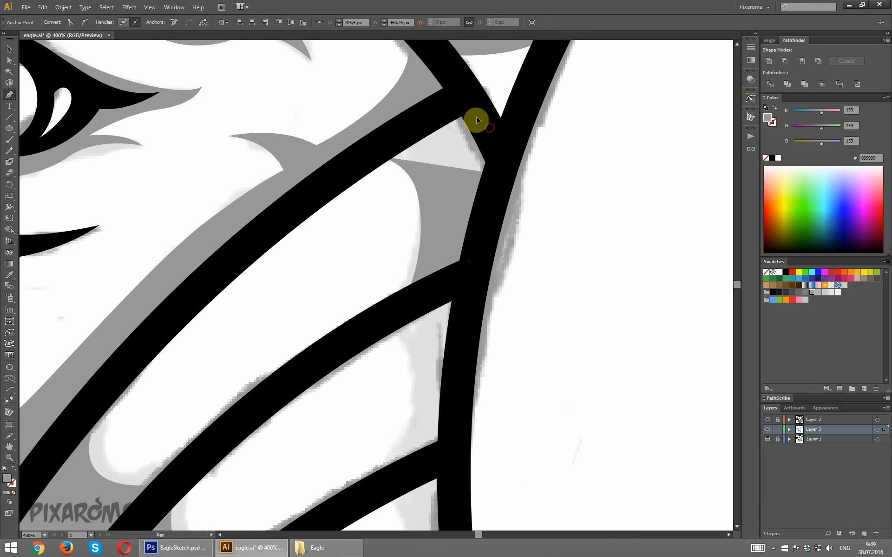
click(462, 104)
click(376, 155)
ctrl+click(565, 262)
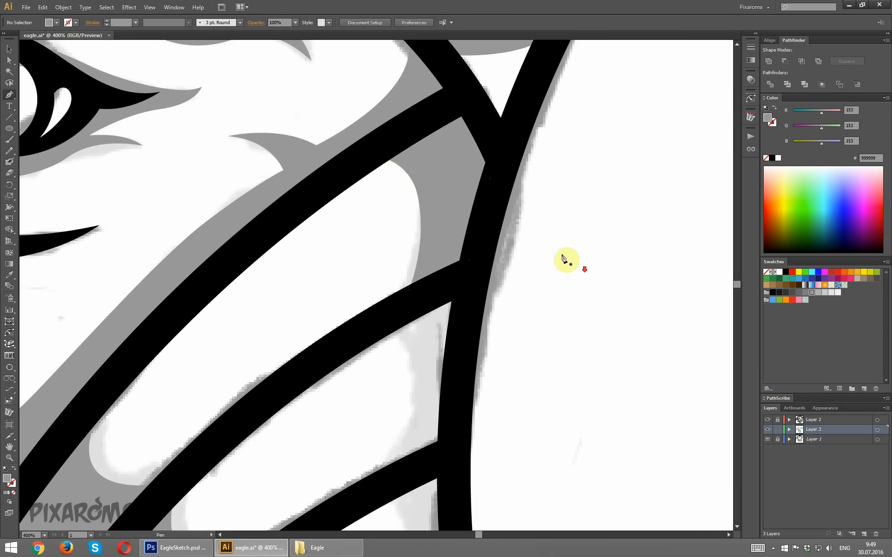
Trace a closed shading shape with a bowed inner edge at the back end of the second neck band
scroll(567, 259, down, 3)
click(399, 162)
drag(381, 321, 365, 335)
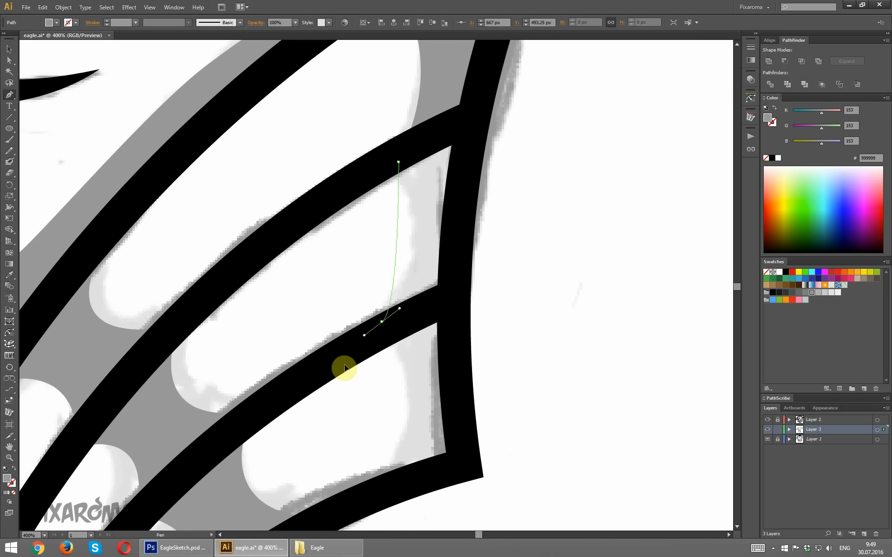
drag(324, 404, 321, 403)
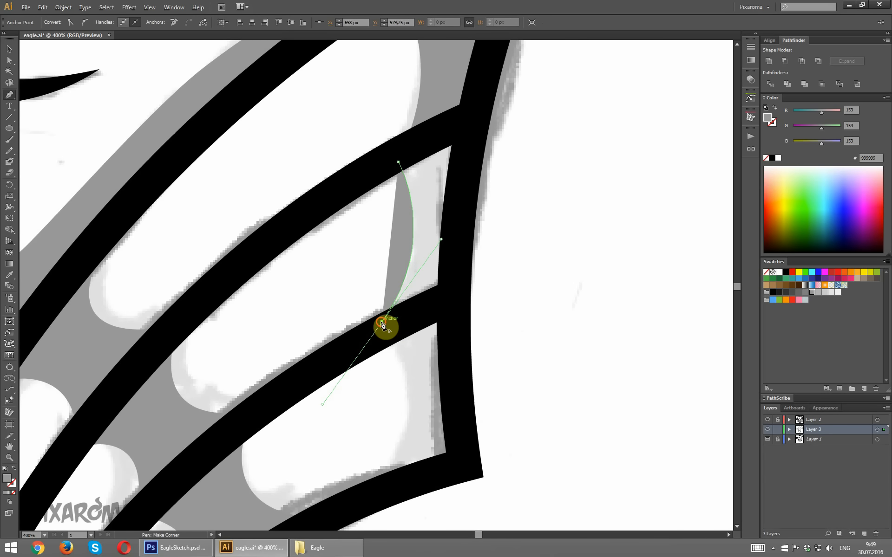
drag(381, 322, 442, 300)
click(440, 297)
click(461, 136)
click(443, 137)
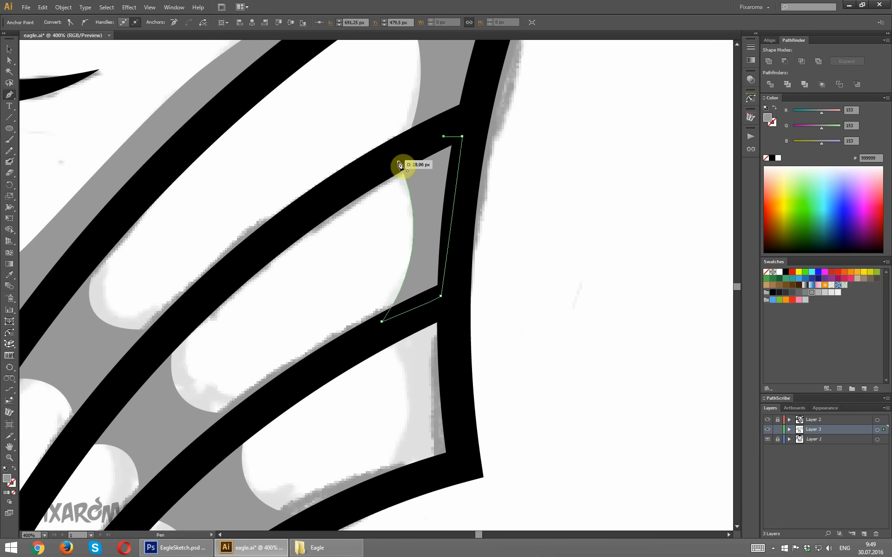
click(399, 162)
Trace a closed shading shape with a curved inner edge at the back end of the lowest neck band, and deselect it
scroll(538, 246, down, 5)
click(391, 210)
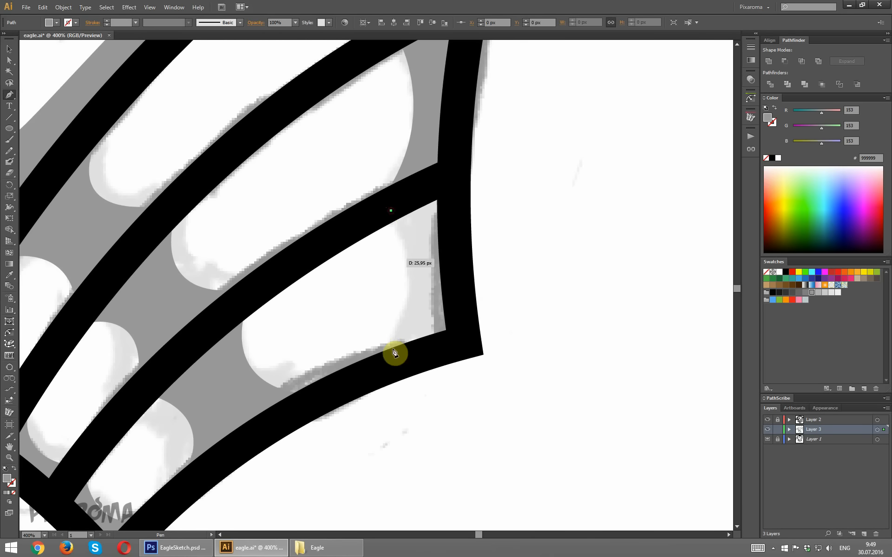
mouse_move(394, 351)
mouse_down()
mouse_move(354, 412)
mouse_move(397, 355)
mouse_up()
click(457, 338)
click(443, 187)
click(391, 212)
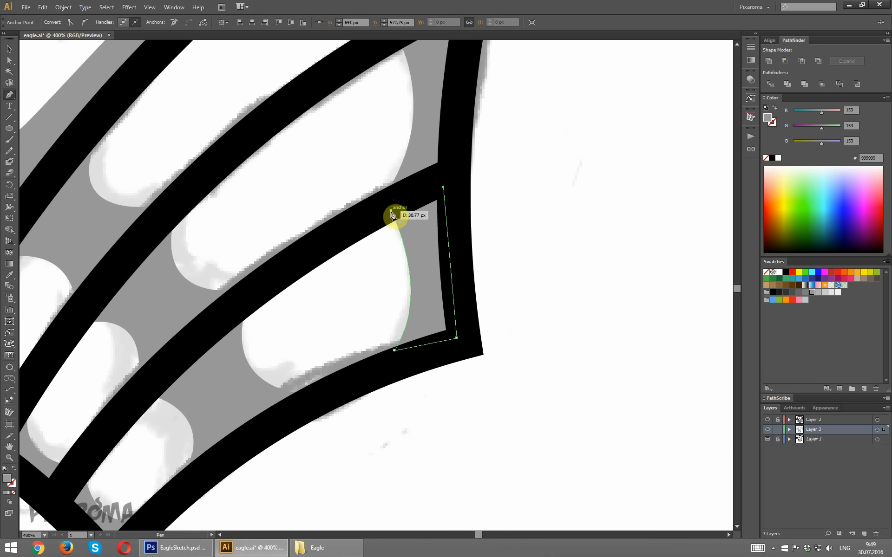
ctrl+click(538, 262)
Select the three back-edge neck shadings and the large diagonal neck shading, and combine them with Pathfinder Unite
key(ctrl+minus)
key(ctrl+minus)
key(ctrl+minus)
key(ctrl+minus)
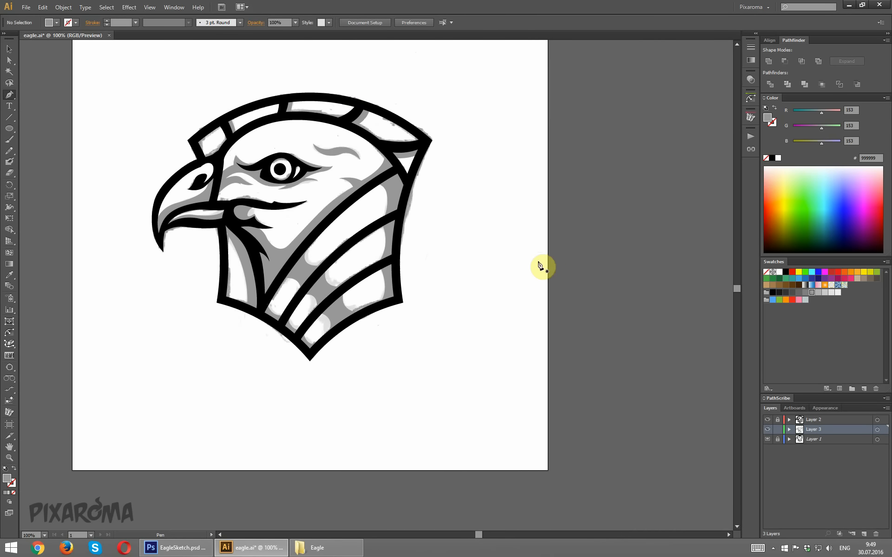
click(9, 49)
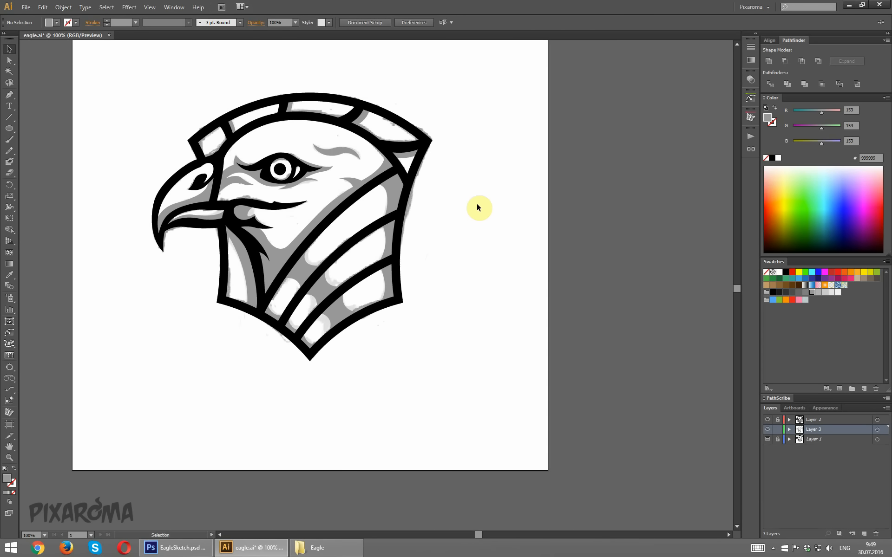
drag(446, 239, 518, 251)
click(467, 212)
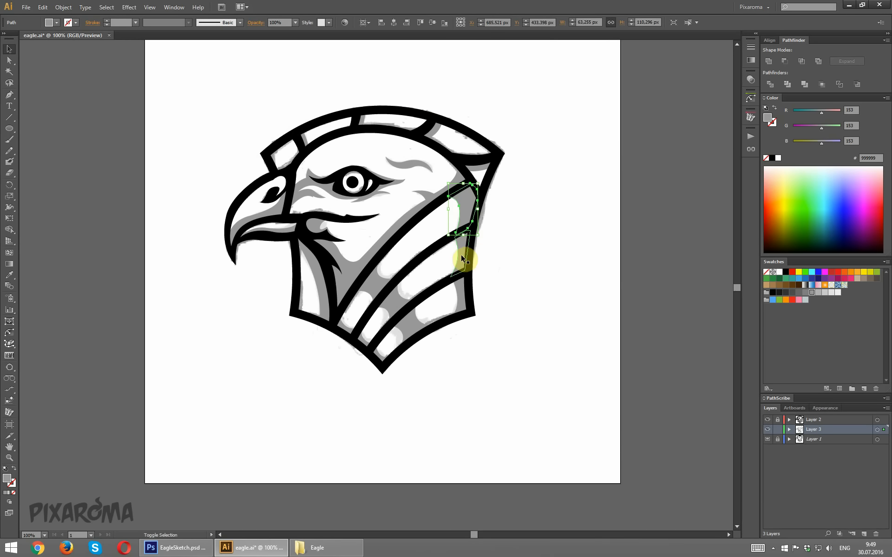
shift+click(462, 298)
shift+click(405, 320)
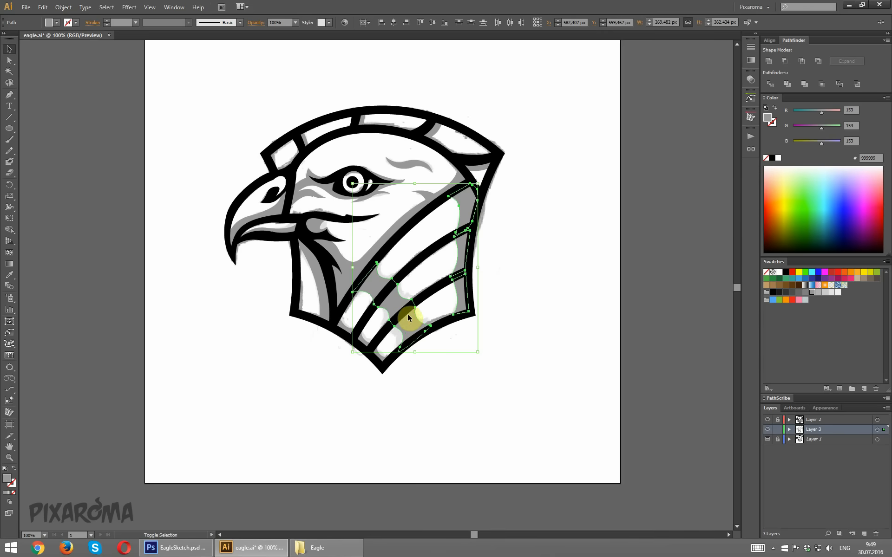
click(768, 61)
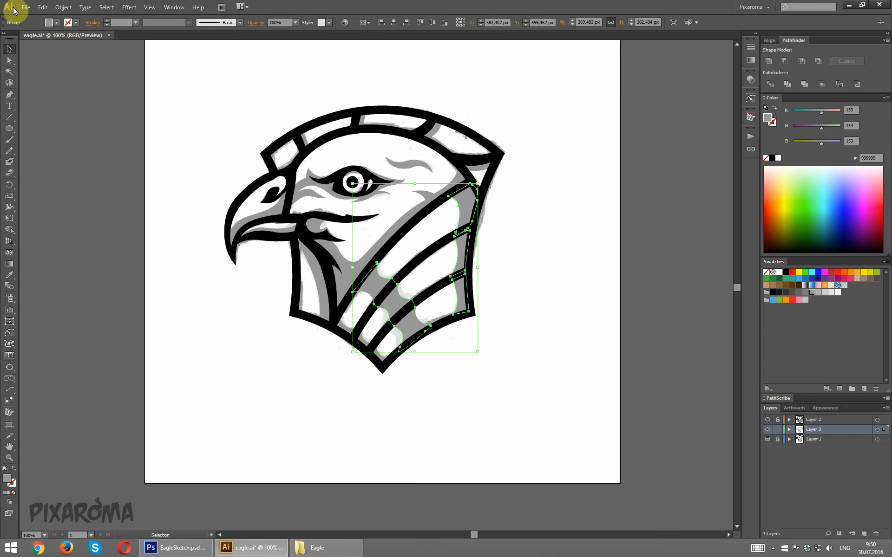
Make the united neck shading a compound path and deselect it
click(63, 7)
click(201, 289)
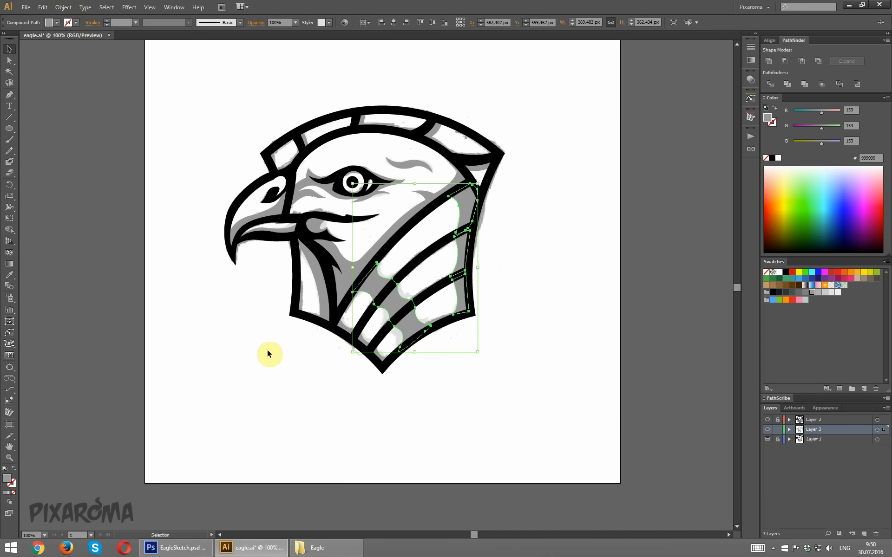
click(281, 392)
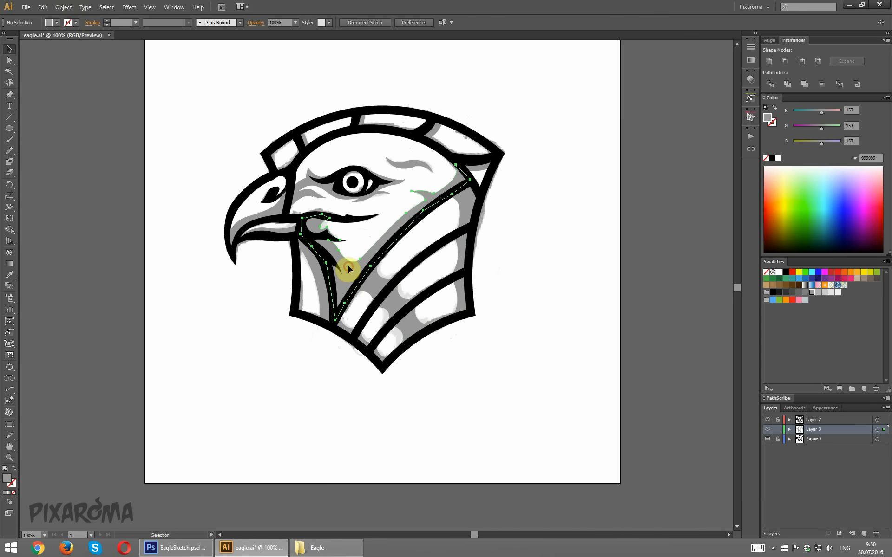
Group the cheek, eye and brow shadings, make the group a compound path, and deselect it
click(349, 268)
shift+click(309, 196)
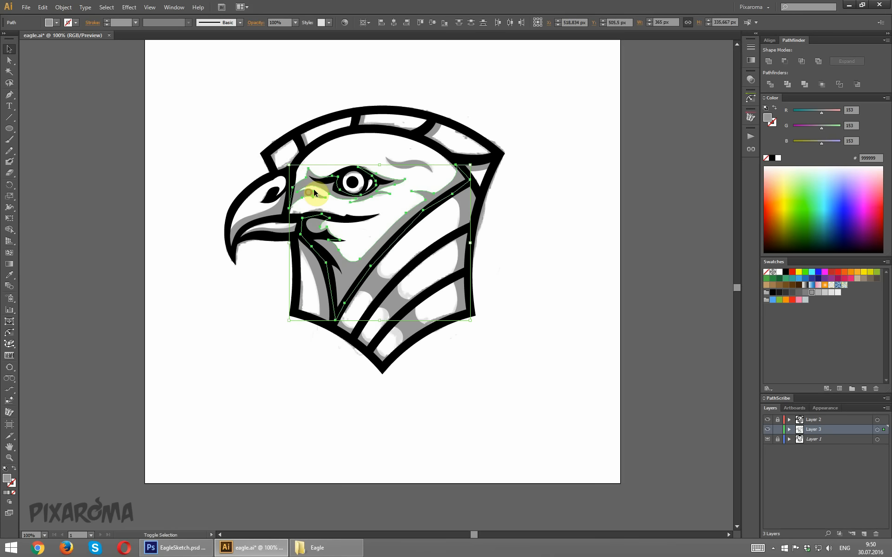
shift+click(416, 163)
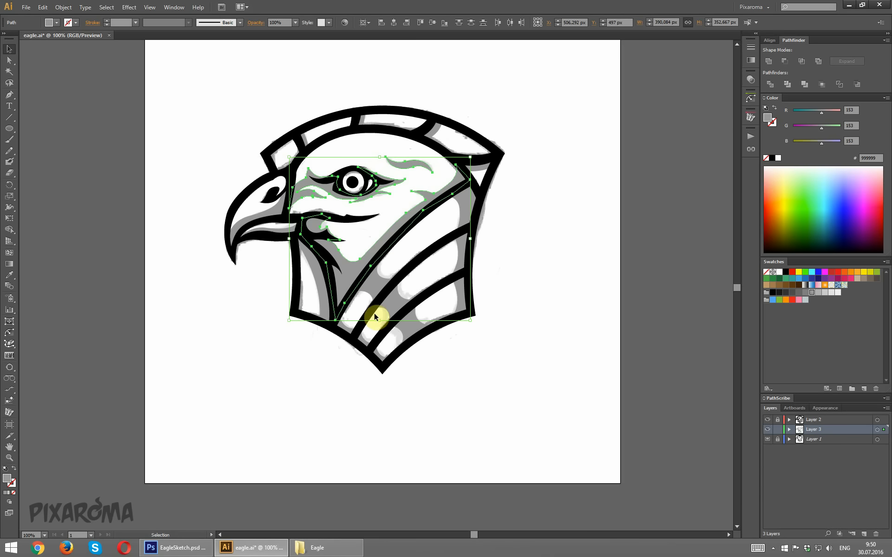
key(ctrl+g)
click(63, 7)
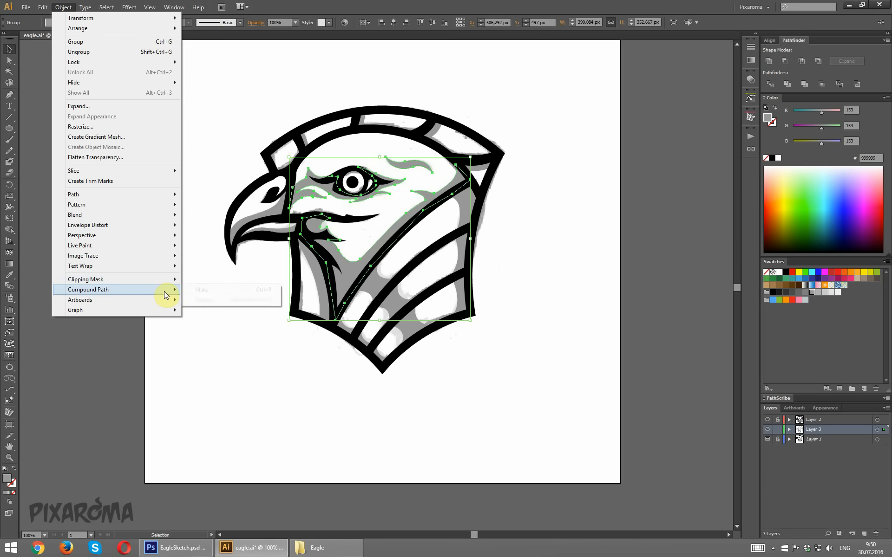
click(206, 290)
click(210, 293)
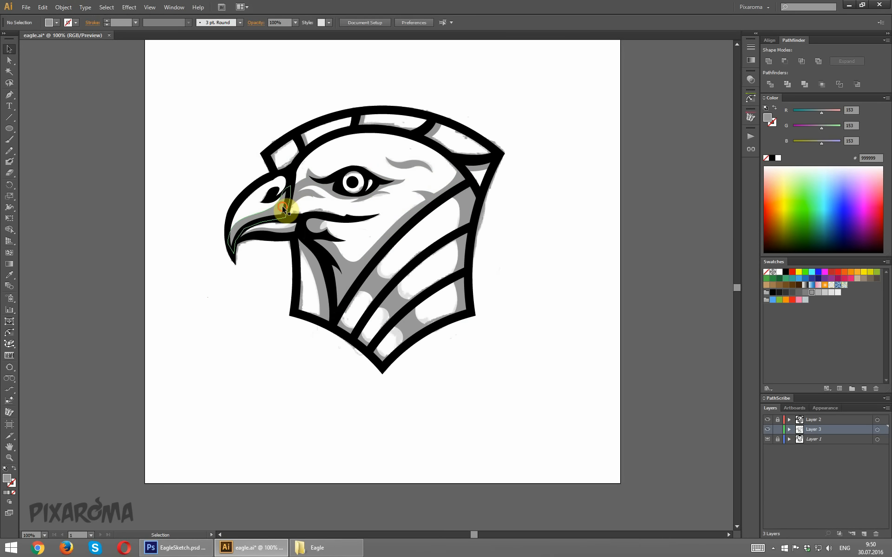
Unite the upper and lower beak shadings, make the result a compound path, and deselect it
shift+click(285, 229)
shift+click(285, 228)
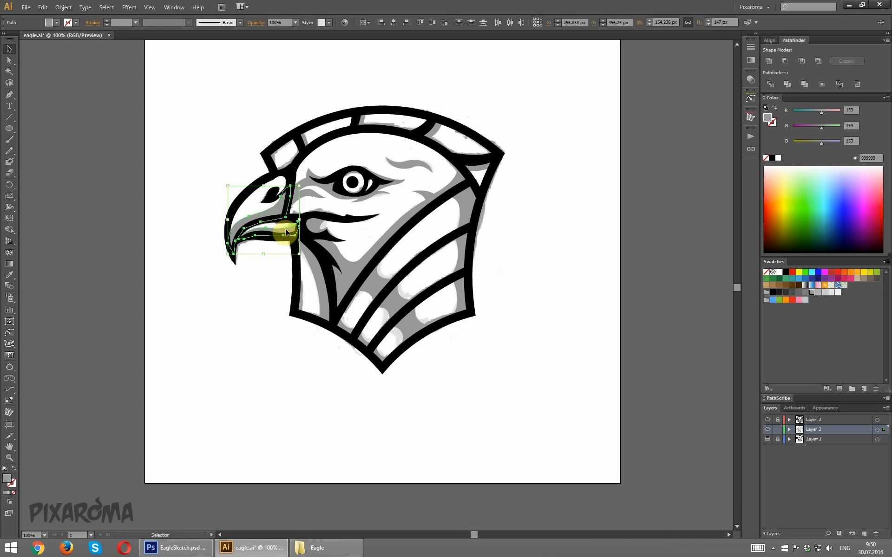
click(771, 60)
click(63, 7)
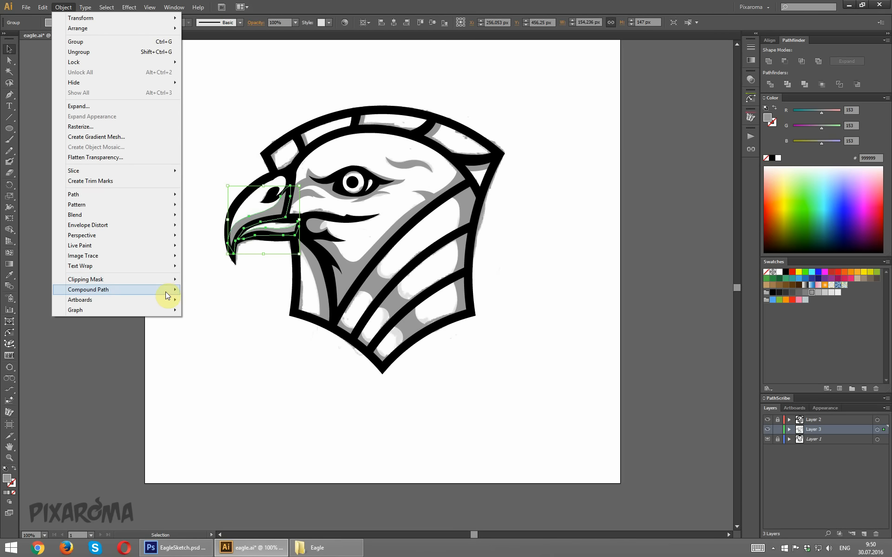
mouse_move(166, 290)
click(204, 289)
click(173, 244)
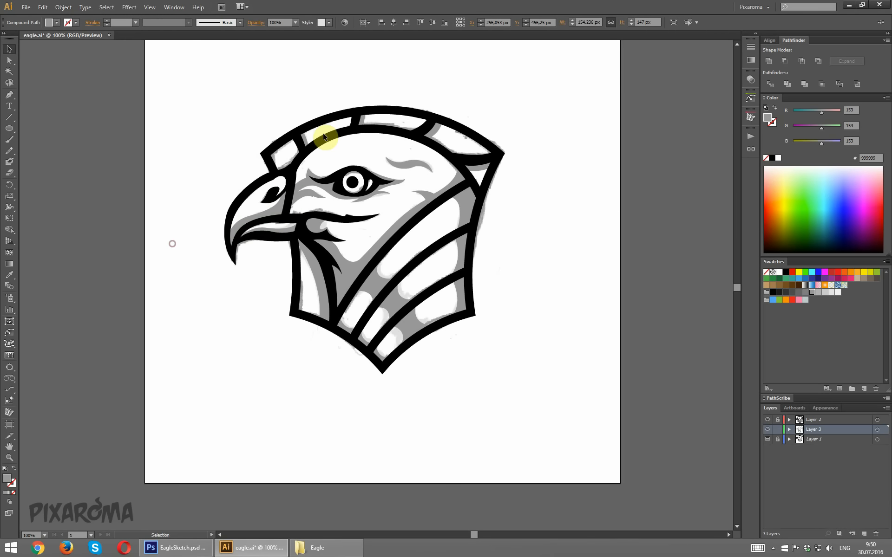
Select the four grey shadings along the crest above the head and combine them with Pathfinder Unite
scroll(324, 130, up, 1)
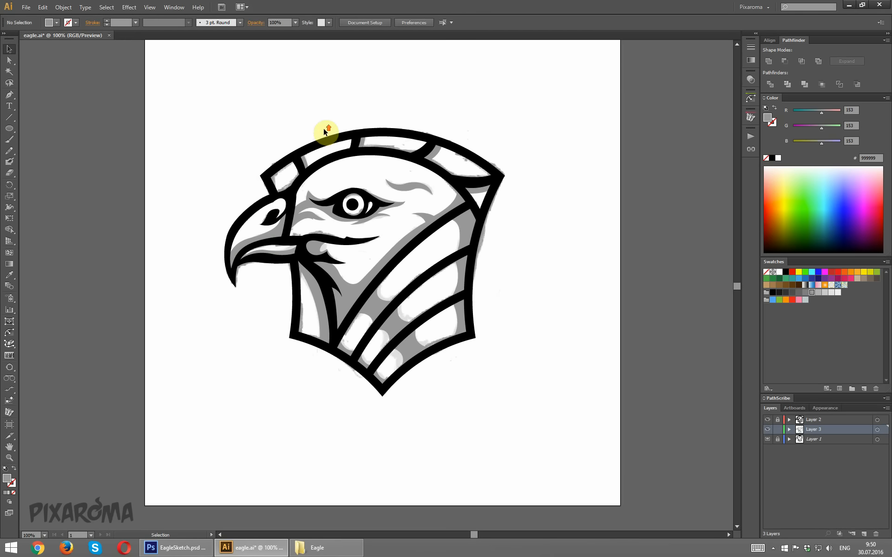
click(315, 286)
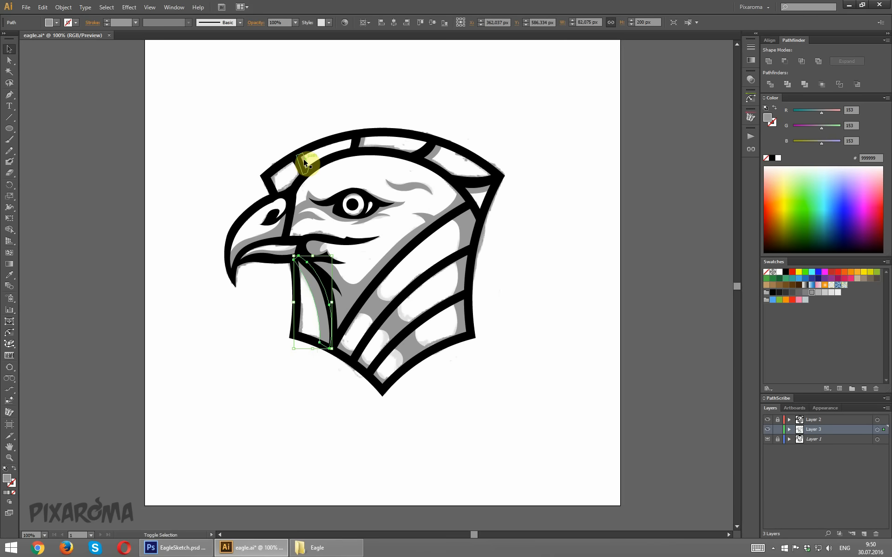
click(303, 159)
shift+click(361, 143)
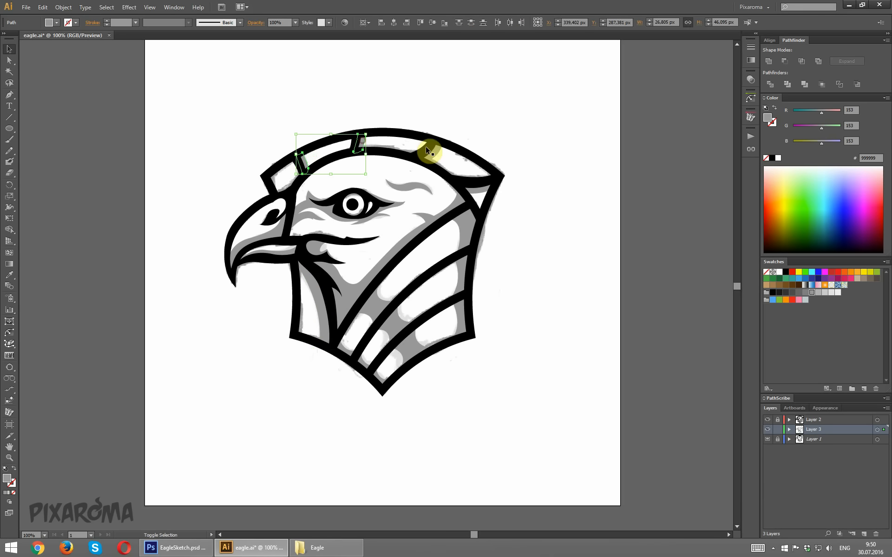
shift+click(440, 155)
shift+click(483, 195)
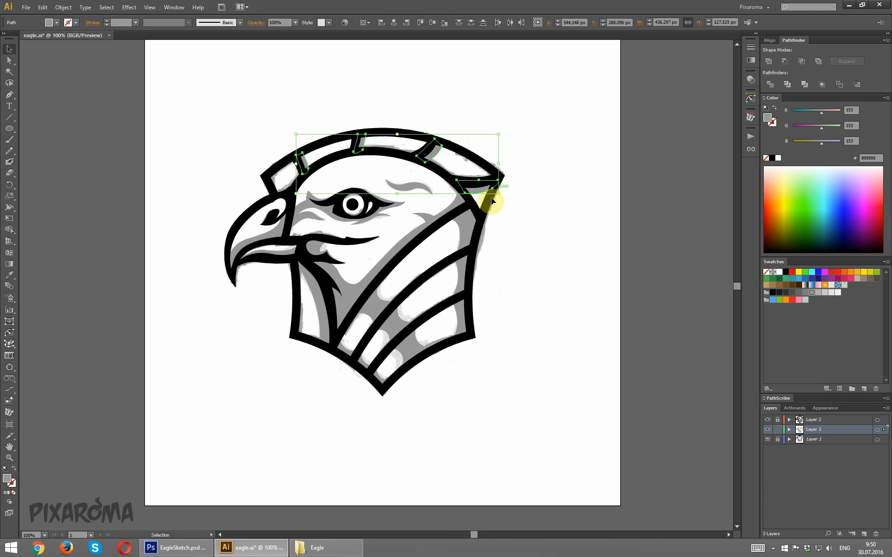
click(770, 63)
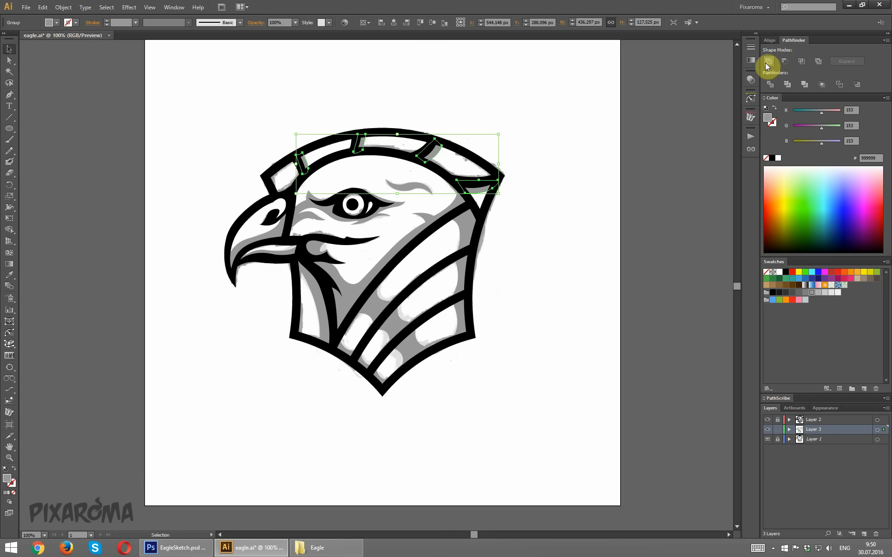
Make the united crest shading a compound path and deselect it
click(63, 7)
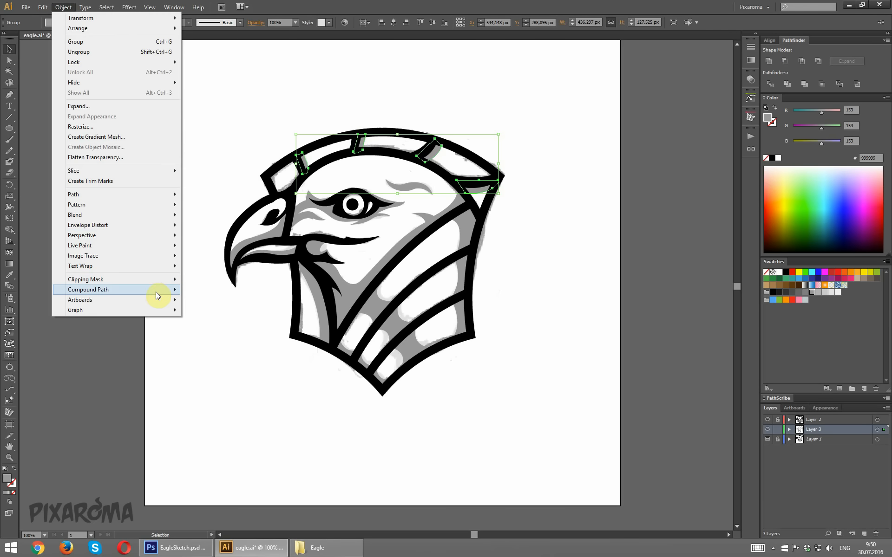
mouse_move(160, 292)
click(196, 291)
click(191, 320)
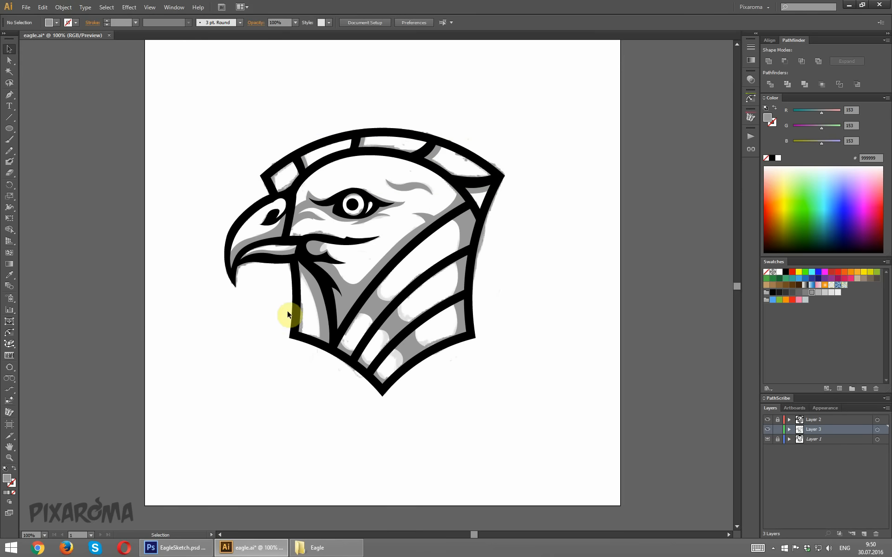
Hide the sketch on Layer 1 and add a new layer directly above it
click(766, 441)
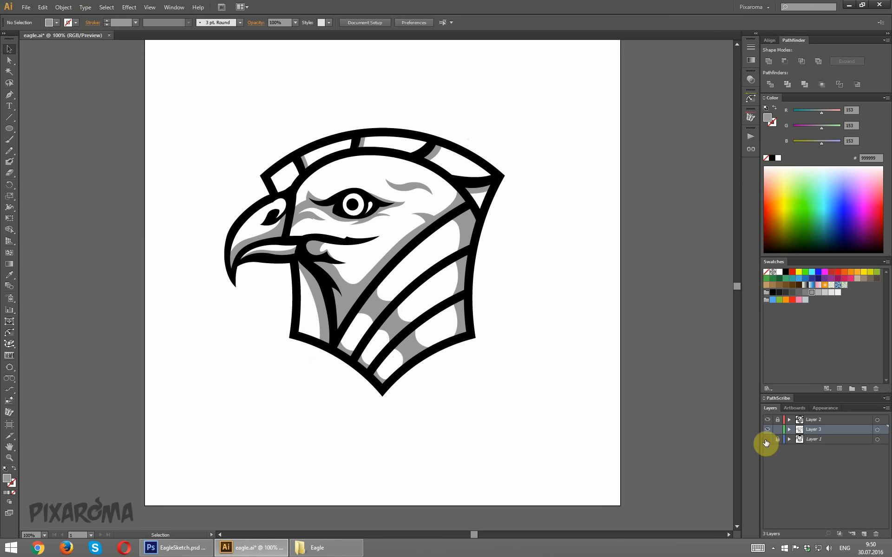
scroll(539, 275, up, 2)
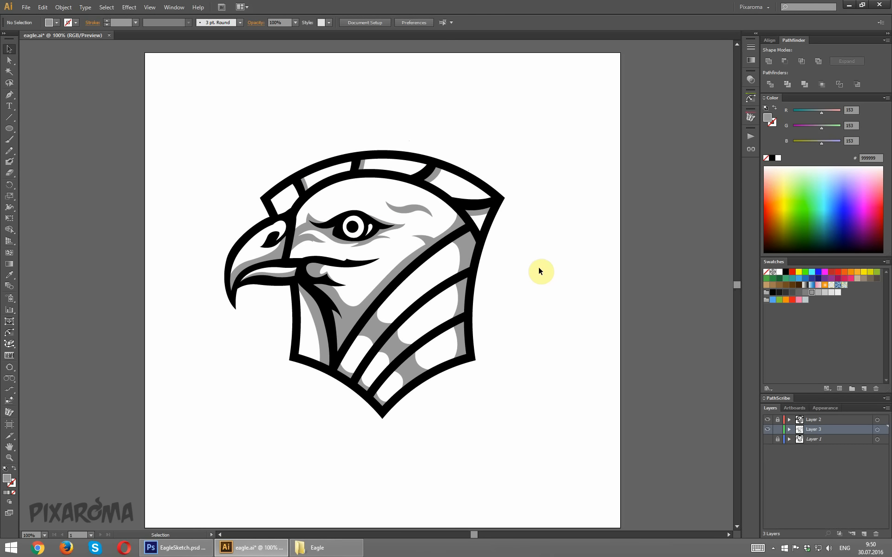
scroll(539, 274, down, 1)
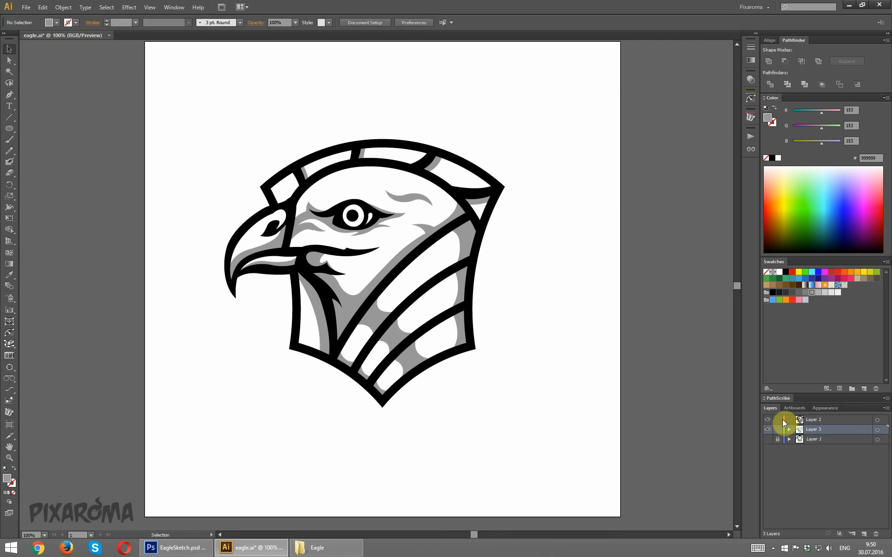
click(826, 439)
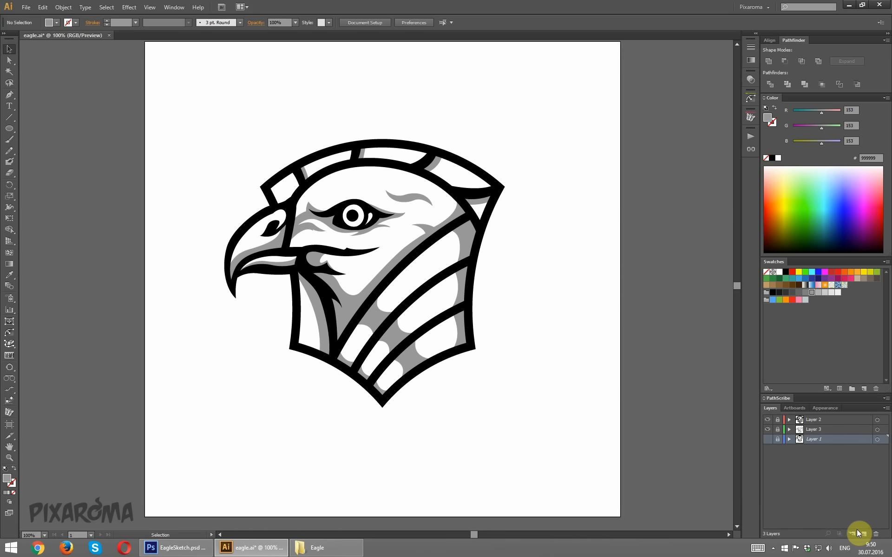
click(863, 534)
Set the fill to orange F7931E and start a Pen path from the beak tip along the upper beak outline to the forehead
key(ctrl+plus)
key(ctrl+plus)
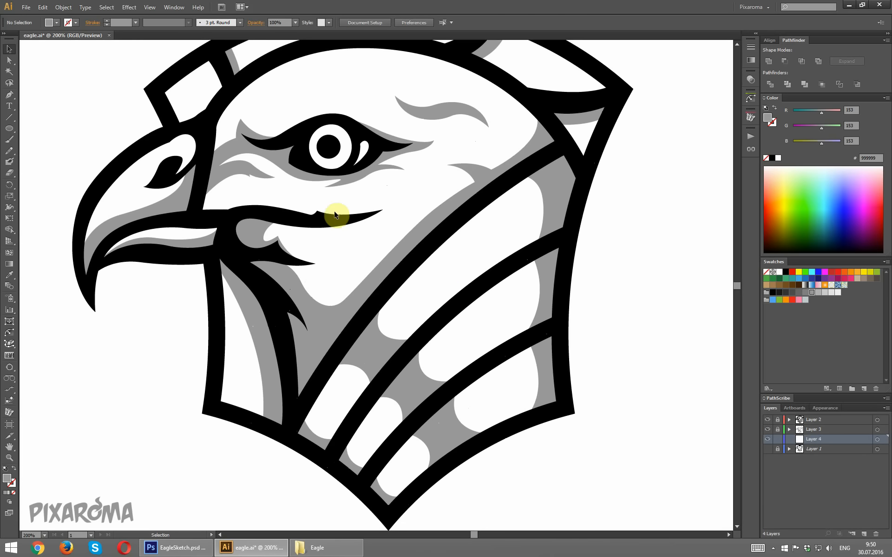
drag(237, 250, 298, 254)
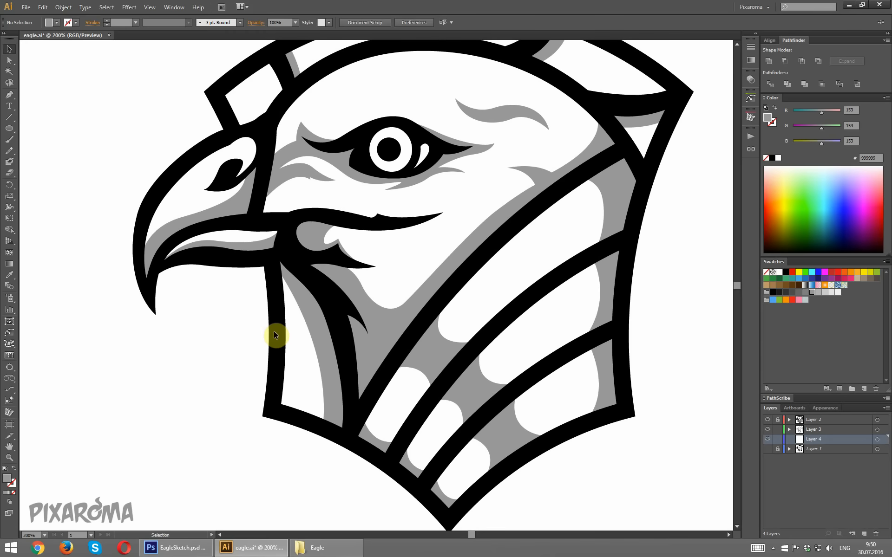
scroll(192, 323, up, 1)
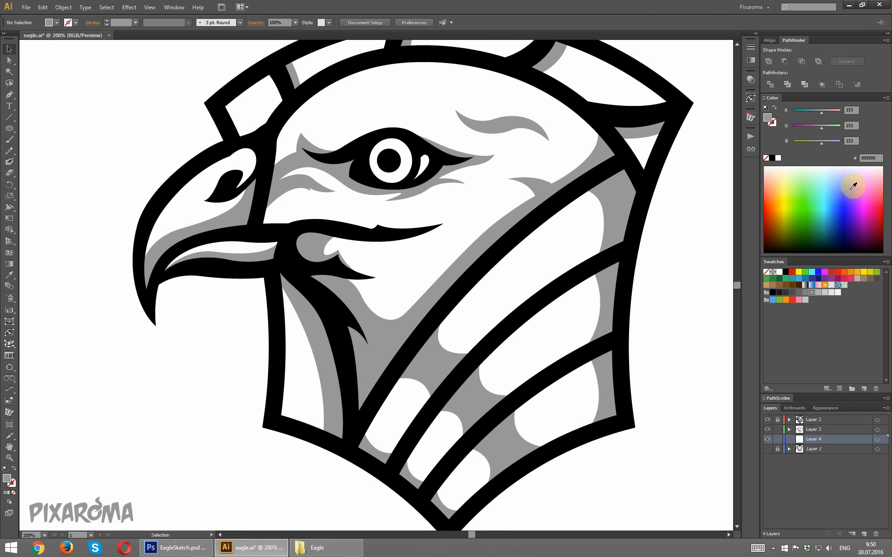
click(850, 275)
click(8, 96)
click(146, 307)
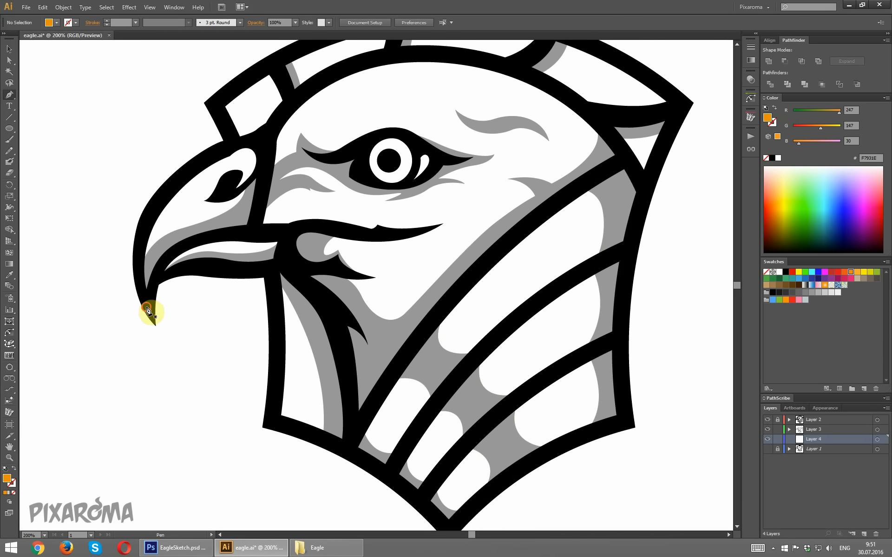
drag(142, 221, 157, 196)
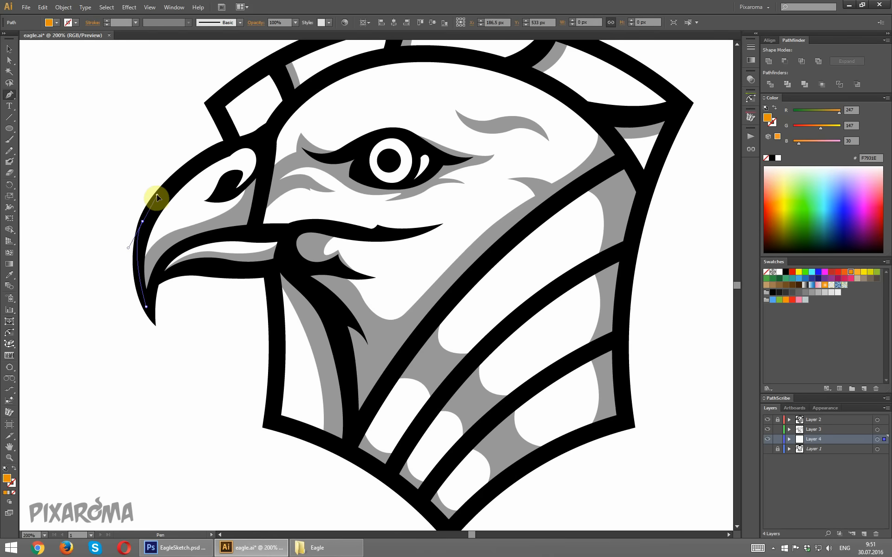
drag(202, 162, 251, 146)
click(265, 147)
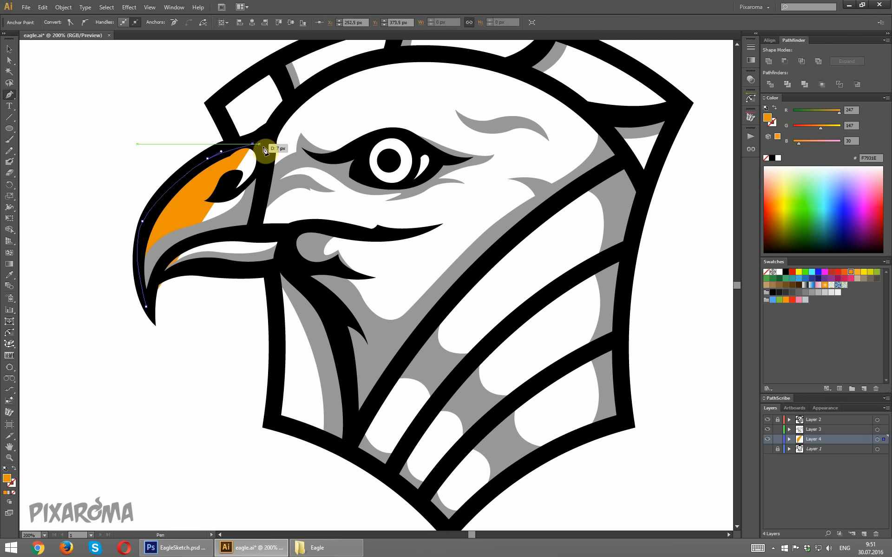
Continue the orange path down the beak's base and back under the lower beak, close it at the tip, and deselect it
click(262, 200)
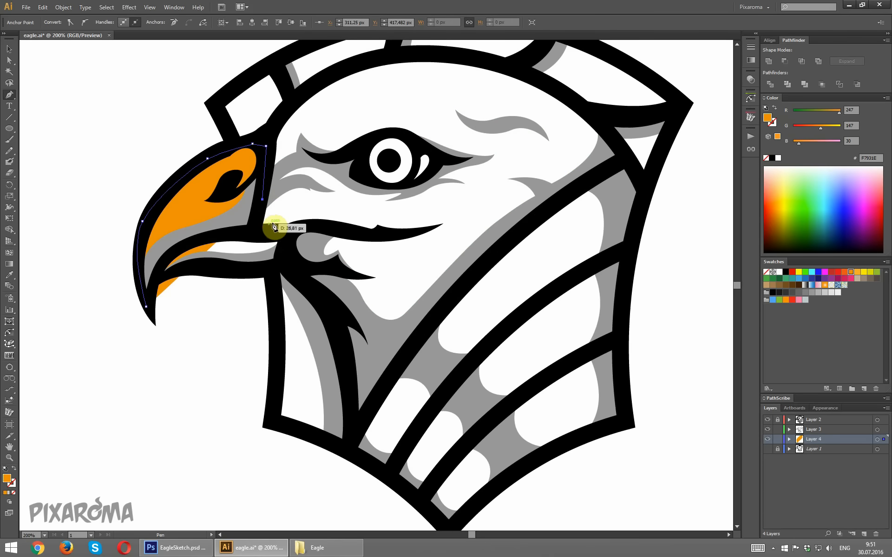
drag(263, 231, 275, 234)
click(288, 228)
click(278, 263)
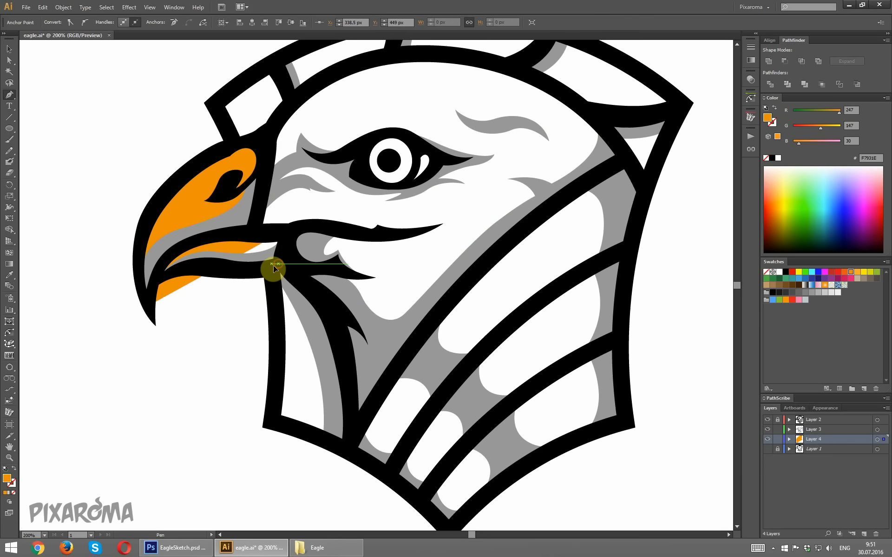
click(255, 270)
click(165, 274)
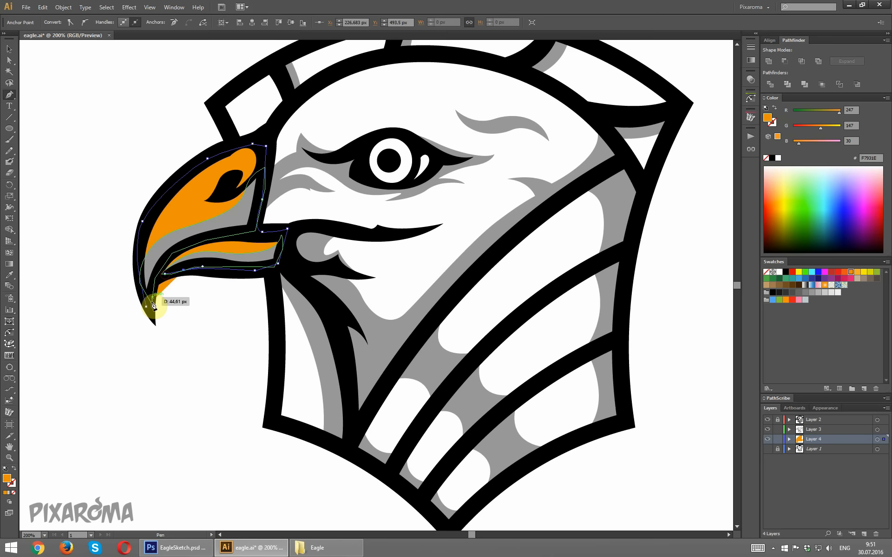
drag(141, 332, 141, 335)
click(9, 49)
click(64, 130)
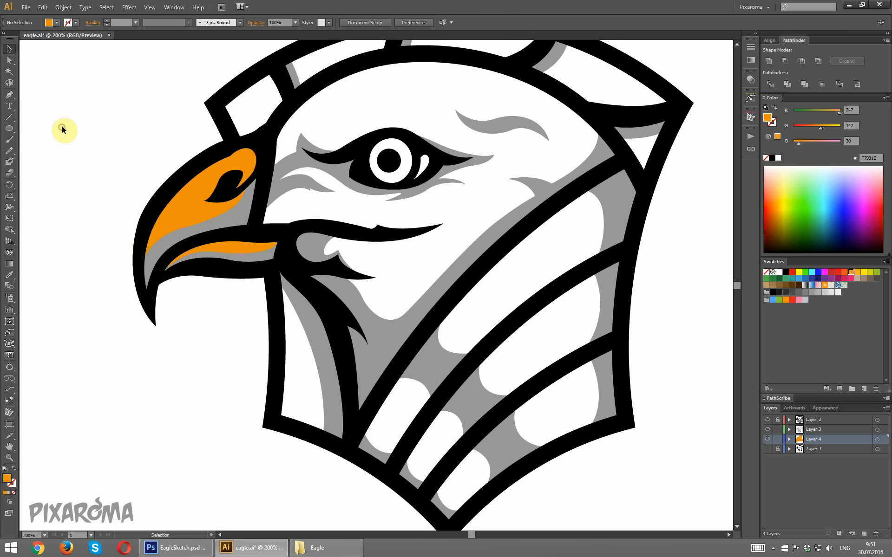
Select the grey beak shading and use the Eyedropper to give it the beak's orange fill
key(ctrl+minus)
key(ctrl+minus)
key(ctrl+minus)
key(ctrl+plus)
key(ctrl+plus)
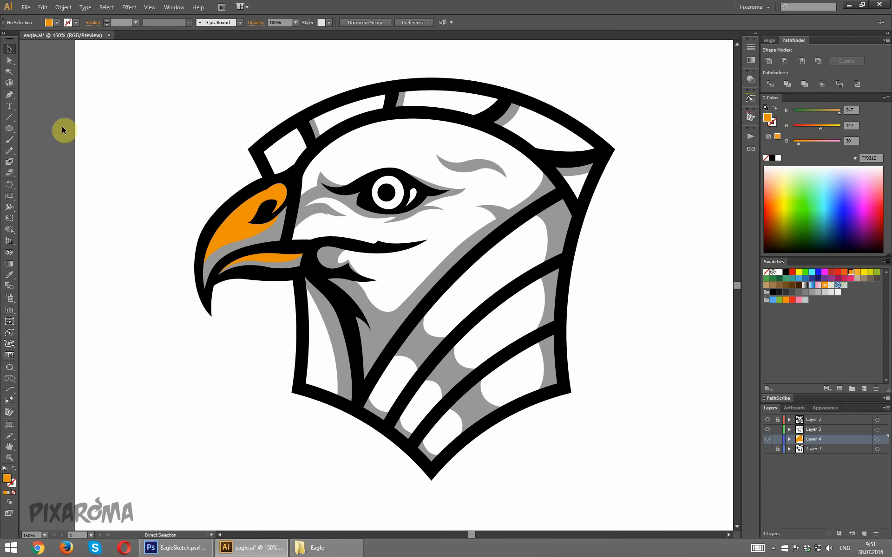
click(270, 236)
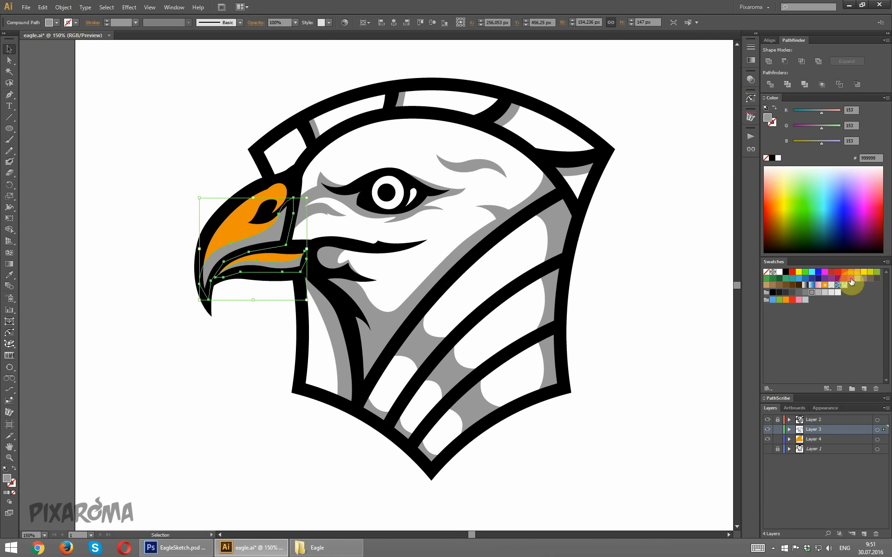
click(9, 275)
click(246, 210)
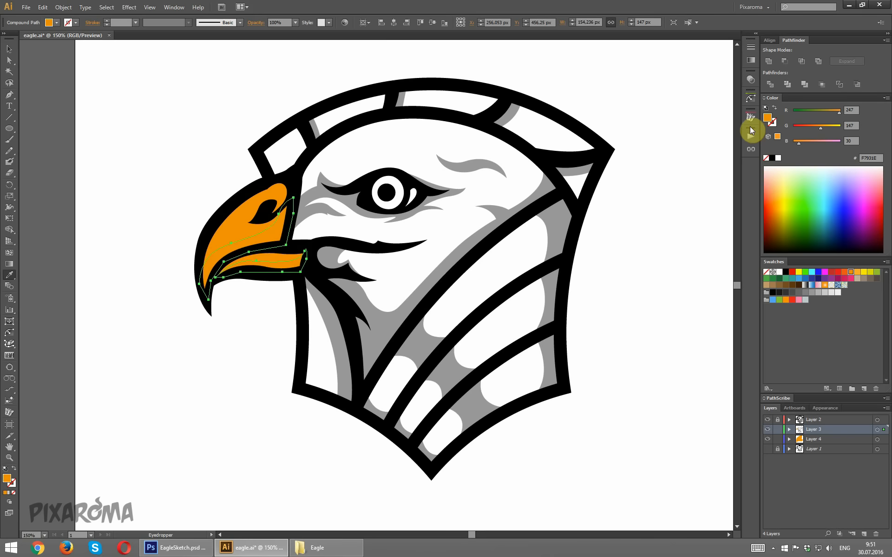
Hide the selection edges, switch the colour sliders to HSB, set the beak shading's hue to about 19, and deselect it
click(150, 7)
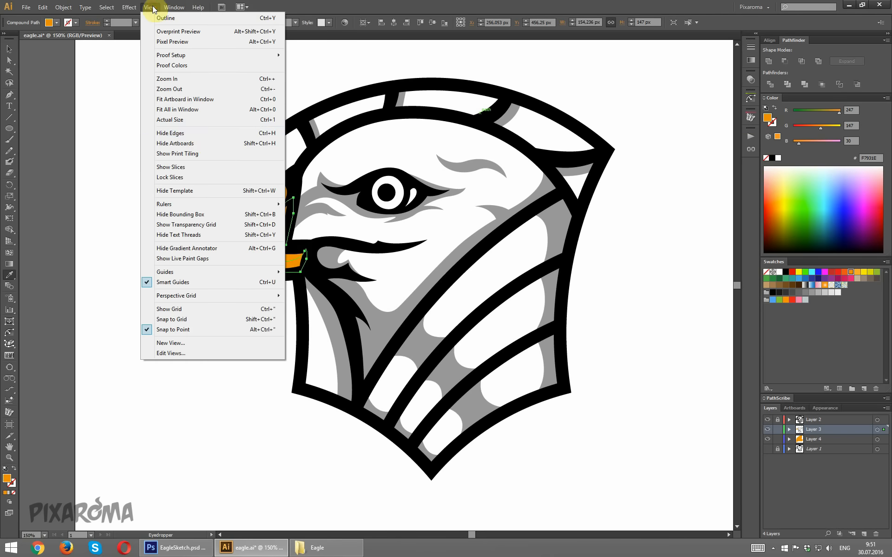
click(202, 132)
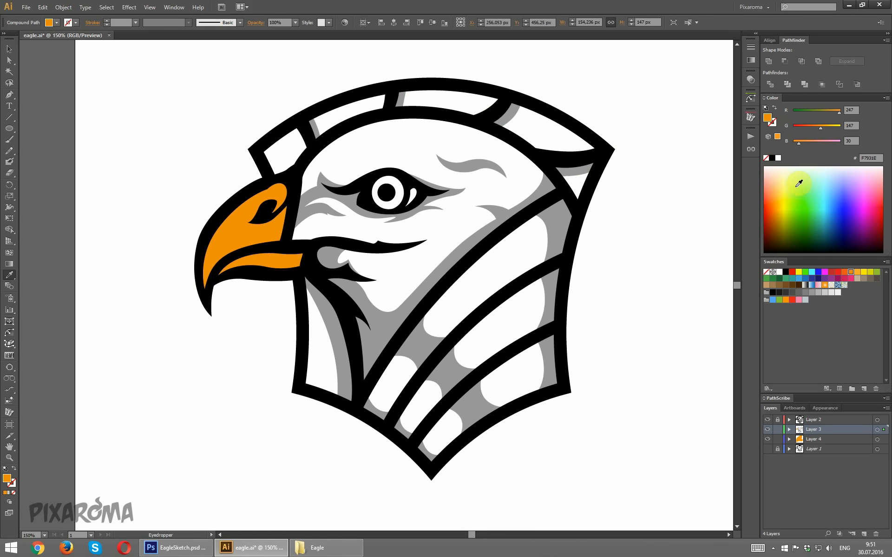
click(887, 99)
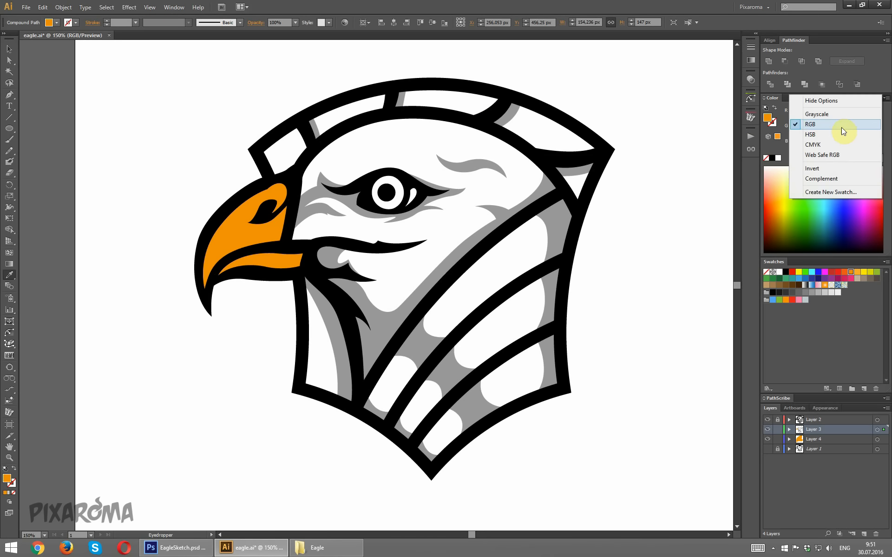
click(840, 132)
drag(798, 113, 796, 110)
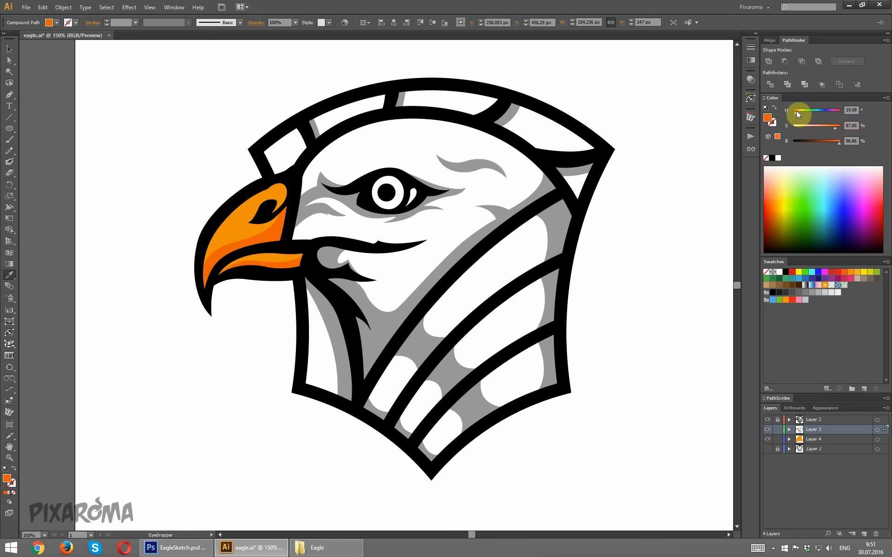
click(129, 135)
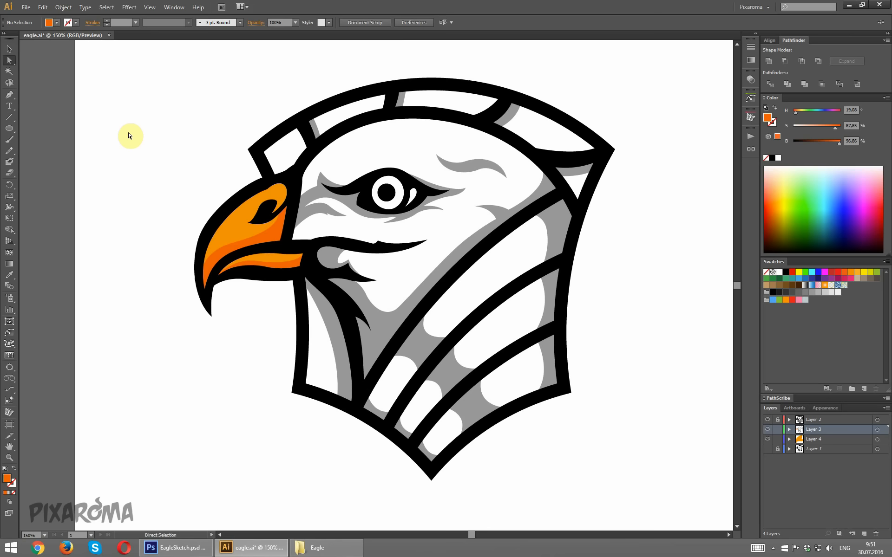
Set the fill to light grey at about 90% brightness and start a Pen path from the forehead down the beak's base to the mouth corner
click(9, 94)
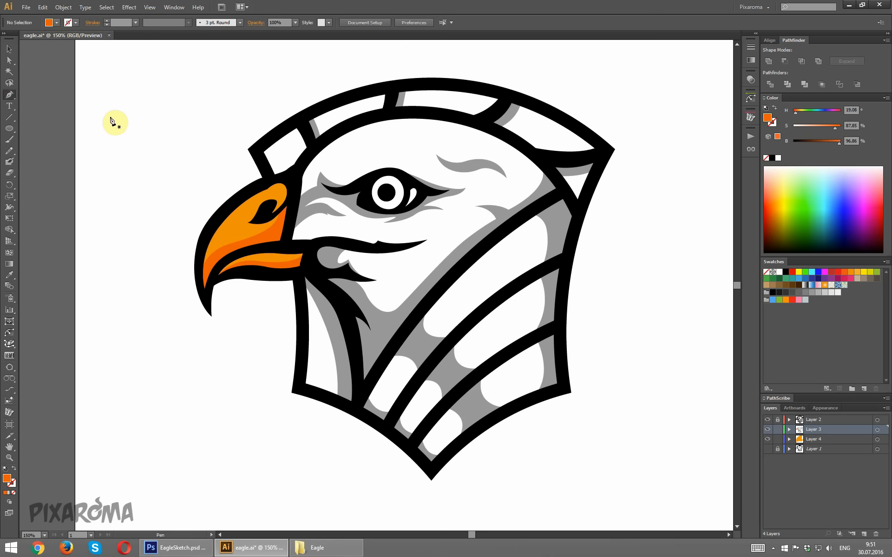
scroll(464, 193, up, 1)
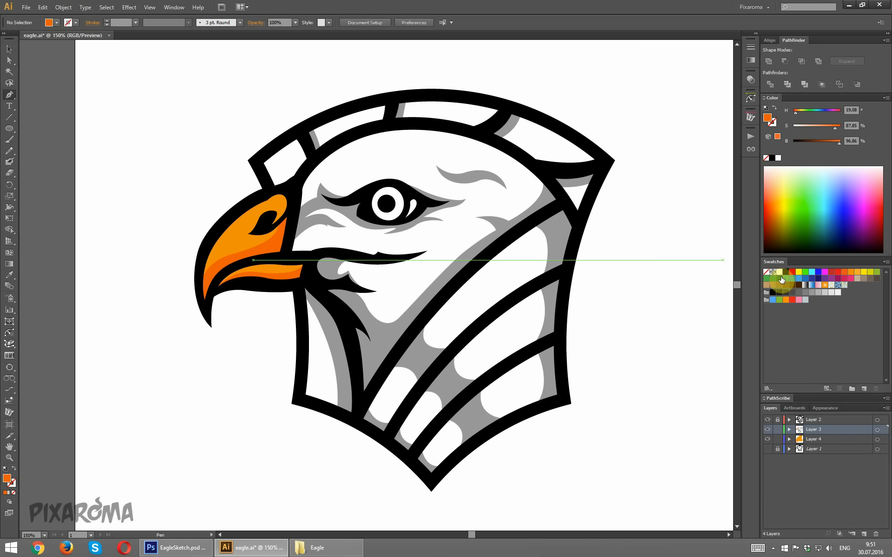
click(780, 273)
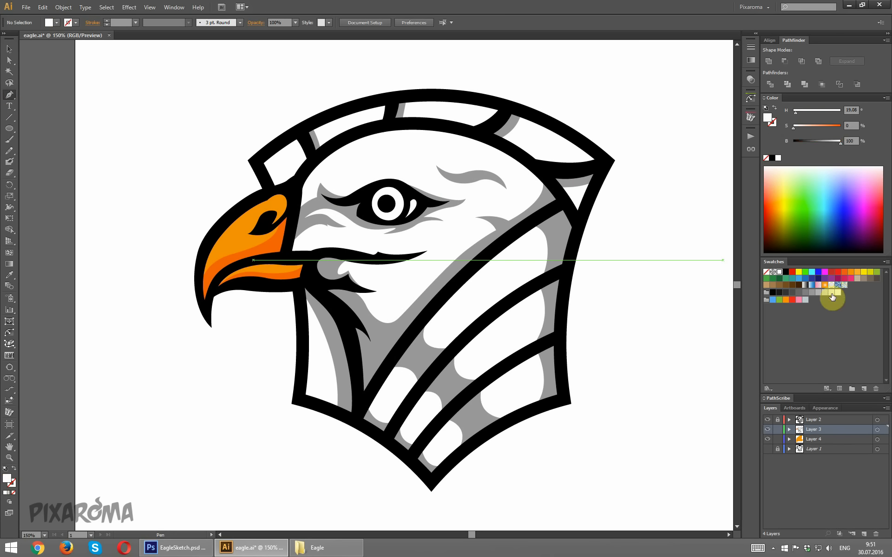
scroll(325, 259, down, 1)
scroll(325, 246, up, 1)
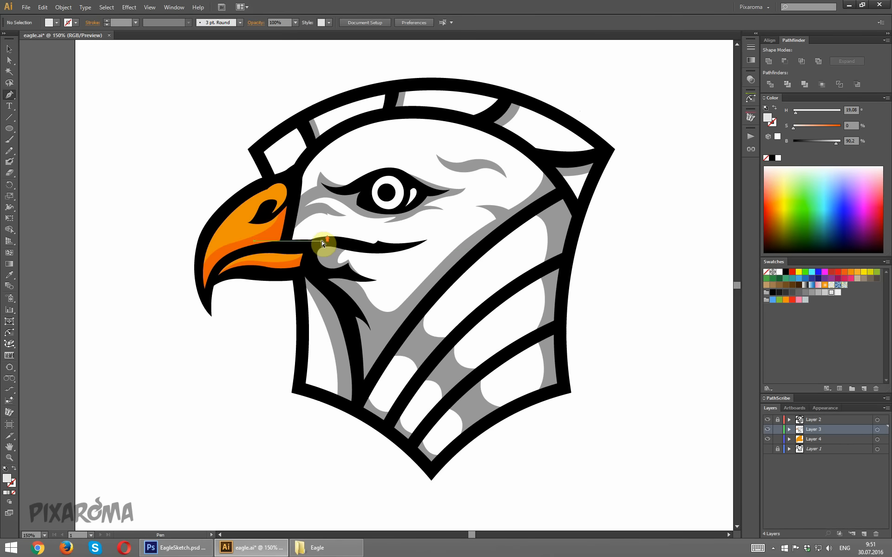
key(ctrl+plus)
key(ctrl+plus)
scroll(293, 203, up, 5)
click(214, 116)
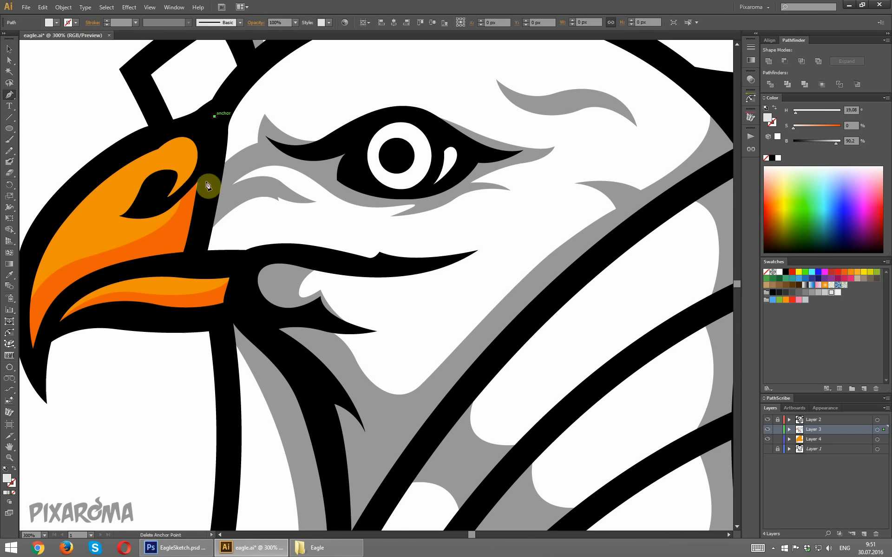
click(207, 201)
click(194, 255)
click(238, 266)
click(244, 303)
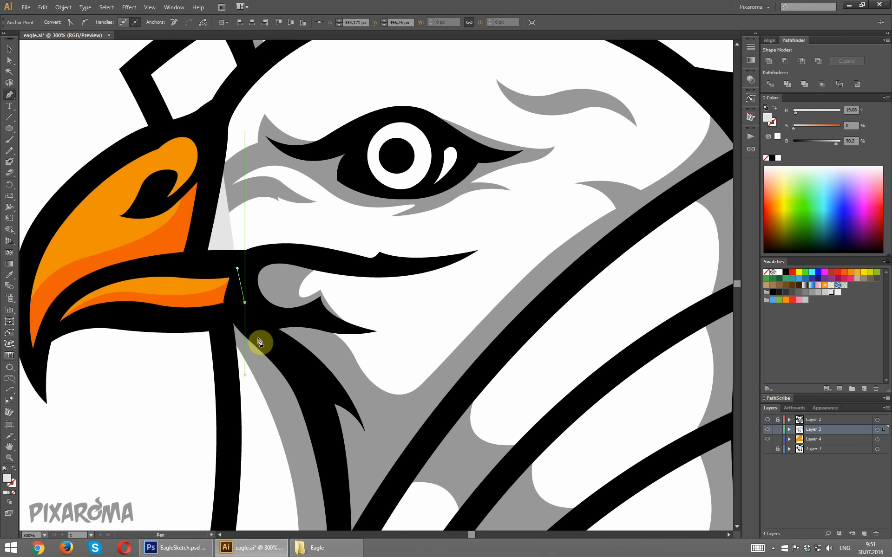
Continue the light grey head path along the throat outline down to the point where it meets the neck band
click(282, 346)
scroll(298, 366, down, 5)
click(322, 316)
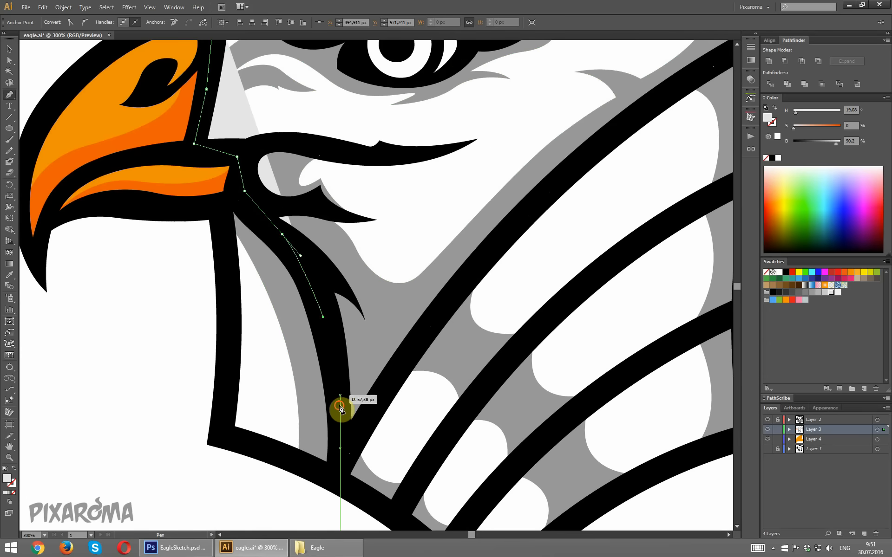
click(340, 406)
click(344, 445)
Continue the head path from the throat's lowest point up the uppermost neck band to the back of the head
click(442, 312)
click(523, 218)
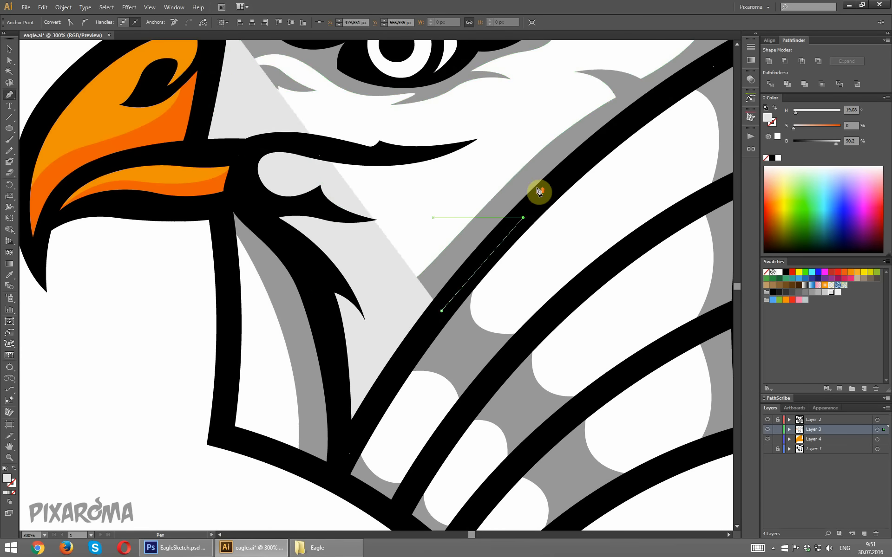
scroll(537, 191, up, 4)
drag(611, 158, 367, 183)
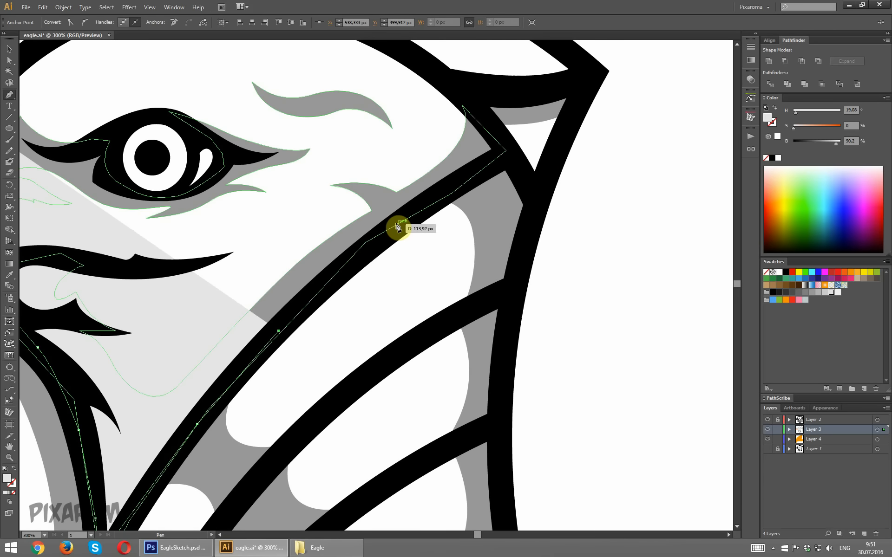
click(410, 215)
click(501, 138)
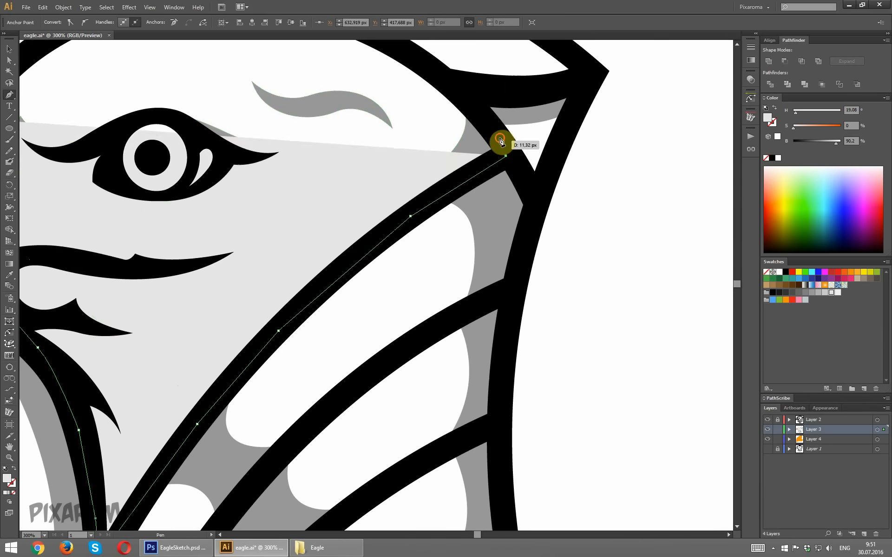
Continue the head path over the crown's outline and close it at its starting point on the forehead
scroll(418, 131, up, 5)
scroll(428, 124, left, 6)
drag(456, 128, 359, 110)
click(245, 150)
click(166, 214)
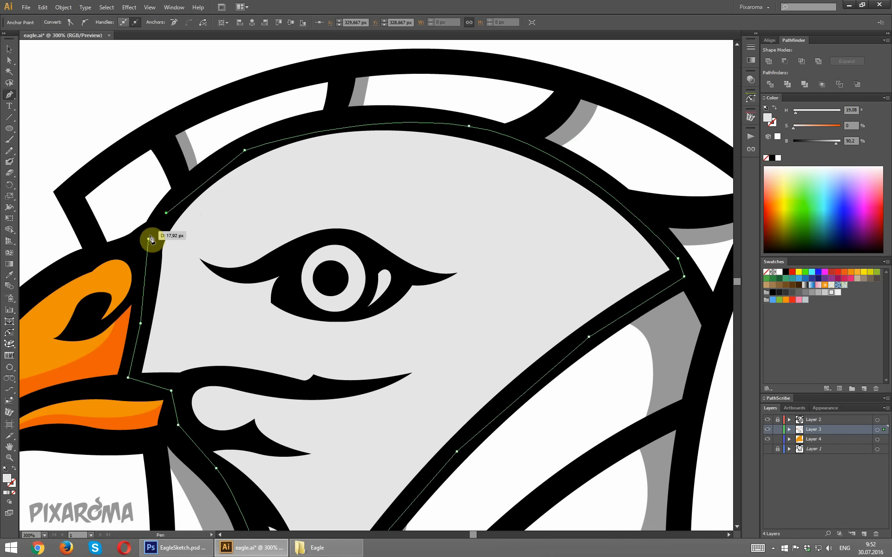
click(148, 241)
Expand Layer 3 and Layer 4, move the new head path into Layer 4 above the beak's base shape, and deselect it
key(ctrl+1)
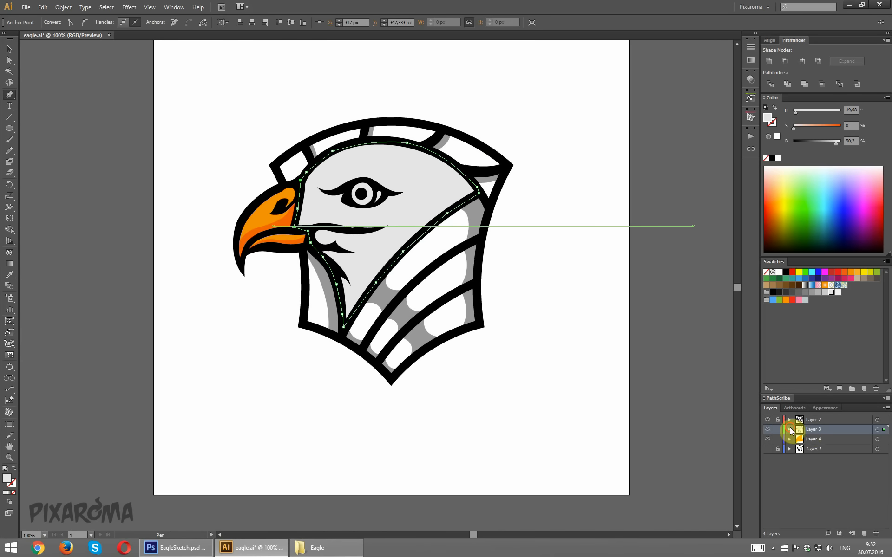
click(789, 429)
click(788, 508)
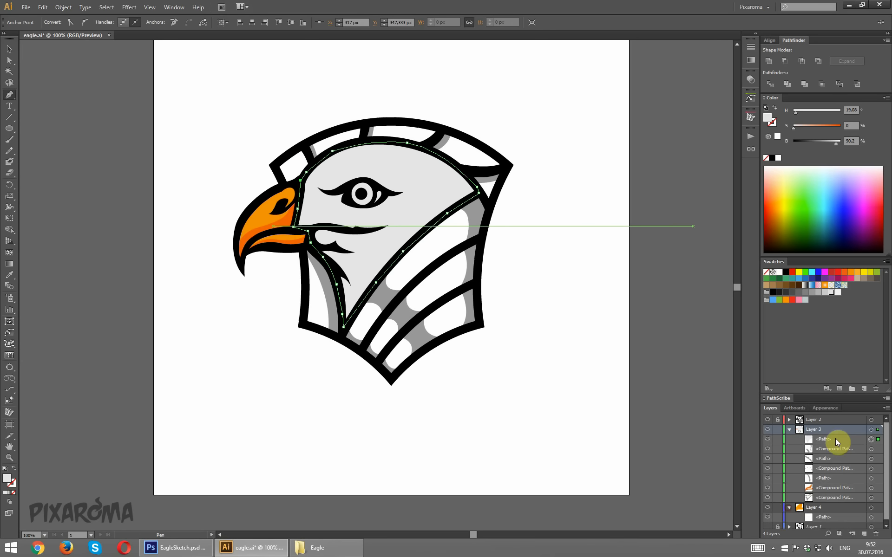
drag(826, 437, 831, 515)
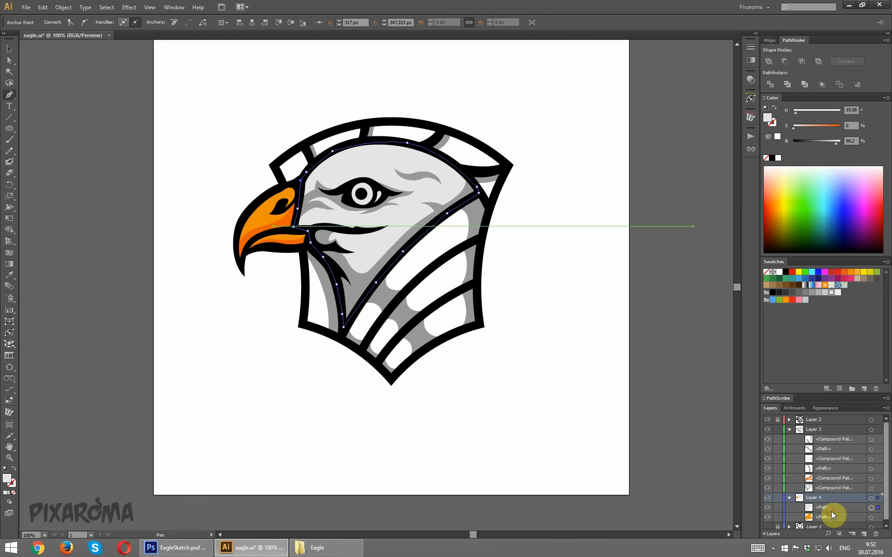
click(7, 54)
key(ctrl+plus)
scroll(606, 194, up, 1)
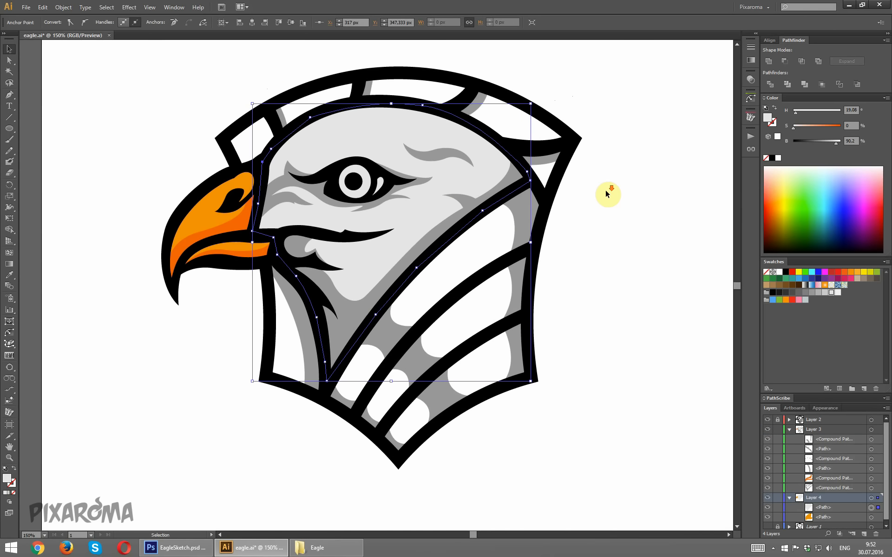
scroll(607, 194, down, 1)
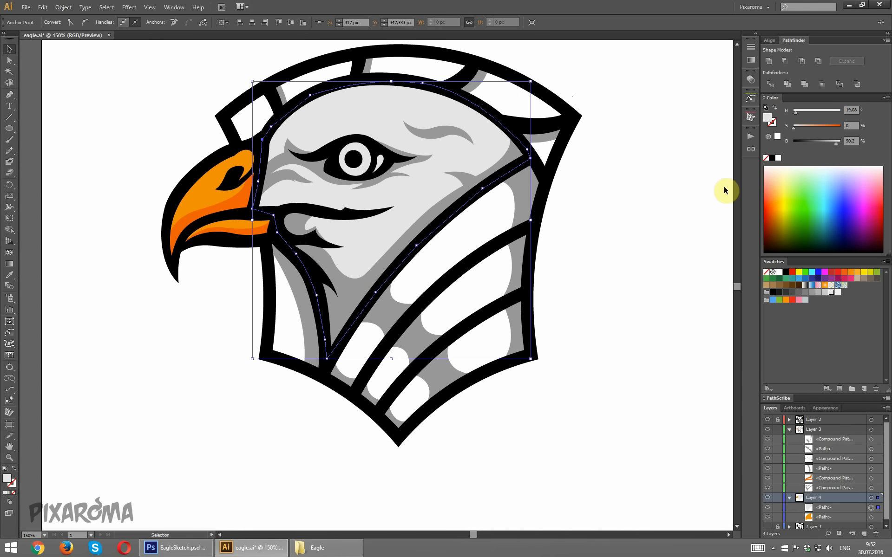
click(667, 240)
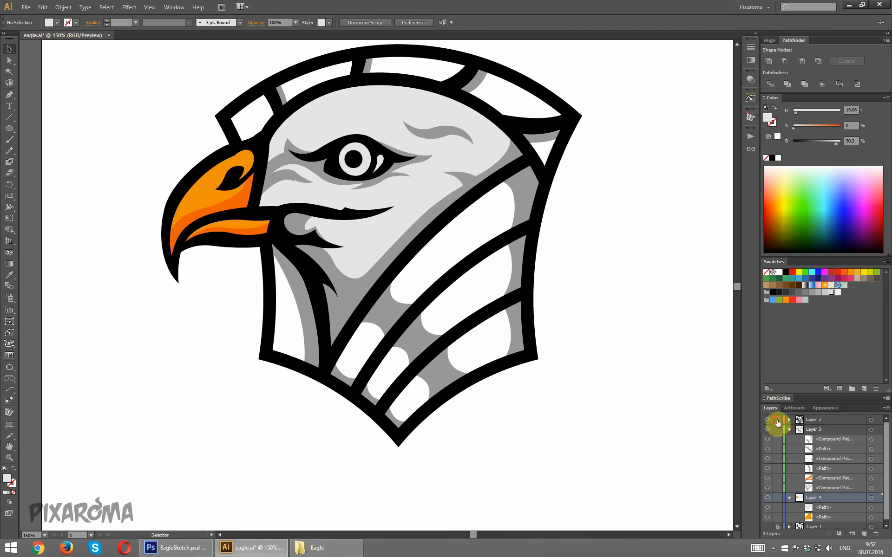
Unlock Layer 2, recolour all its black outlines dark navy with saturation 87.5% and brightness about 22%, and deselect them
click(871, 420)
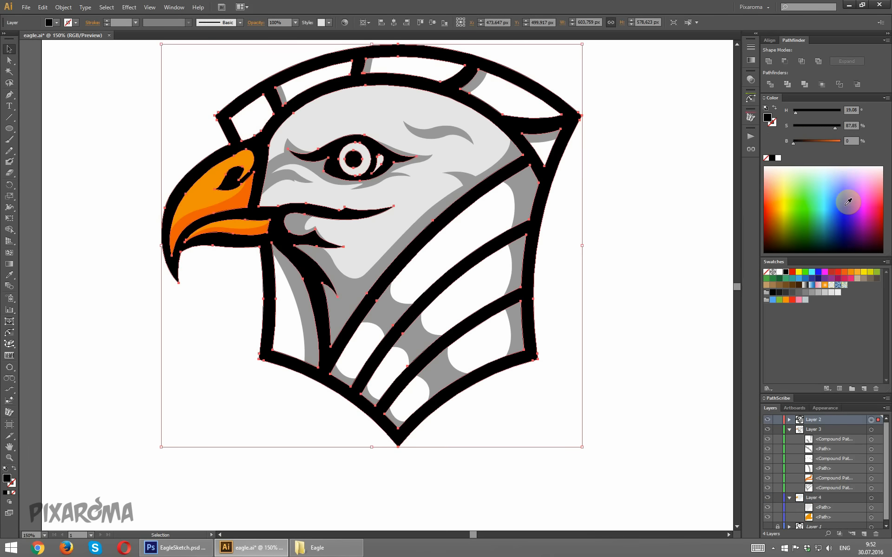
click(807, 140)
click(824, 111)
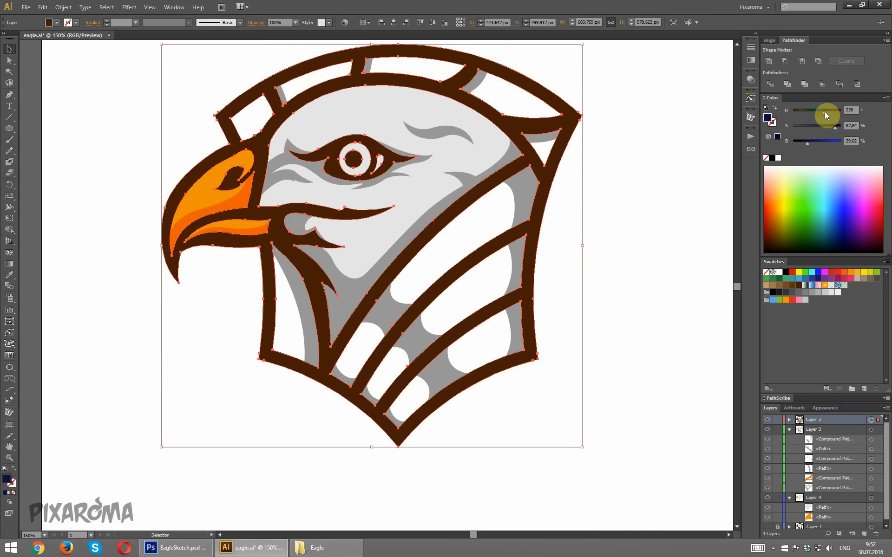
mouse_move(828, 110)
mouse_down()
mouse_move(808, 109)
mouse_move(839, 109)
mouse_move(819, 109)
mouse_up()
drag(803, 143, 804, 142)
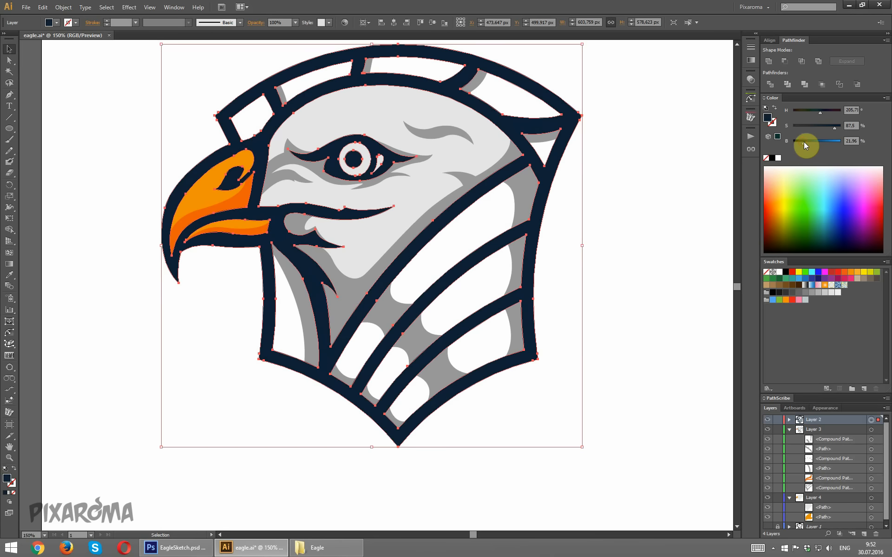
click(605, 263)
Recolour the head's base shape pale blue with hue about 203, saturation 5.1% and brightness 100%, and deselect it
click(9, 60)
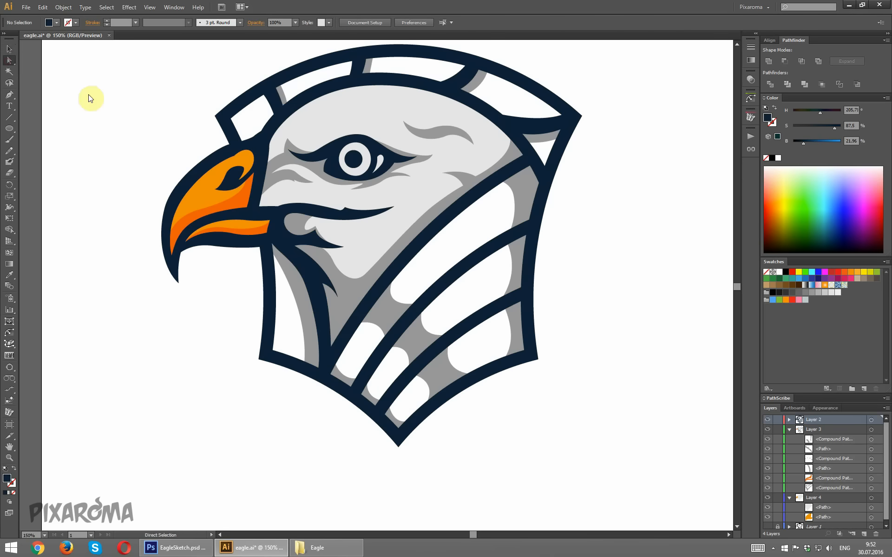
click(402, 198)
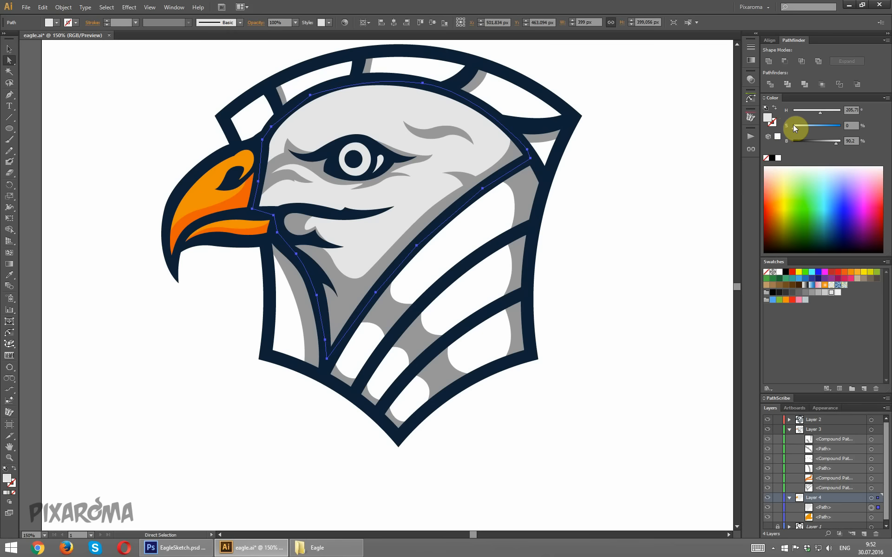
drag(793, 125, 840, 143)
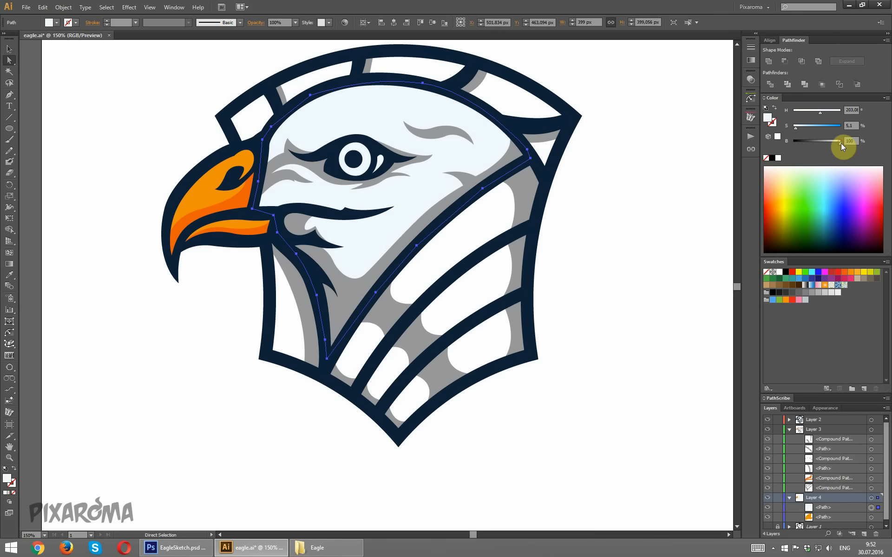
click(657, 215)
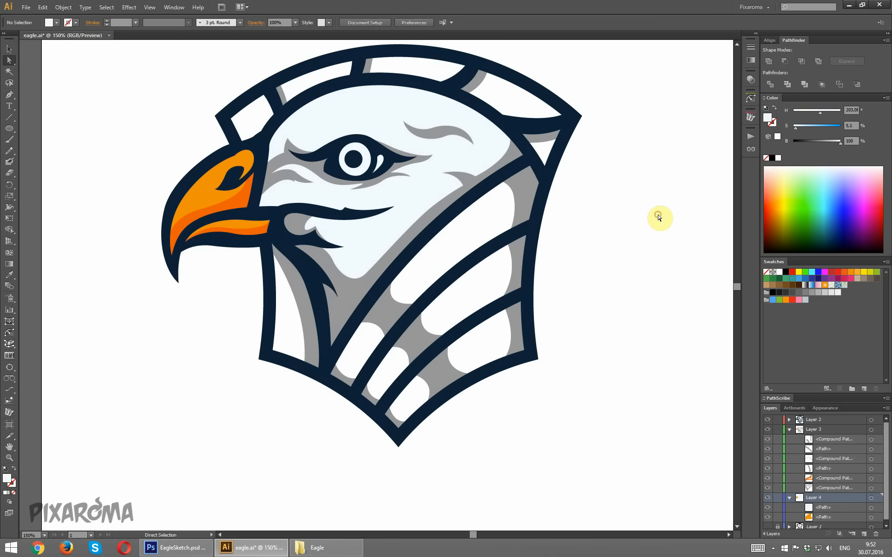
Give the head shading the base's blue tint, hide selection edges, set it to hue 200, saturation about 12% and brightness about 68%, and deselect it
click(513, 156)
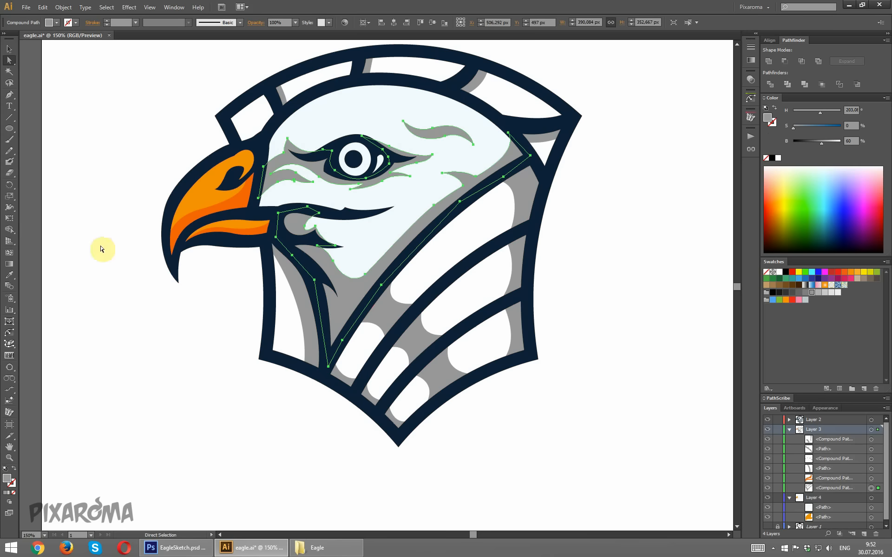
click(9, 277)
click(478, 145)
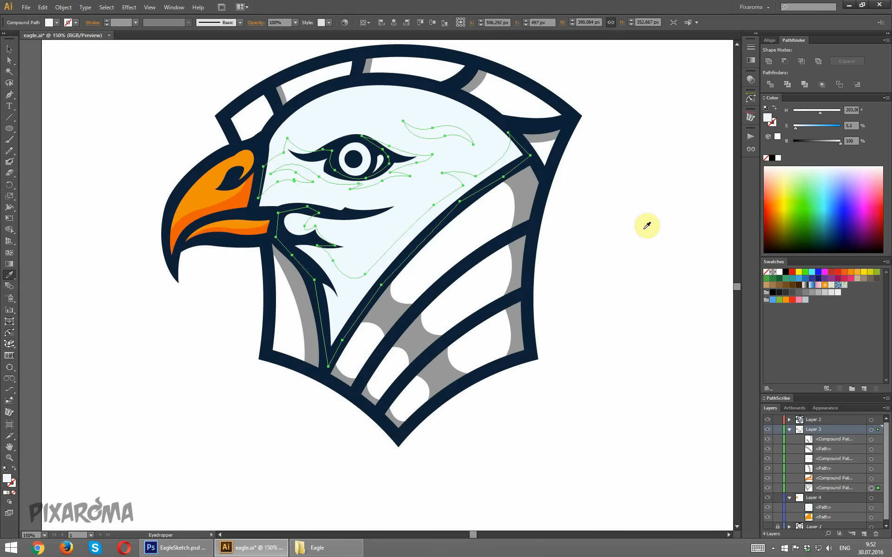
key(ctrl+h)
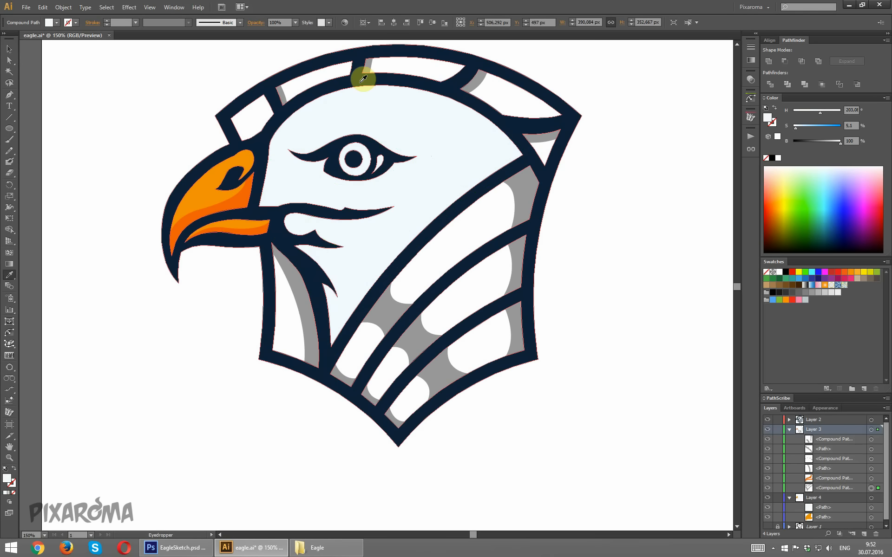
drag(799, 126, 825, 141)
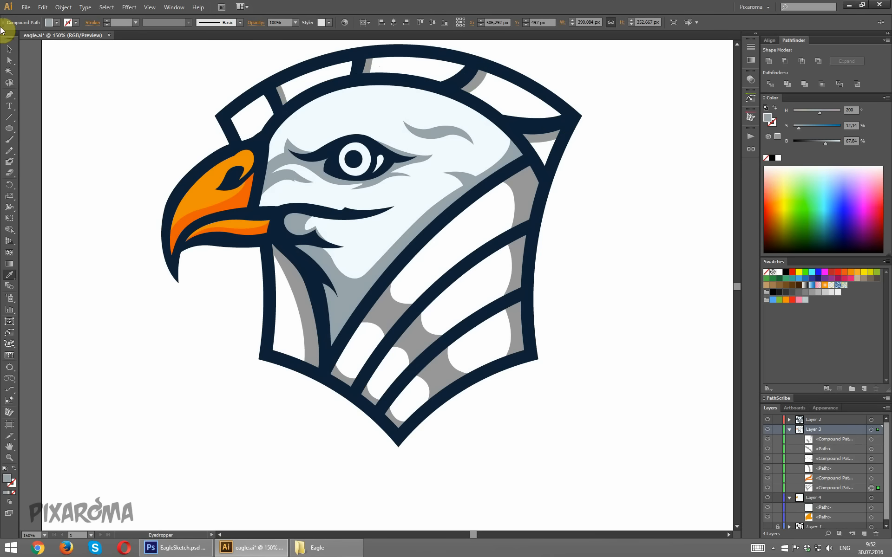
click(9, 60)
click(116, 125)
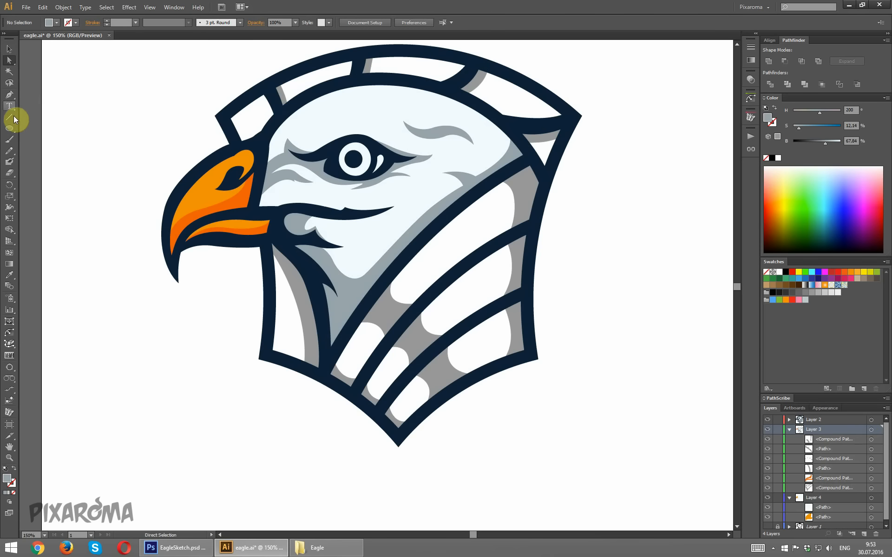
Draw a white circle about 53 px wide behind the eye's outlines with the Ellipse tool and select it
click(9, 129)
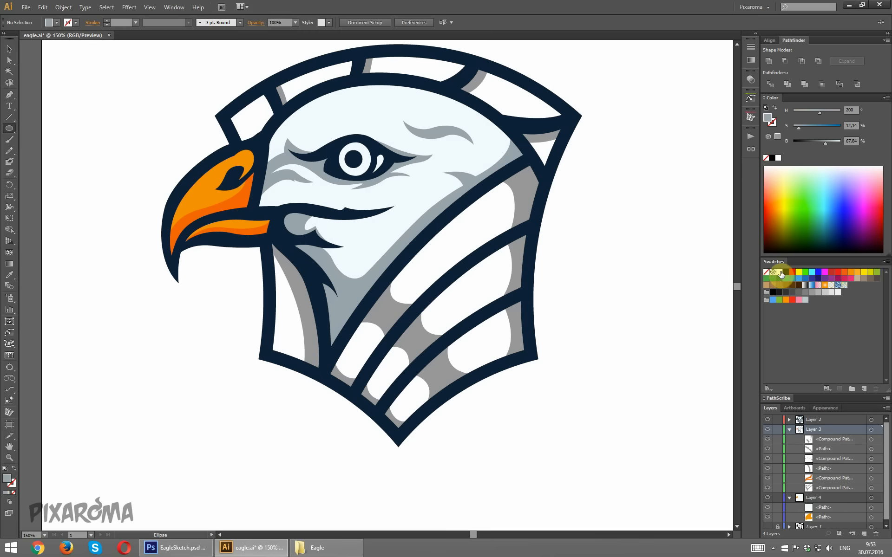
click(779, 272)
drag(335, 142, 369, 179)
click(255, 550)
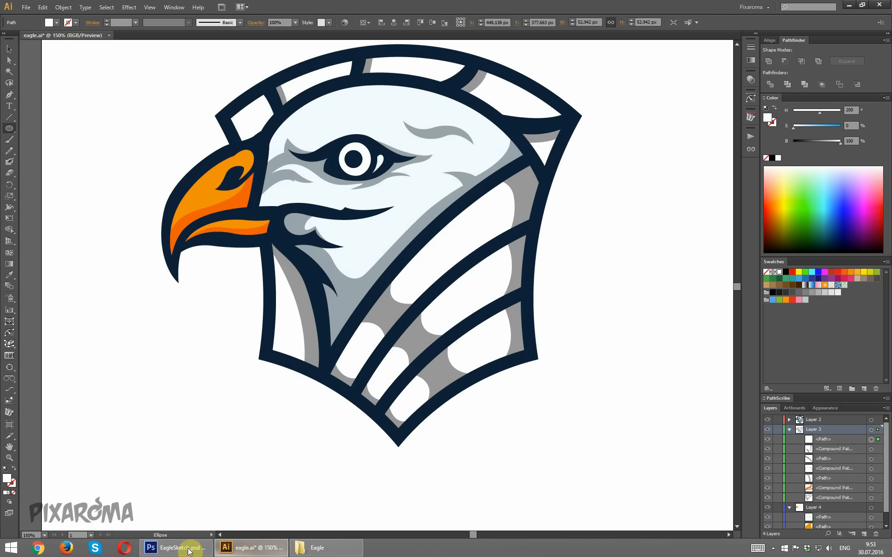
click(262, 549)
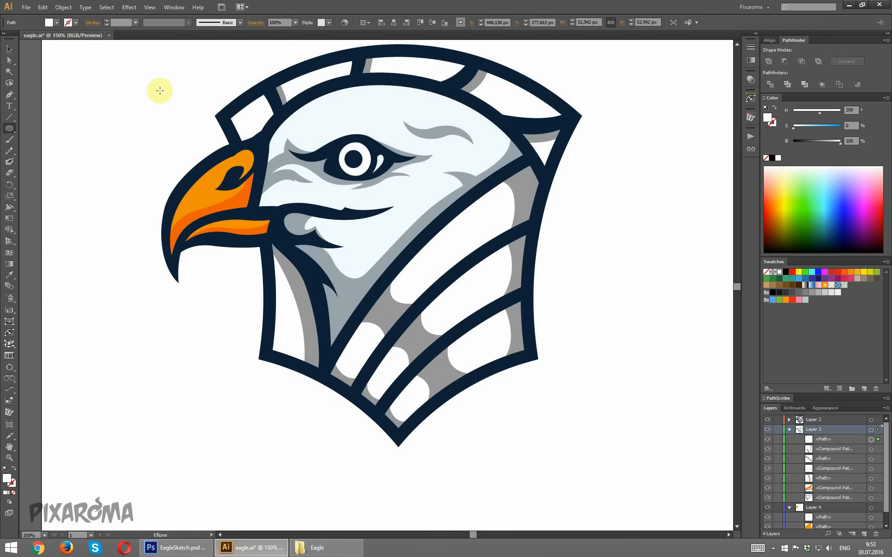
click(9, 61)
click(124, 113)
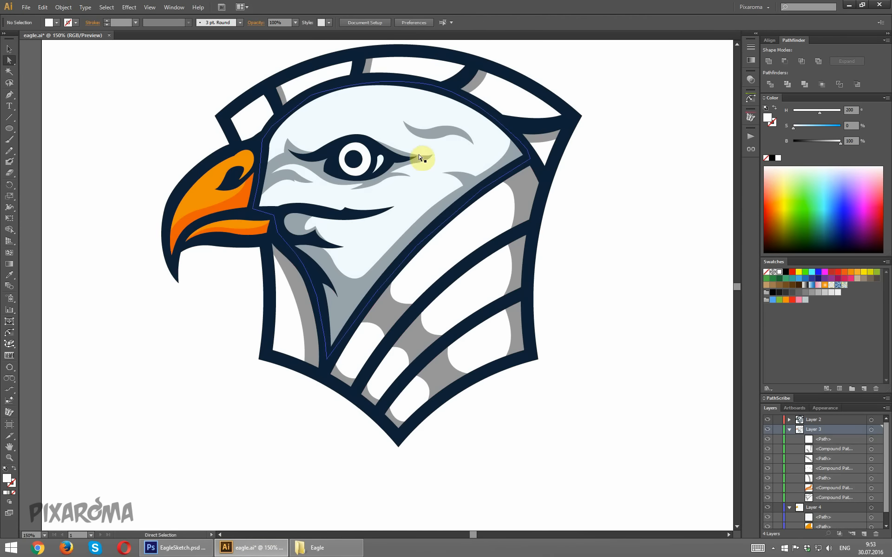
click(368, 156)
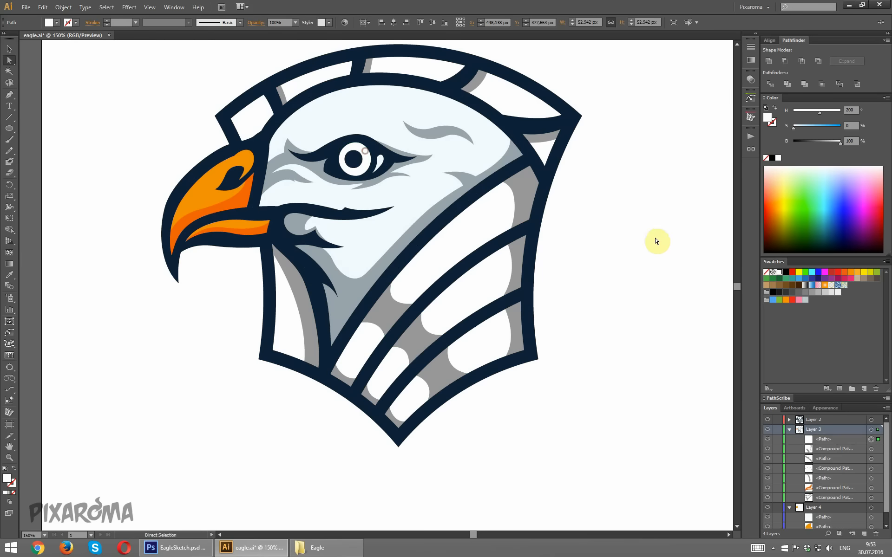
scroll(665, 223, up, 1)
scroll(666, 208, up, 2)
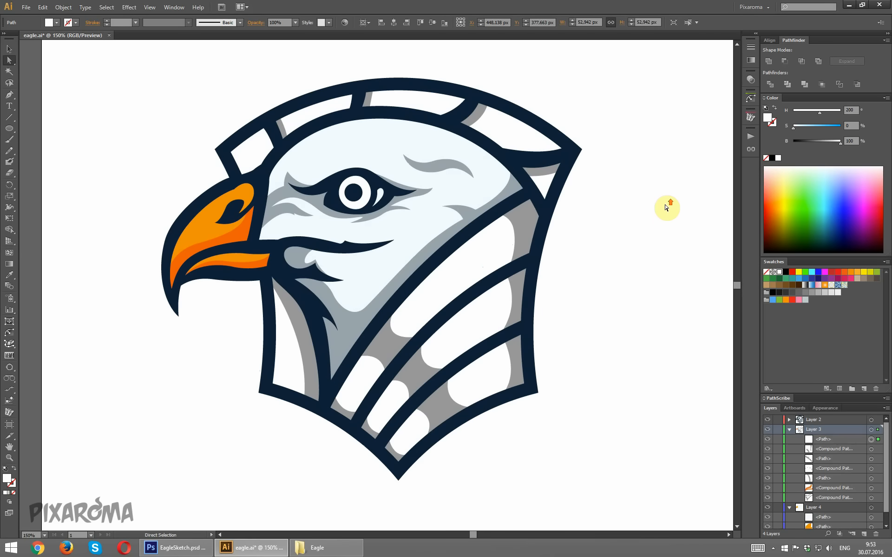
Deselect the eye circle and draw two small white highlights over the pupil's upper-right and lower-left edges with the Ellipse tool
click(663, 286)
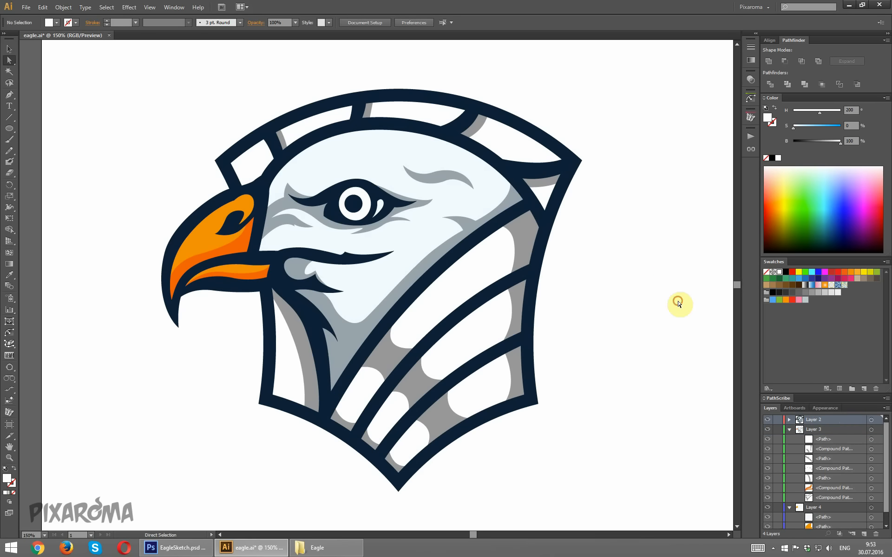
scroll(613, 295, up, 2)
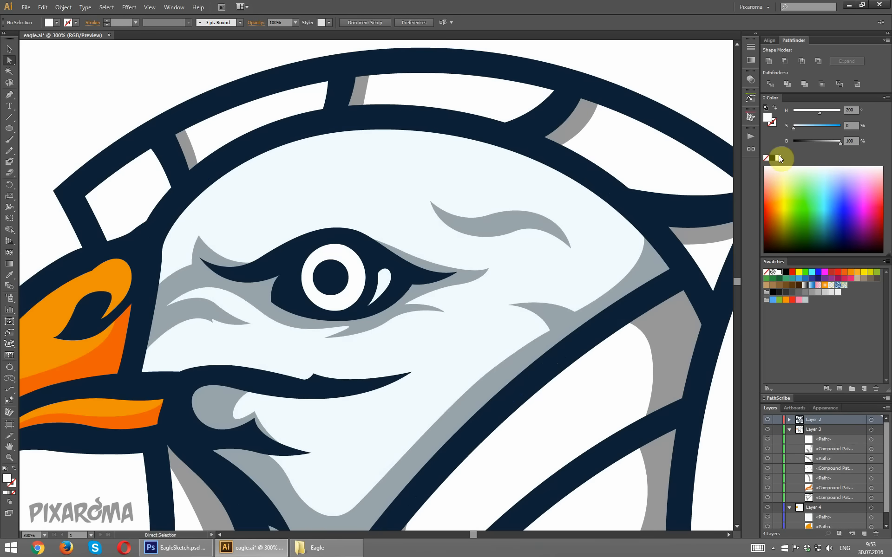
click(9, 128)
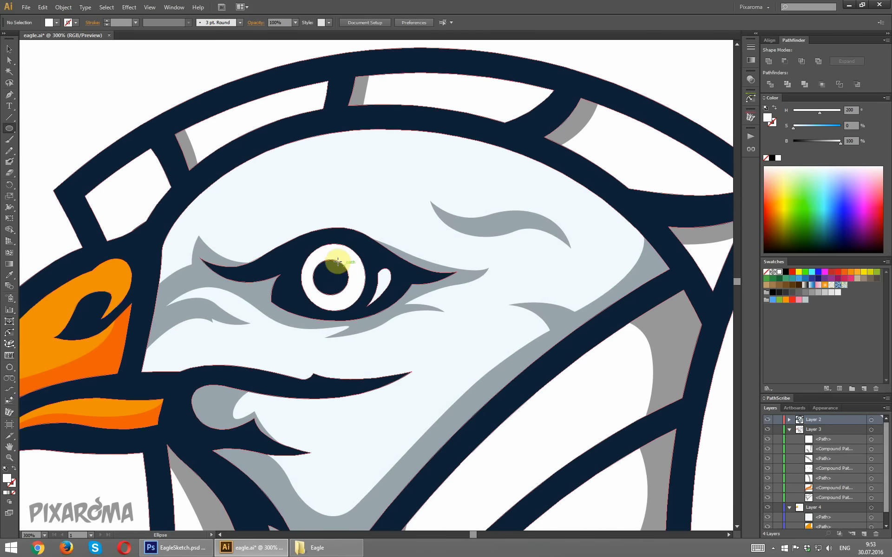
drag(339, 259, 322, 294)
click(9, 48)
click(65, 91)
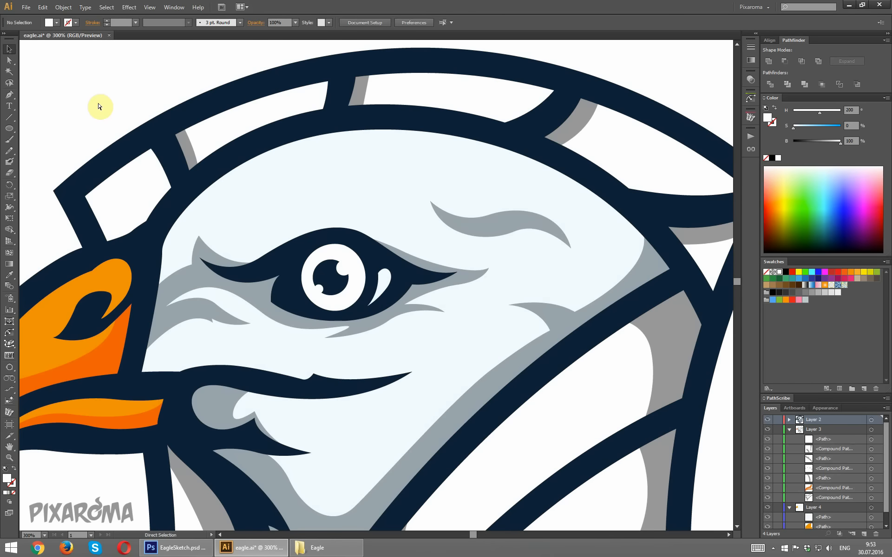
key(ctrl+minus)
key(ctrl+minus)
key(ctrl+minus)
key(ctrl+minus)
key(ctrl+minus)
key(ctrl+plus)
key(ctrl+plus)
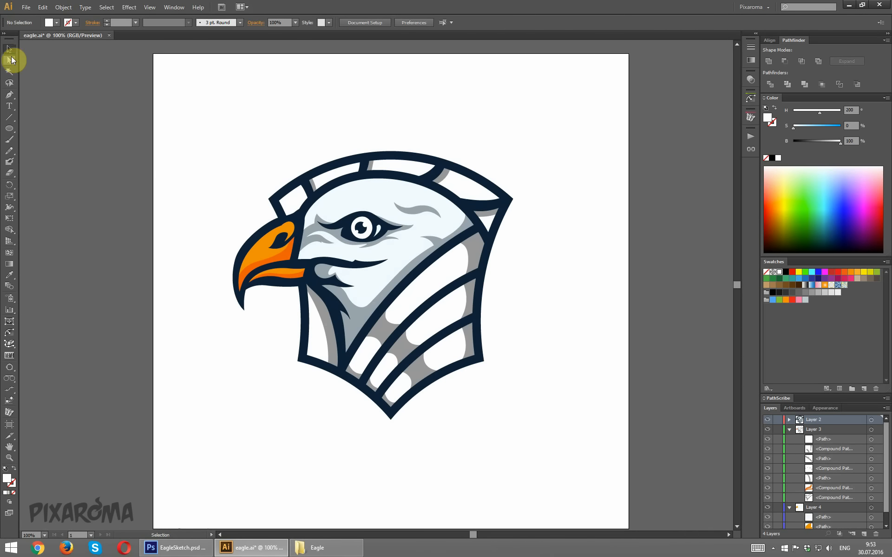
On Layer 4, trace a white base shape with the Pen tool from the neck's lower front, up past the beak and over the crest
click(11, 60)
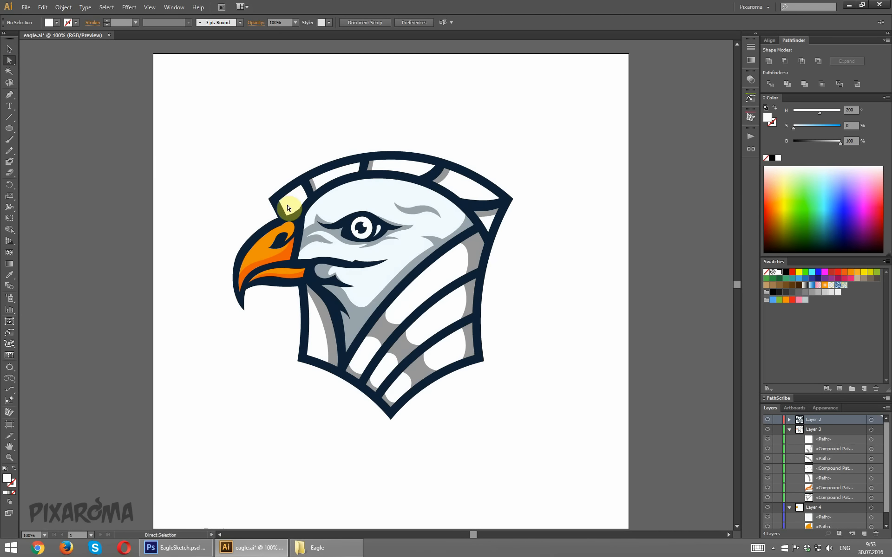
click(10, 95)
scroll(835, 508, down, 1)
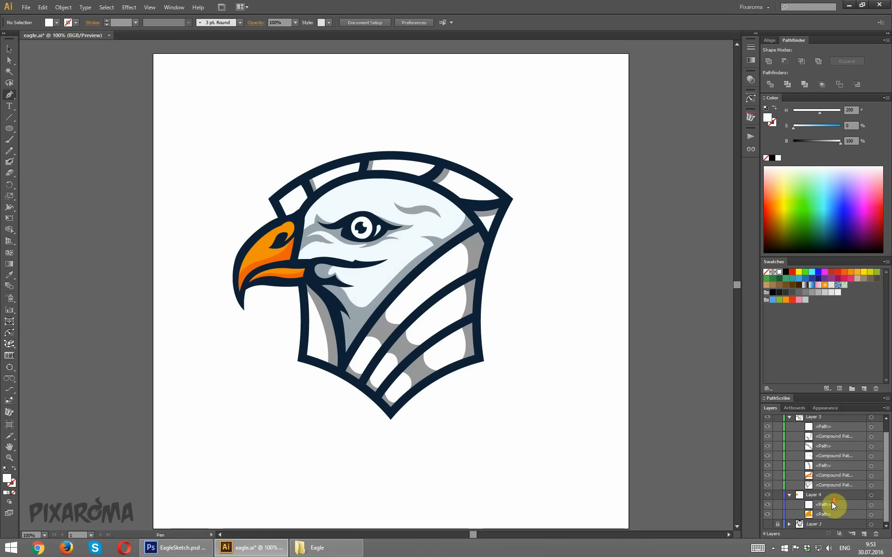
click(871, 495)
scroll(493, 388, down, 1)
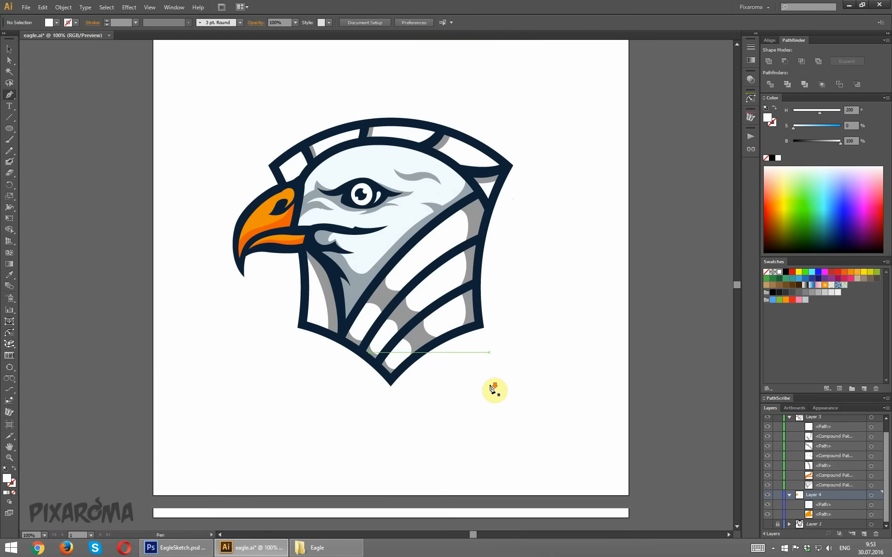
alt+scroll(494, 377, up, 2)
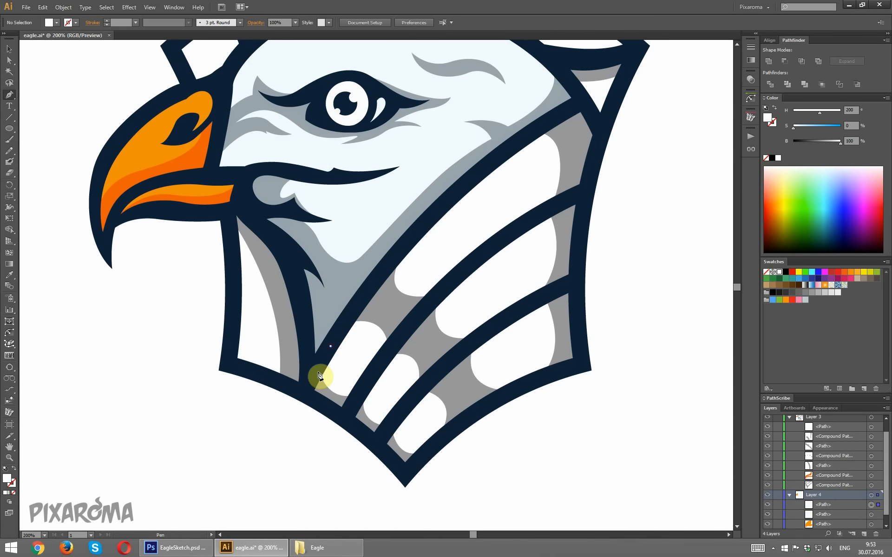
click(304, 394)
click(227, 366)
scroll(236, 322, up, 3)
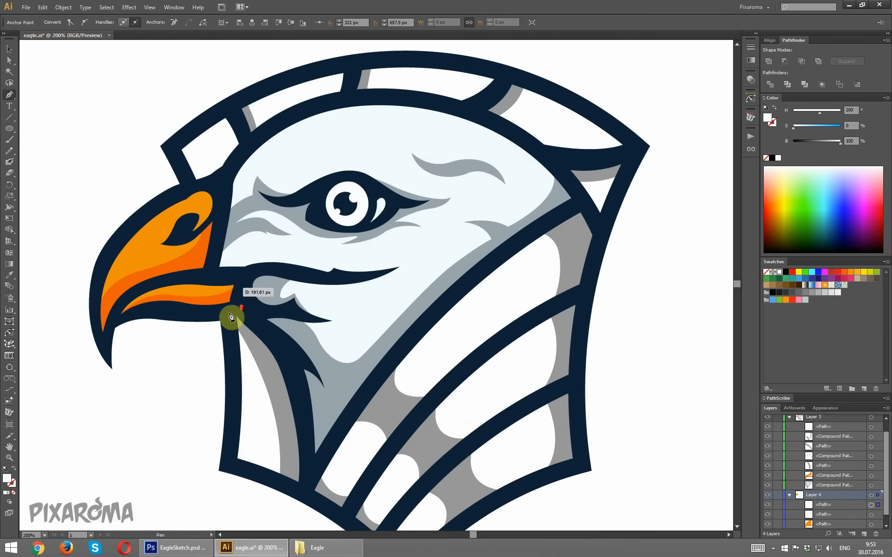
drag(227, 327, 223, 292)
click(182, 167)
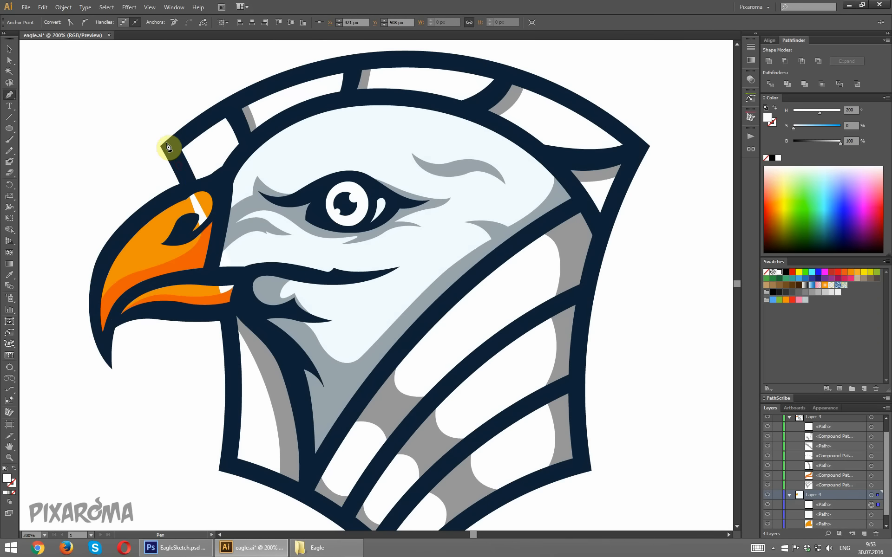
click(168, 142)
drag(397, 57, 499, 63)
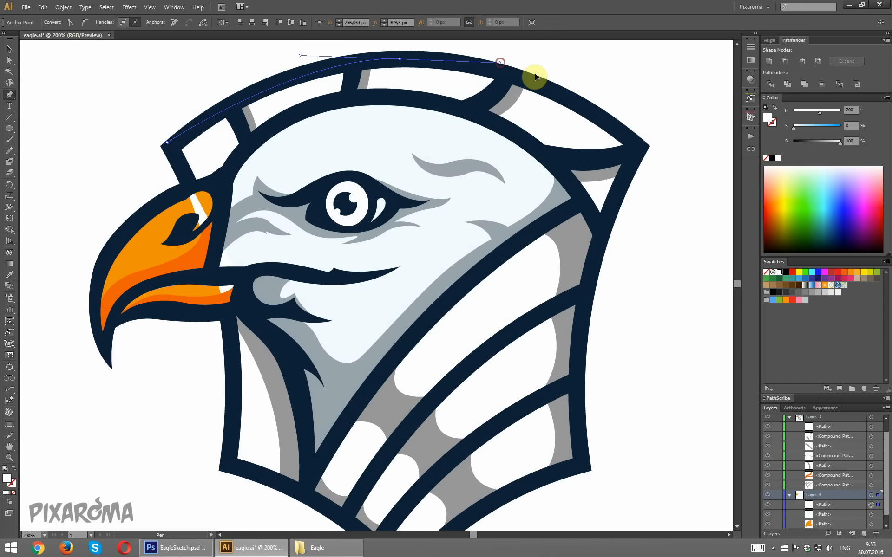
click(607, 119)
click(642, 144)
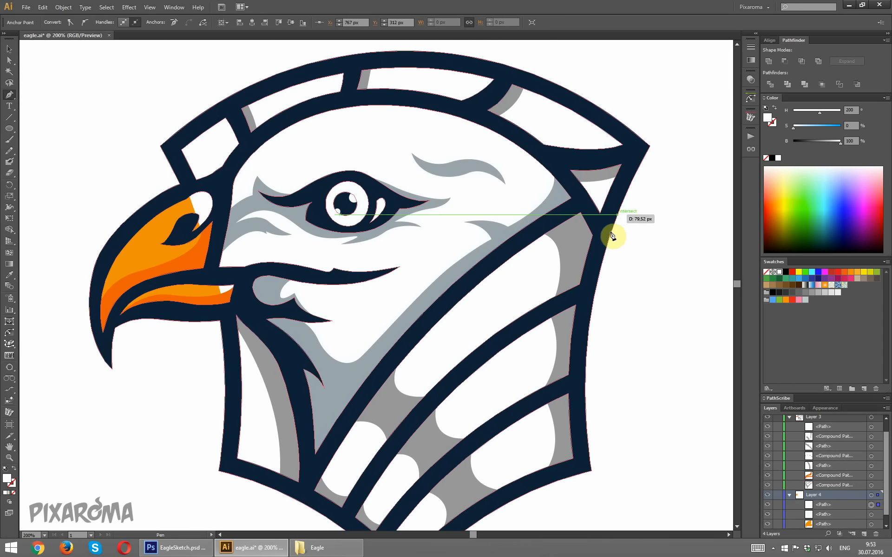
Close the base shape along the outline between head and neck feathers, move its middle anchor along that outline, and deselect it
click(605, 230)
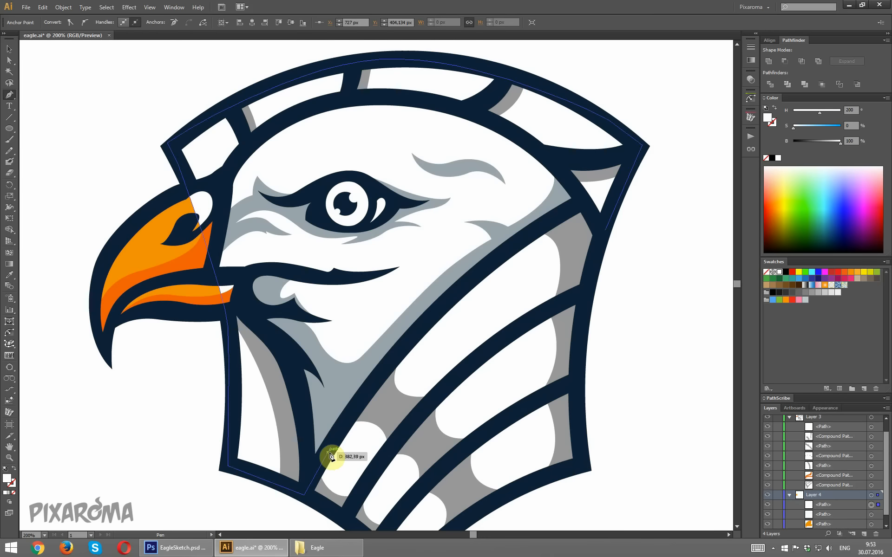
click(333, 448)
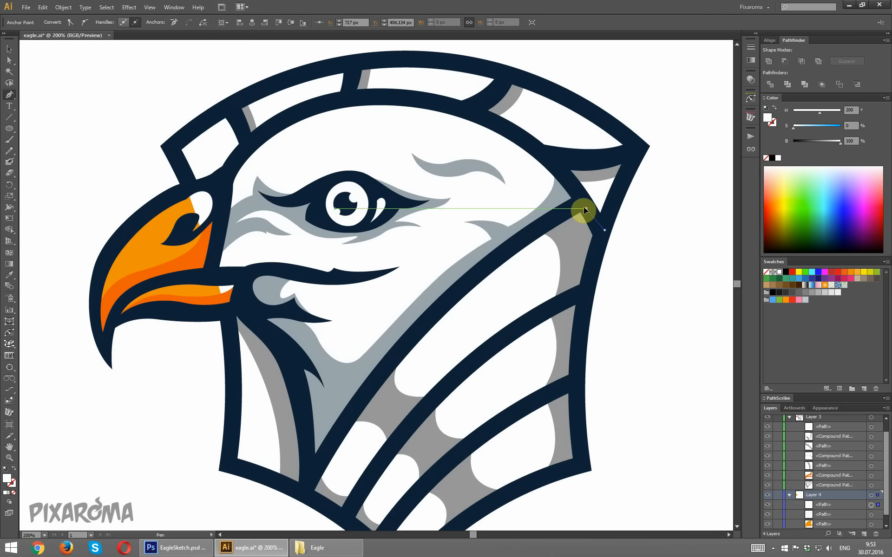
click(395, 359)
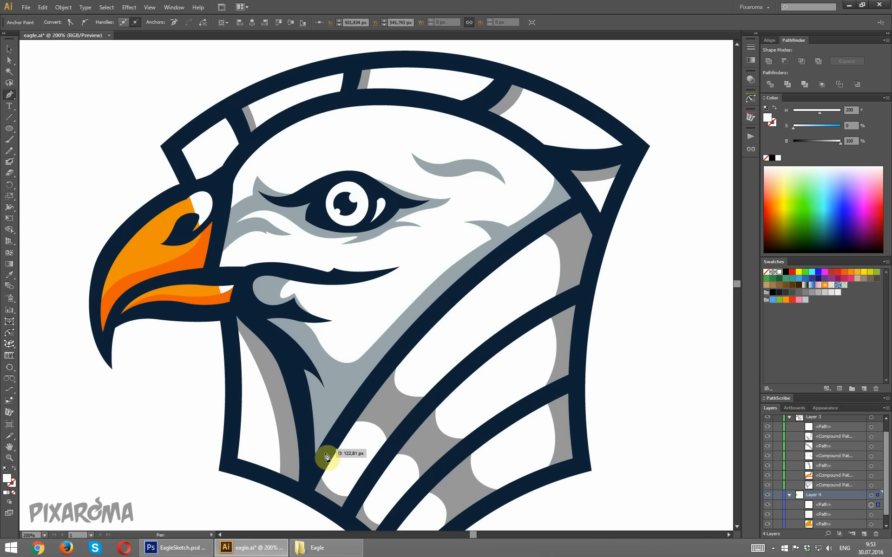
key(ctrl+h)
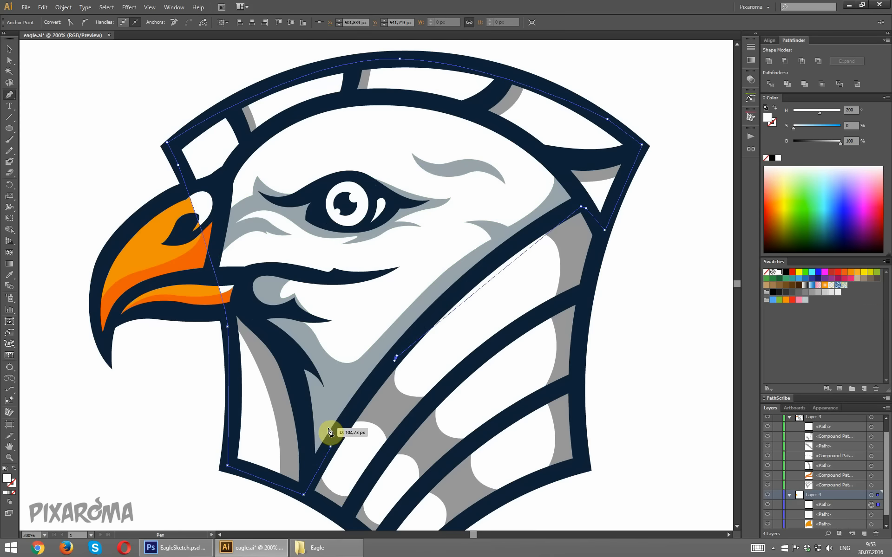
click(331, 447)
scroll(711, 330, down, 1)
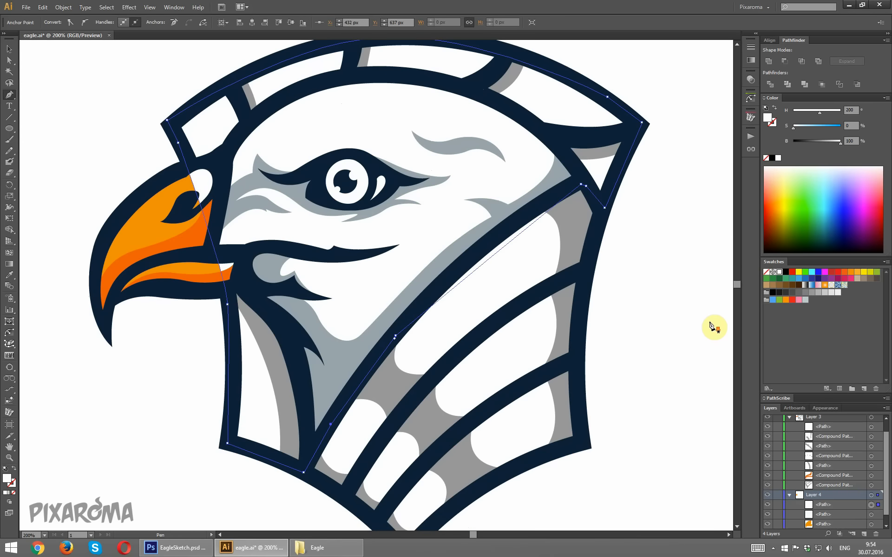
click(9, 59)
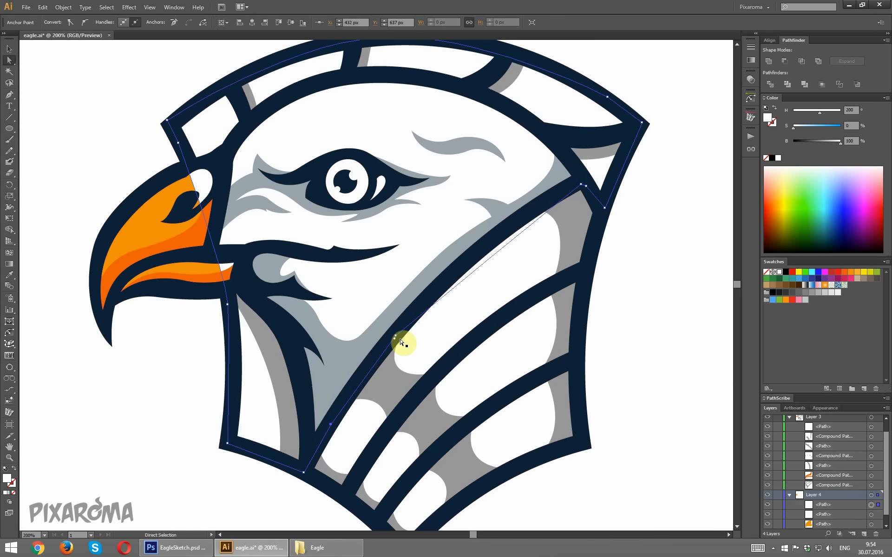
drag(398, 339, 440, 281)
click(637, 344)
Select the new crest and front-neck base path and move it to the bottom of Layer 4, beneath the beak and head bases
key(ctrl+minus)
key(ctrl+minus)
drag(565, 318, 507, 275)
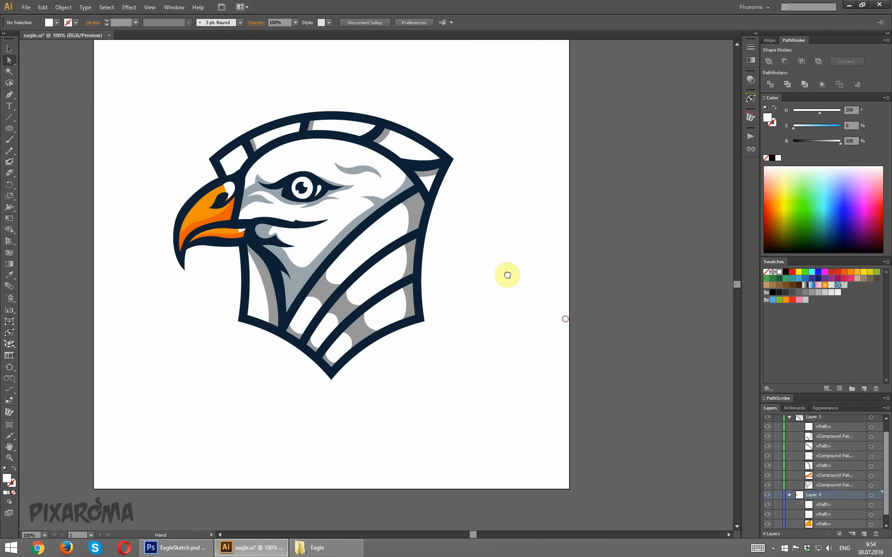
scroll(831, 481, down, 1)
click(872, 495)
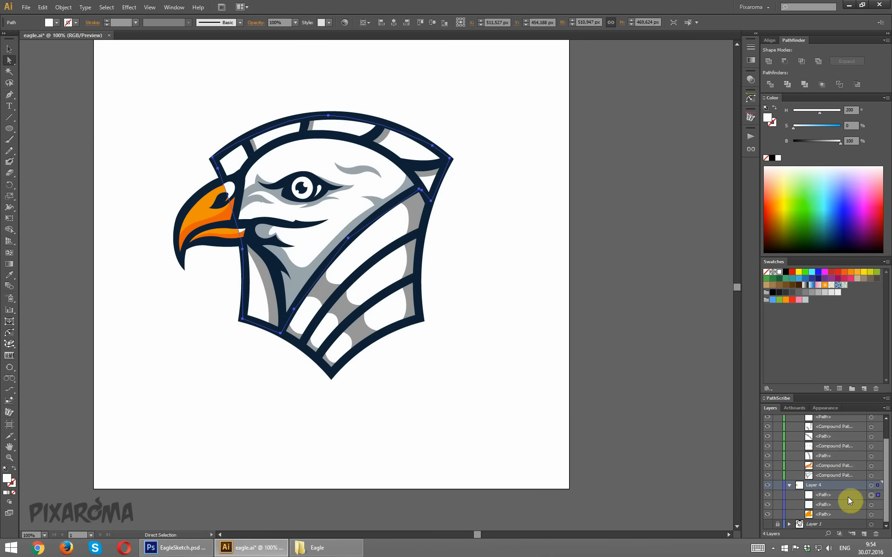
drag(836, 497, 840, 518)
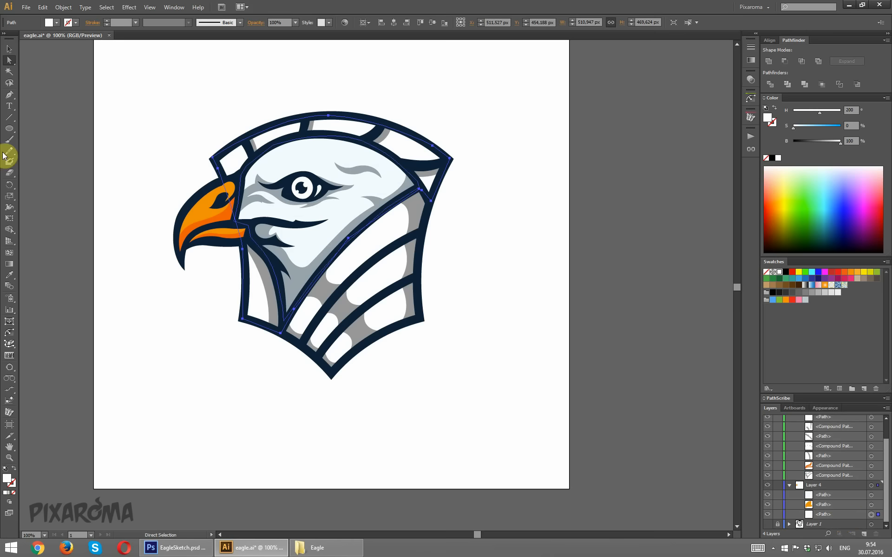
Fill the crest and front-neck base with blue, hue about 200, saturation about 70% and brightness 60%, and deselect it
click(9, 274)
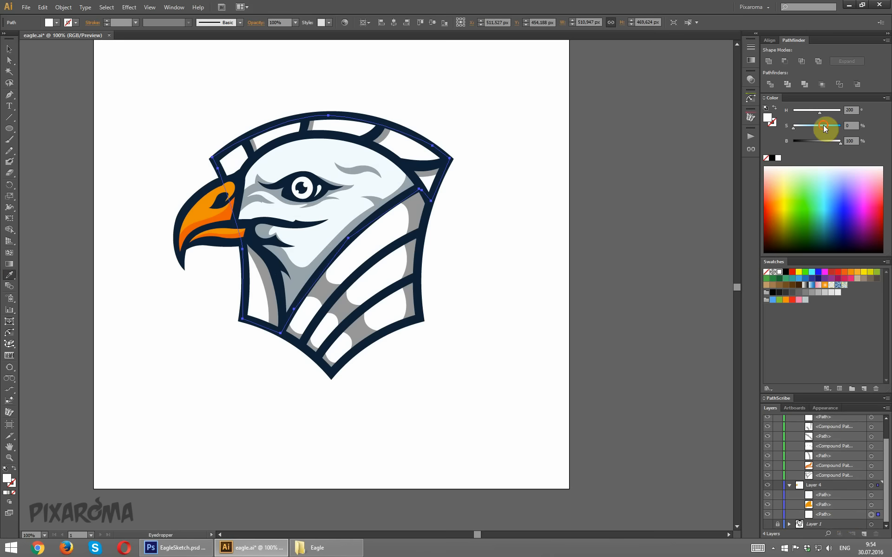
drag(823, 125, 822, 144)
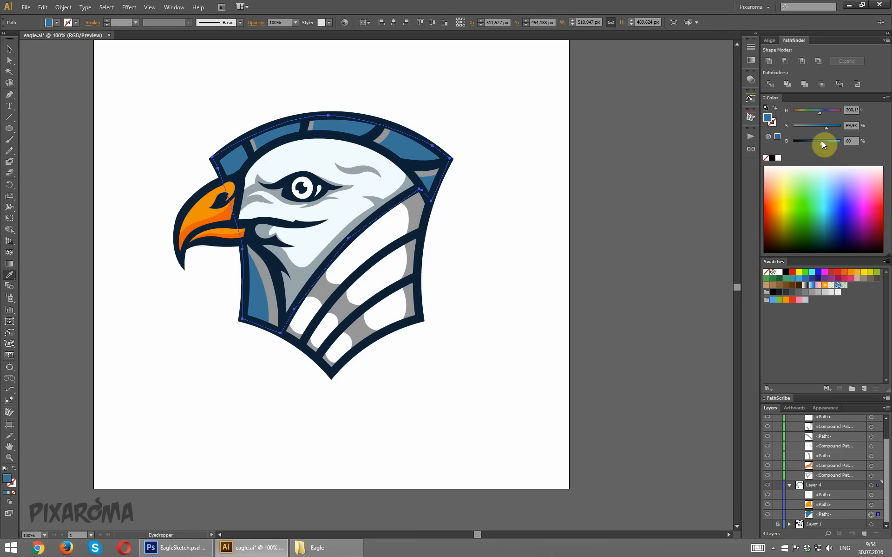
click(10, 60)
click(34, 135)
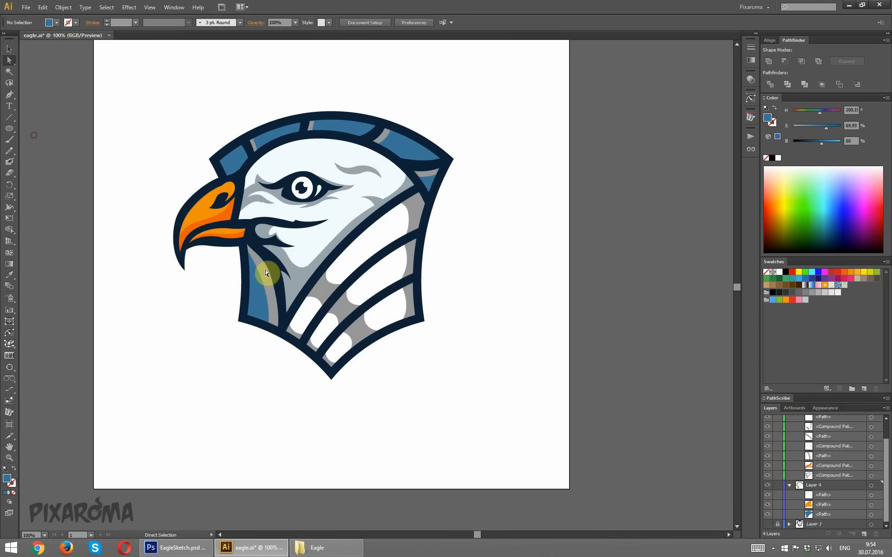
Select the grey shading on the front neck and all crest feathers and give it the base's blue with the Eyedropper
click(268, 274)
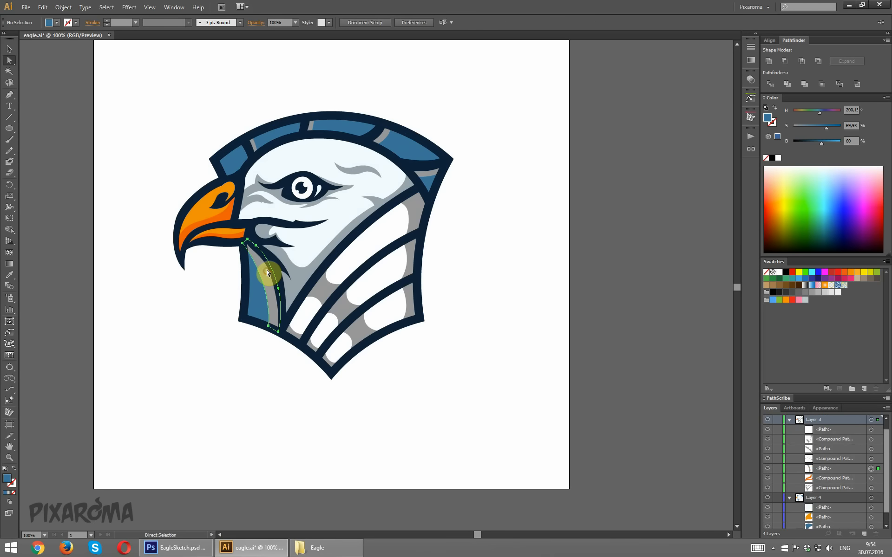
shift+click(255, 146)
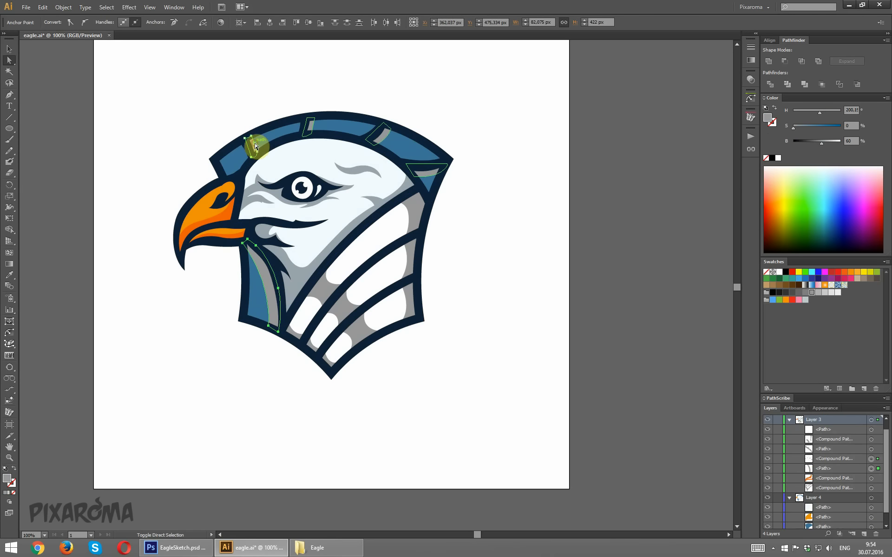
shift+click(311, 125)
shift+click(384, 135)
shift+click(383, 138)
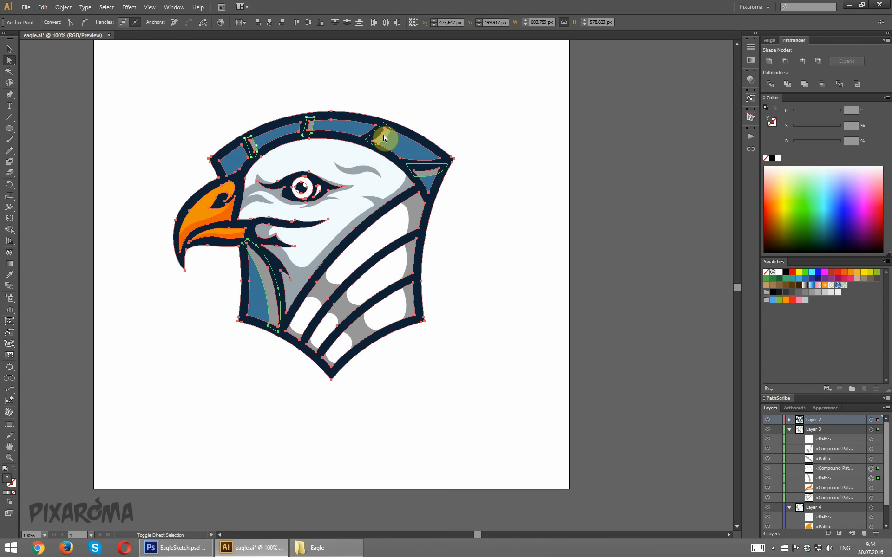
shift+click(425, 139)
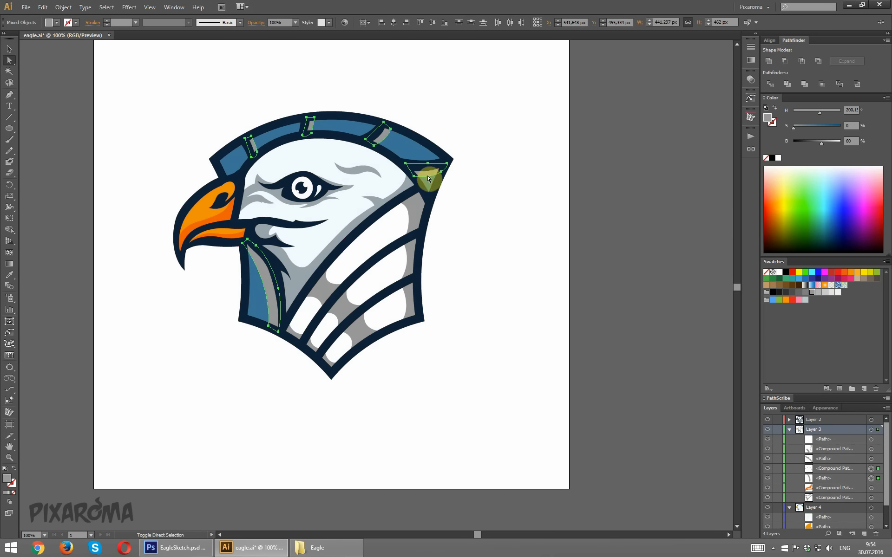
click(10, 274)
click(259, 296)
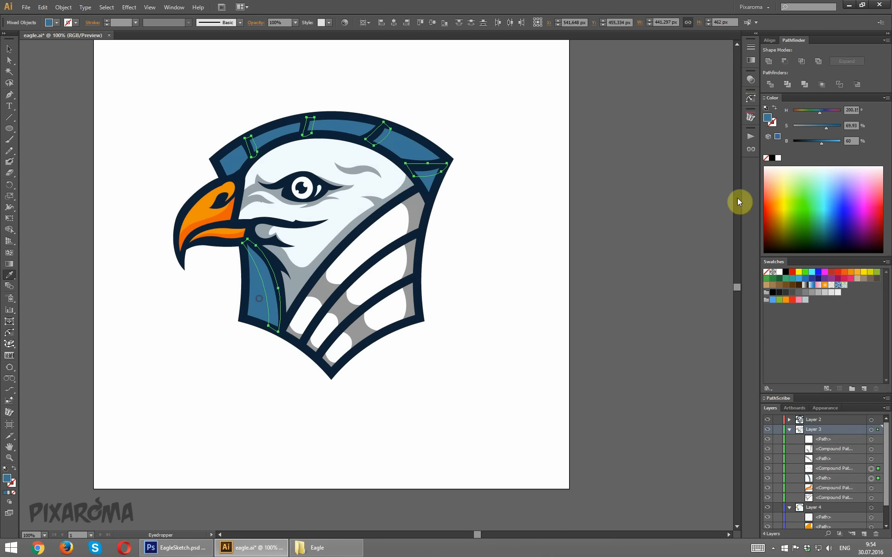
Hide the selection edges, darken the crest and neck shading to hue 200, saturation 82.5% and brightness about 47%, and deselect it
key(ctrl+h)
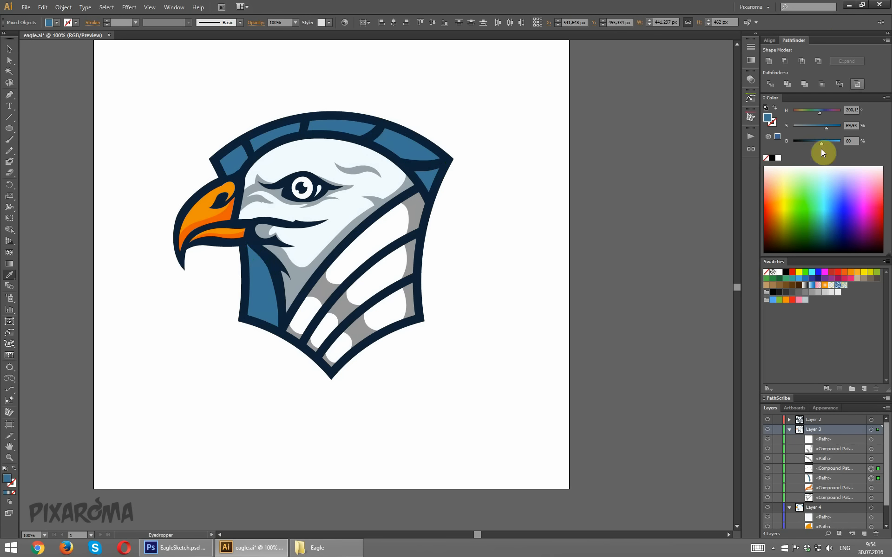
mouse_move(825, 142)
mouse_down()
mouse_move(817, 144)
mouse_move(836, 125)
mouse_move(815, 143)
mouse_up()
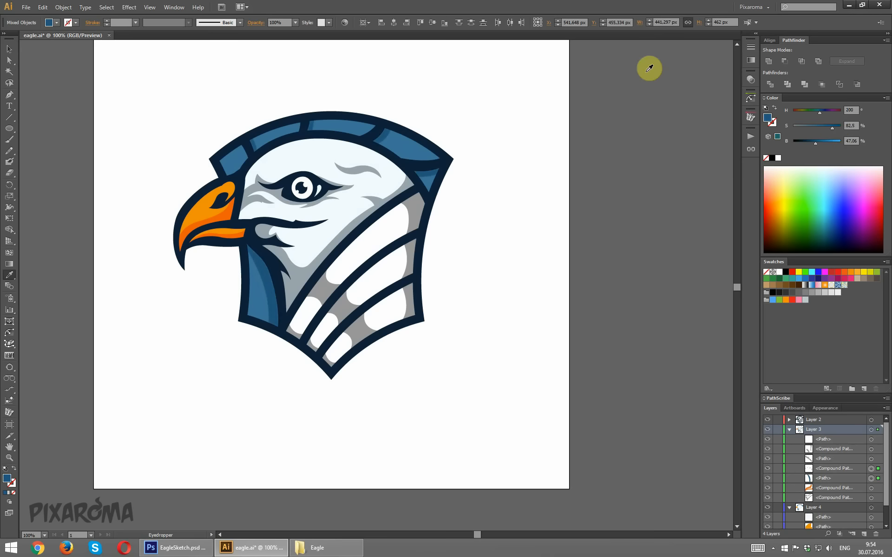
click(9, 59)
click(139, 112)
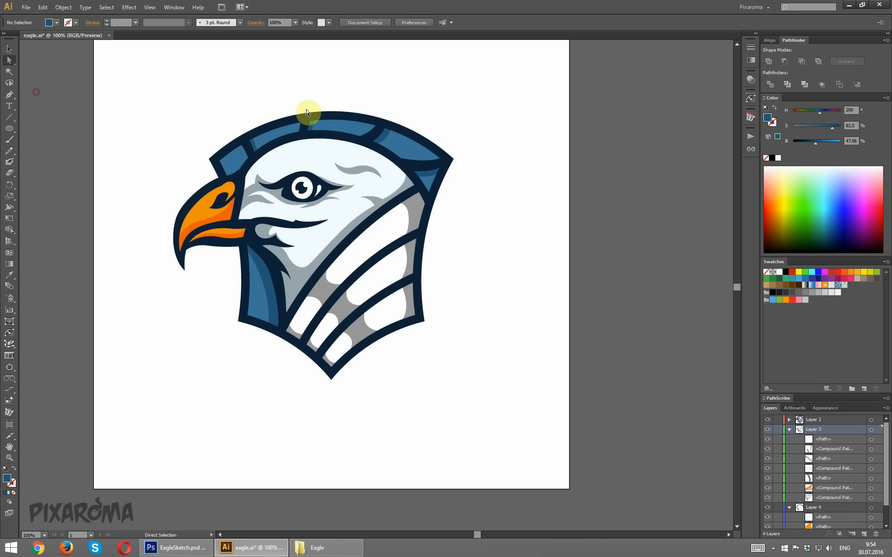
Brighten the crest and front-neck base to a blue with saturation about 82% and brightness about 75%
click(341, 131)
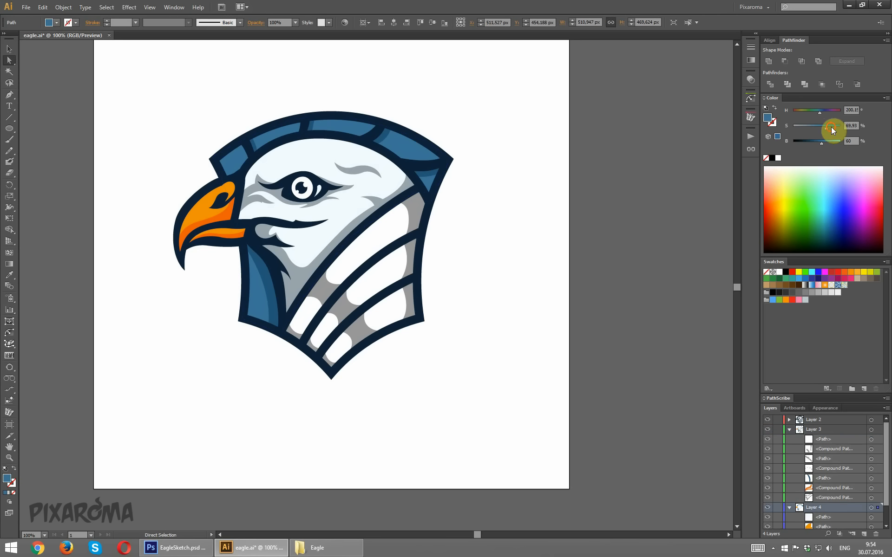
drag(824, 139, 829, 141)
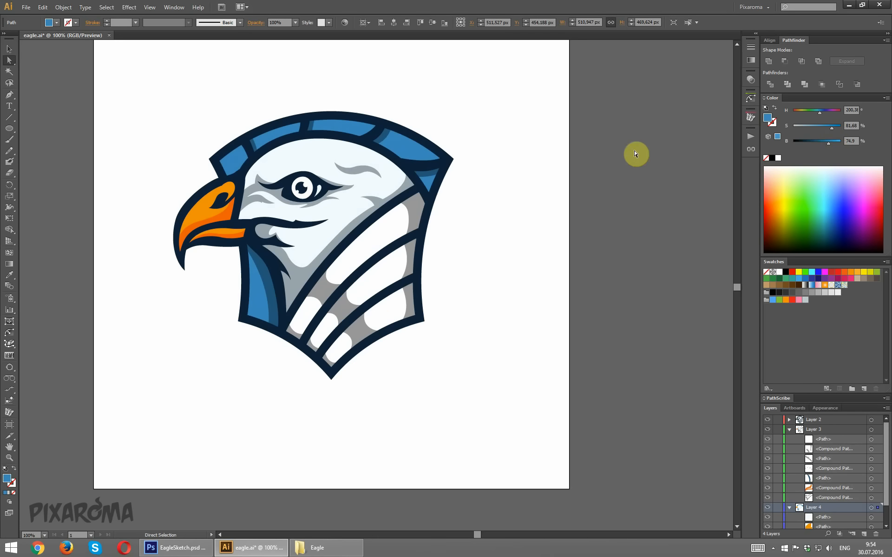
Deselect the blue base and start a Pen shape along the inner edge of the back-neck feathers, down to the front-neck corner
click(636, 153)
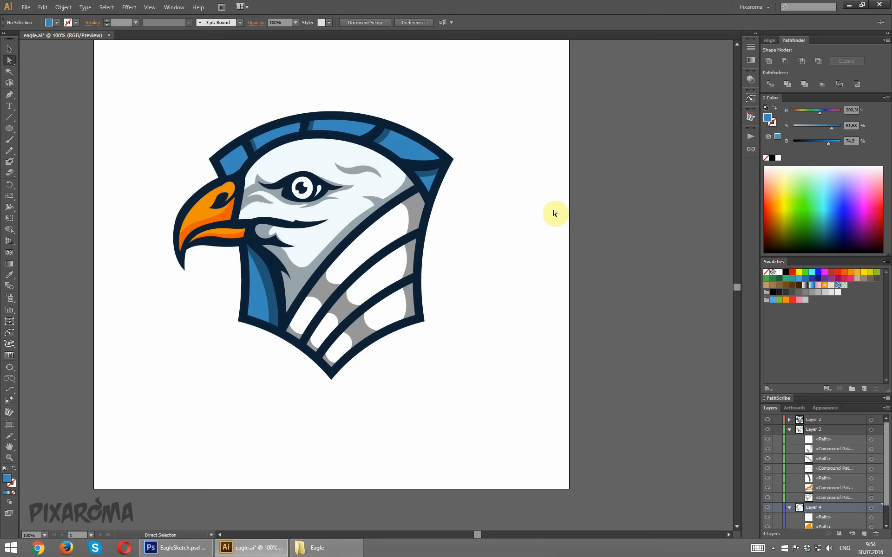
scroll(556, 213, down, 1)
scroll(597, 278, down, 2)
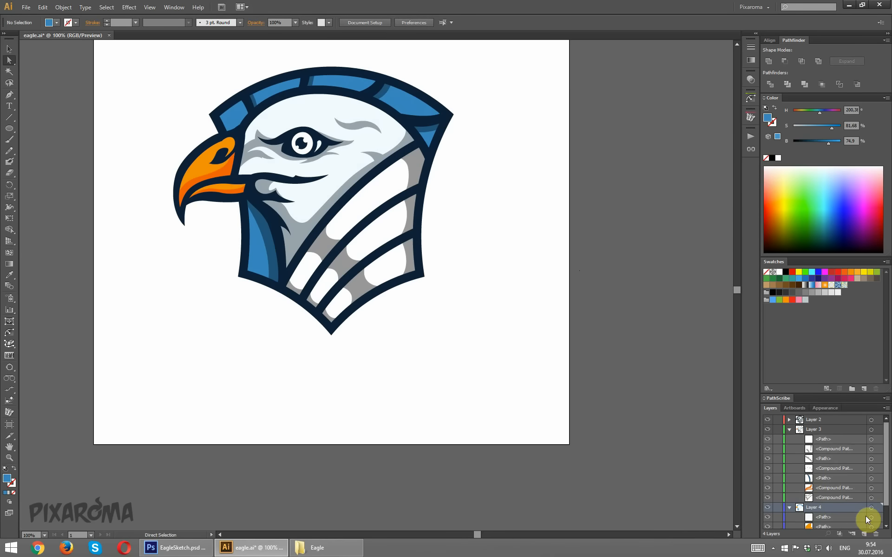
key(ctrl+plus)
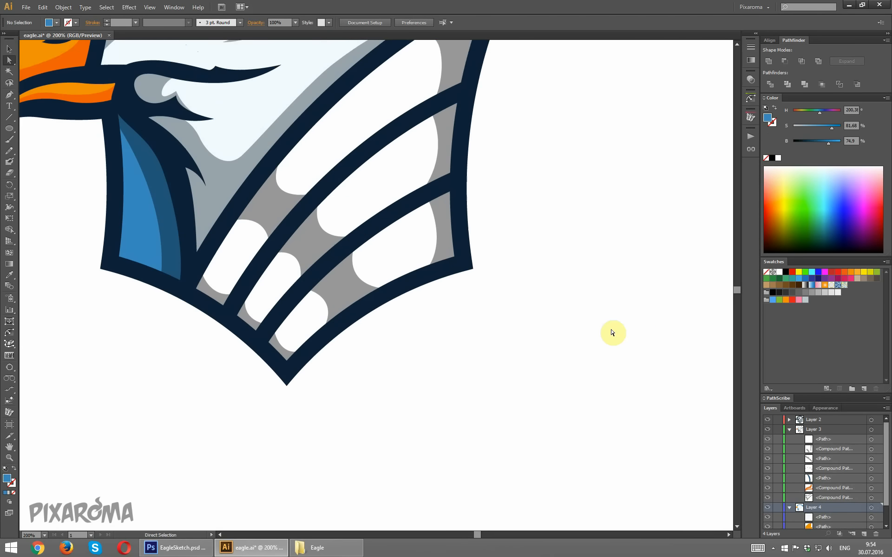
scroll(599, 297, up, 3)
click(9, 95)
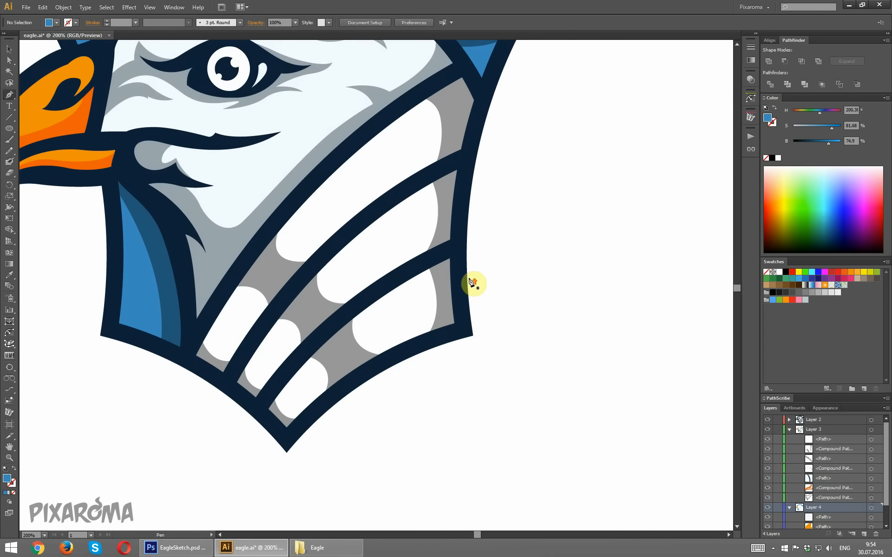
scroll(471, 283, up, 3)
click(463, 145)
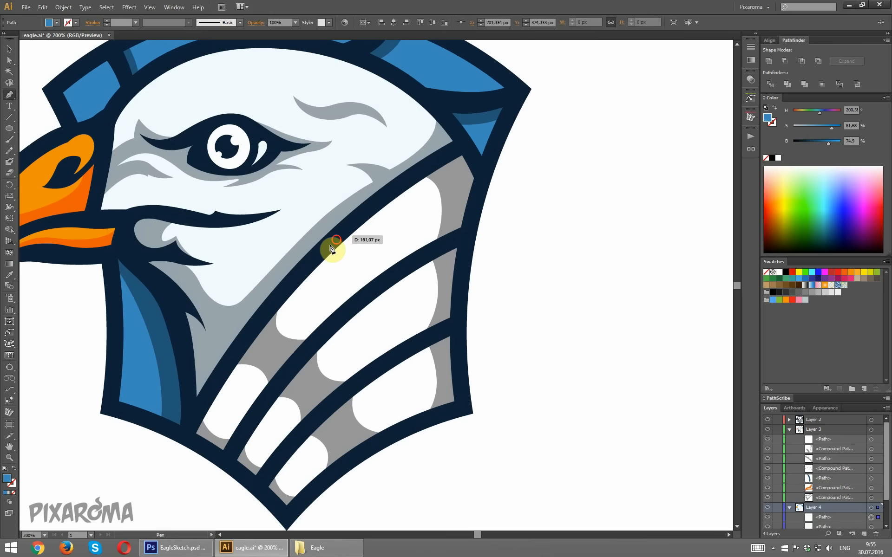
click(369, 203)
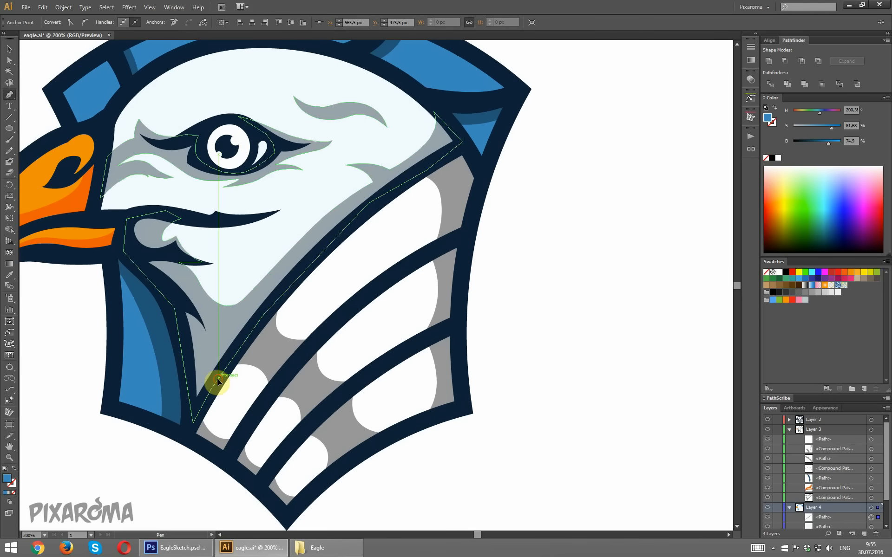
click(192, 424)
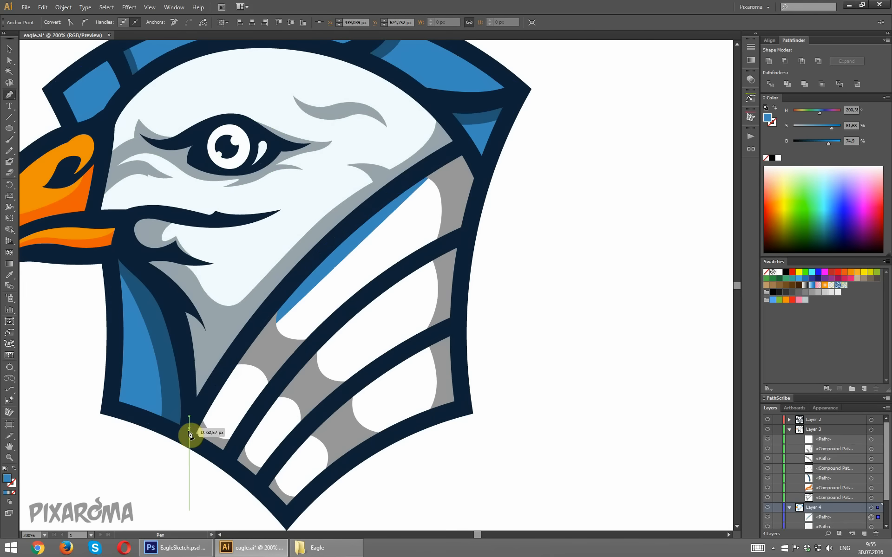
Continue the feather base shape along the bottom point and back edge of the neck and close it beneath the navy outline
click(251, 486)
click(286, 513)
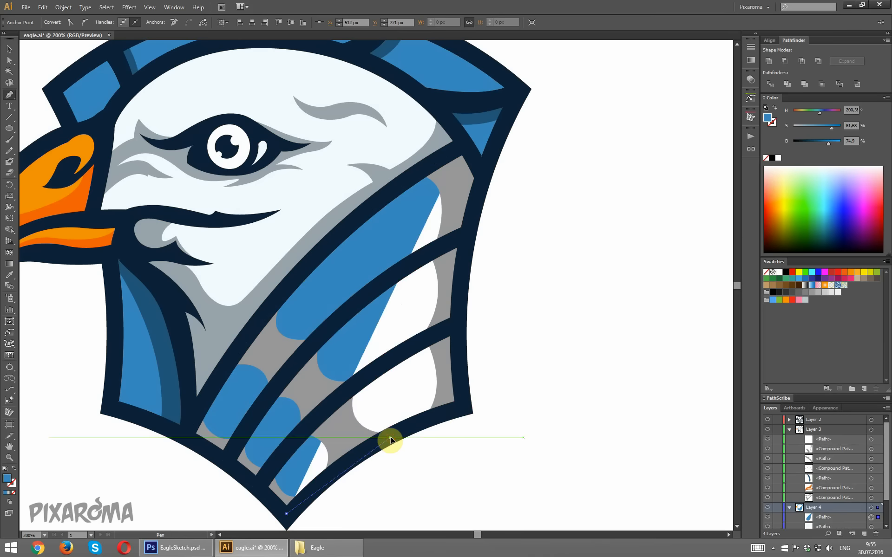
click(460, 408)
drag(458, 283, 483, 181)
click(484, 181)
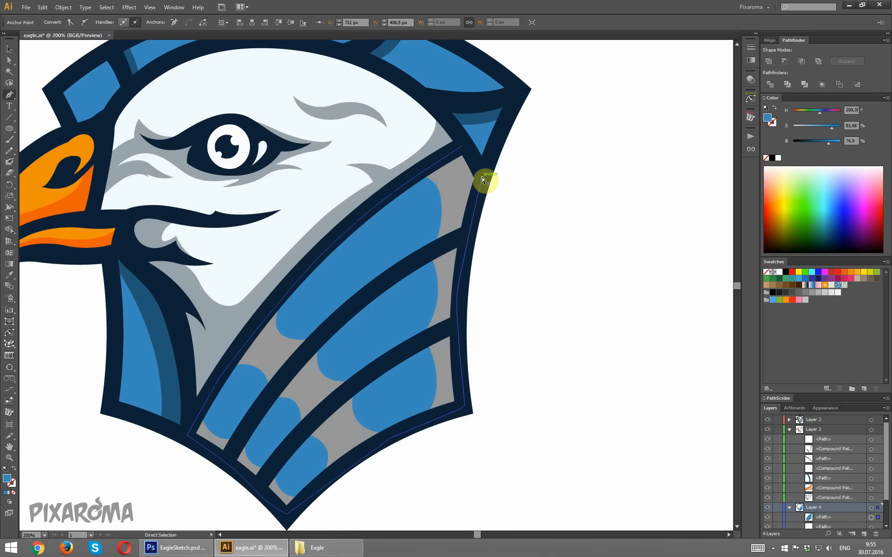
click(462, 145)
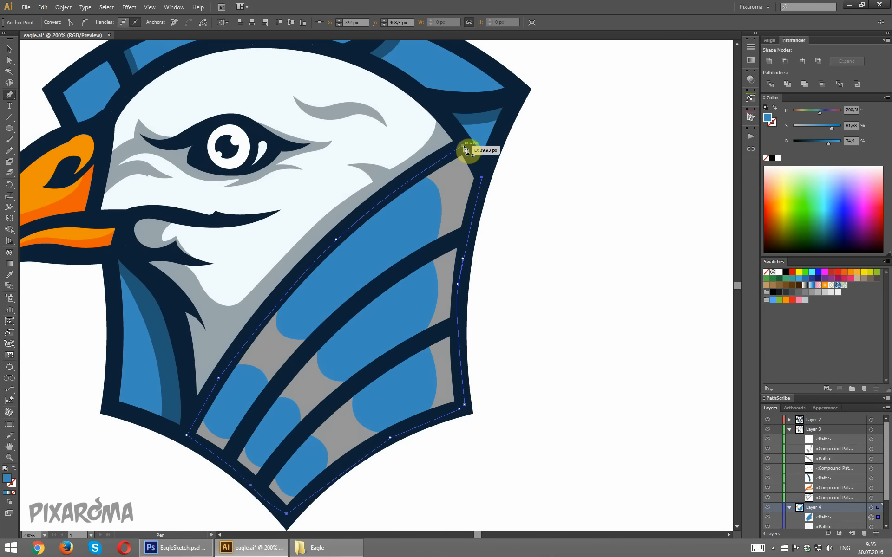
Give the new neck-feather base shape the beak's light orange with the Eyedropper
ctrl+click(572, 188)
key(ctrl+minus)
key(ctrl+minus)
key(ctrl+minus)
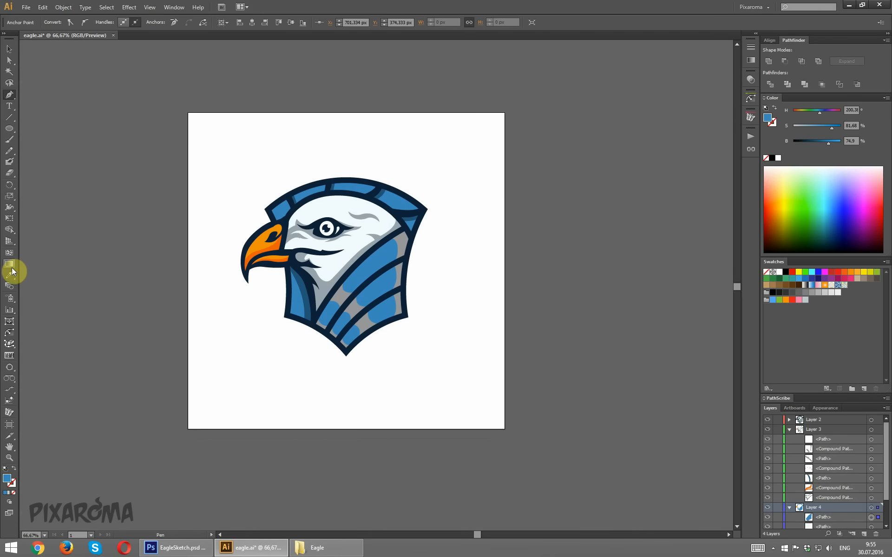
click(10, 274)
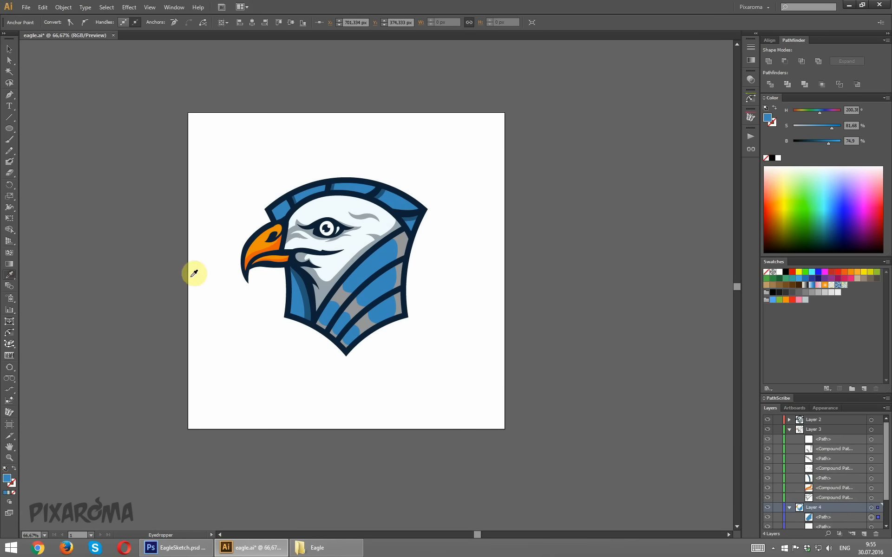
click(262, 241)
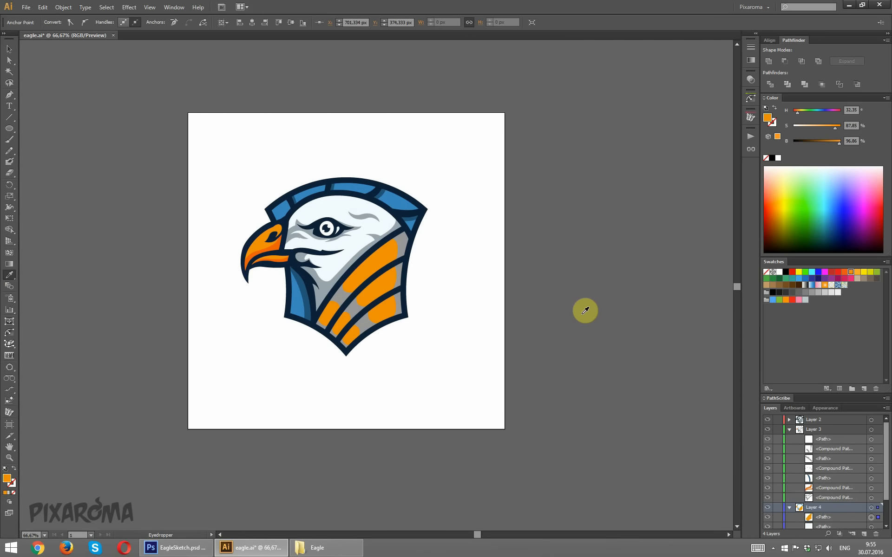
Select and group the grey neck-feather shading, give it the beak's darker orange with the Eyedropper, and hide the selection edges
click(871, 497)
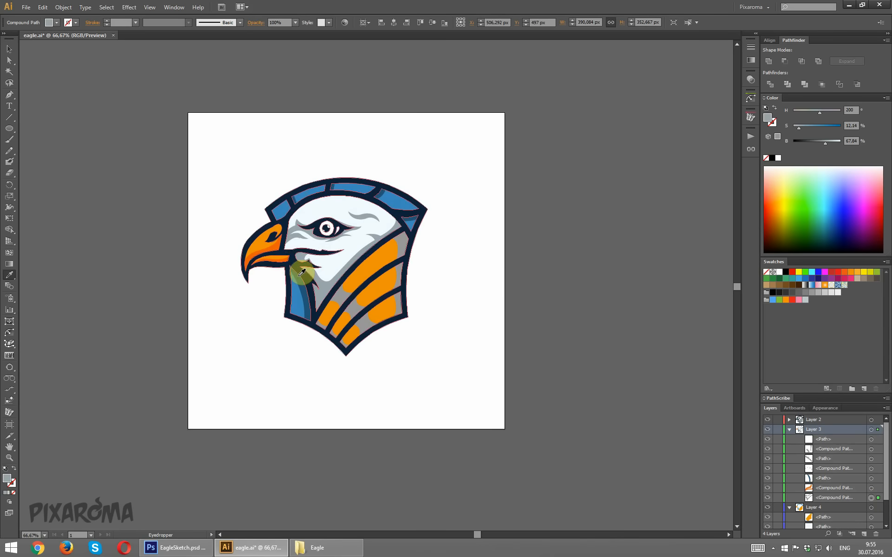
key(ctrl+h)
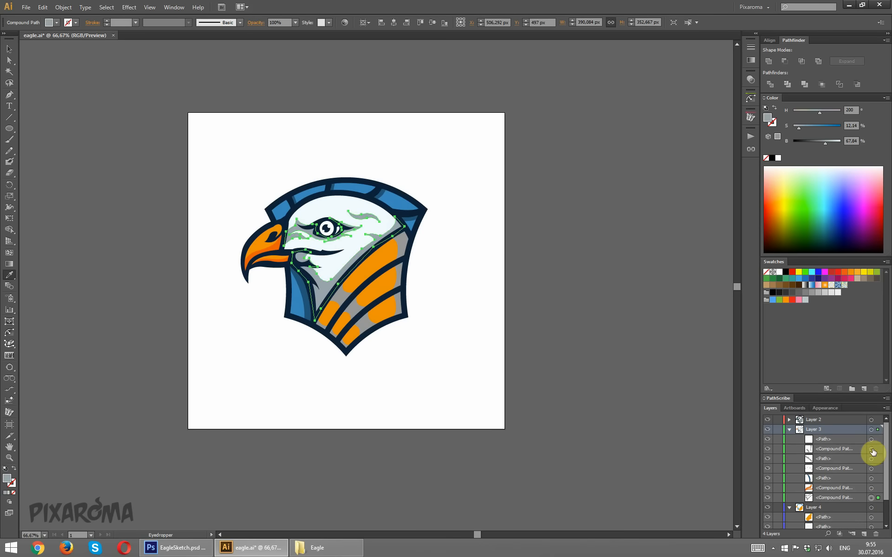
click(872, 459)
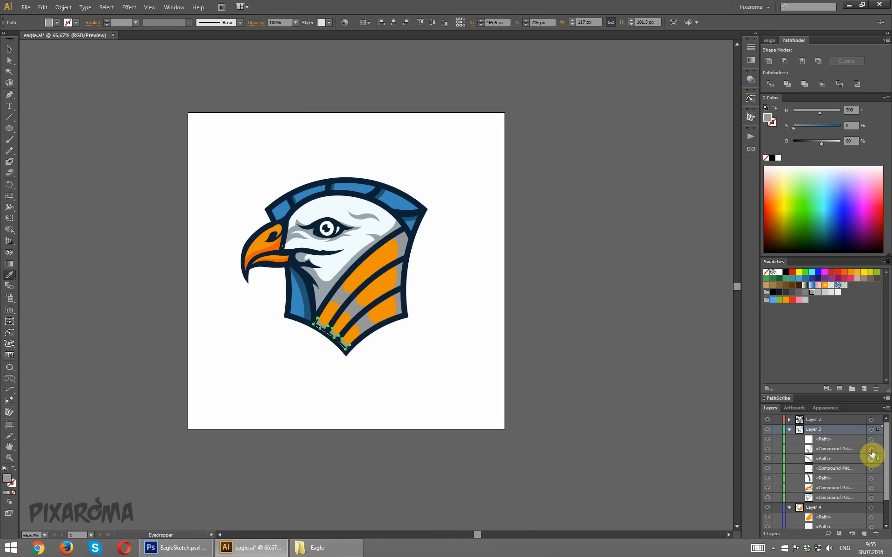
shift+click(871, 450)
key(ctrl+g)
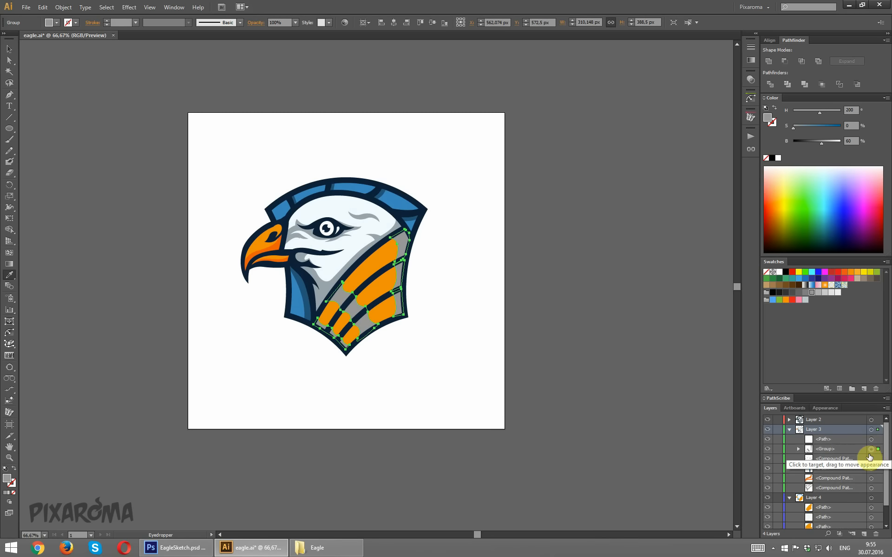
click(274, 244)
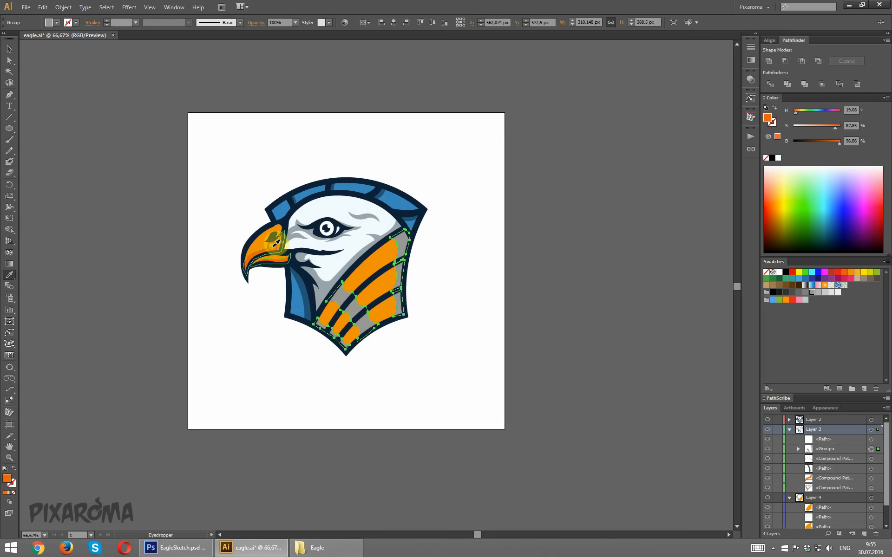
key(ctrl+h)
key(ctrl+1)
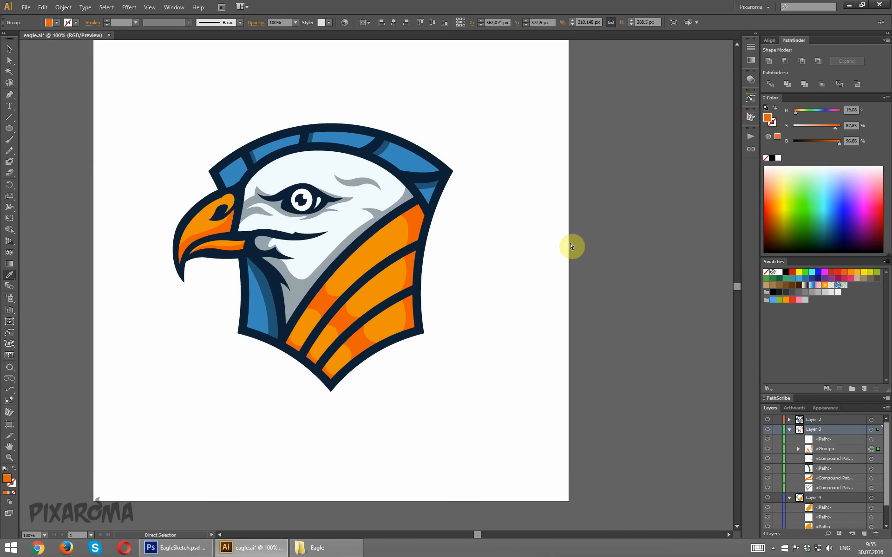
Lighten the grey shading of the white face to 74% brightness and deselect it
drag(496, 221, 541, 235)
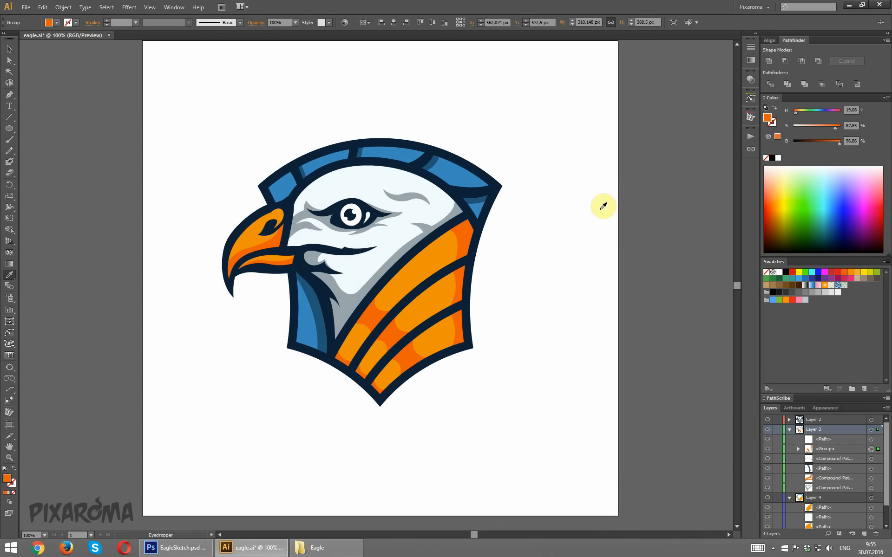
key(ctrl+minus)
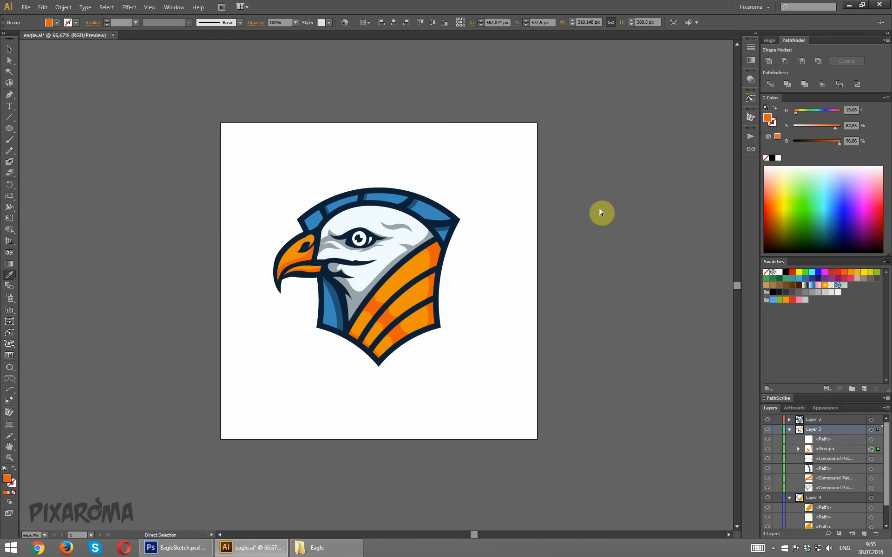
key(ctrl+plus)
key(ctrl+plus)
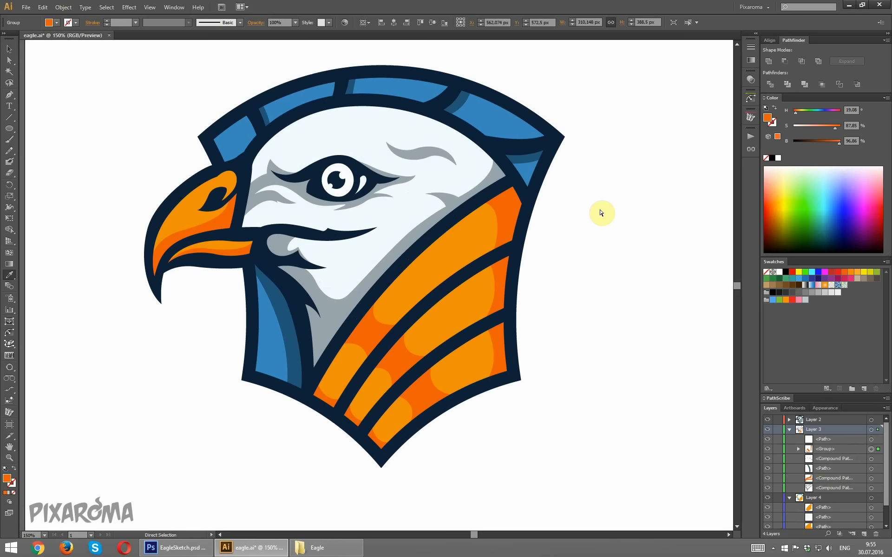
click(9, 60)
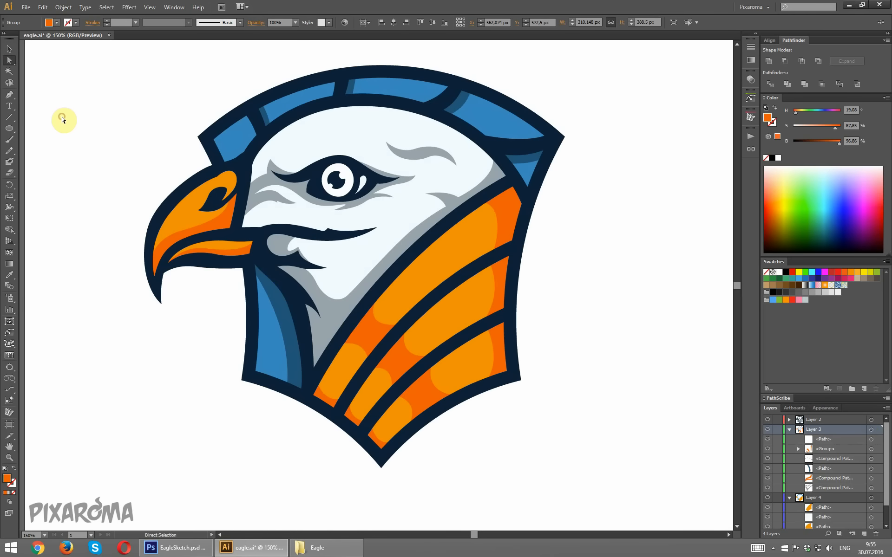
click(330, 322)
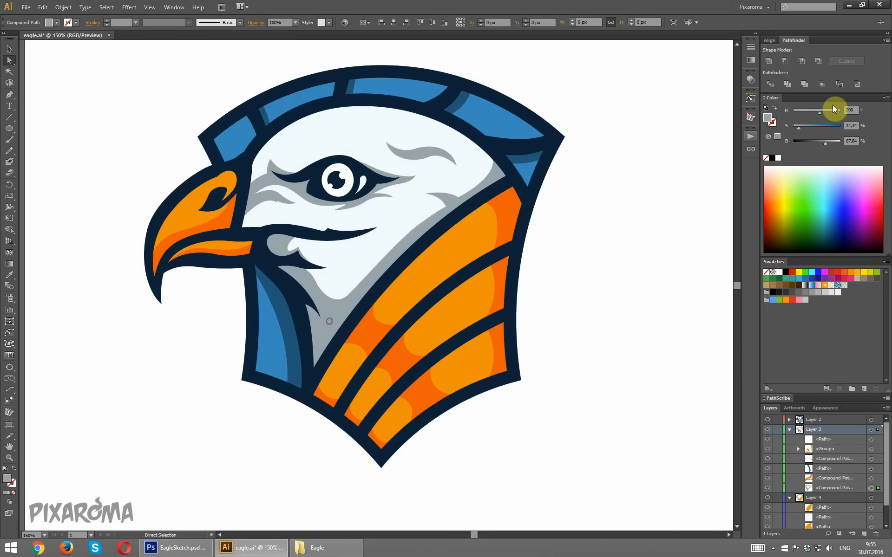
drag(826, 142, 829, 141)
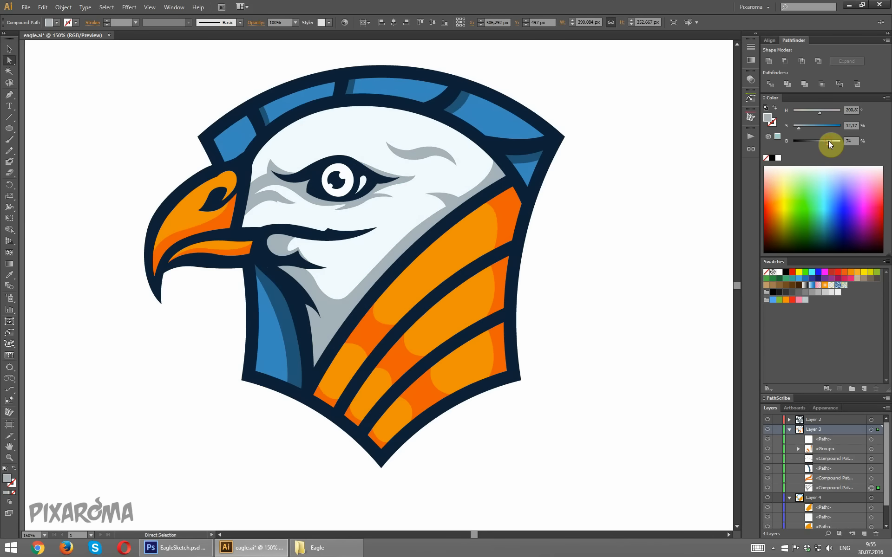
click(653, 204)
Examine the coloured eagle head at small and large view sizes to judge its colours and shading
key(ctrl+minus)
key(ctrl+minus)
key(ctrl+minus)
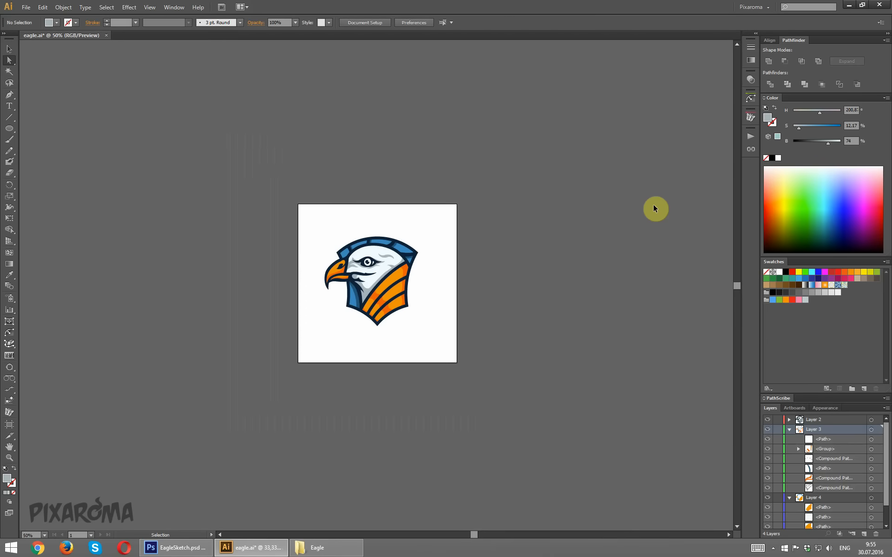
key(ctrl+plus)
key(ctrl+plus)
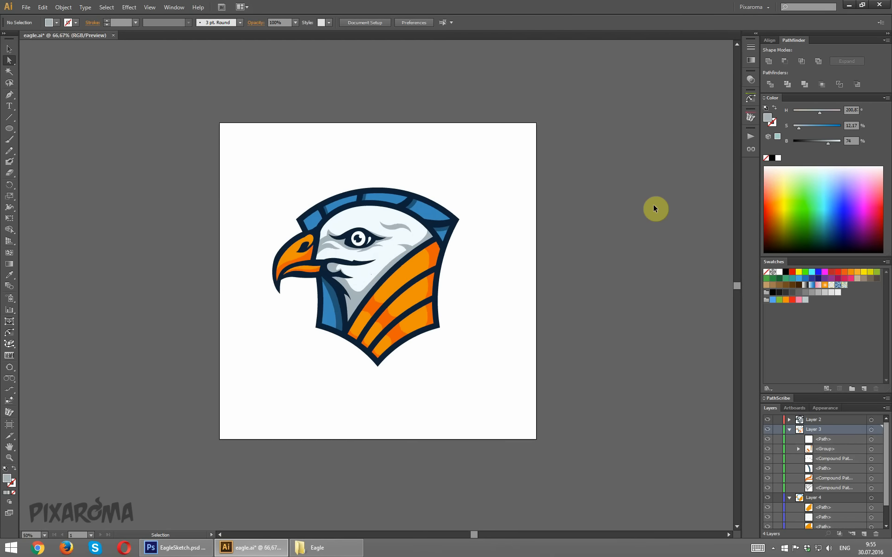
key(ctrl+plus)
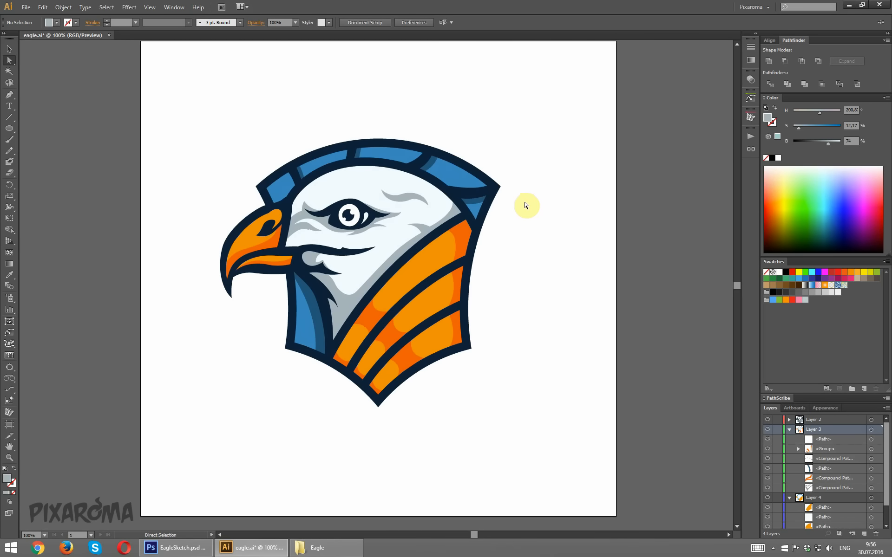
scroll(525, 206, down, 2)
key(ctrl+minus)
key(ctrl+minus)
key(ctrl+minus)
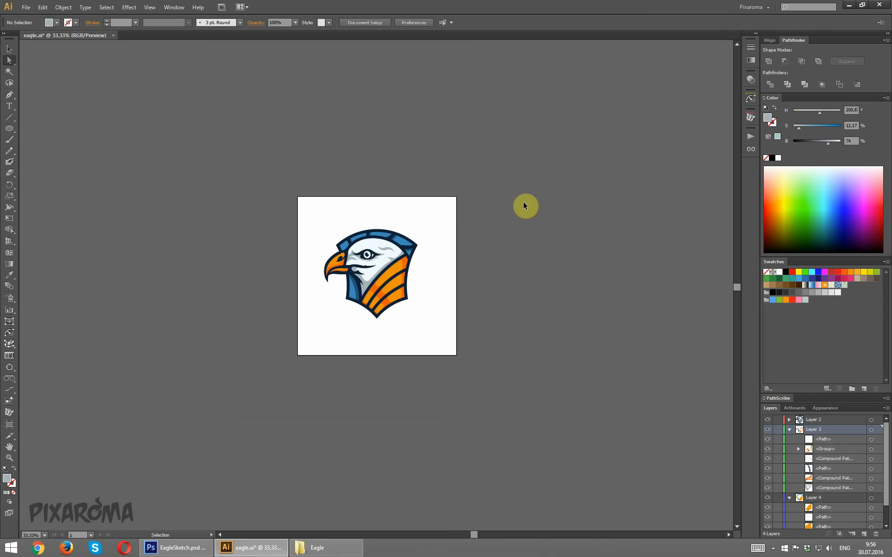
key(ctrl+plus)
key(ctrl+plus)
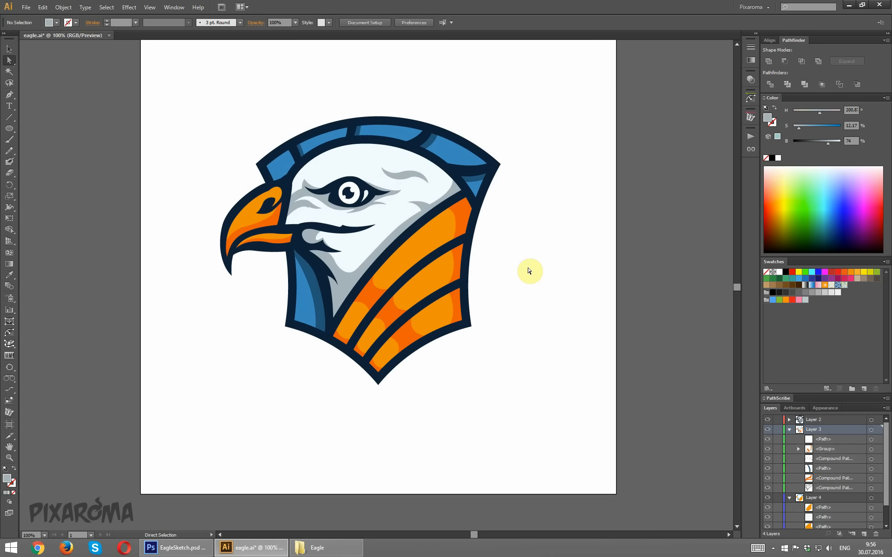
Reshape the navy mouth line near the beak by adjusting its anchor points and curve handle, and deselect the outline
scroll(528, 270, up, 2)
key(ctrl+plus)
key(ctrl+plus)
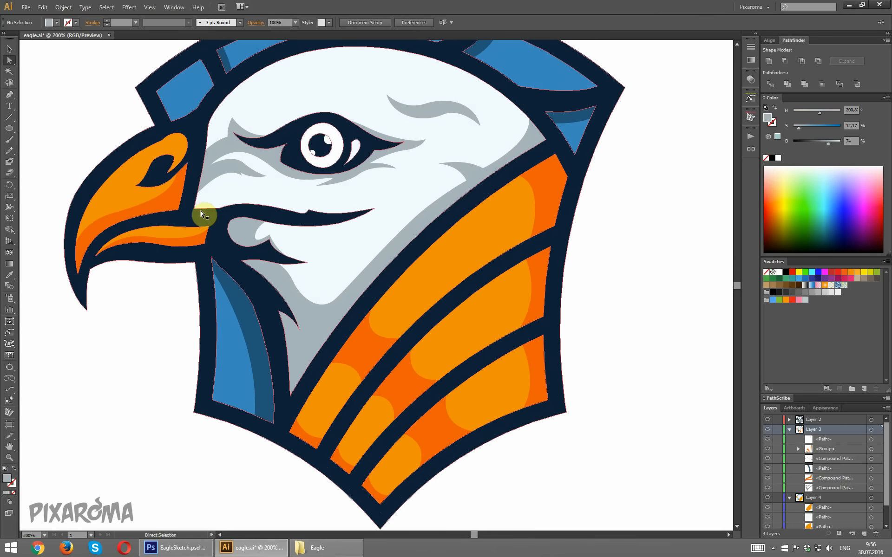
click(220, 210)
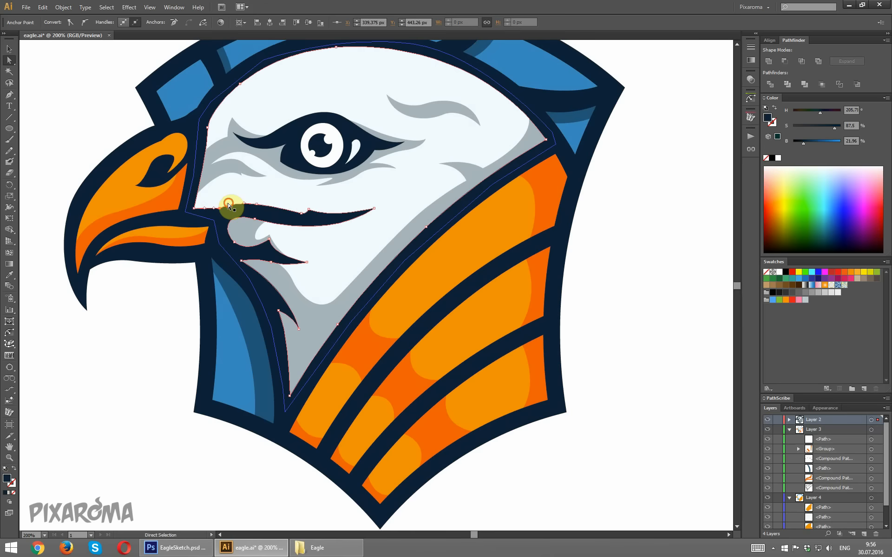
click(229, 206)
click(232, 200)
click(228, 272)
click(255, 218)
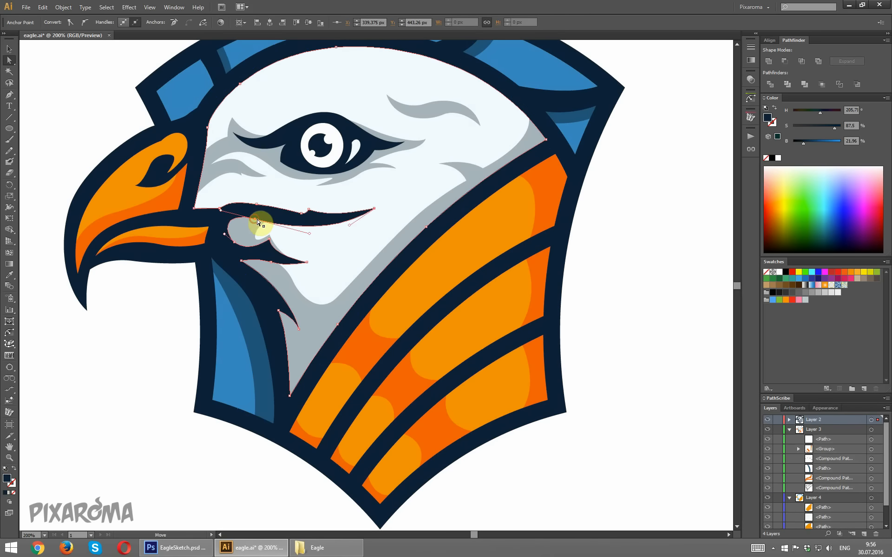
click(311, 236)
drag(308, 234, 315, 235)
click(158, 306)
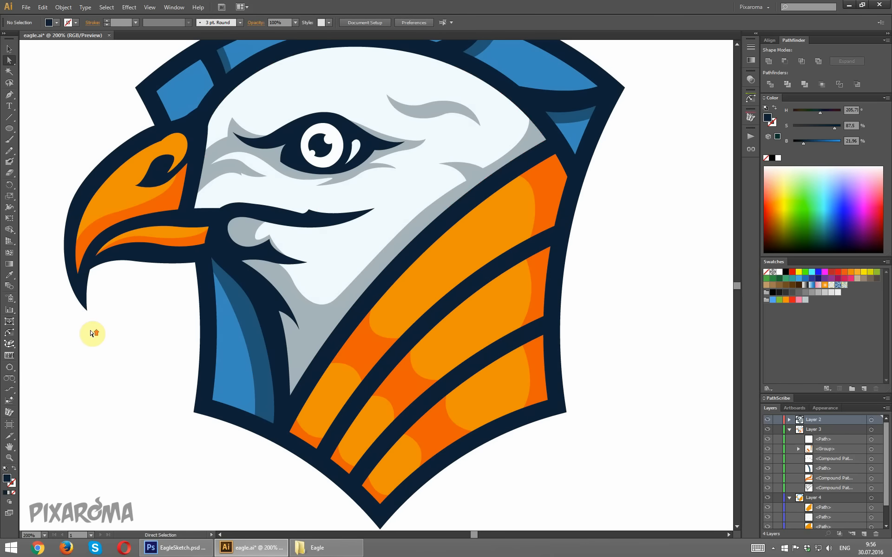
scroll(89, 325, up, 3)
key(ctrl+minus)
key(ctrl+minus)
key(ctrl+minus)
key(ctrl+minus)
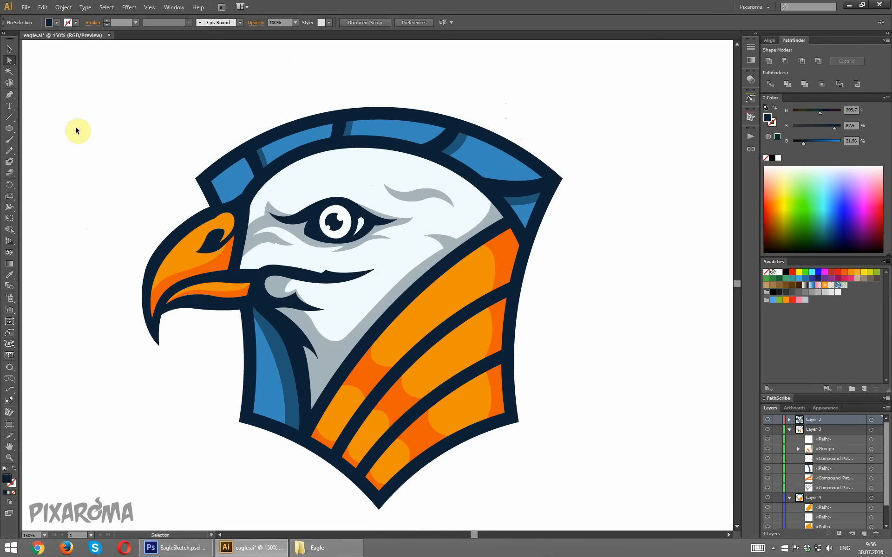
Check the outlined eagle head for overall balance and legibility at several reduced and enlarged view scales
key(ctrl+plus)
key(ctrl+plus)
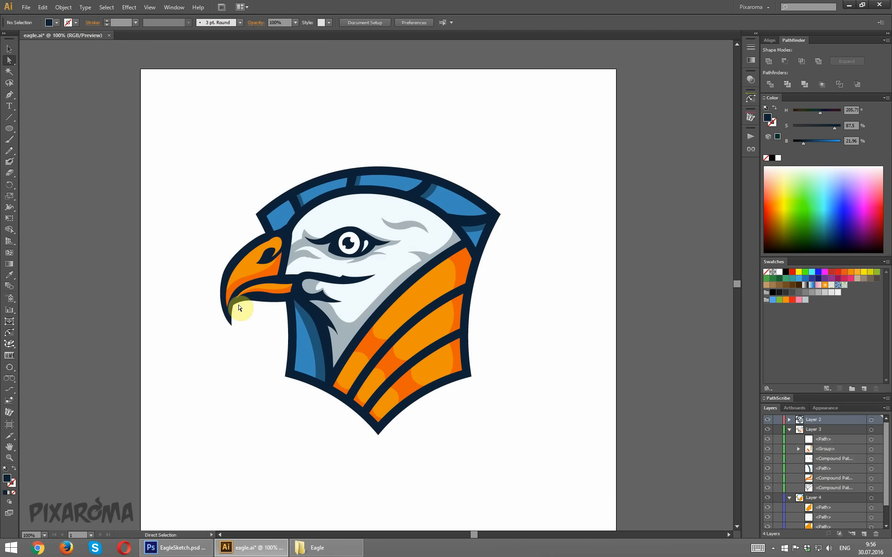
click(234, 308)
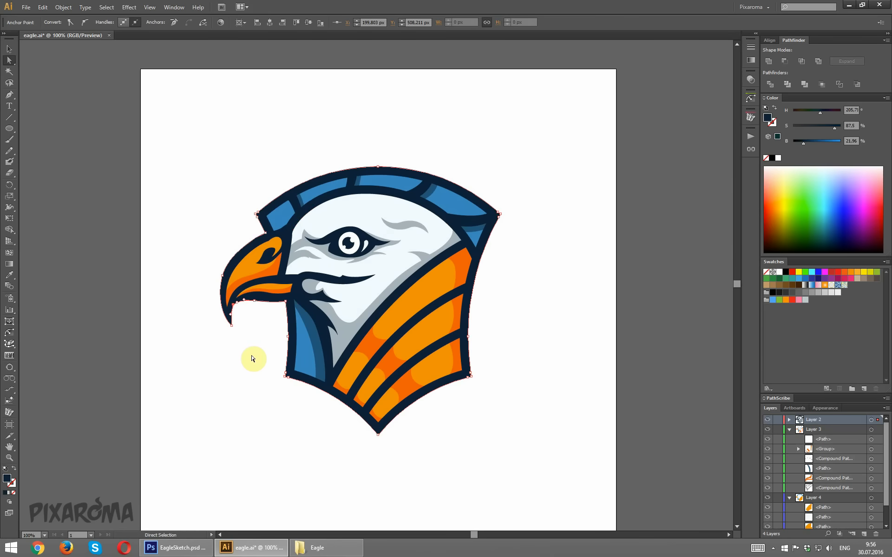
click(223, 361)
scroll(203, 352, down, 2)
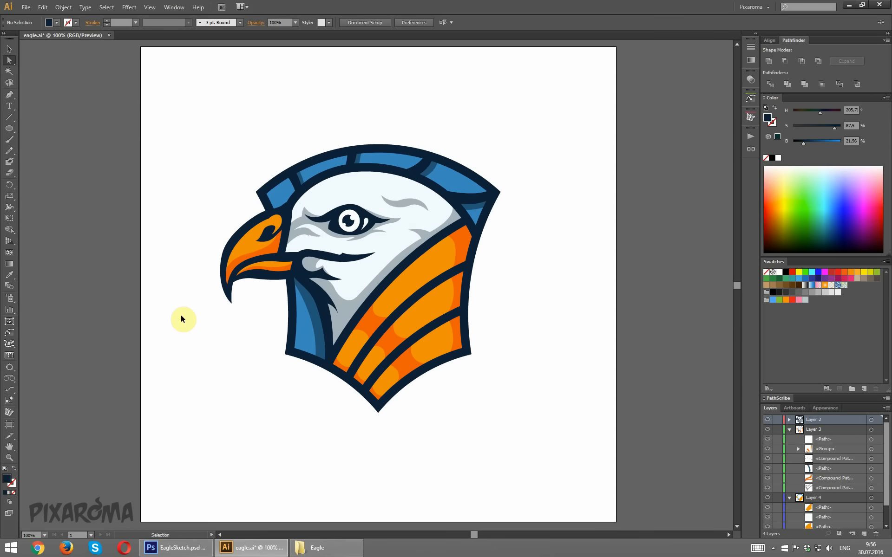
key(ctrl+minus)
key(ctrl+minus)
key(ctrl+minus)
key(ctrl+minus)
key(ctrl+plus)
key(ctrl+plus)
key(ctrl+plus)
key(ctrl+plus)
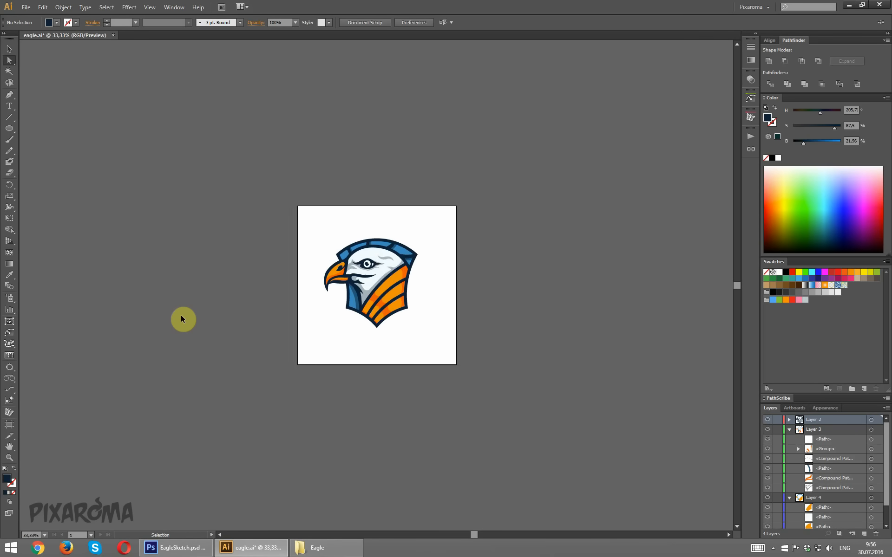
key(ctrl+minus)
key(ctrl+minus)
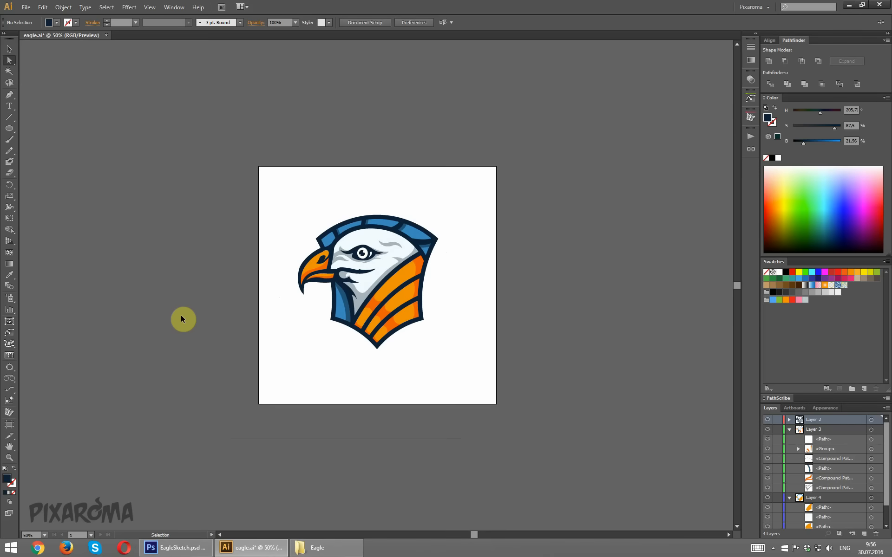
key(ctrl+plus)
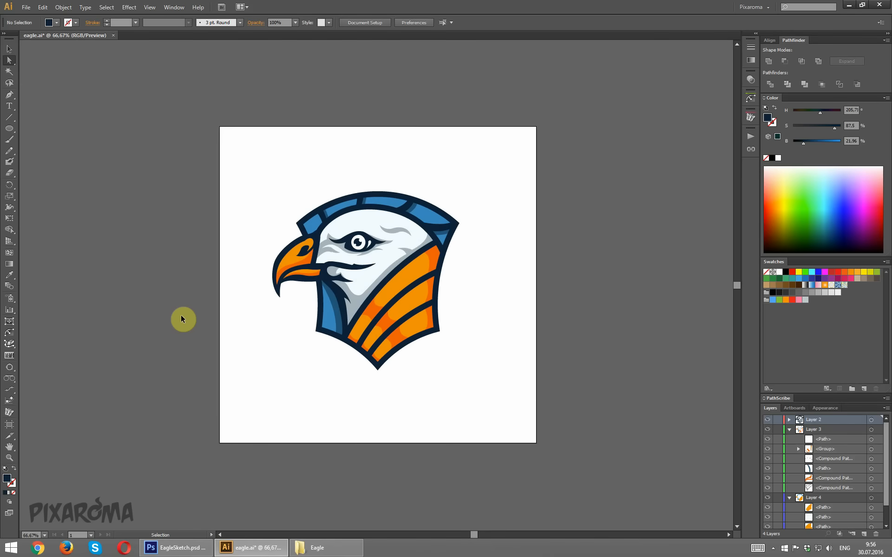
key(ctrl+plus)
key(ctrl+plus)
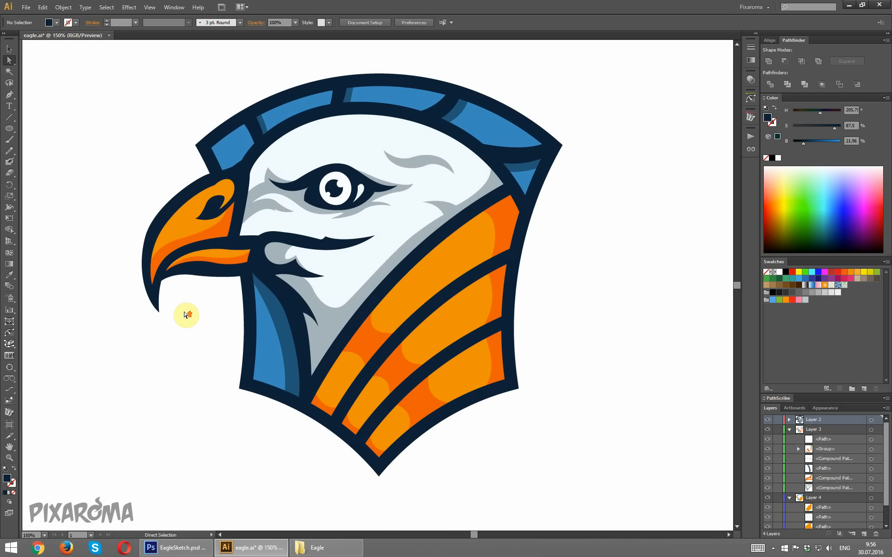
Group the base colour shapes on Layer 4, and group the shading shapes on Layer 3
scroll(188, 309, down, 1)
scroll(823, 437, down, 2)
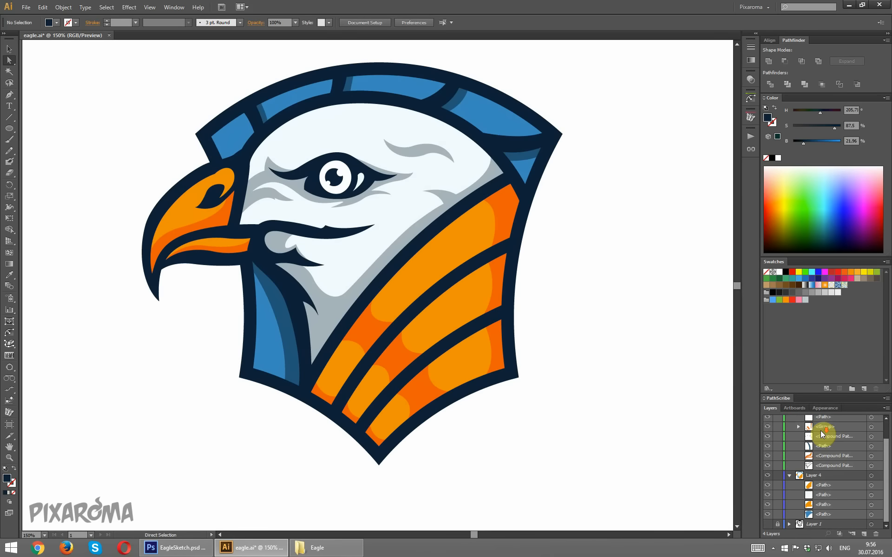
click(871, 476)
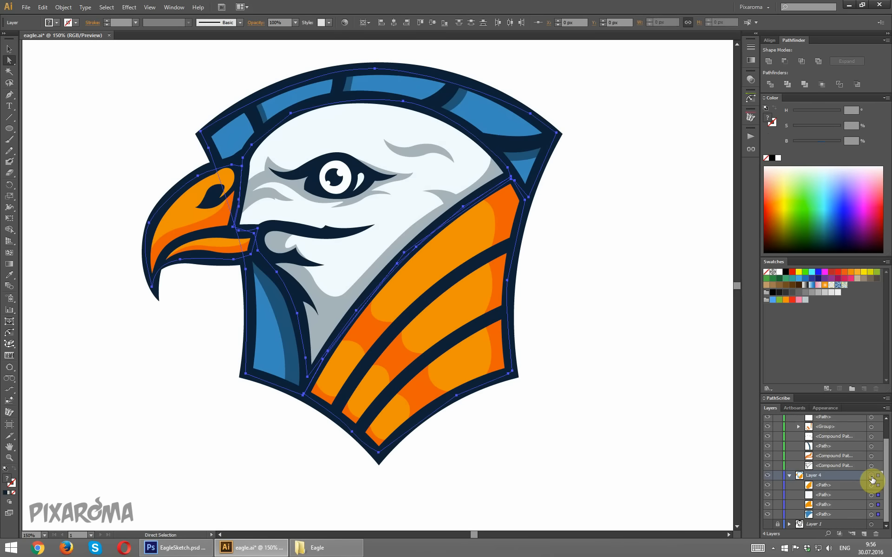
key(ctrl+g)
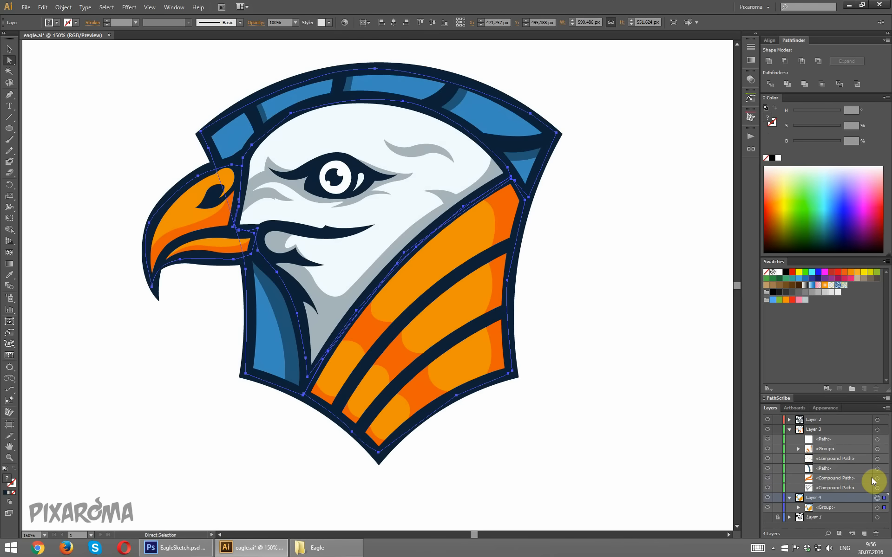
click(876, 430)
key(ctrl+g)
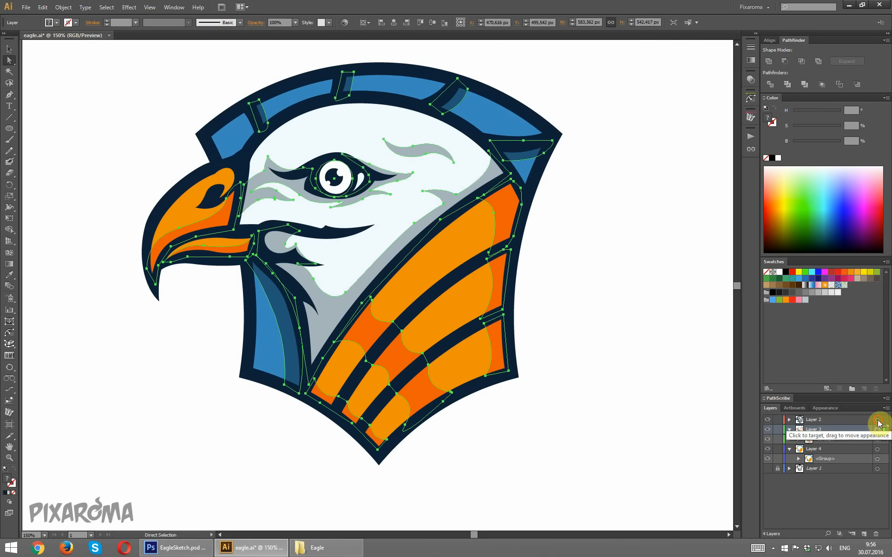
Group all the eagle artwork into one group on Layer 2 and delete the emptied Layer 3 and Layer 4
click(877, 420)
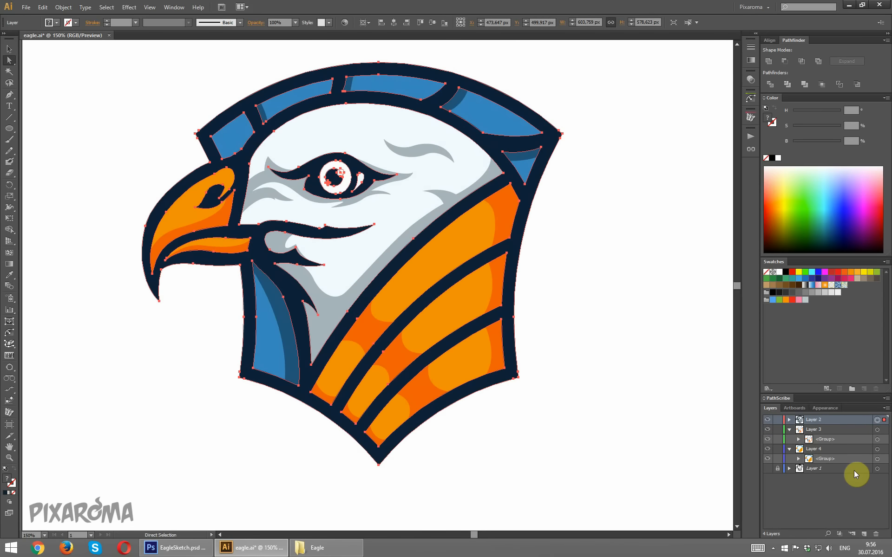
key(ctrl+a)
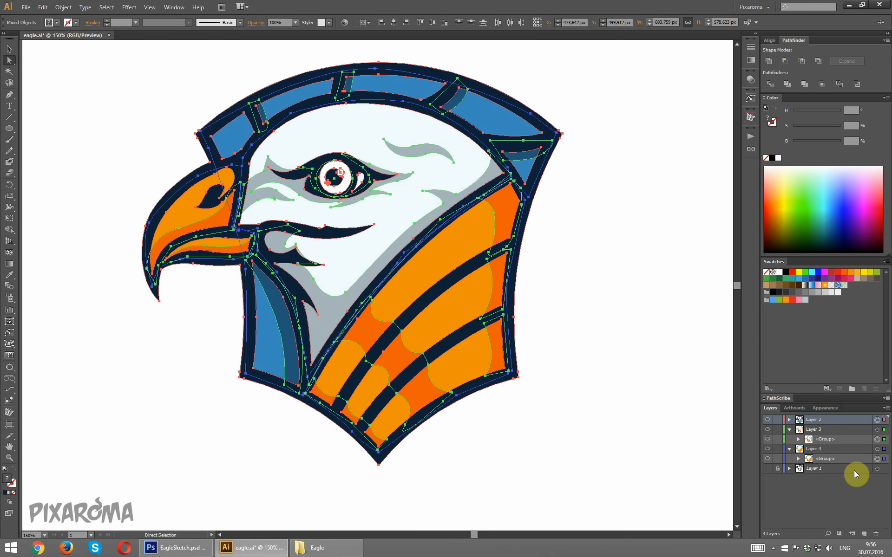
click(62, 7)
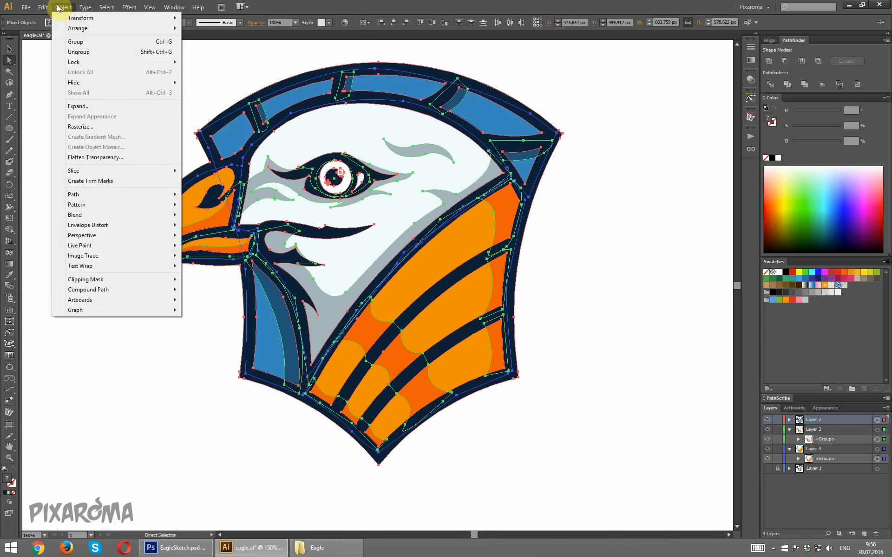
click(76, 42)
shift+click(830, 439)
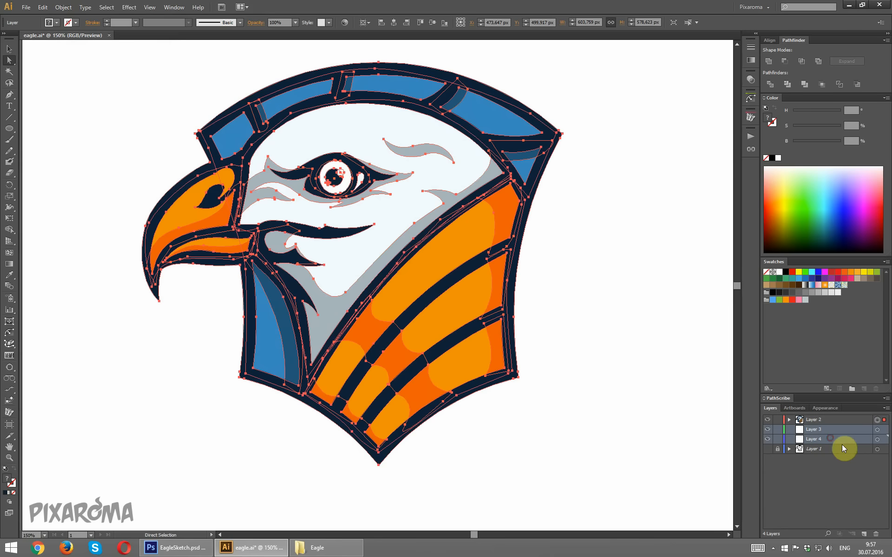
drag(842, 443, 876, 534)
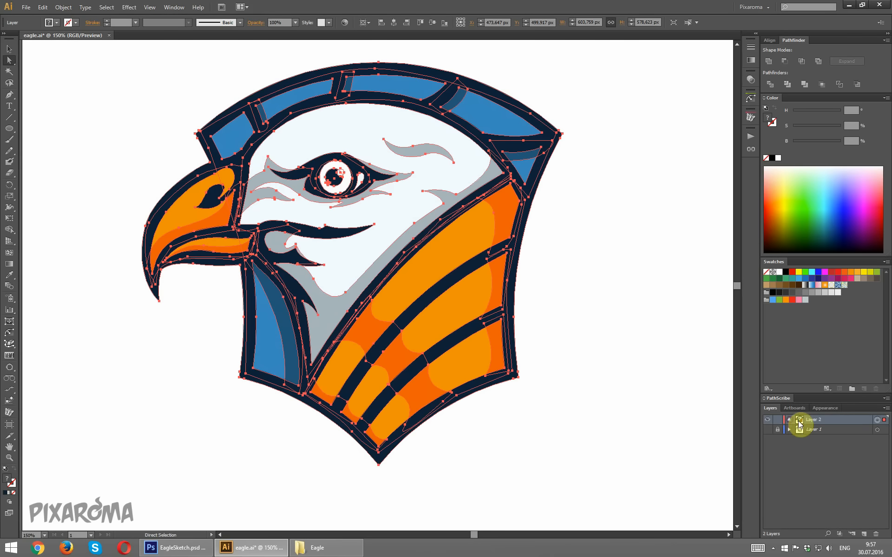
Rename the combined eagle group as bird and its parent Layer 2 as logo
click(789, 420)
double_click(824, 429)
text(b)
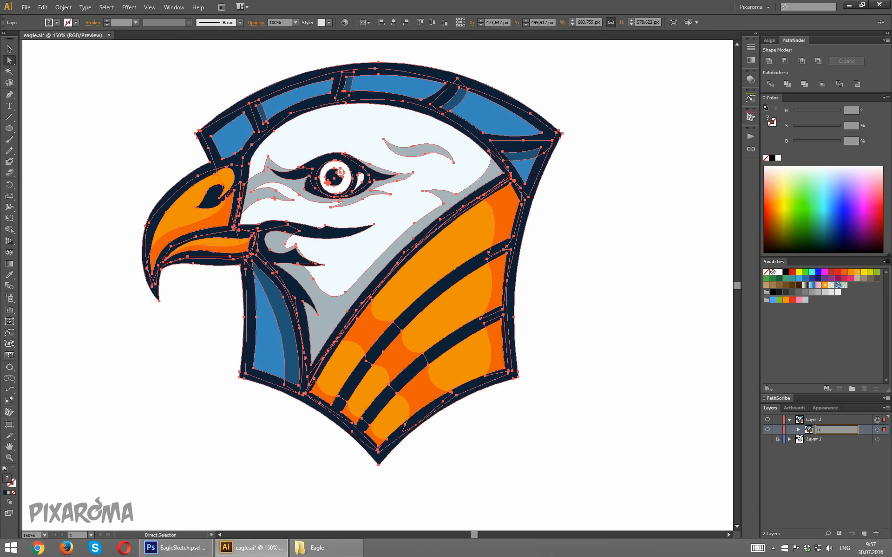
text(ird)
double_click(814, 420)
text(lo)
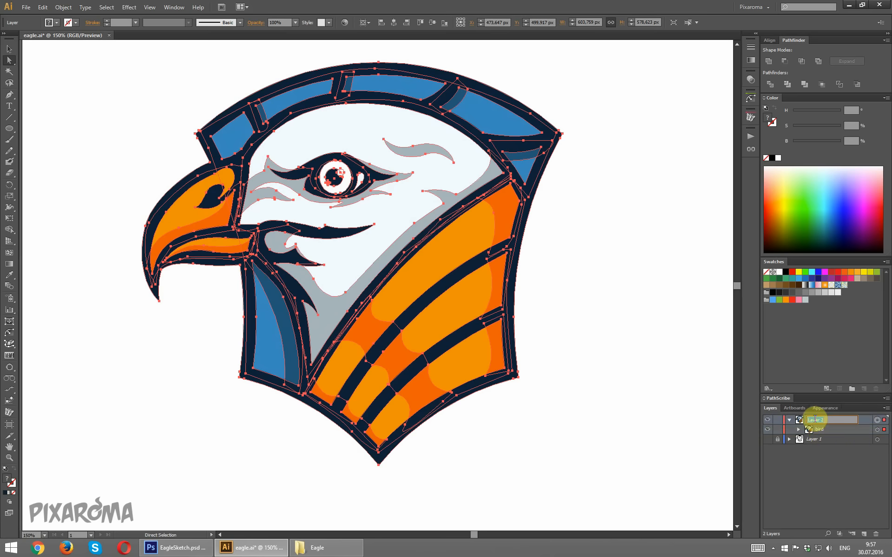
text(go)
key(Return)
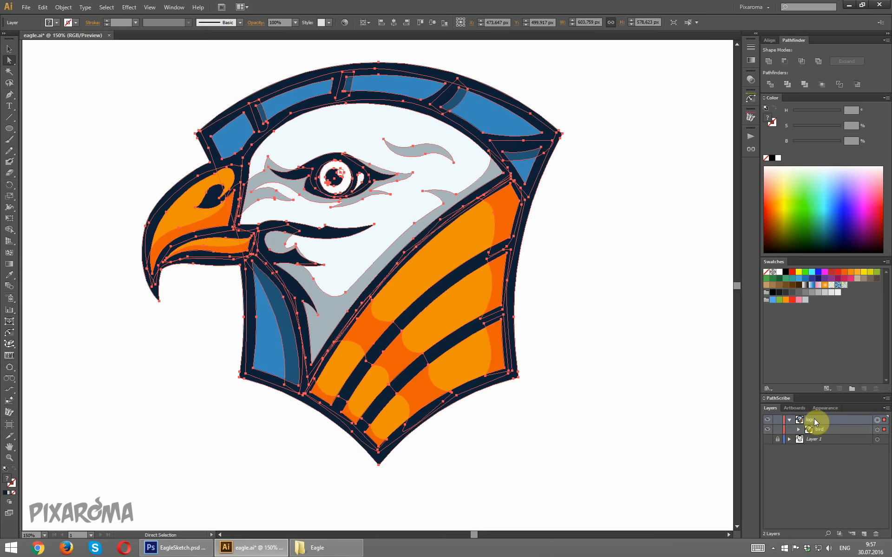
Deselect the eagle artwork and delete the locked Layer 1
click(9, 49)
click(79, 135)
key(ctrl+minus)
key(ctrl+minus)
key(ctrl+minus)
key(ctrl+minus)
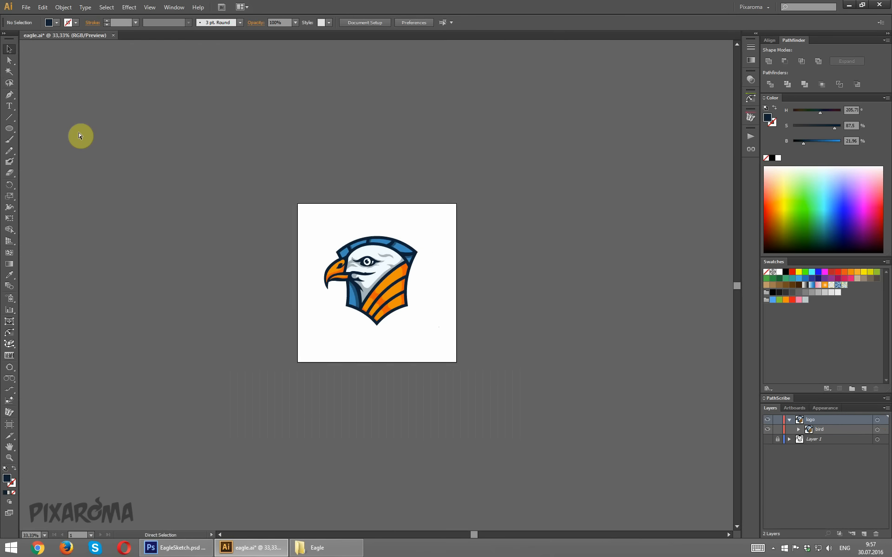
key(ctrl+plus)
key(ctrl+plus)
mouse_move(185, 185)
mouse_down()
mouse_move(189, 209)
mouse_move(189, 180)
mouse_up()
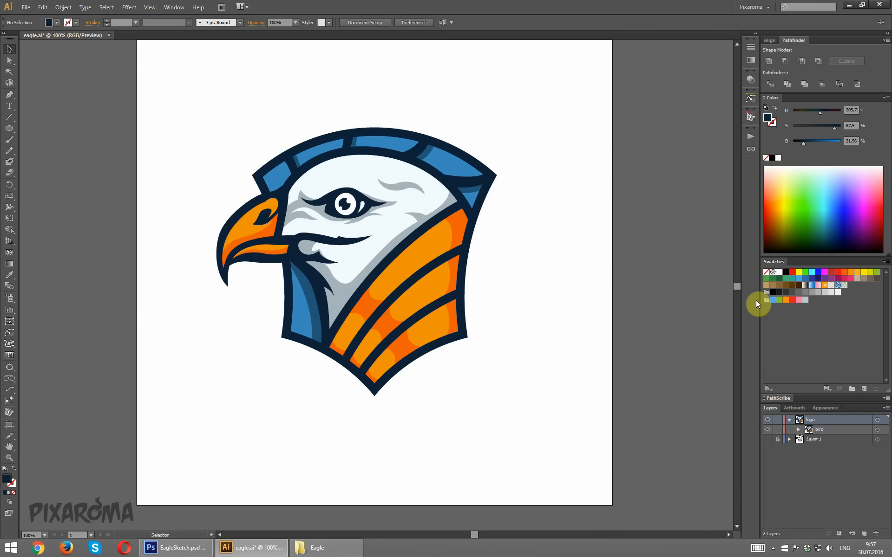
click(823, 441)
click(876, 534)
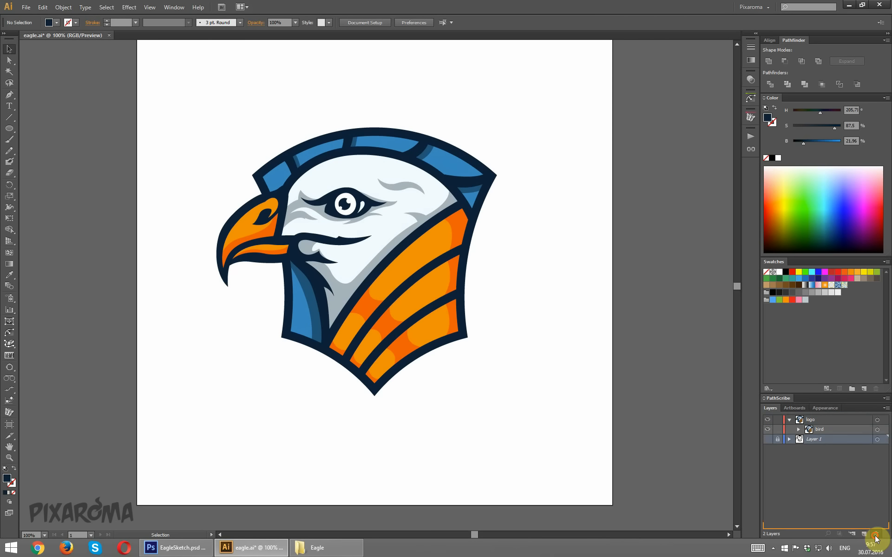
Duplicate the bird group and unite the lower copy into a single silhouette filled with red
click(877, 429)
drag(839, 432, 864, 534)
click(877, 440)
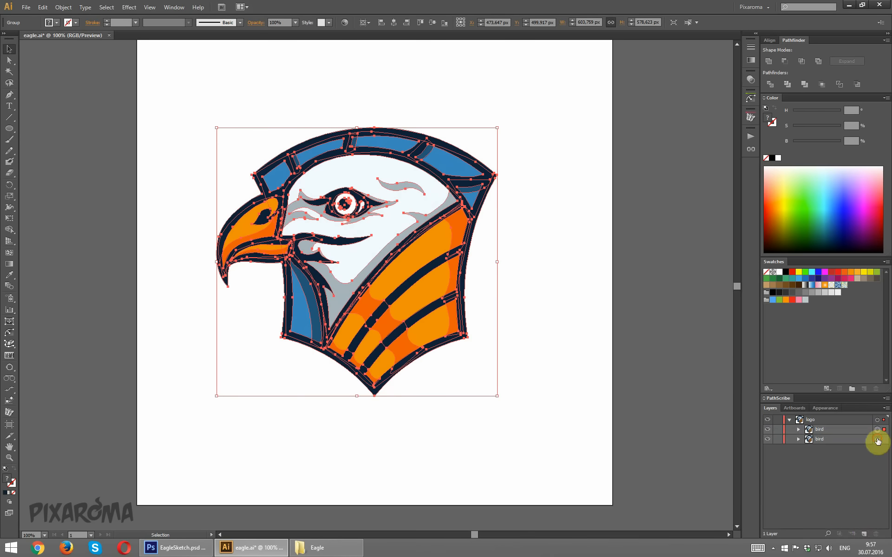
click(770, 61)
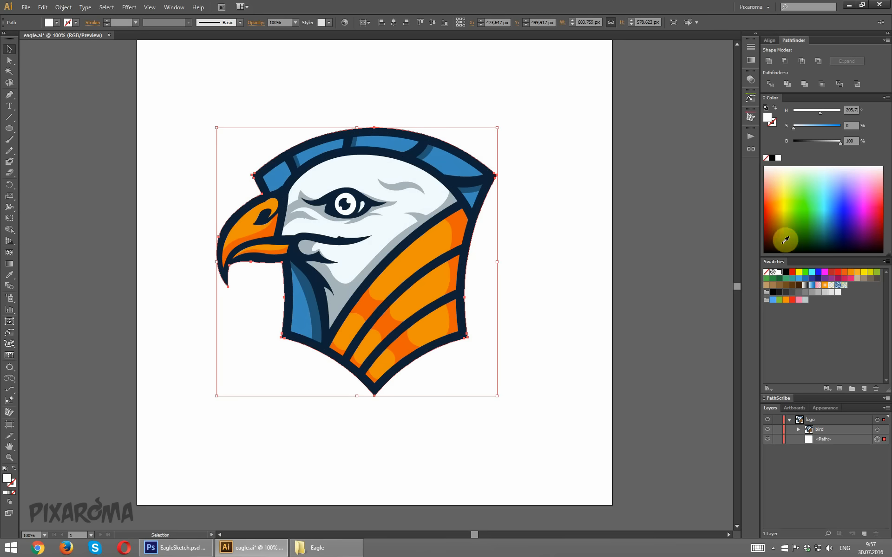
click(792, 272)
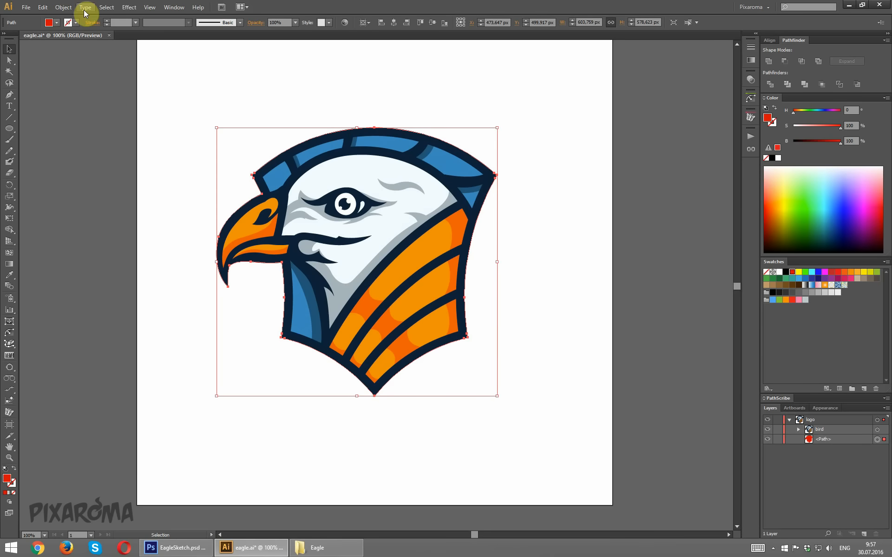
Offset the red silhouette's path outward by 10 px with miter joins and a miter limit of 4, using the preview
click(63, 8)
mouse_move(131, 193)
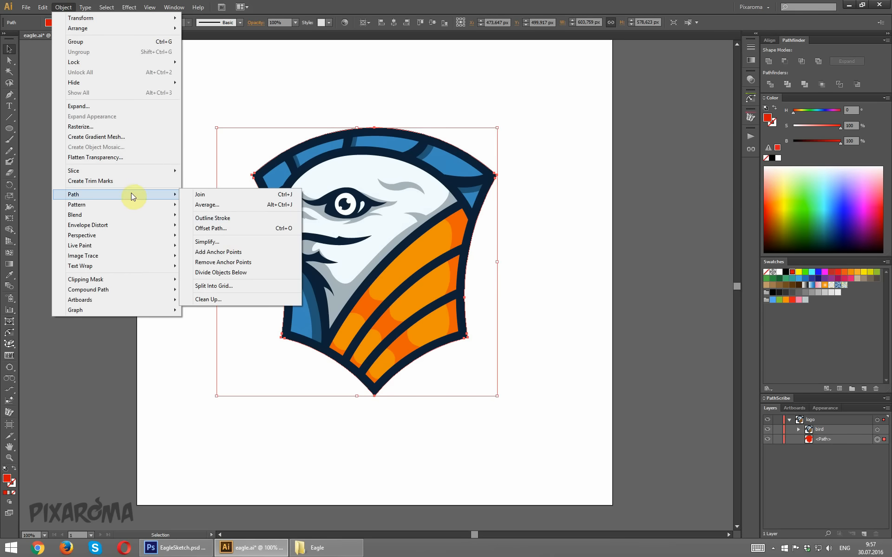
click(233, 232)
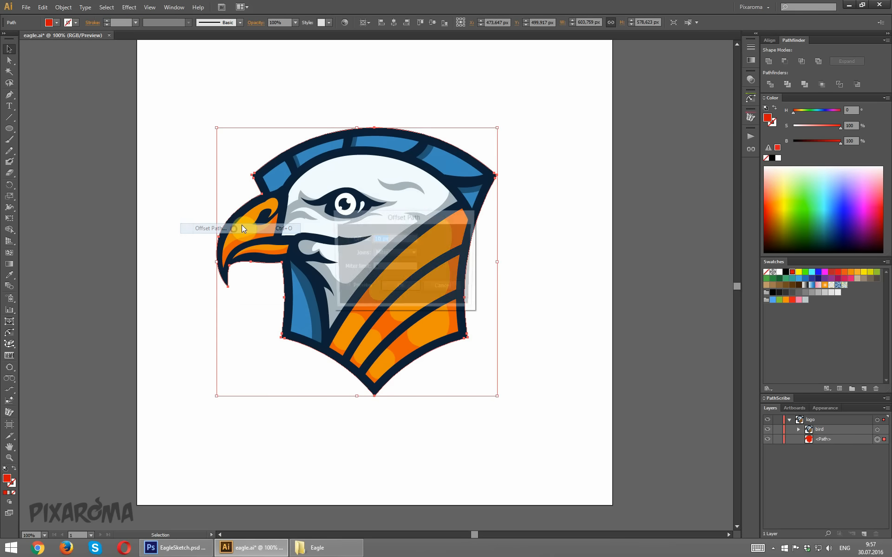
click(353, 289)
drag(406, 220, 454, 224)
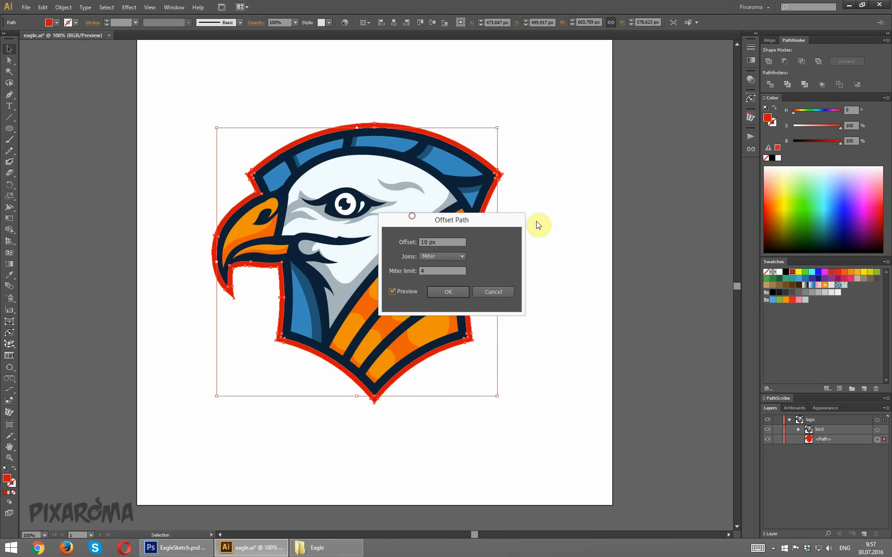
drag(538, 226, 561, 213)
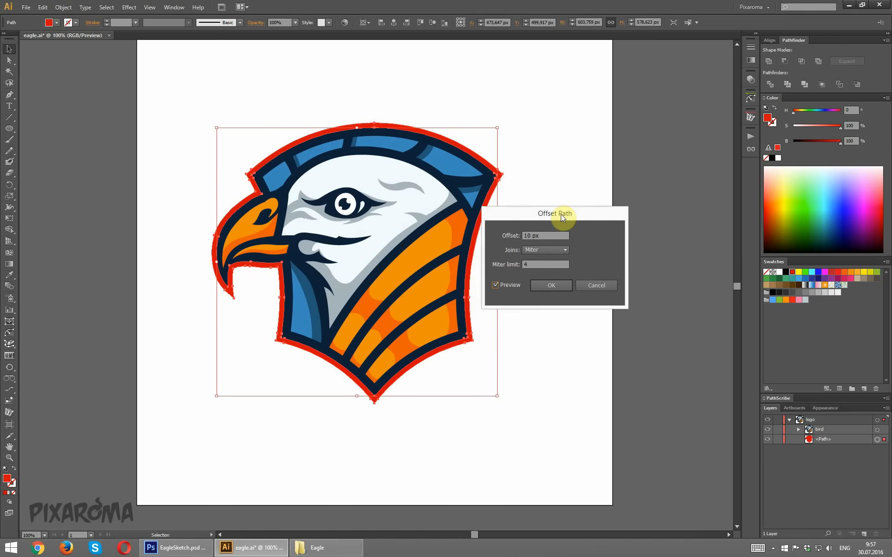
click(553, 288)
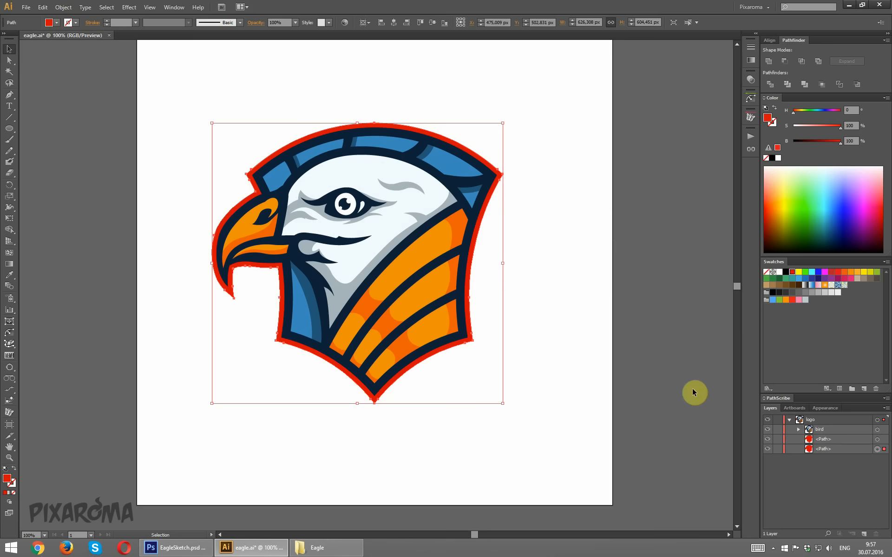
Delete the original smaller red silhouette and rename the remaining offset path as contour
drag(845, 439, 875, 534)
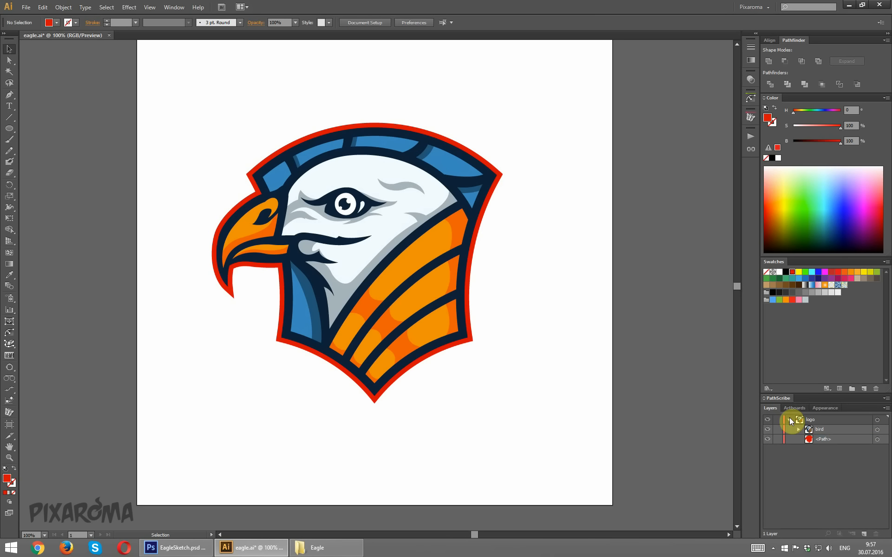
double_click(823, 439)
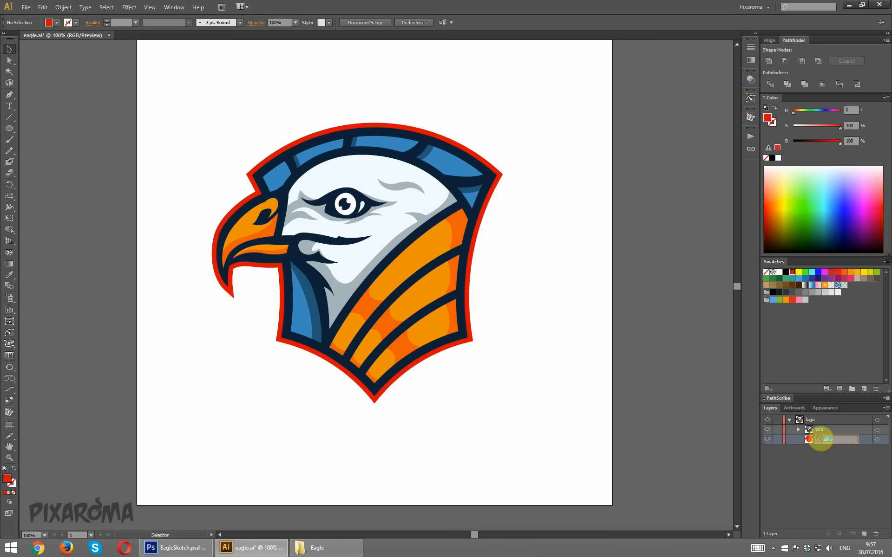
text(contour)
key(Return)
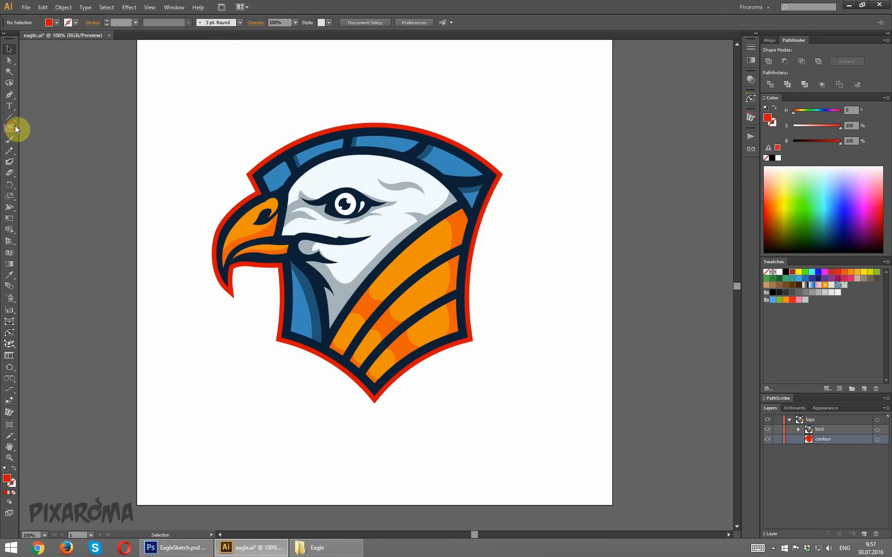
Draw a black 1024 by 1024 px rectangle and align it to cover the whole artboard
drag(9, 128, 34, 126)
scroll(160, 148, up, 2)
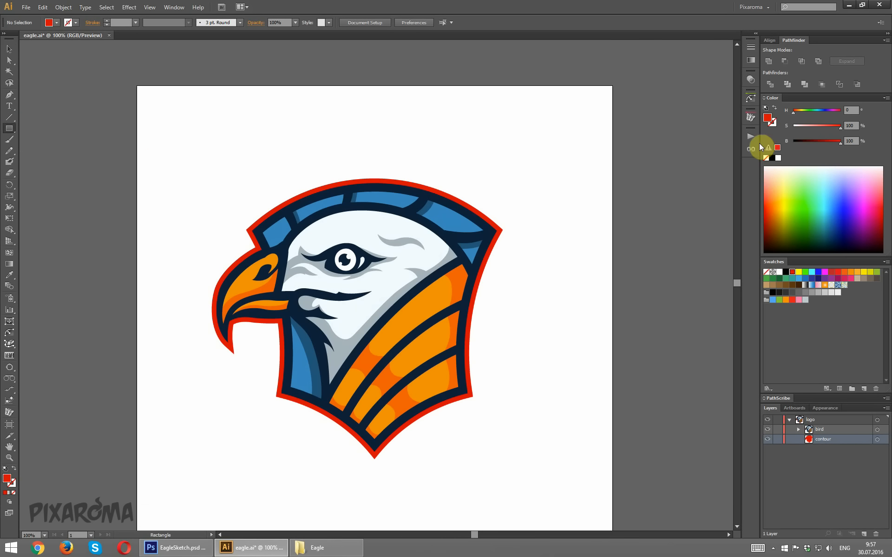
click(785, 272)
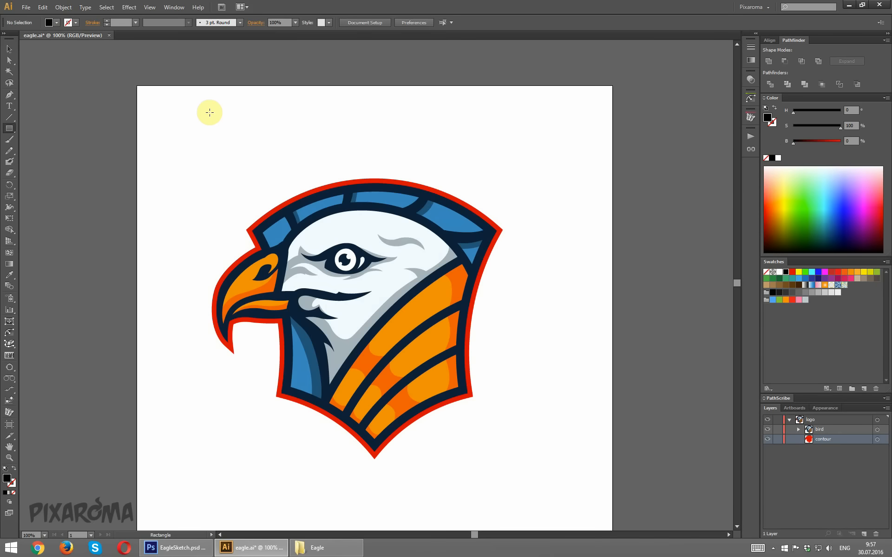
click(209, 113)
text(1024)
key(Tab)
text(1024)
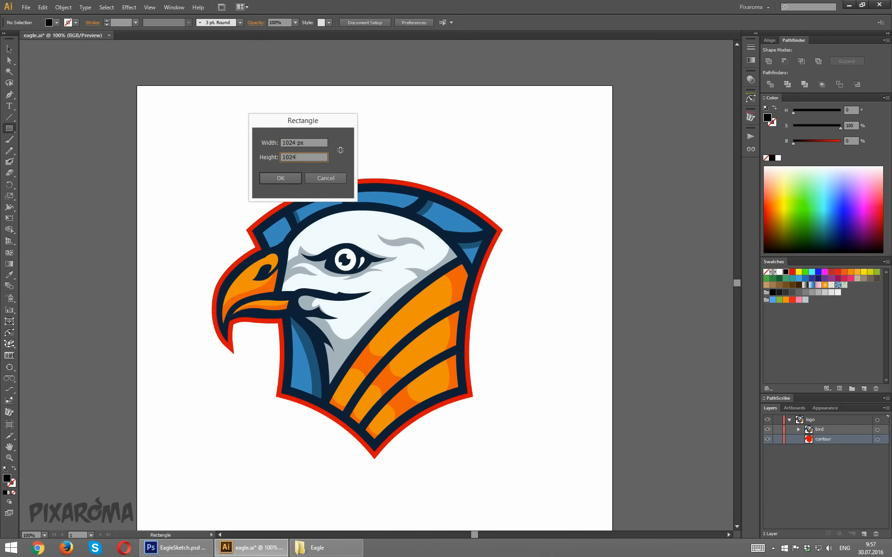
key(Return)
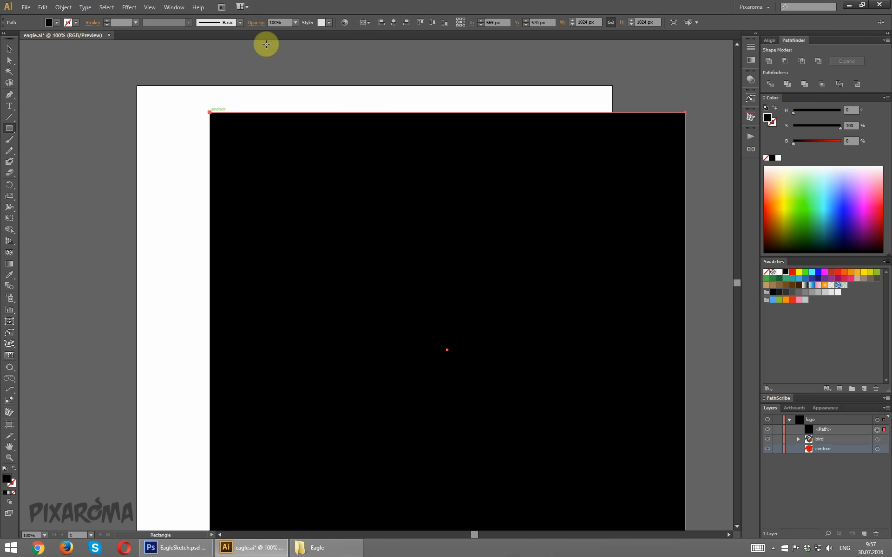
click(421, 22)
click(432, 23)
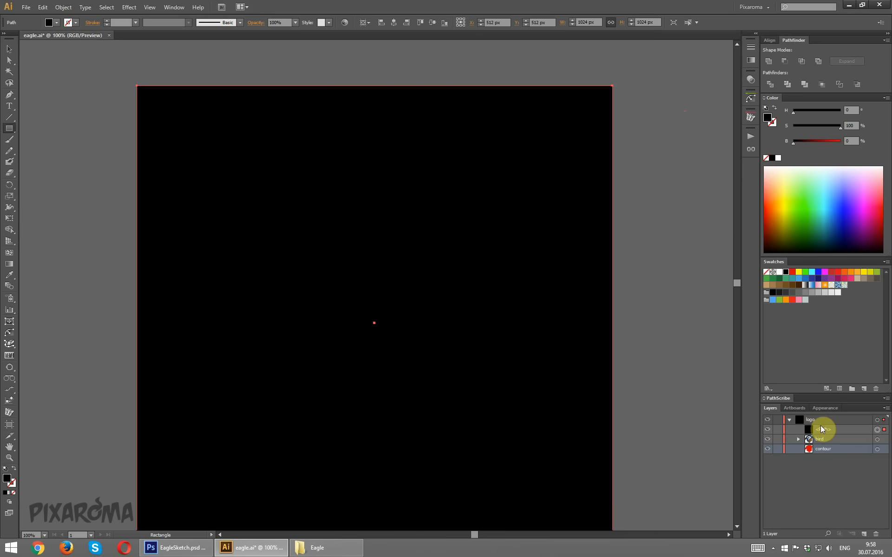
Move the black rectangle beneath the contour in the stacking order, rename it bg and deselect it
drag(819, 429, 823, 454)
double_click(824, 449)
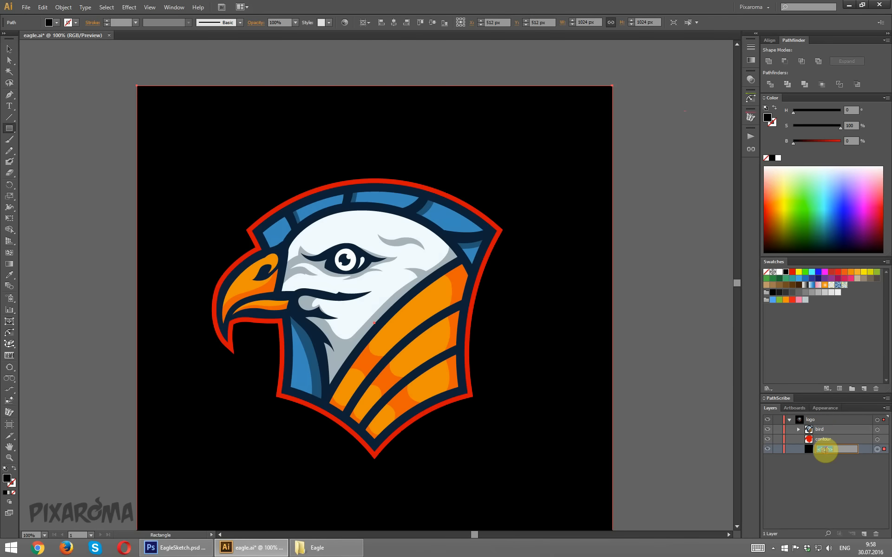
text(bg)
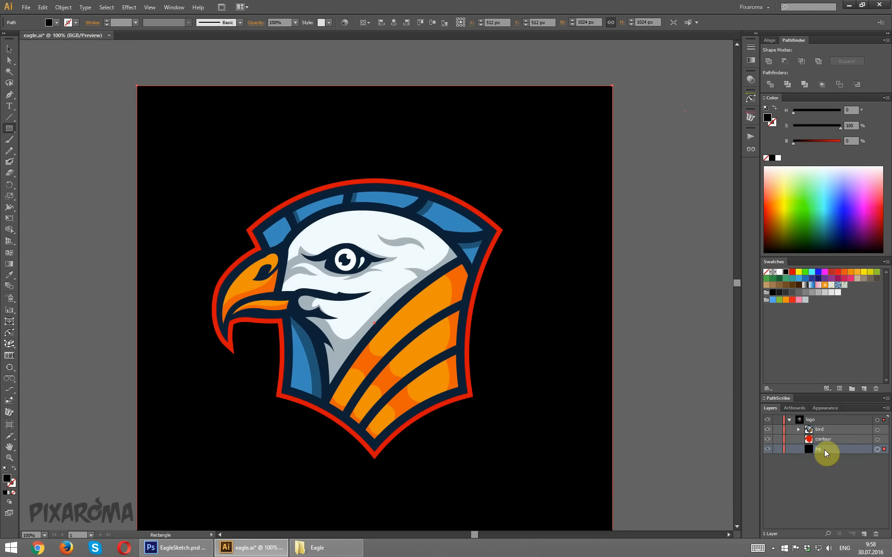
click(9, 49)
click(43, 96)
scroll(120, 100, down, 4)
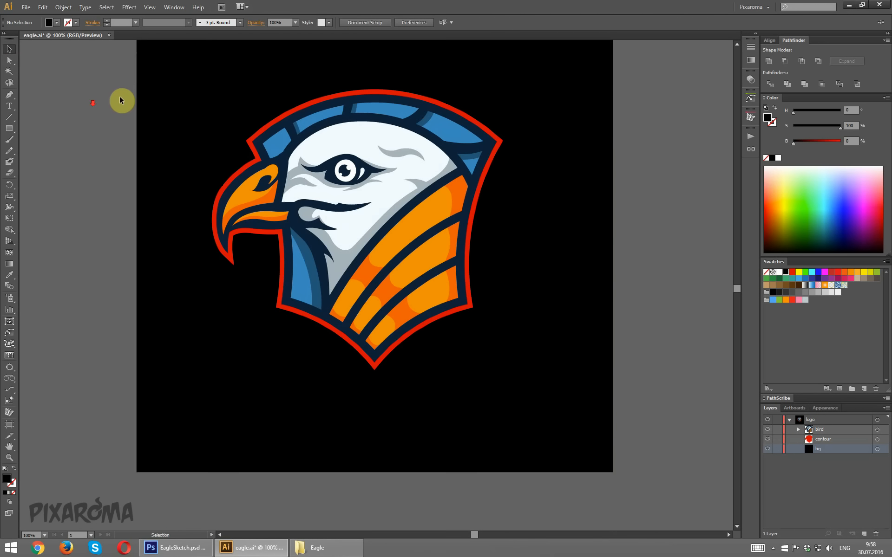
Recolour the contour with the off-white sampled from the eagle's head, then deselect it
key(ctrl+minus)
drag(577, 138, 571, 144)
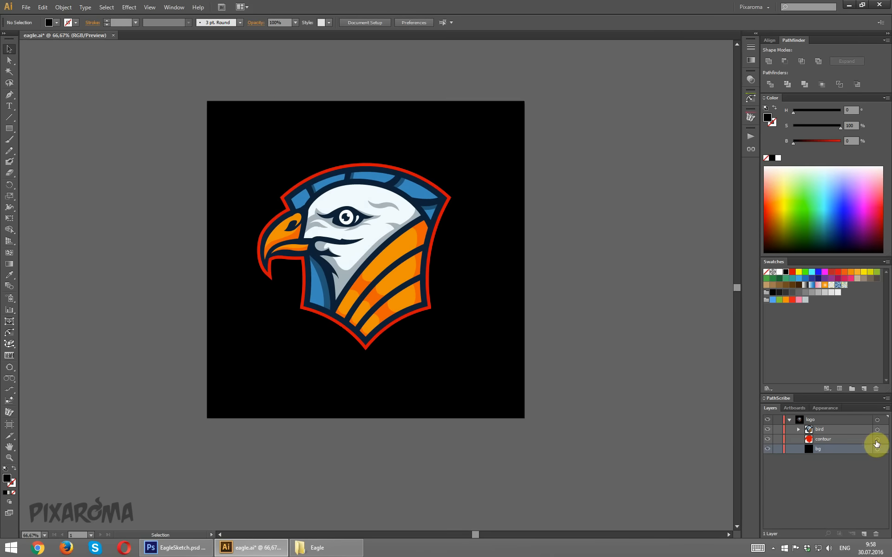
click(876, 440)
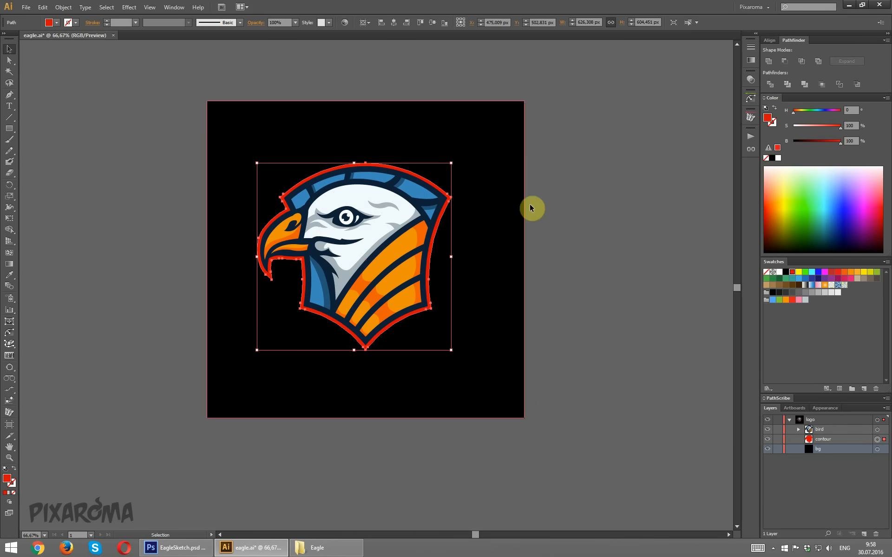
click(9, 275)
click(346, 203)
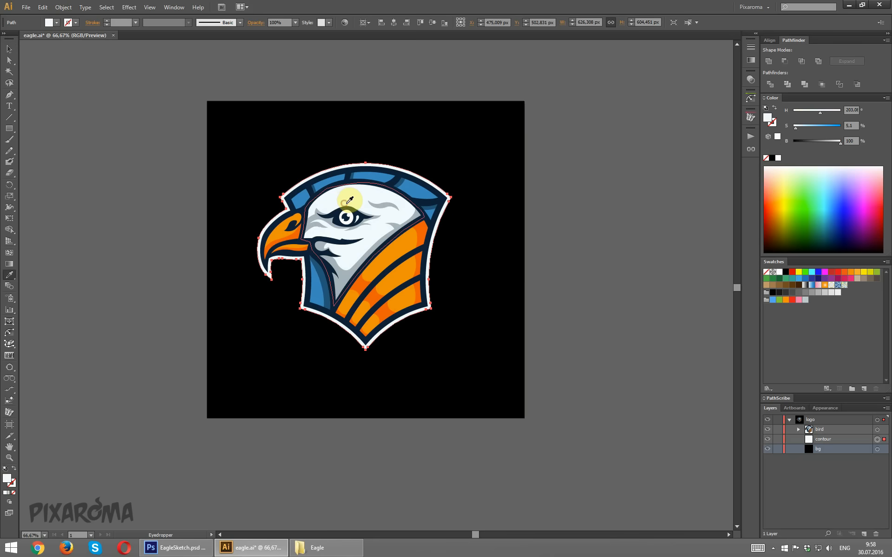
click(6, 46)
click(87, 173)
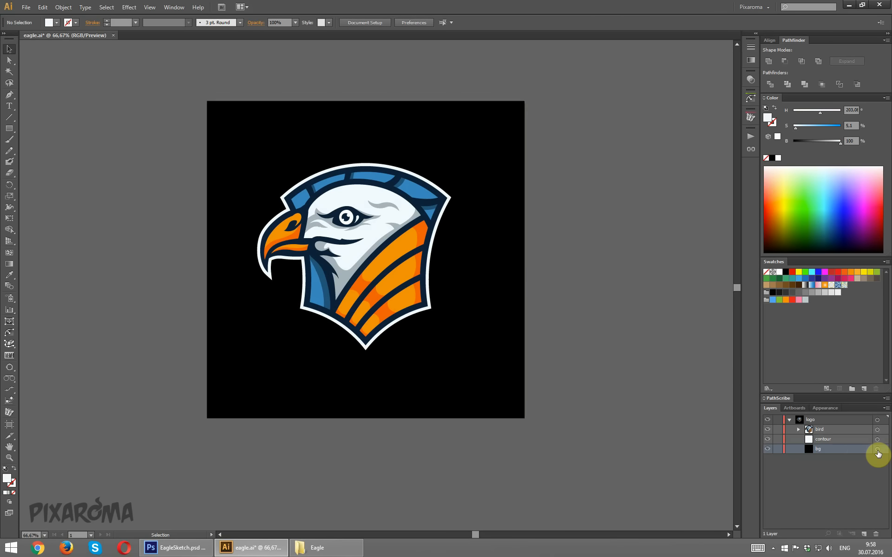
Recolour the bg rectangle with the dark navy sampled from the eagle's outlines
click(877, 449)
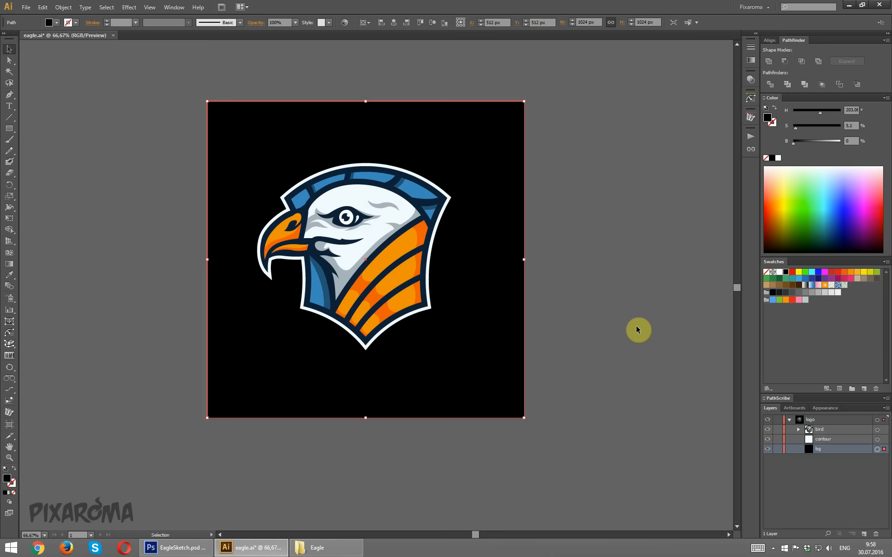
click(9, 275)
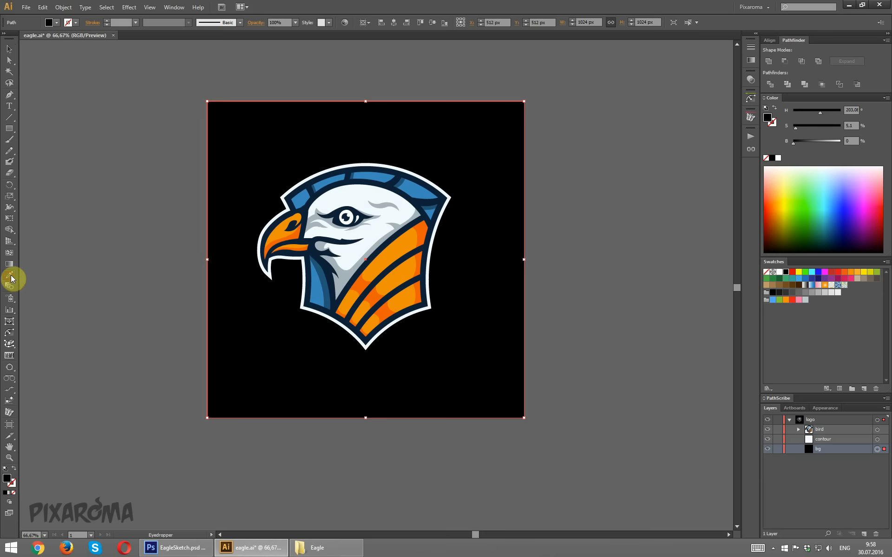
click(321, 253)
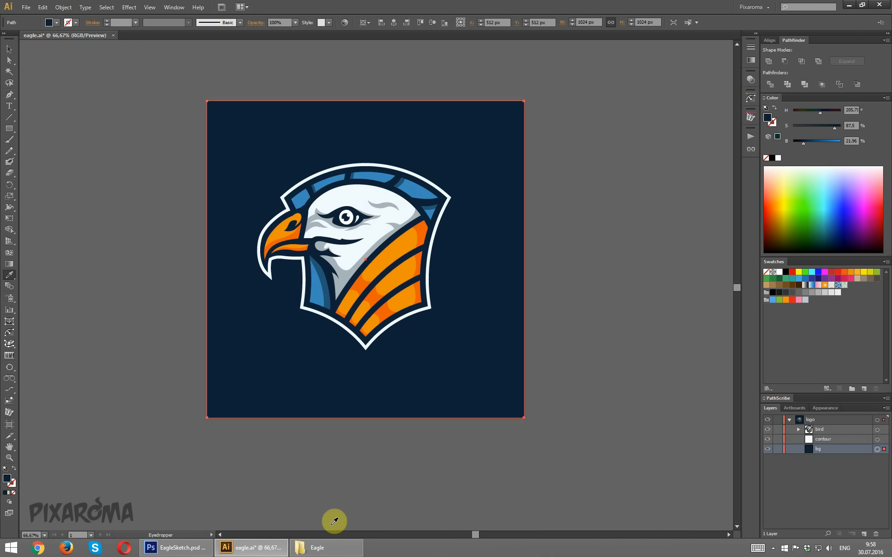
click(10, 49)
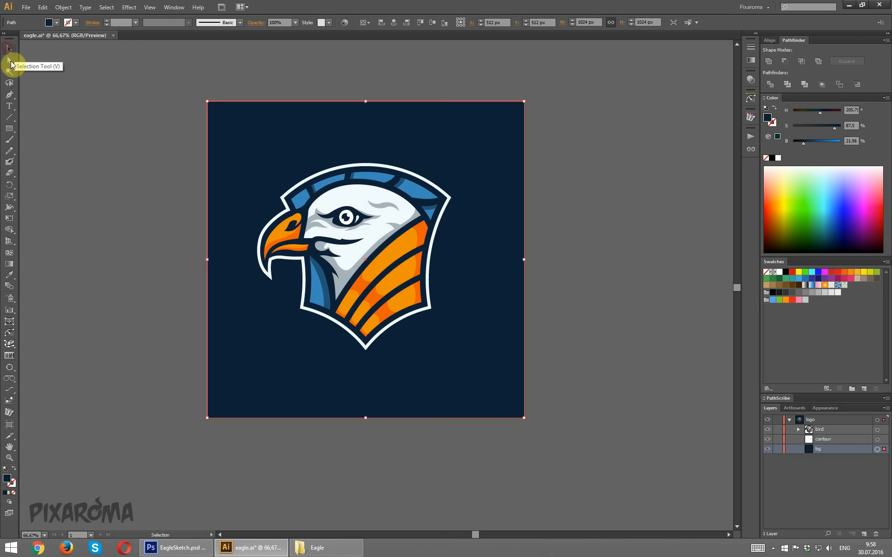
click(85, 213)
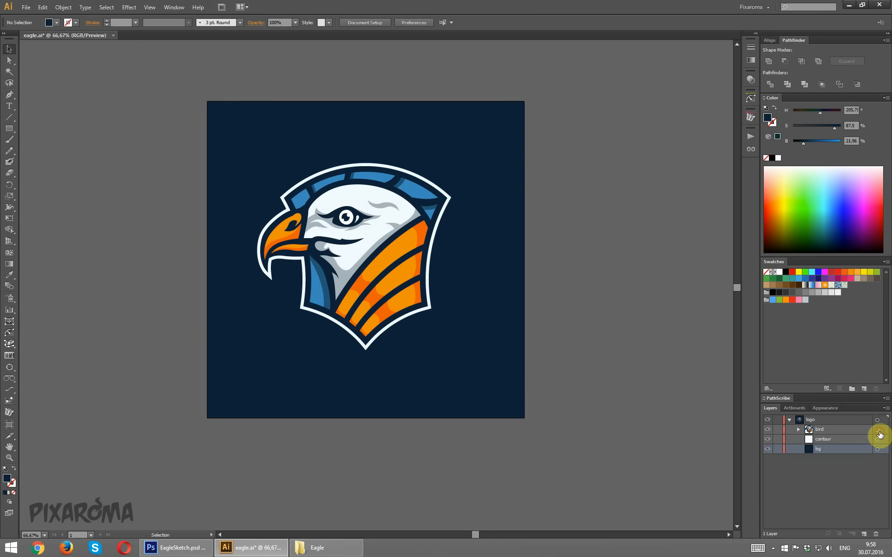
Group the bird with the contour and name the new group logo
click(878, 430)
shift+click(878, 440)
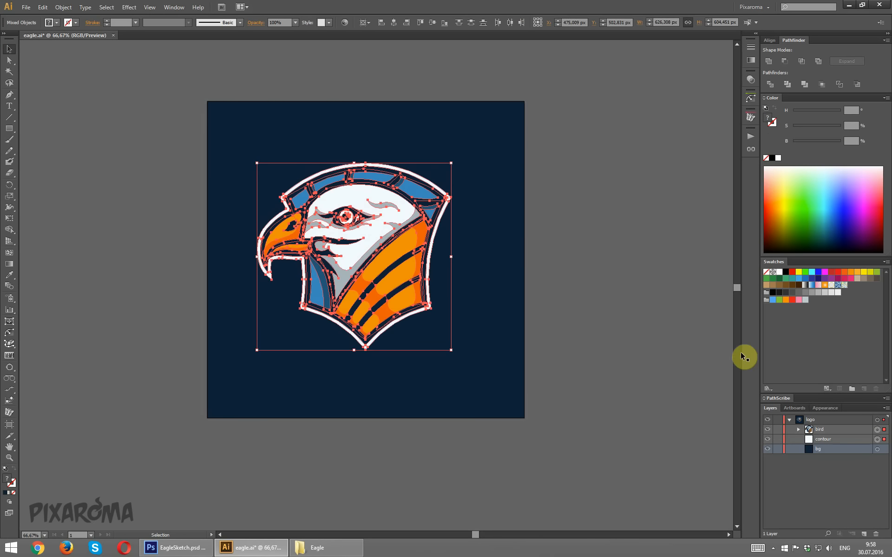
key(ctrl+g)
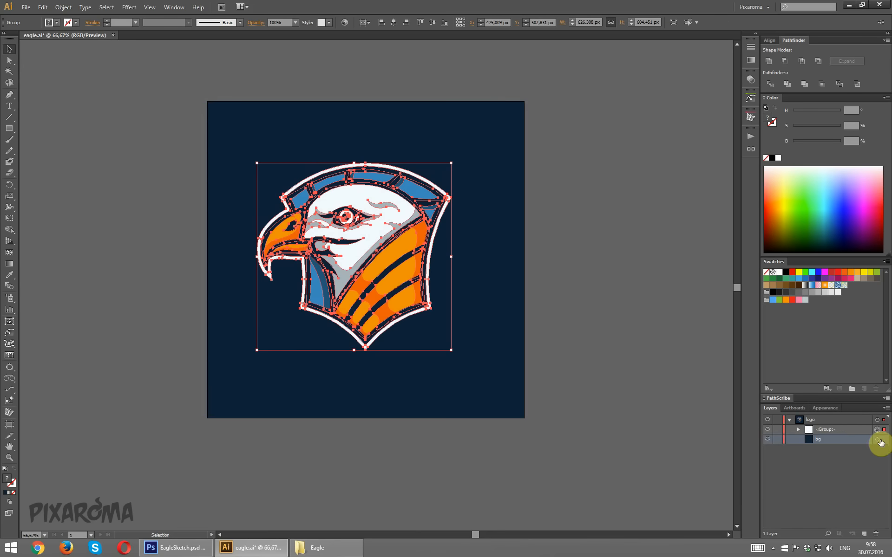
double_click(827, 429)
text(logo)
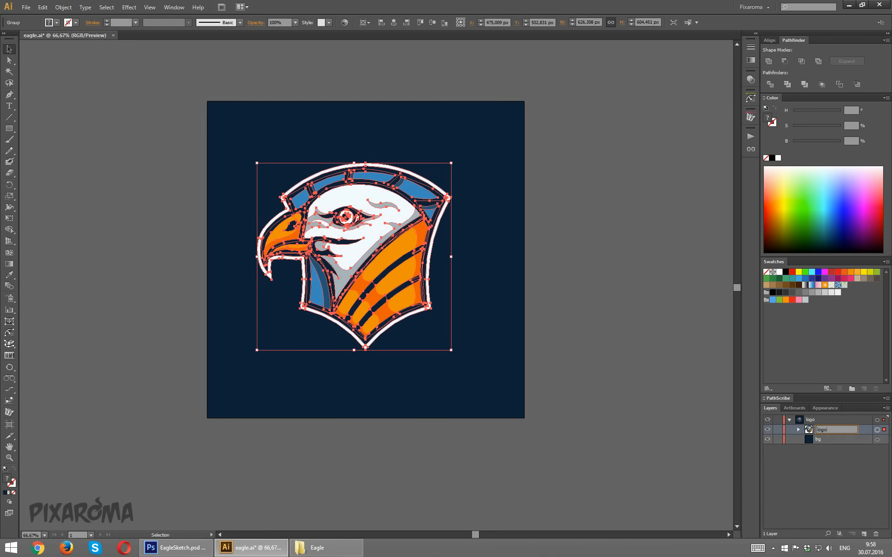
key(Return)
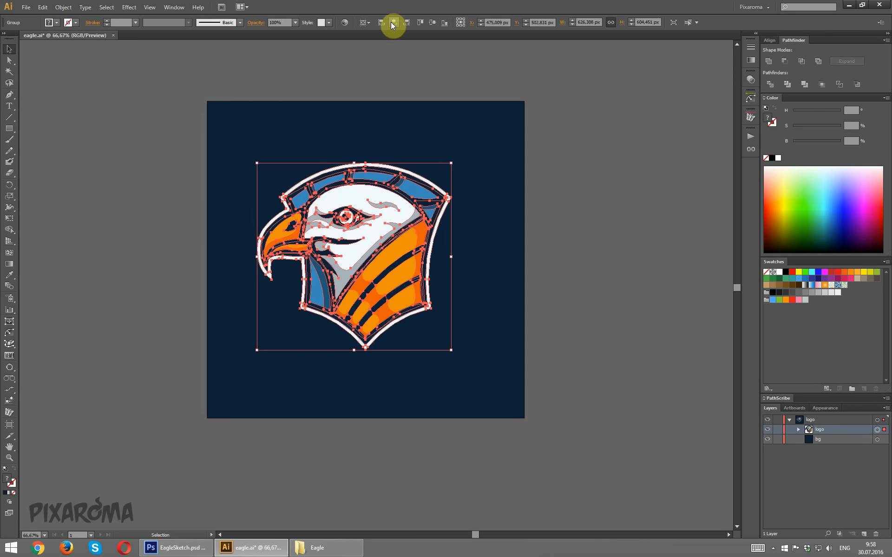
Nudge the logo group down by 3 px and deselect it
key(Down)
key(Down)
key(Down)
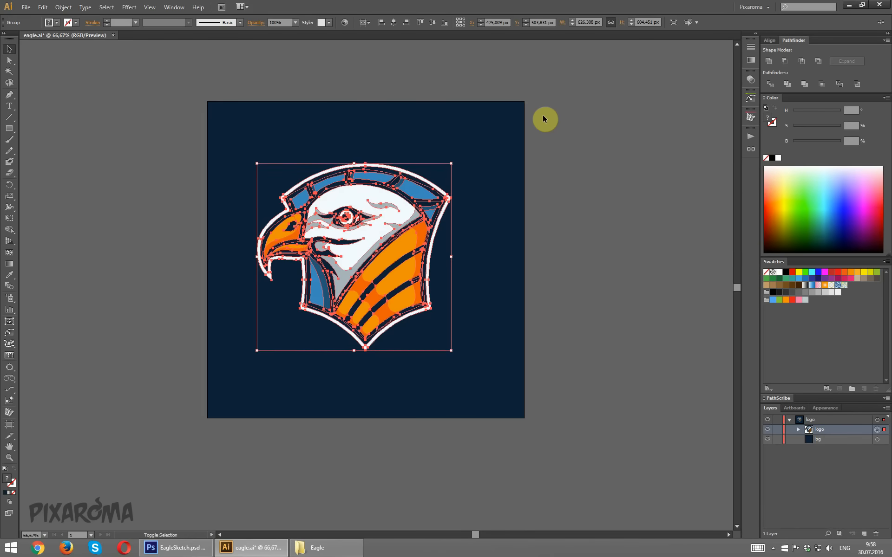
click(606, 188)
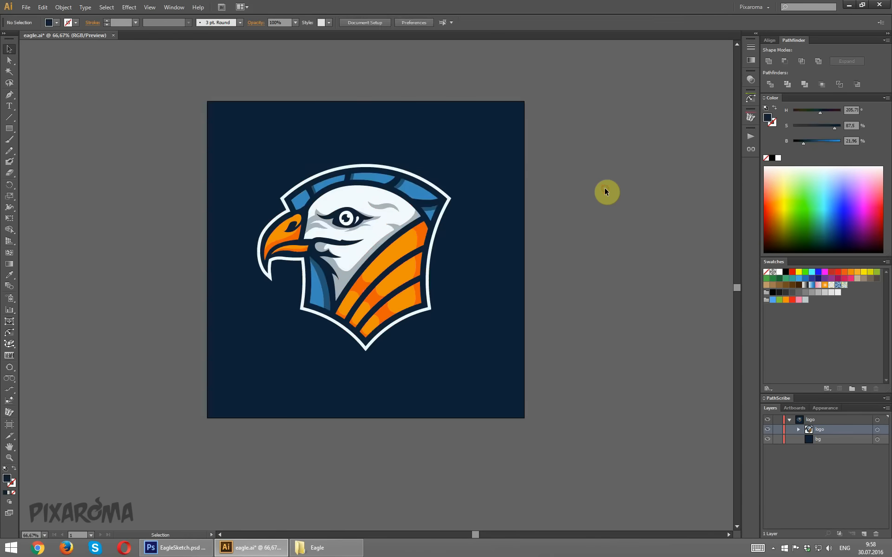
Examine how the finished logo reads on its navy background at reduced sizes
key(ctrl+minus)
key(ctrl+minus)
key(ctrl+minus)
key(ctrl+plus)
key(ctrl+plus)
key(ctrl+plus)
key(ctrl+plus)
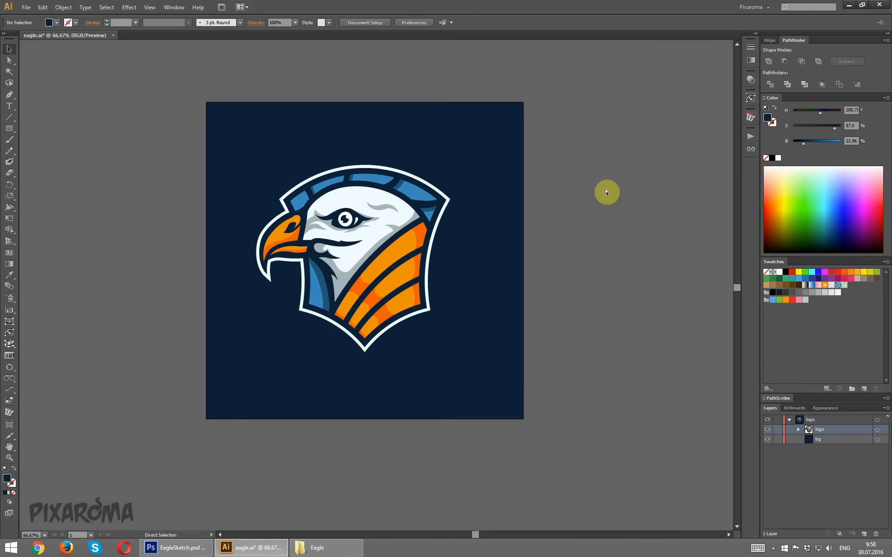
Duplicate the logo group and enlarge the lower copy proportionally about its centre to about 1279 by 1234 px
drag(838, 430, 859, 531)
click(877, 439)
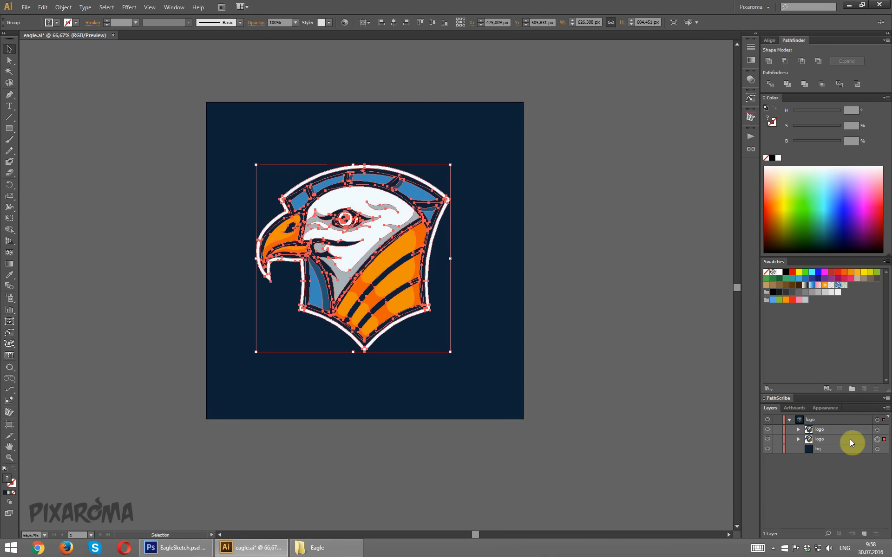
drag(451, 164, 653, 69)
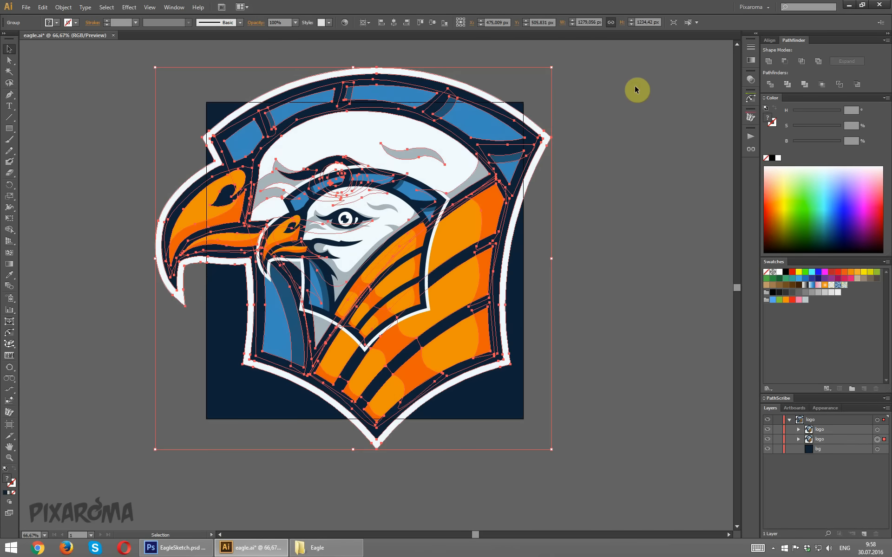
Set the enlarged logo copy's opacity to 10% and deselect it
click(295, 22)
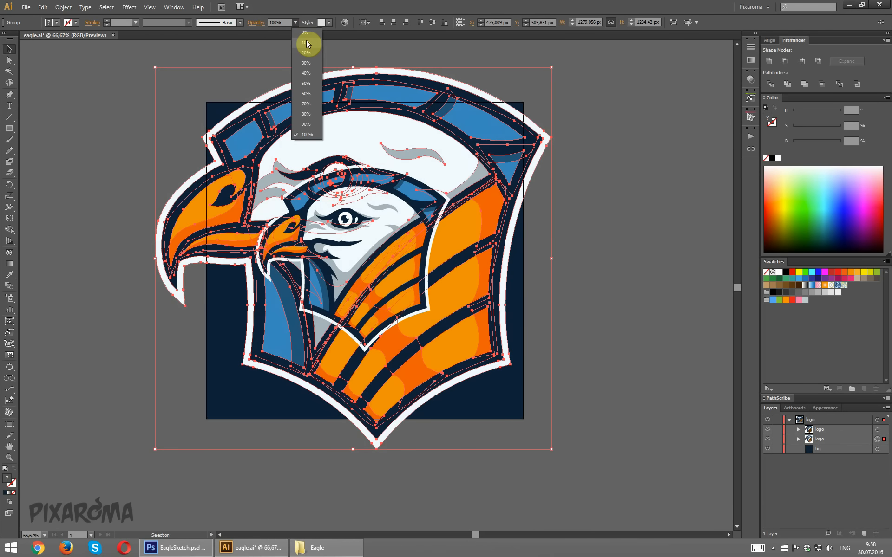
click(309, 42)
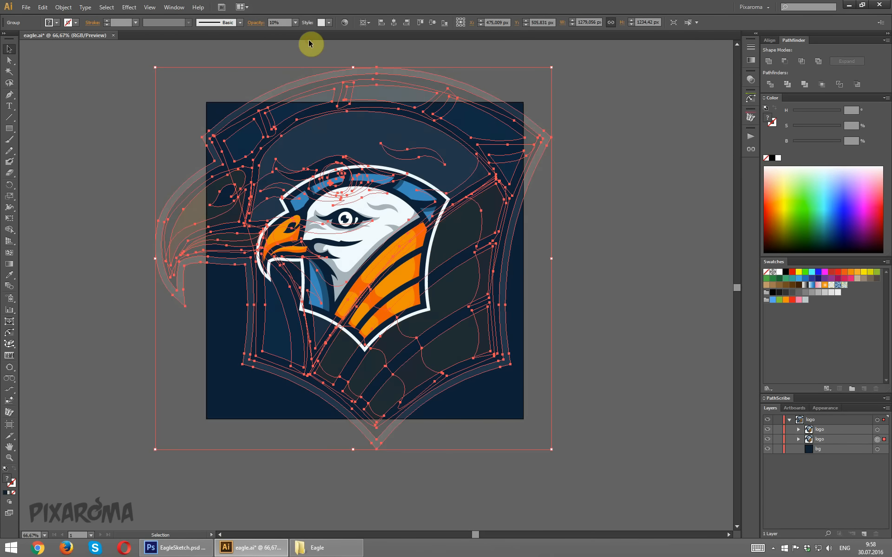
click(615, 224)
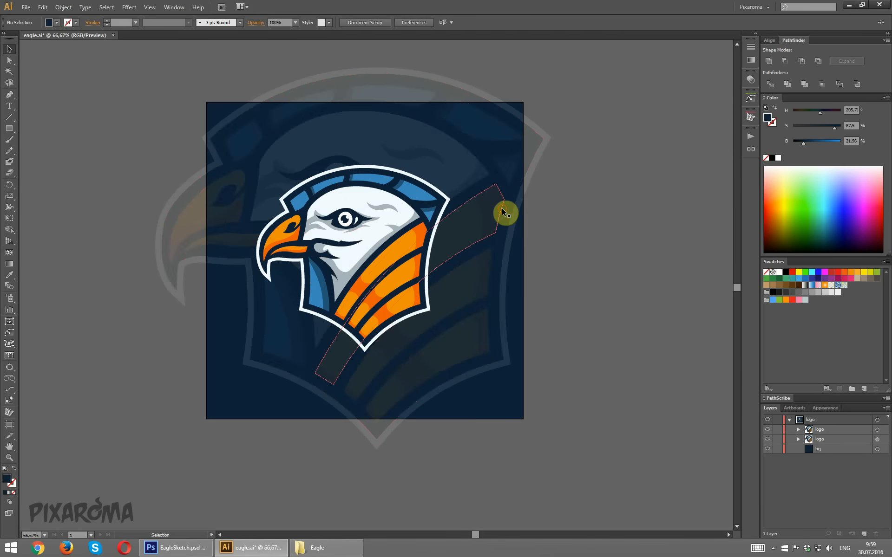
Move the faded eagle copy down and slightly right so its head sits behind the logo
drag(486, 199, 492, 295)
click(653, 245)
click(681, 228)
click(658, 279)
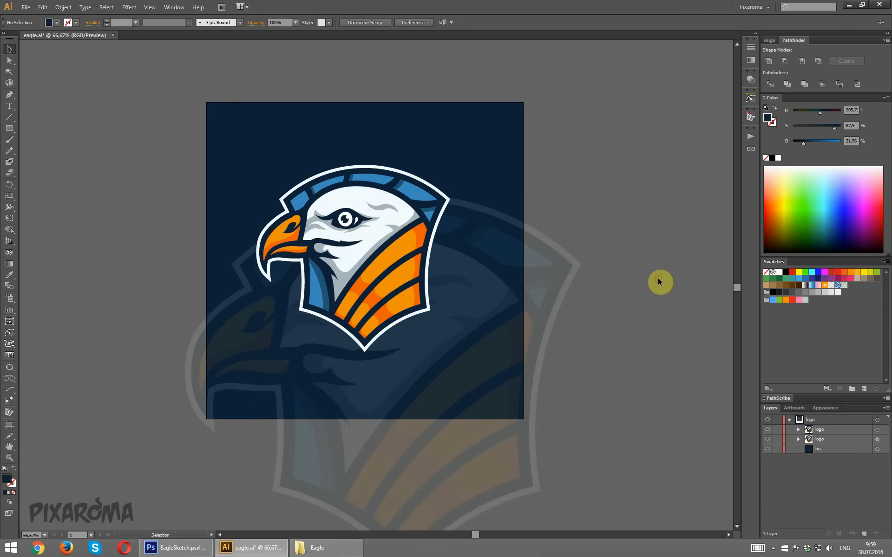
Shift the faded eagle copy up and left, then enlarge it proportionally to about 1988 by 1918 px
key(ctrl+minus)
key(ctrl+minus)
key(ctrl+minus)
key(ctrl+plus)
key(ctrl+plus)
key(ctrl+plus)
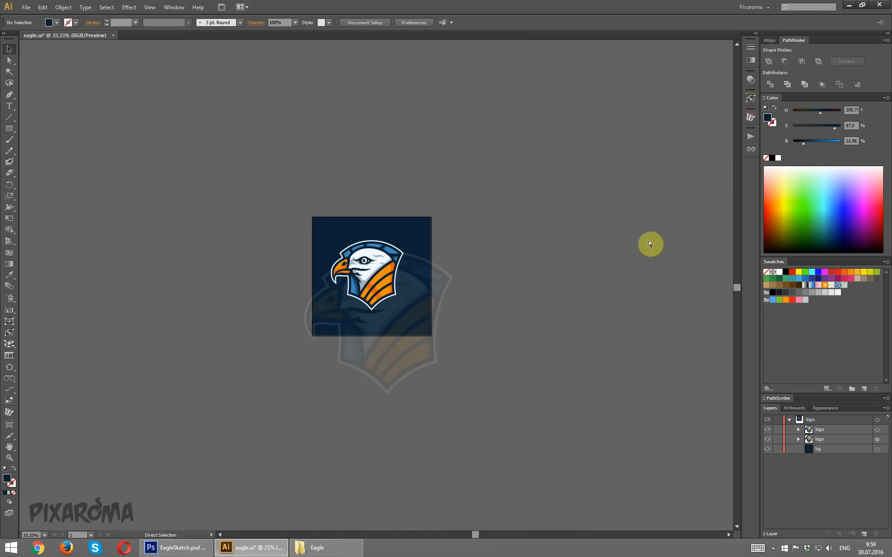
drag(467, 370, 391, 277)
key(ctrl+minus)
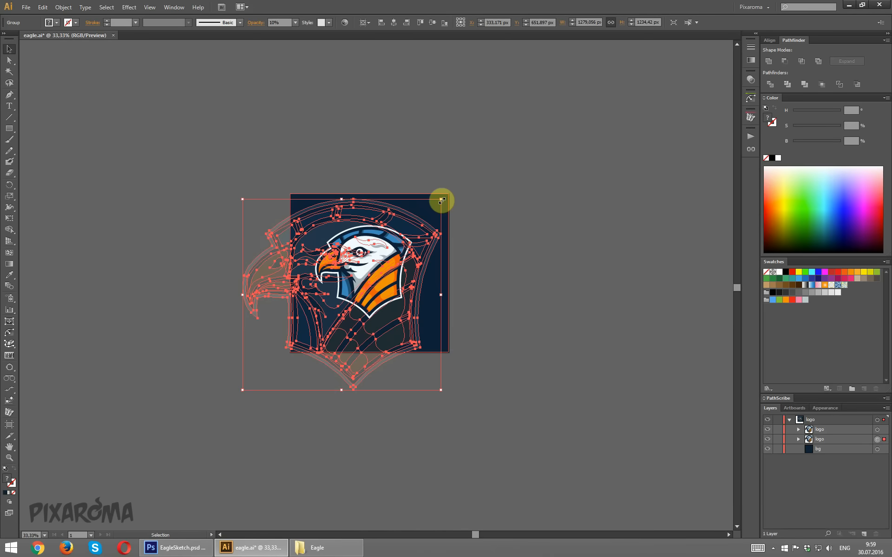
drag(441, 198, 505, 147)
click(576, 302)
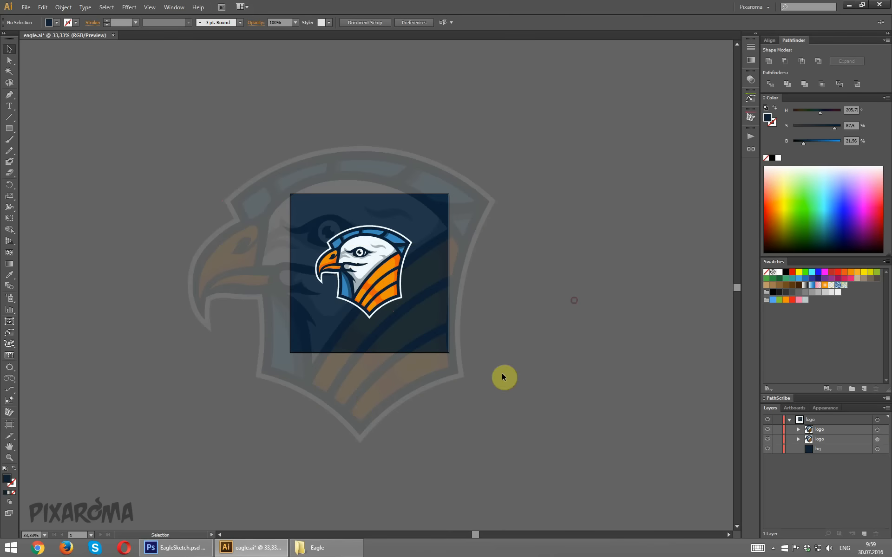
Reposition the faded eagle slightly up and left so its eye shows in the artboard's upper-left area
mouse_move(366, 373)
mouse_down()
mouse_move(359, 357)
mouse_move(358, 370)
mouse_move(354, 363)
mouse_up()
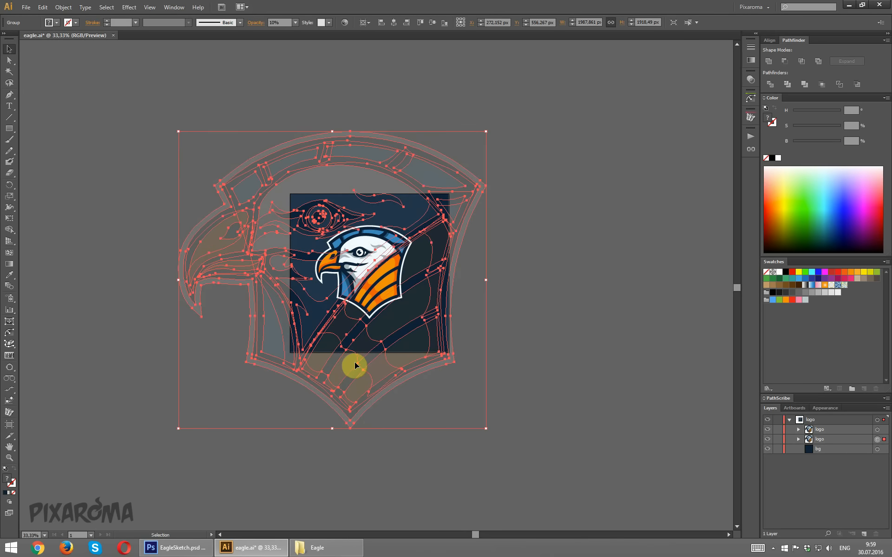
click(549, 341)
key(ctrl+plus)
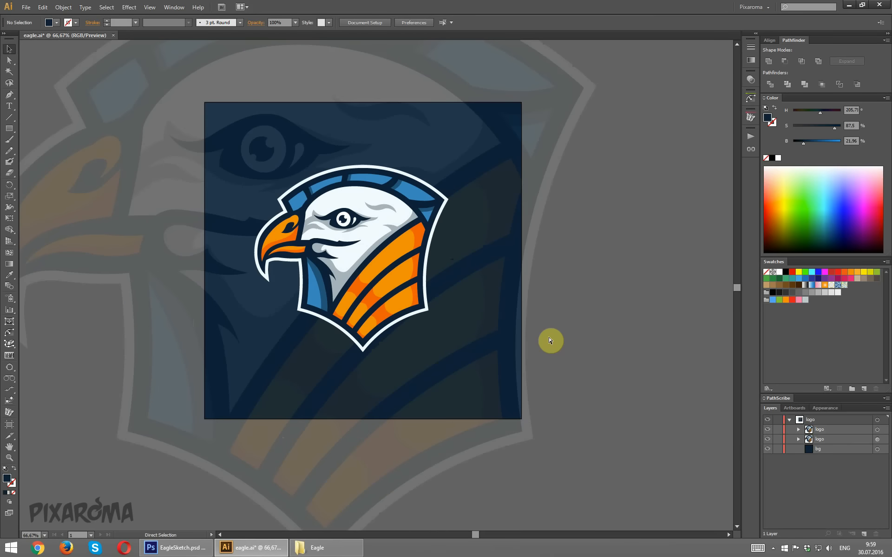
Duplicate the bg square above the faded logo copy and make a clipping mask from the two, then deselect
click(878, 450)
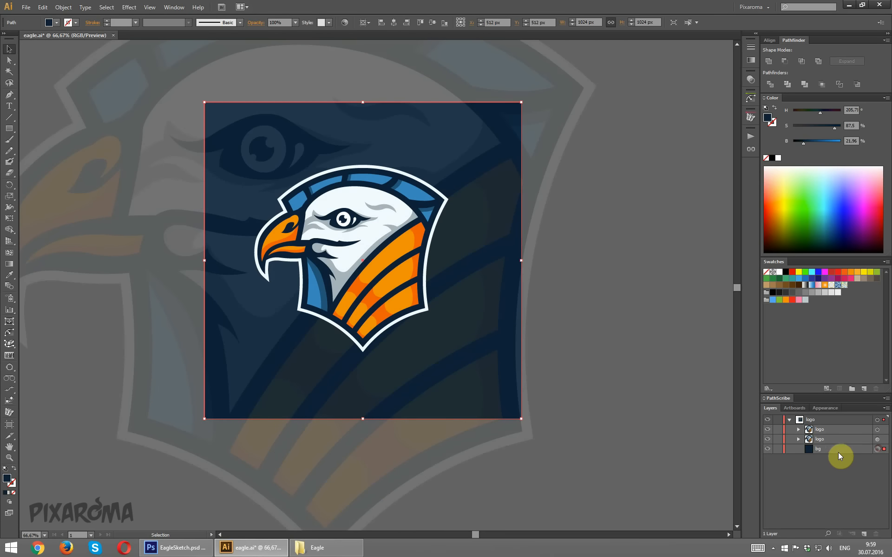
mouse_move(839, 449)
mouse_down()
mouse_move(847, 513)
mouse_move(863, 534)
mouse_move(822, 454)
mouse_move(829, 439)
mouse_up()
shift+click(877, 449)
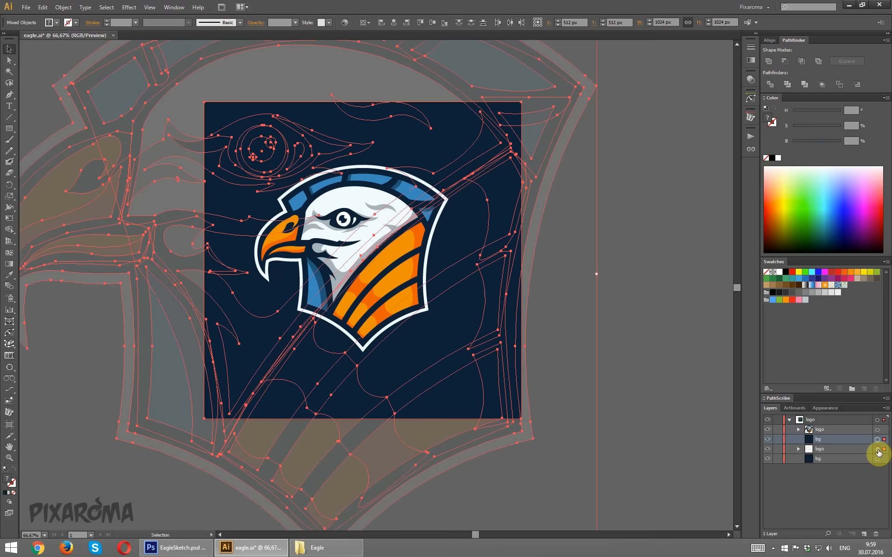
right_click(467, 313)
click(511, 363)
click(615, 295)
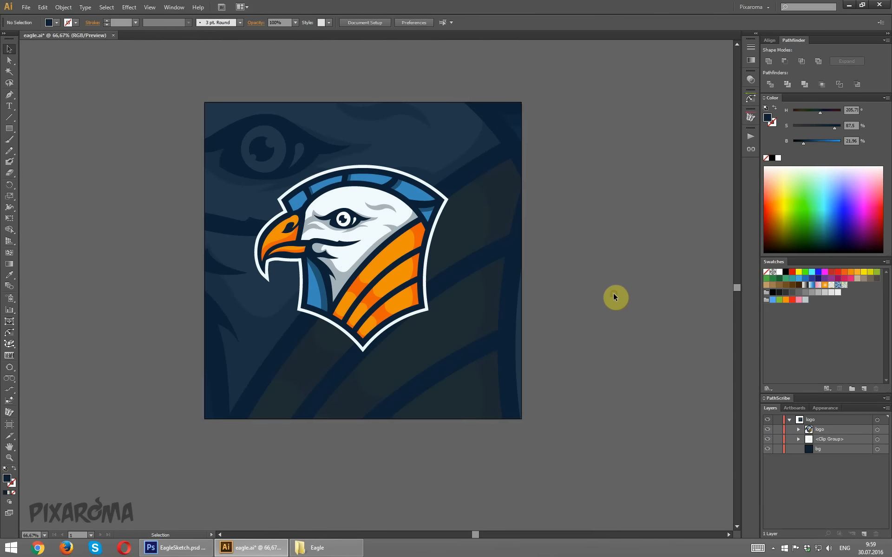
Rename the clip group of the faded eagle to "logo transparent"
key(ctrl+minus)
key(ctrl+plus)
key(ctrl+plus)
drag(639, 236, 634, 269)
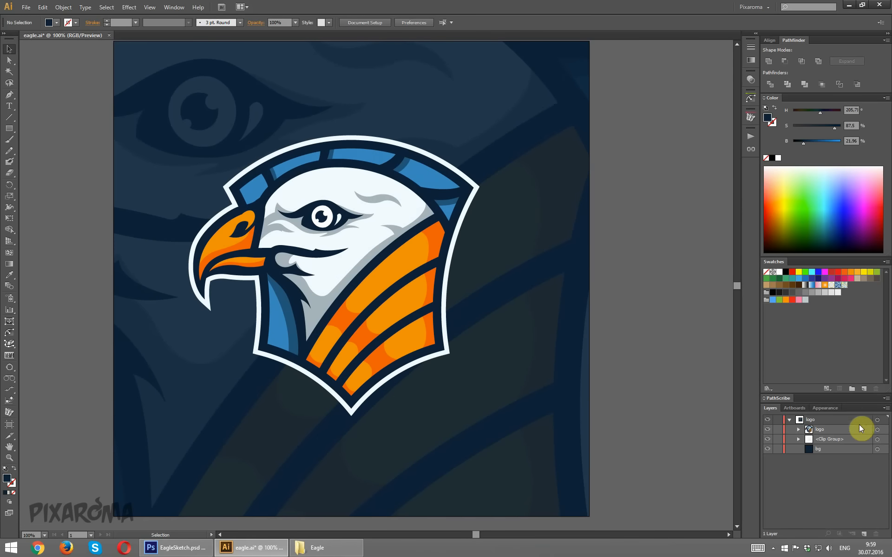
click(722, 441)
click(828, 439)
double_click(826, 439)
text(logo transparent)
Run Clean Up on the document for stray points, unpainted objects and empty text paths
click(63, 7)
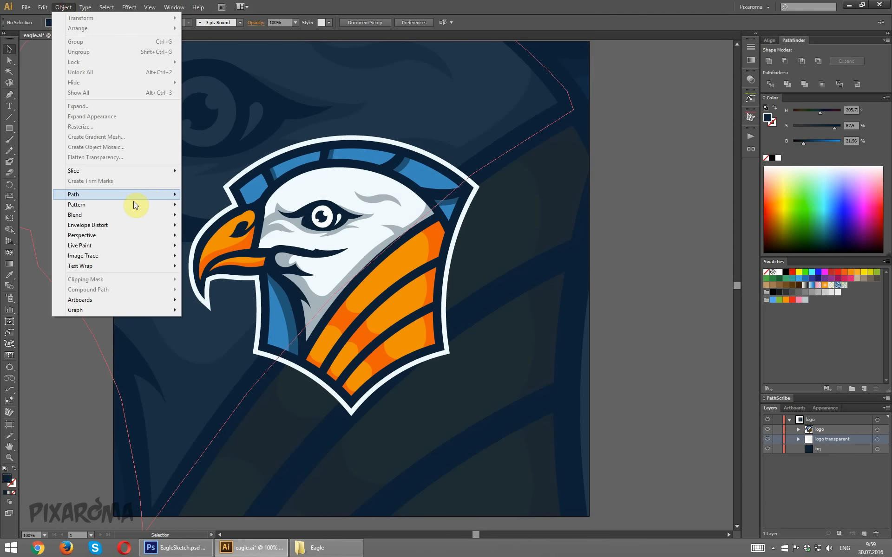
mouse_move(148, 194)
click(208, 299)
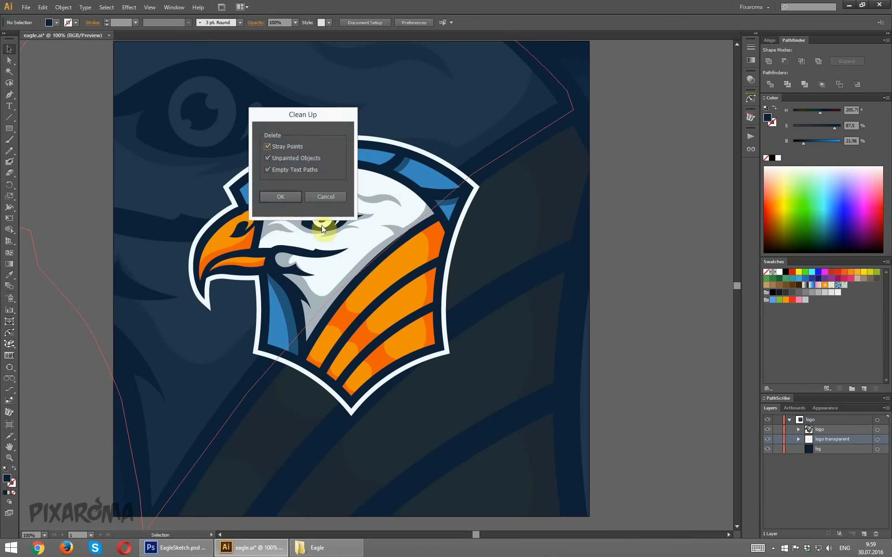
click(288, 197)
click(509, 284)
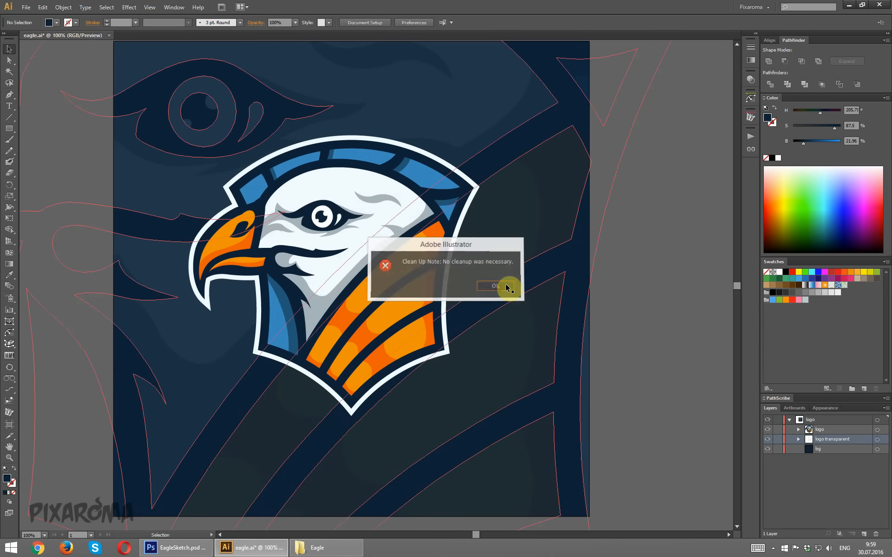
Run the Delete Unused Panel Items action to strip unused symbols, styles, brushes and swatches, and save the file
click(751, 138)
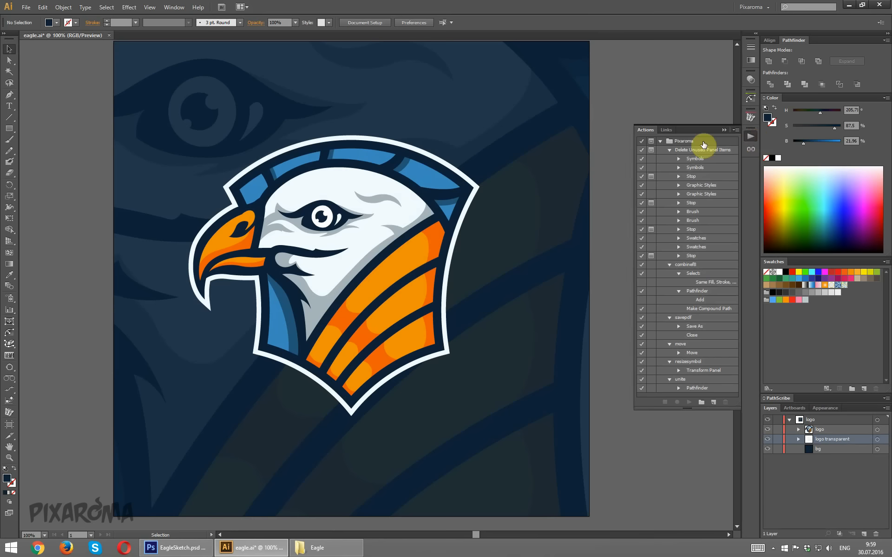
click(689, 402)
click(751, 137)
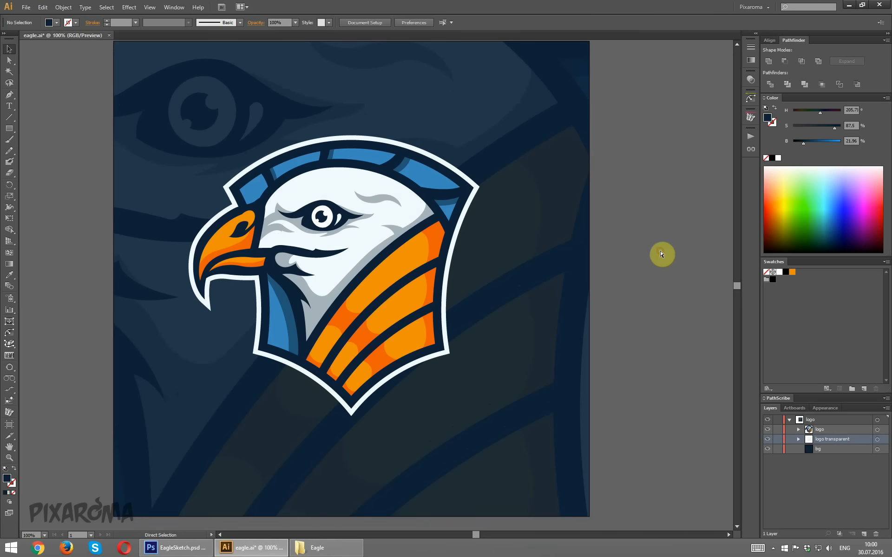
key(ctrl+s)
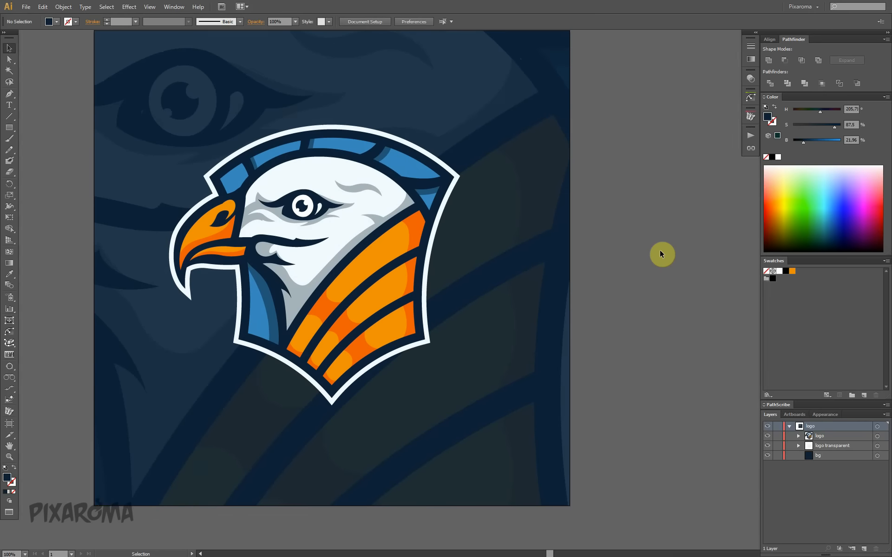
Display the finished eagle artwork in full-screen mode without the panels to examine it
key(f)
key(f)
drag(656, 229, 536, 255)
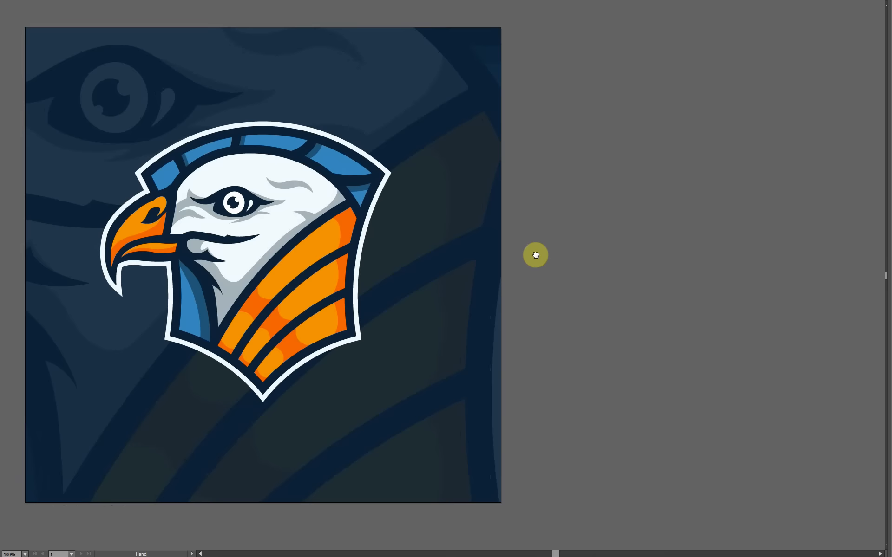
click(262, 411)
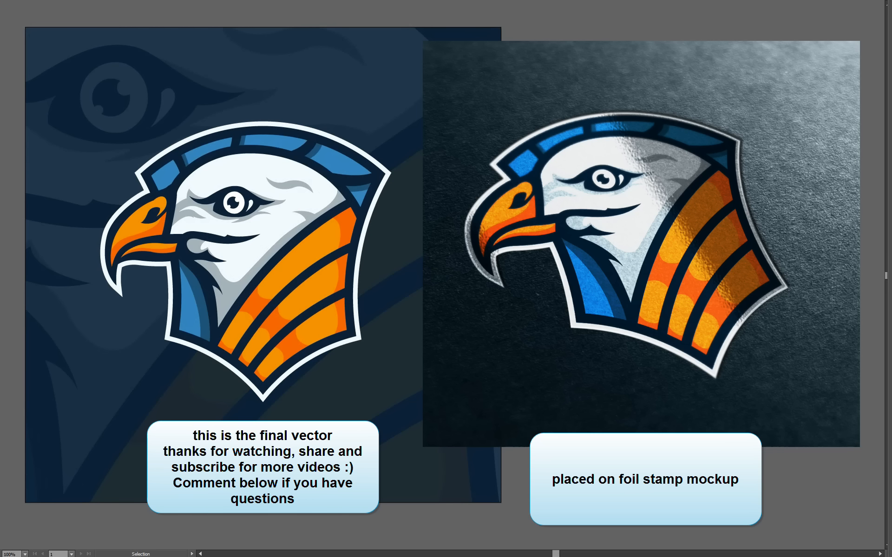